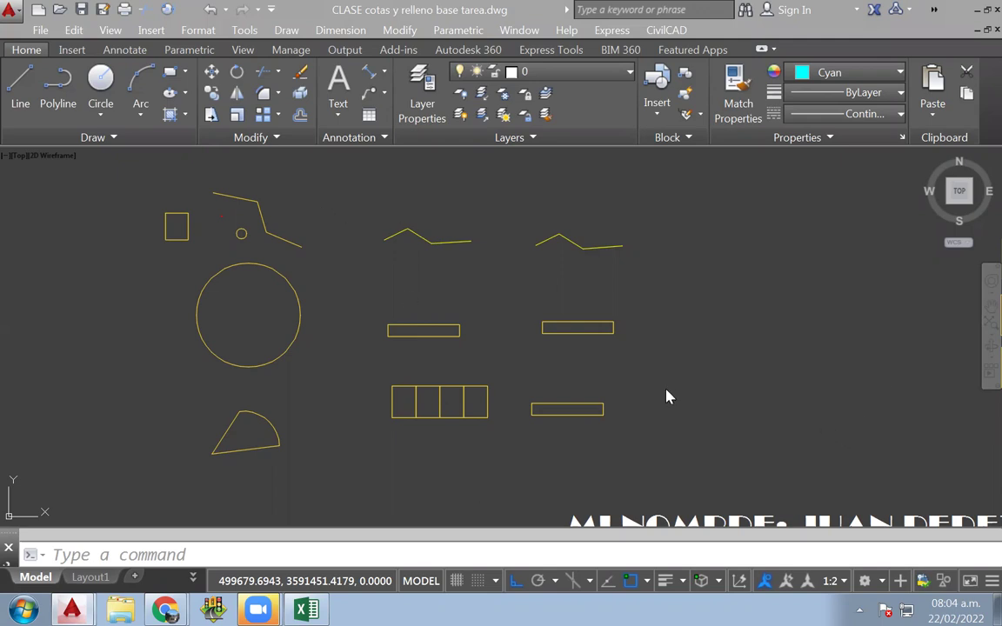
# Step: Pan and zoom around the drawing to find empty space below the hatched squares
pyautogui.scroll(-4, 671, 385)
pyautogui.moveTo(861, 475); pyautogui.dragTo(667, 423, button='middle')
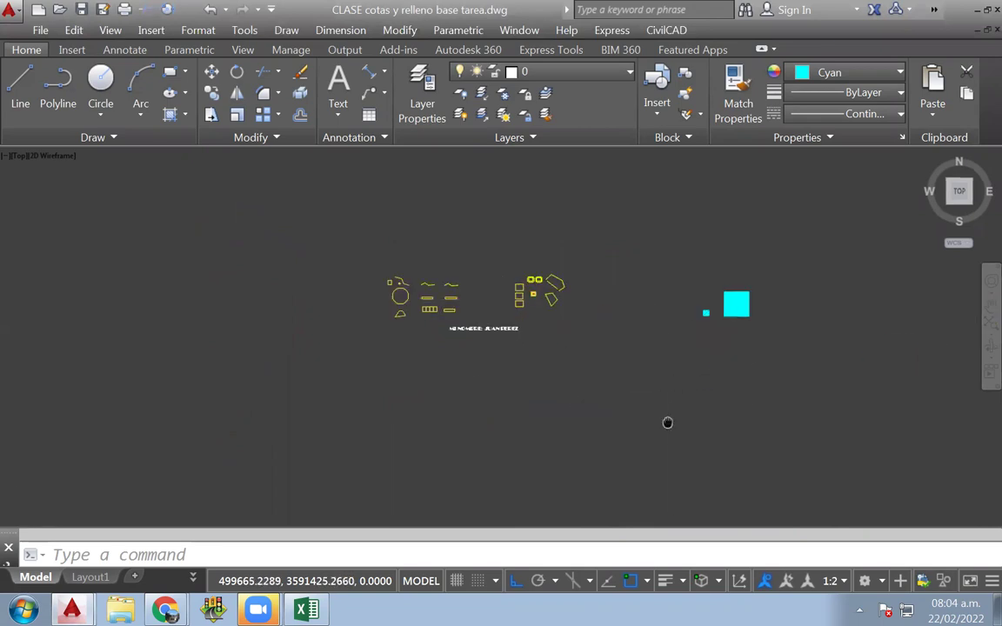
pyautogui.scroll(2, 644, 364)
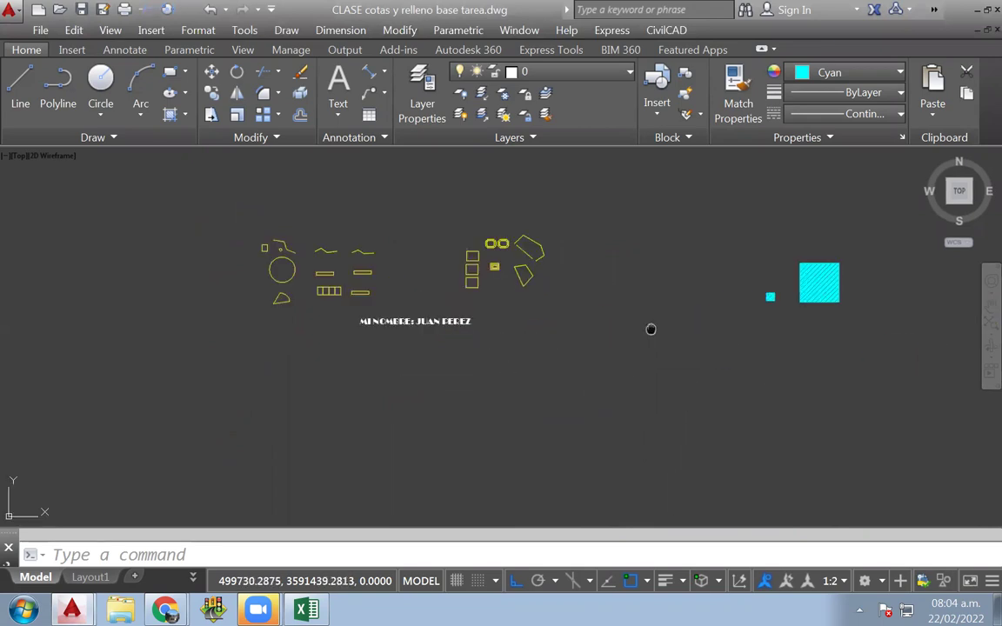
pyautogui.moveTo(651, 329); pyautogui.dragTo(520, 350, button='middle')
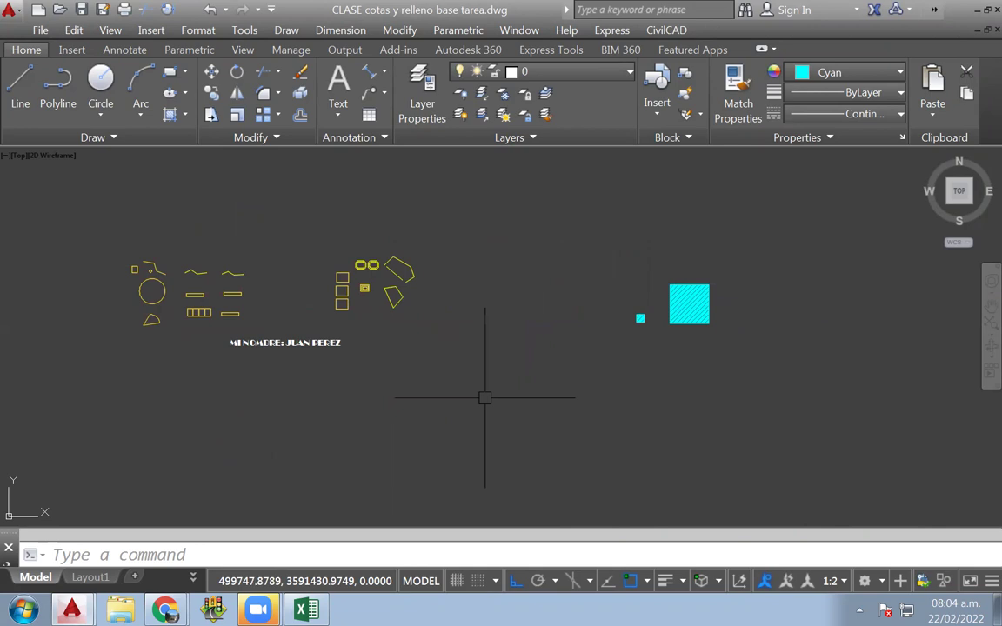
pyautogui.moveTo(485, 398)
pyautogui.mouseDown(button='middle')
pyautogui.moveTo(611, 317)
pyautogui.moveTo(600, 257)
pyautogui.mouseUp(button='middle')
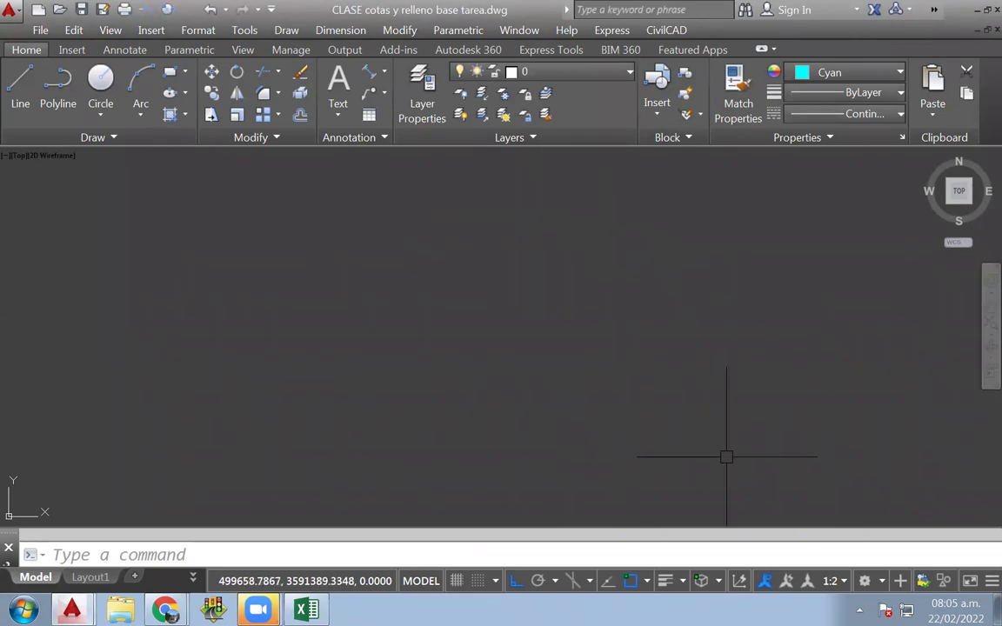
pyautogui.scroll(-5, 776, 357)
pyautogui.scroll(4, 739, 297)
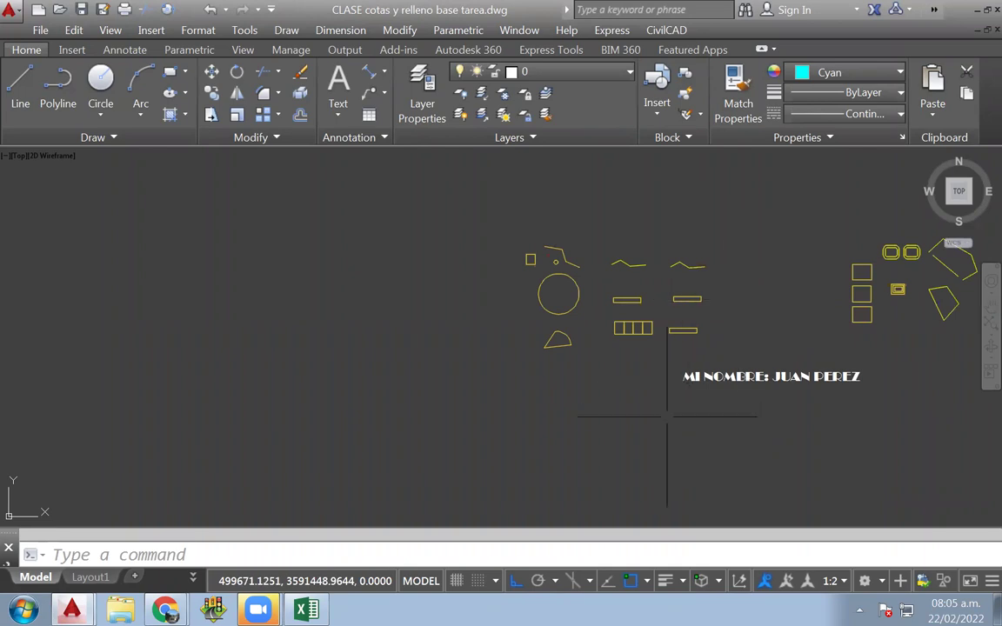
pyautogui.moveTo(646, 415); pyautogui.dragTo(553, 291, button='middle')
pyautogui.moveTo(615, 336); pyautogui.dragTo(596, 305, button='middle')
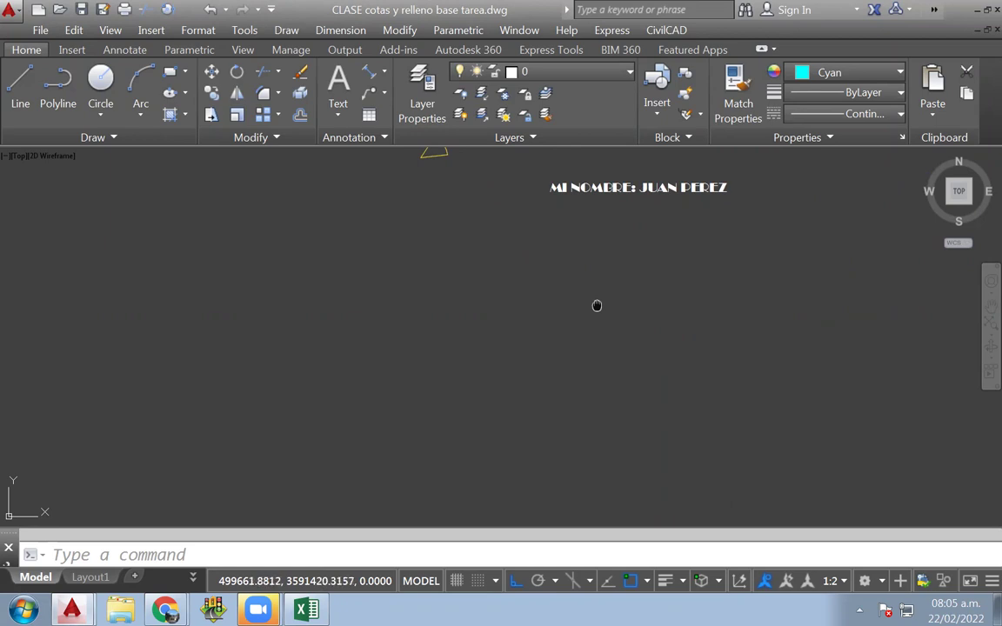
pyautogui.scroll(2, 597, 305)
pyautogui.scroll(-3, 512, 365)
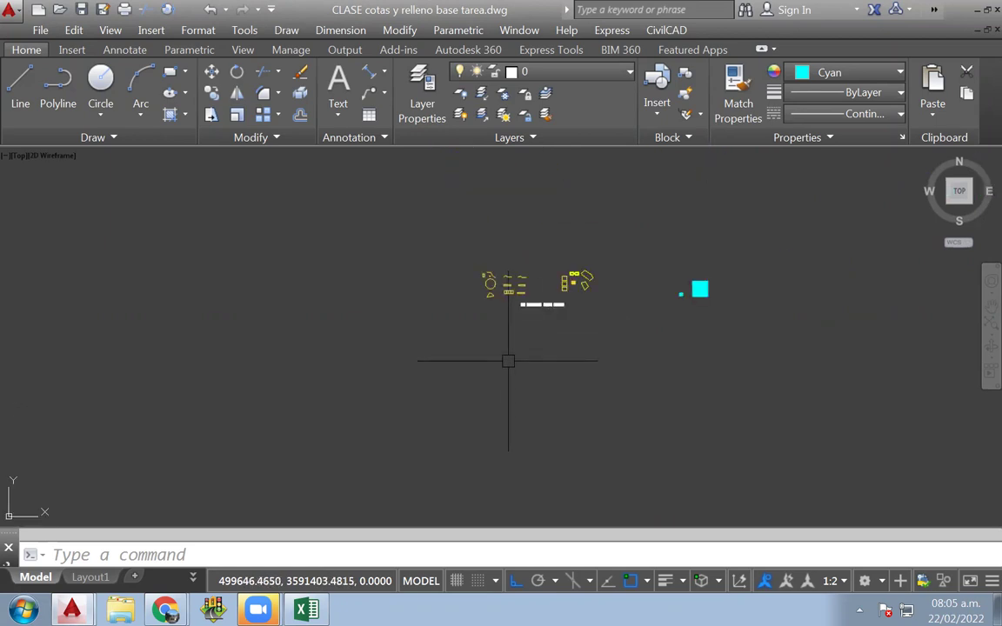
pyautogui.scroll(1, 512, 361)
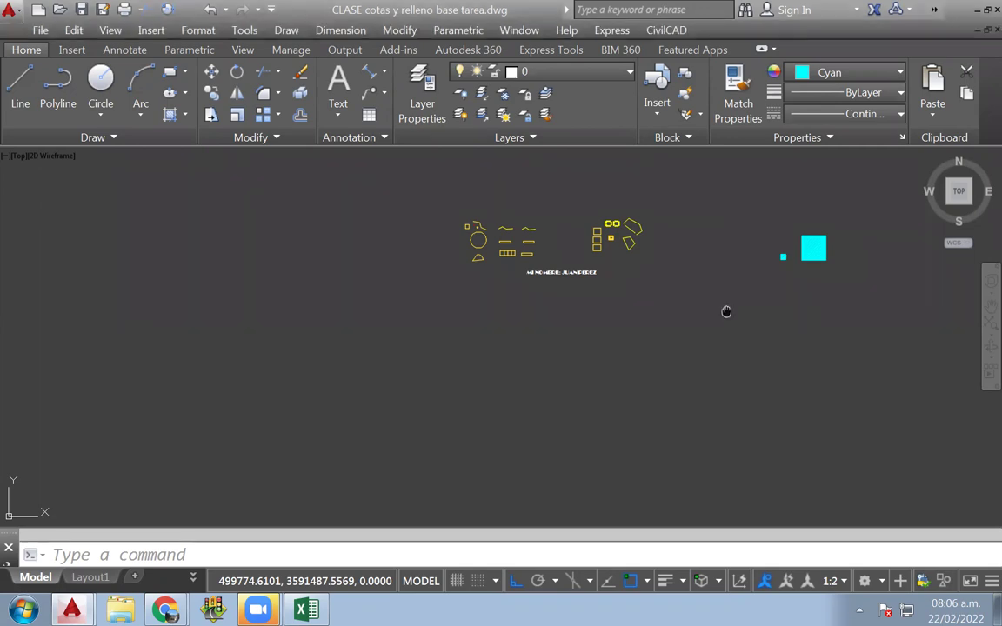
pyautogui.moveTo(725, 310); pyautogui.dragTo(597, 355, button='middle')
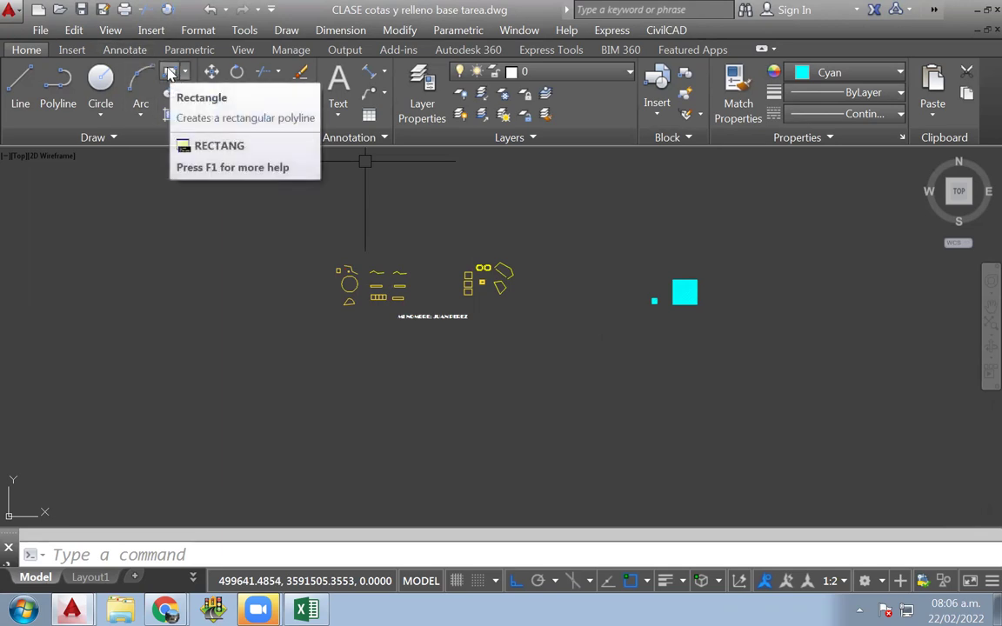
# Step: Draw a trial rectangle with its first corner at 5,5
pyautogui.click(170, 73)
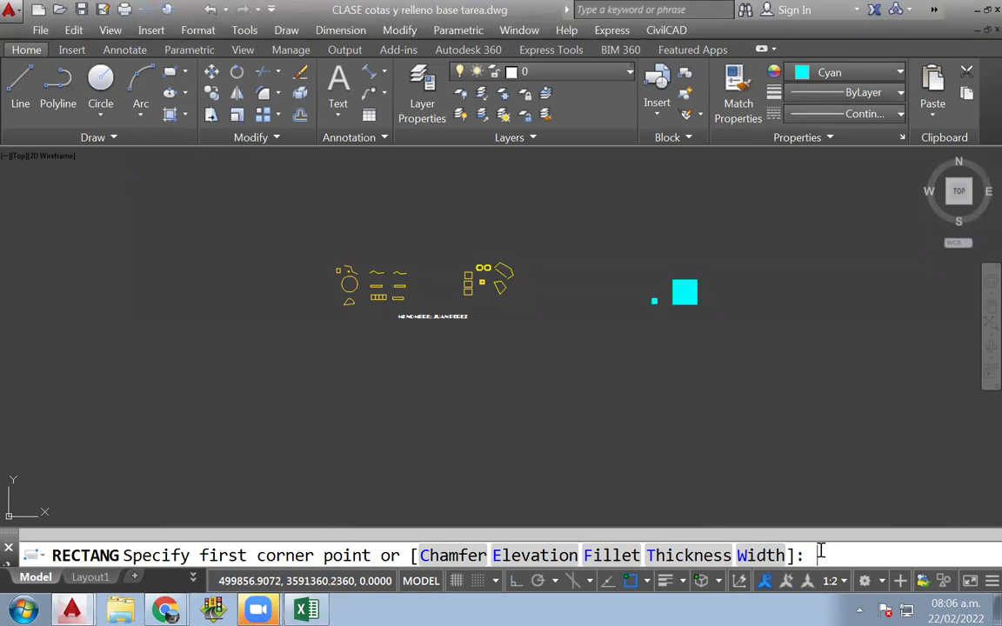
pyautogui.write('@')
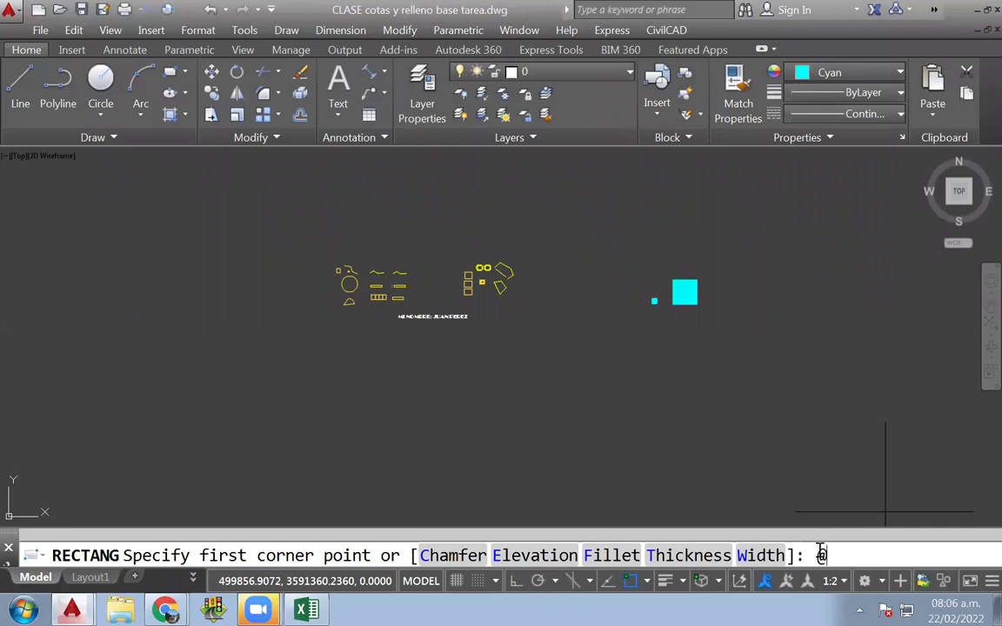
pyautogui.write('15,15')
pyautogui.press('BackSpace')
pyautogui.press('BackSpace')
pyautogui.press('BackSpace')
pyautogui.press('BackSpace')
pyautogui.press('BackSpace')
pyautogui.write('5,5')
pyautogui.press('Return')
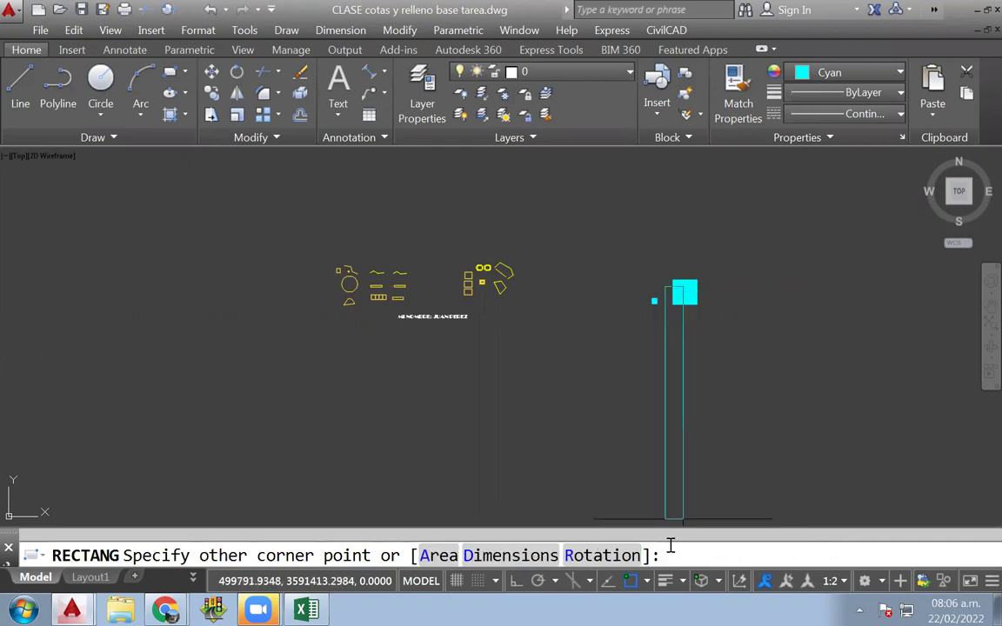
pyautogui.scroll(4, 674, 235)
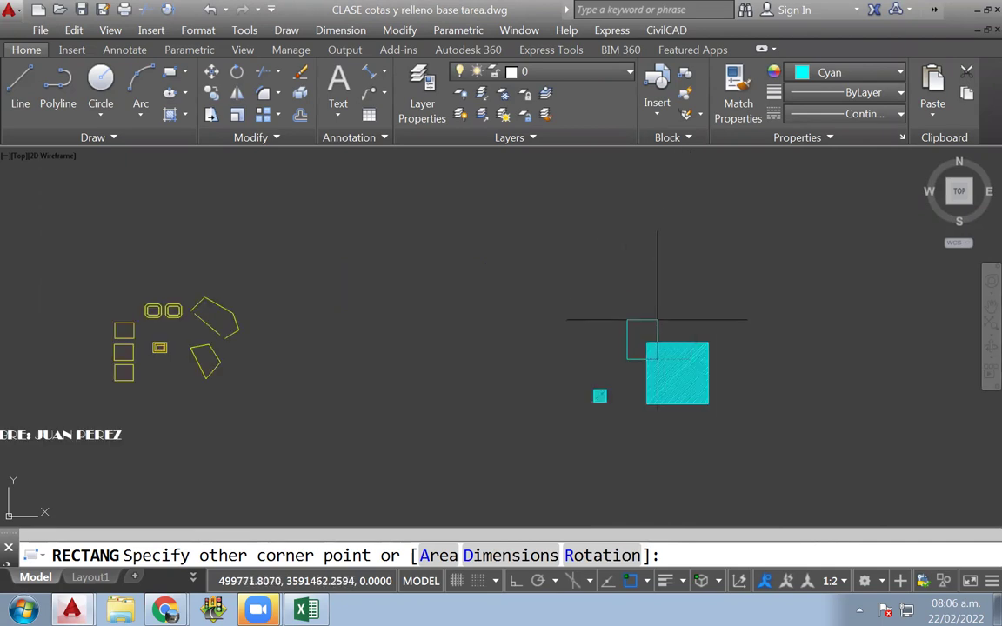
pyautogui.scroll(4, 657, 330)
pyautogui.click(632, 324)
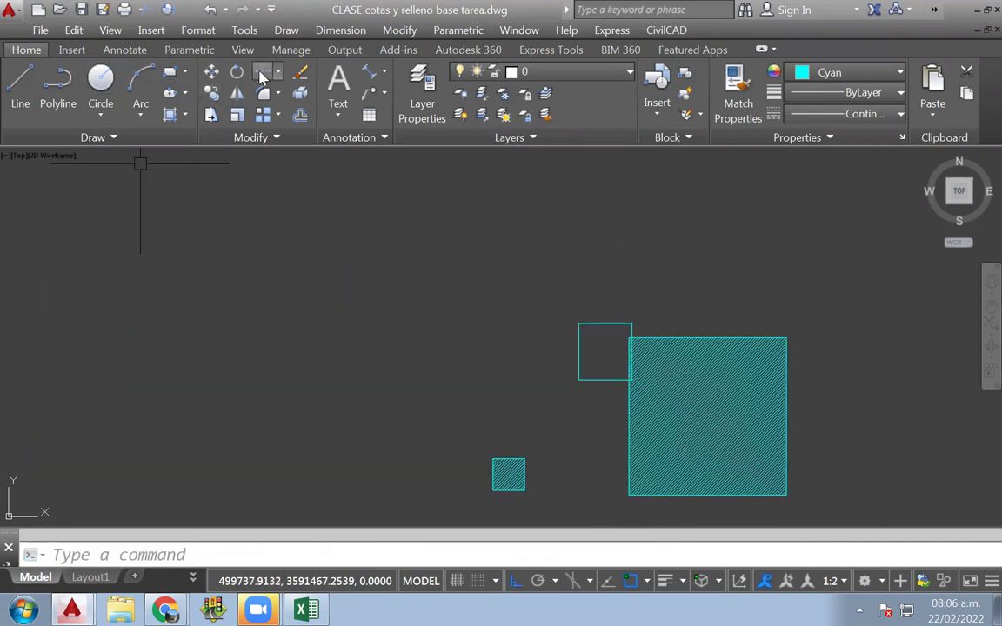
# Step: Erase the unwanted empty rectangle
pyautogui.click(300, 72)
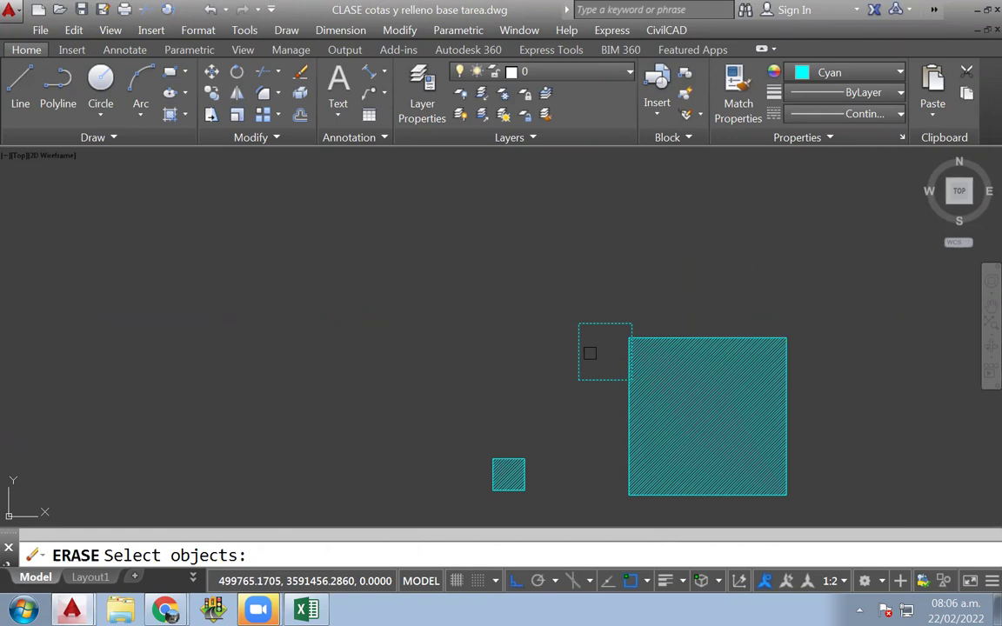
pyautogui.click(590, 353)
pyautogui.press('Return')
pyautogui.scroll(-3, 590, 353)
pyautogui.scroll(2, 501, 358)
pyautogui.scroll(2, 501, 358)
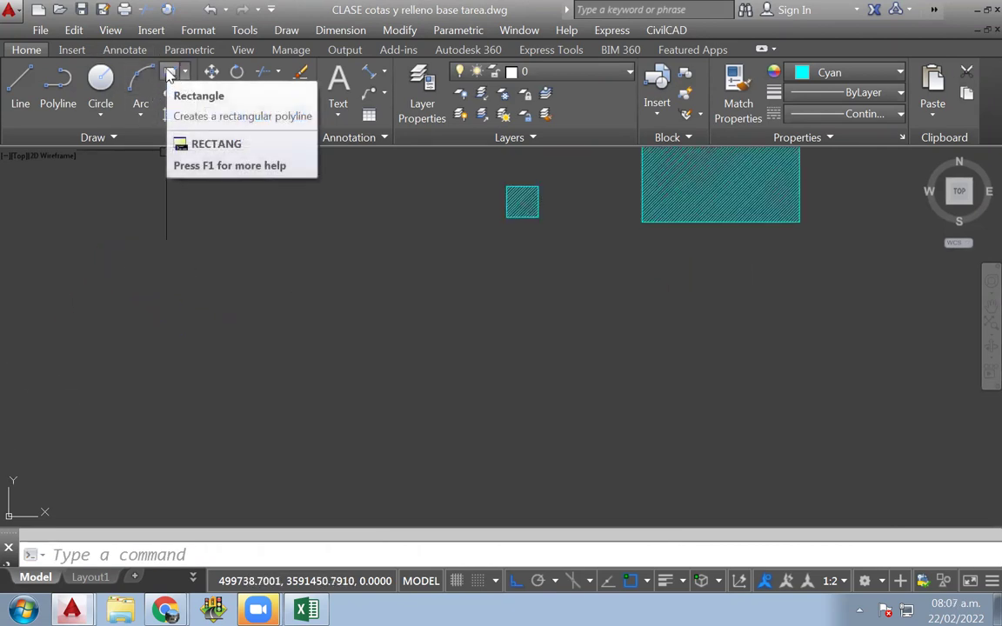
# Step: Draw a square sized @5,5 from a corner picked in empty space, then recentre the view
pyautogui.click(170, 74)
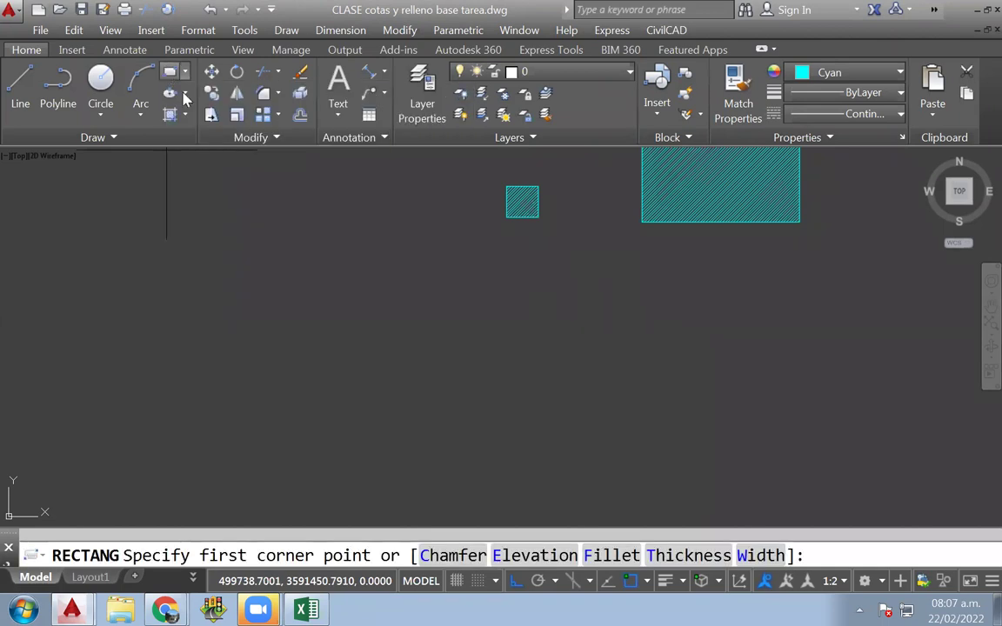
pyautogui.click(477, 408)
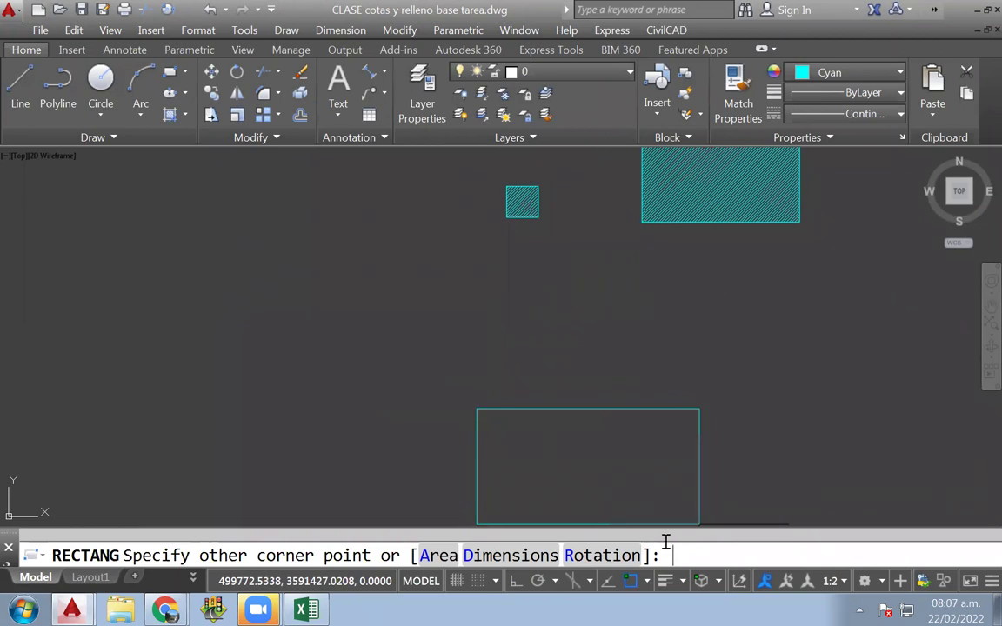
pyautogui.write('@5,5')
pyautogui.press('Return')
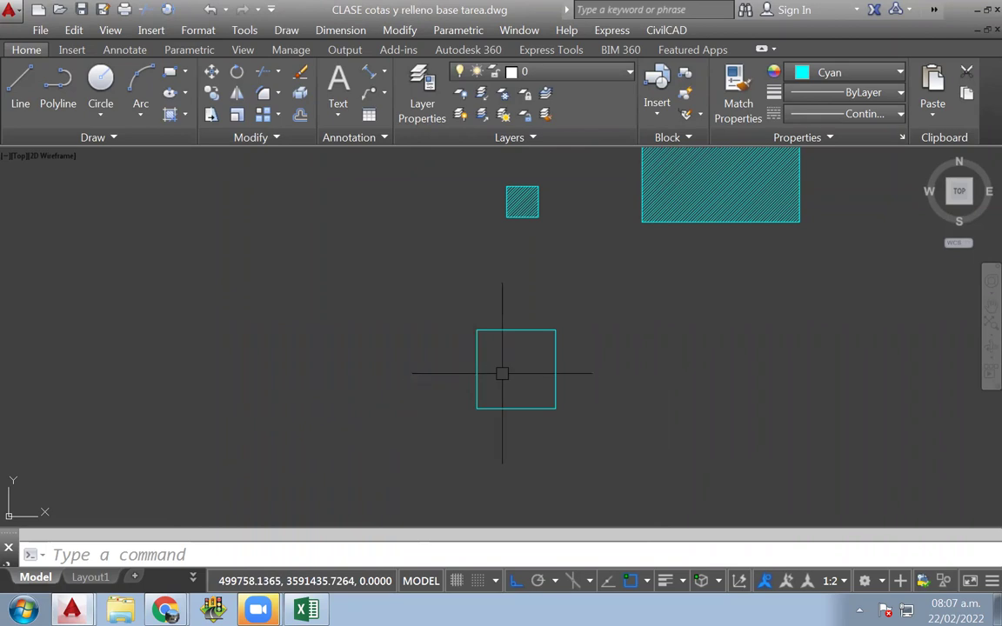
pyautogui.scroll(3, 492, 356)
pyautogui.moveTo(487, 373); pyautogui.dragTo(439, 340, button='middle')
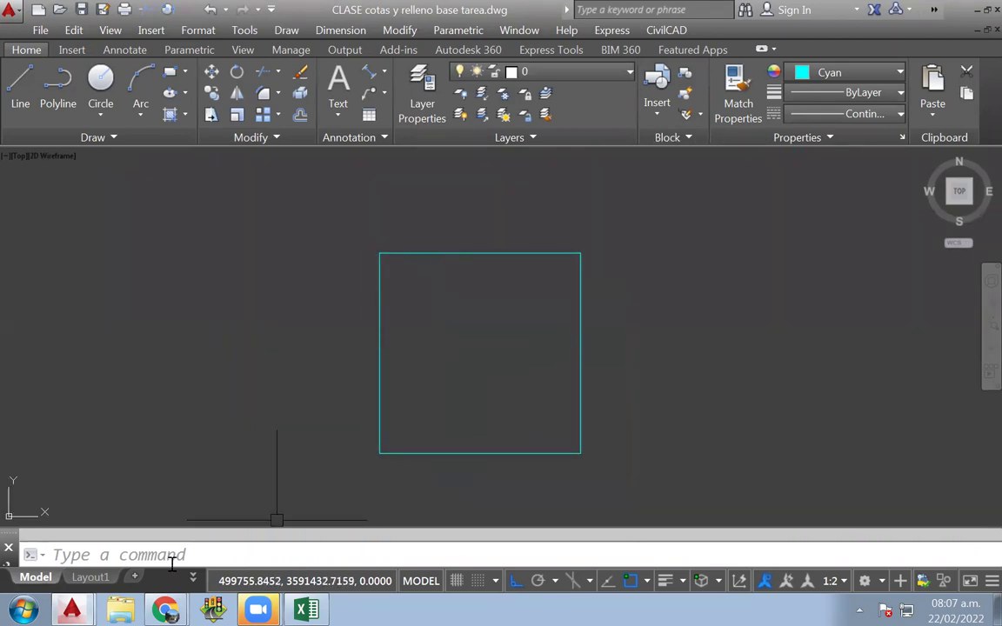
pyautogui.click(193, 302)
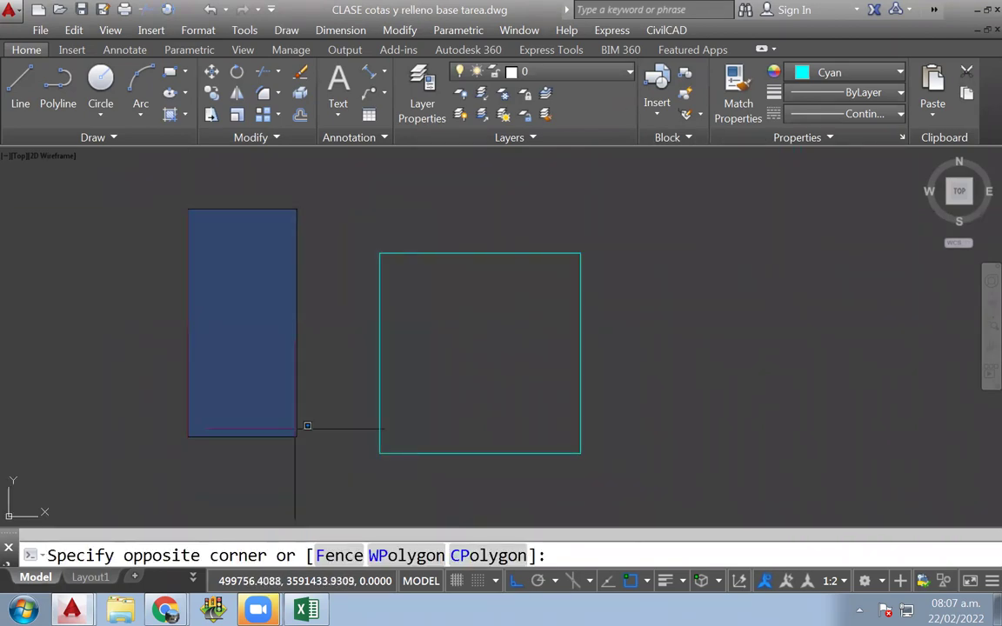
pyautogui.click(568, 517)
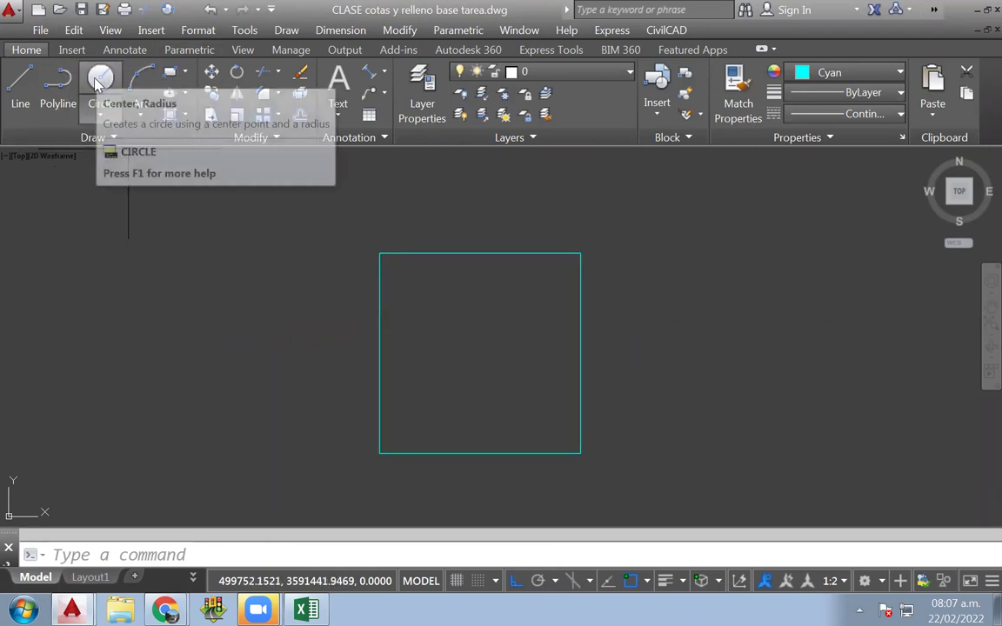
# Step: Draw a polyline from the new square's bottom-left corner to its top-right corner, with Ortho off
pyautogui.click(57, 83)
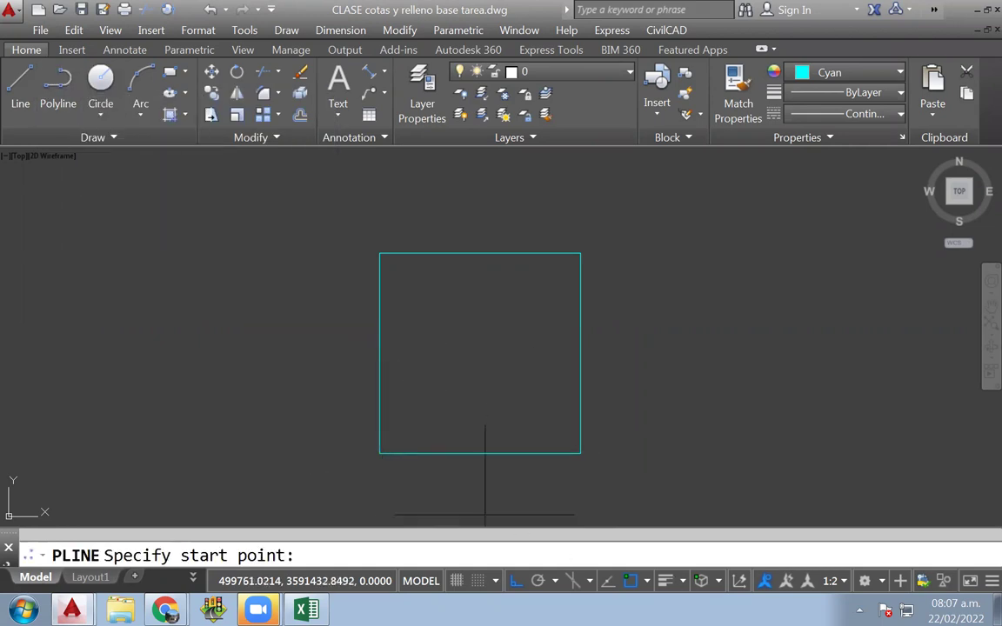
pyautogui.click(646, 581)
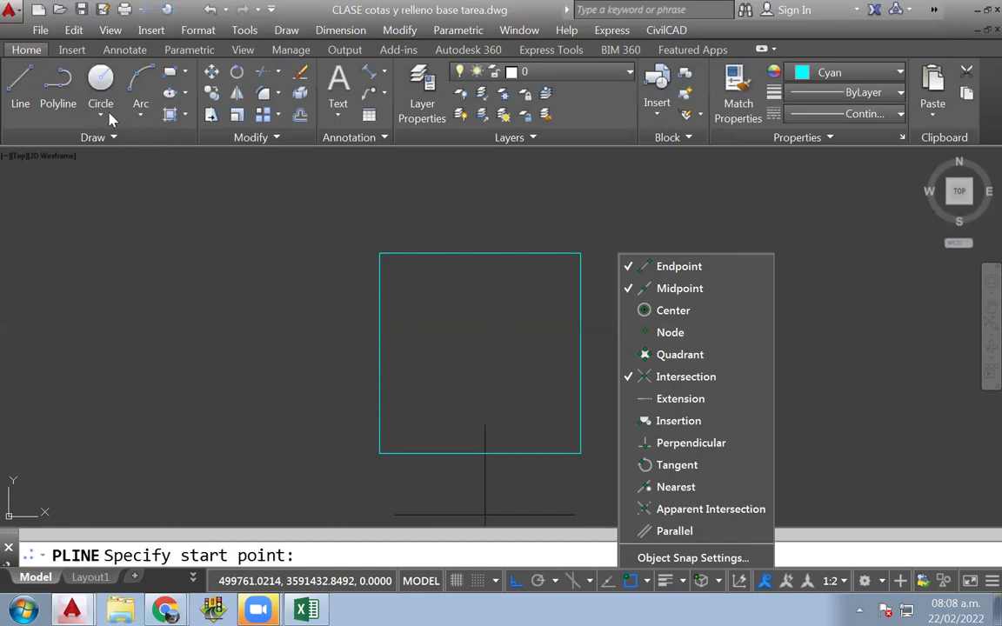
pyautogui.click(61, 80)
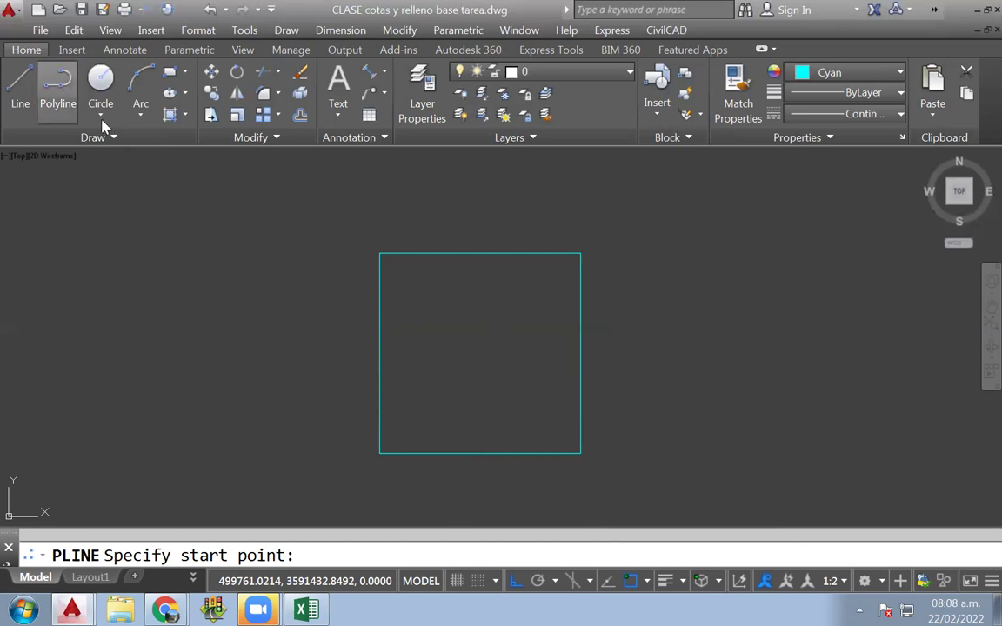
pyautogui.click(379, 454)
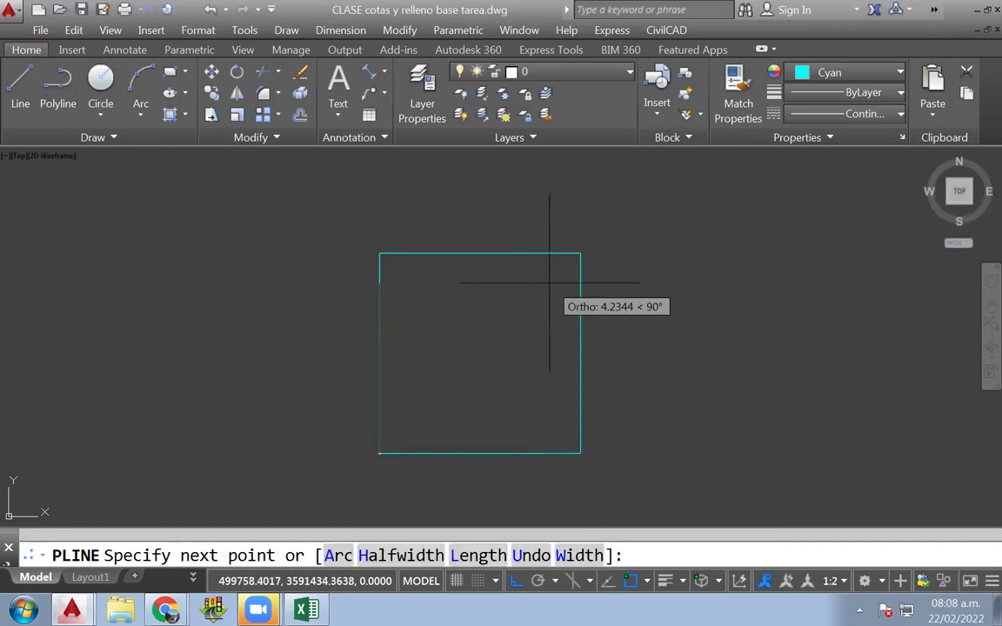
pyautogui.click(514, 583)
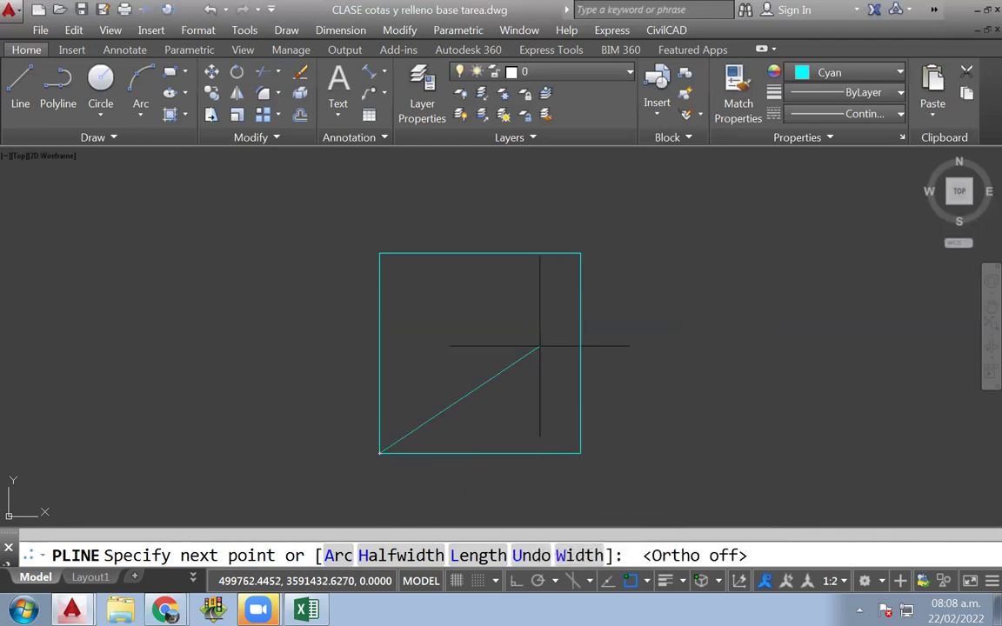
pyautogui.click(580, 253)
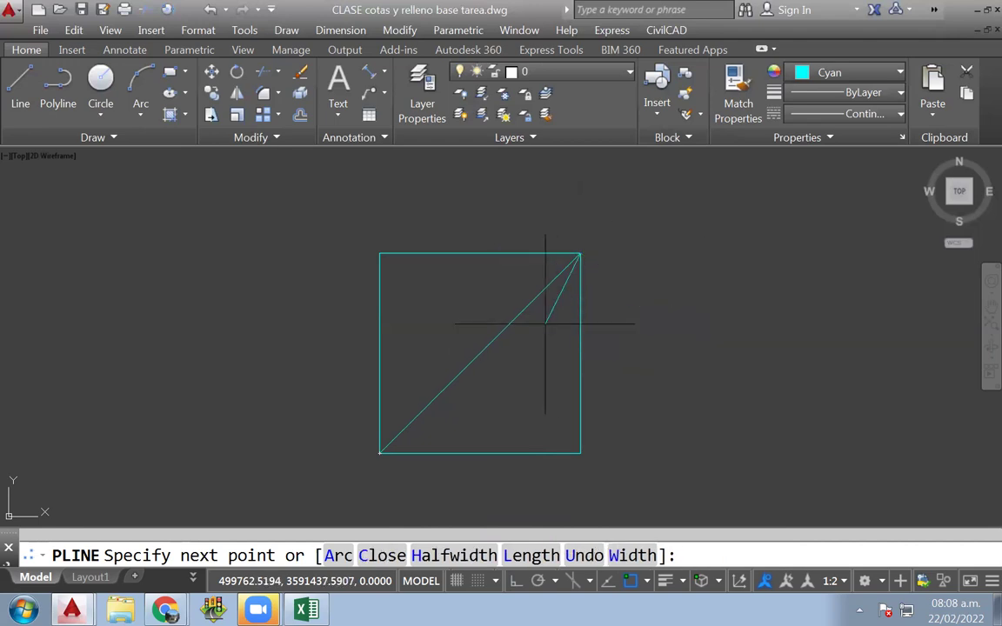
pyautogui.press('Return')
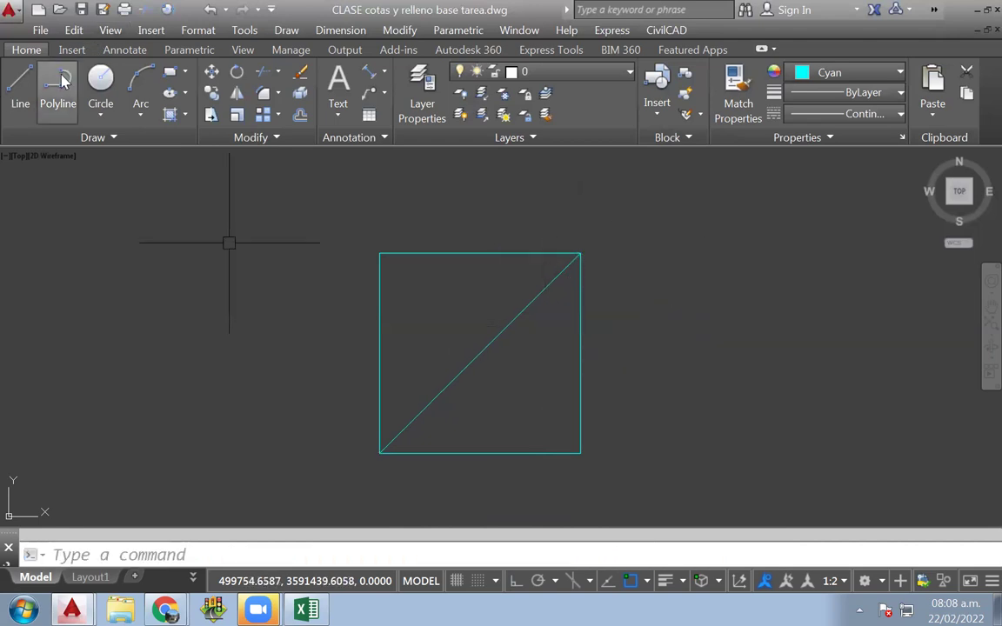
pyautogui.click(58, 82)
pyautogui.click(379, 253)
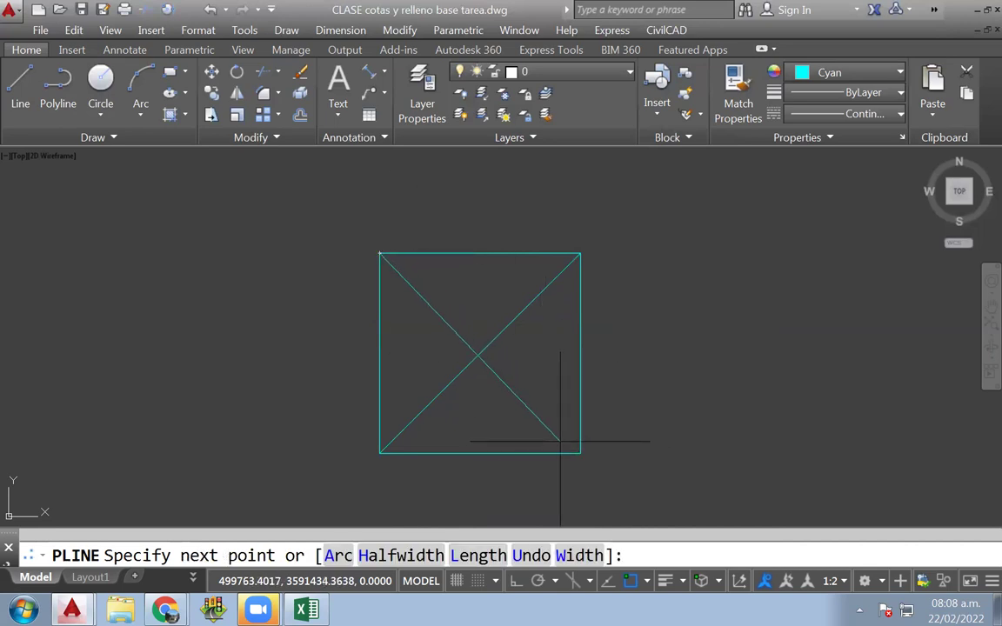
pyautogui.click(580, 454)
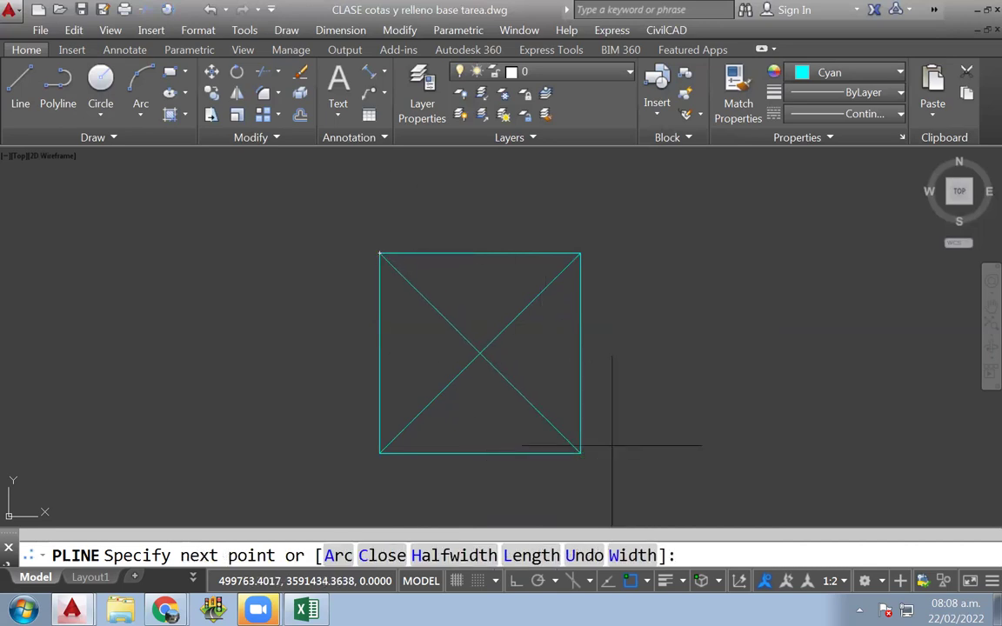
pyautogui.press('Return')
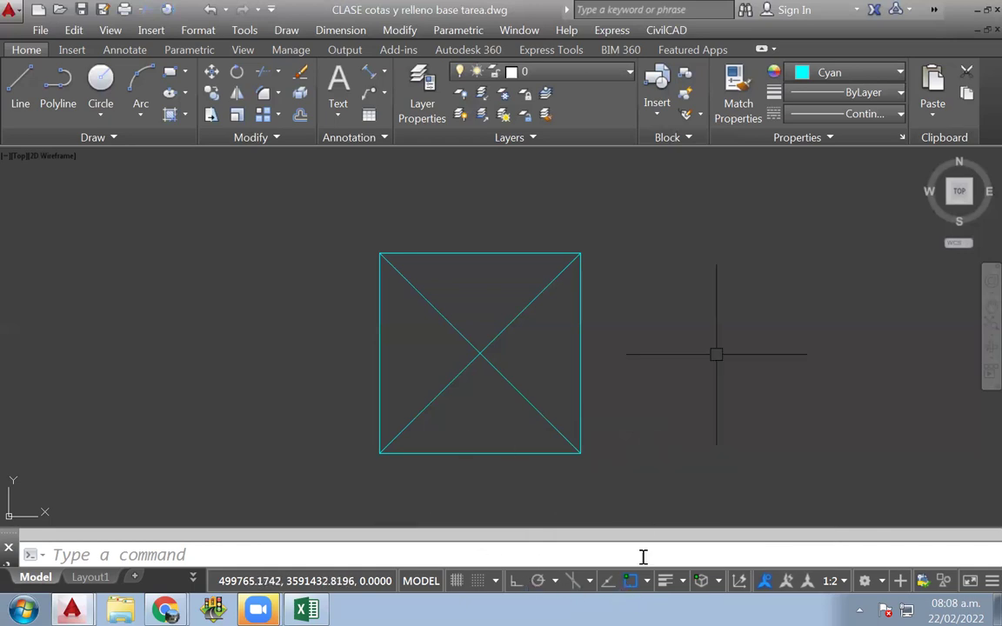
pyautogui.click(514, 583)
pyautogui.click(514, 583)
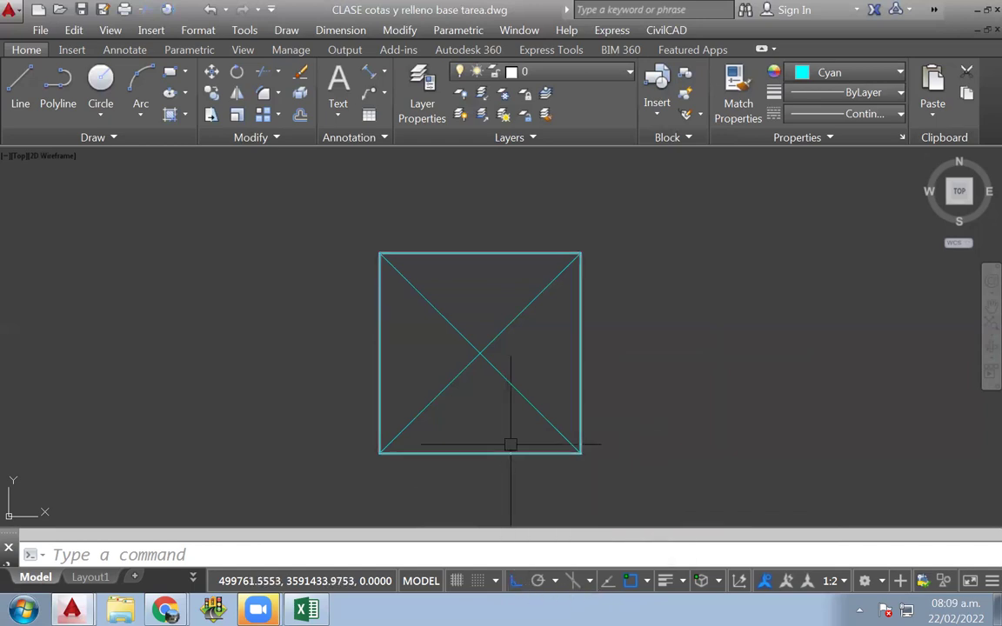
pyautogui.click(647, 583)
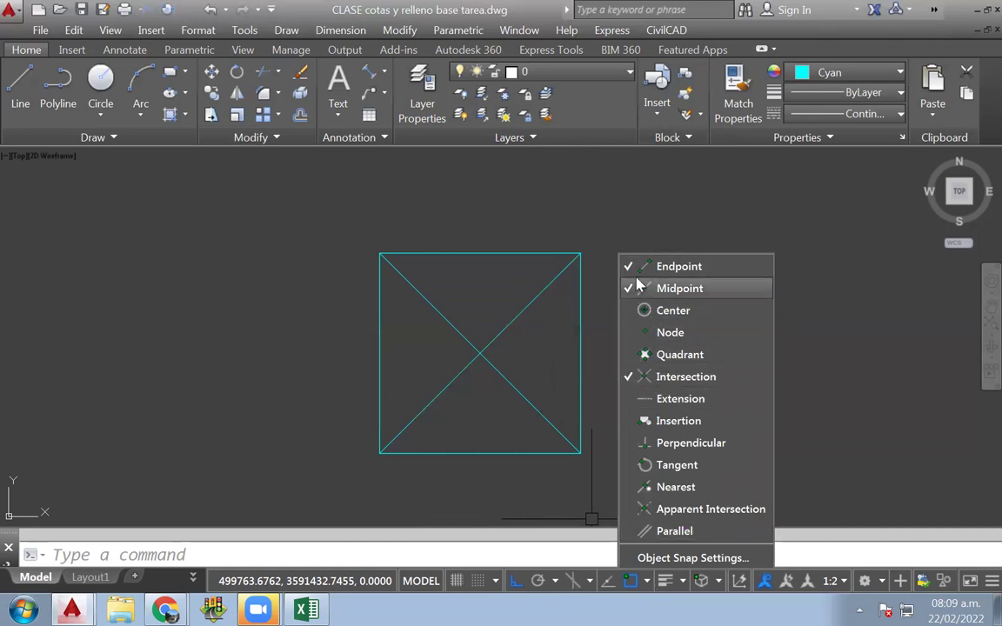
pyautogui.click(591, 520)
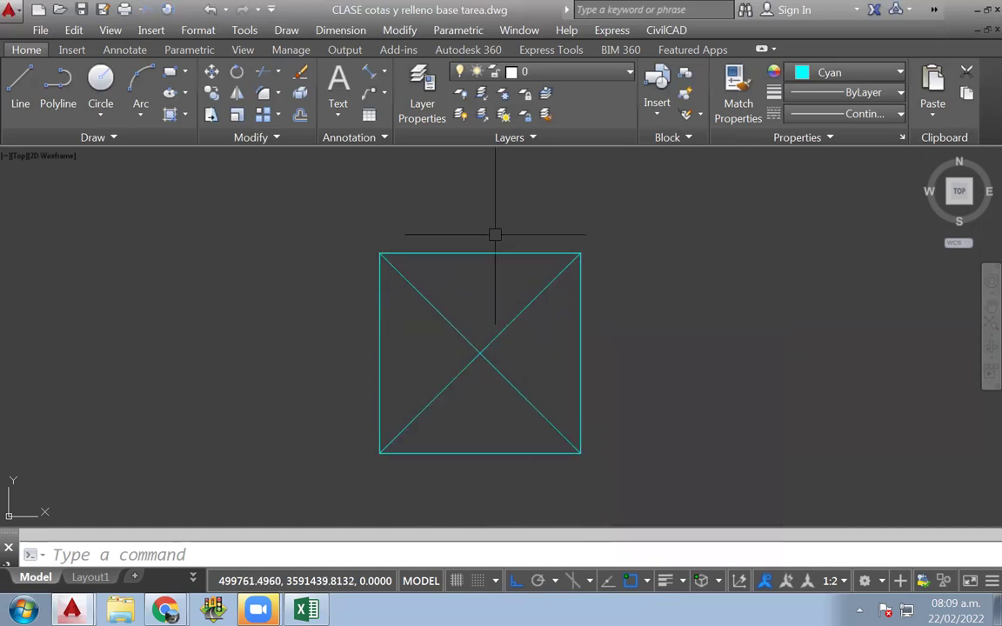
pyautogui.scroll(-2, 463, 346)
pyautogui.scroll(-3, 496, 394)
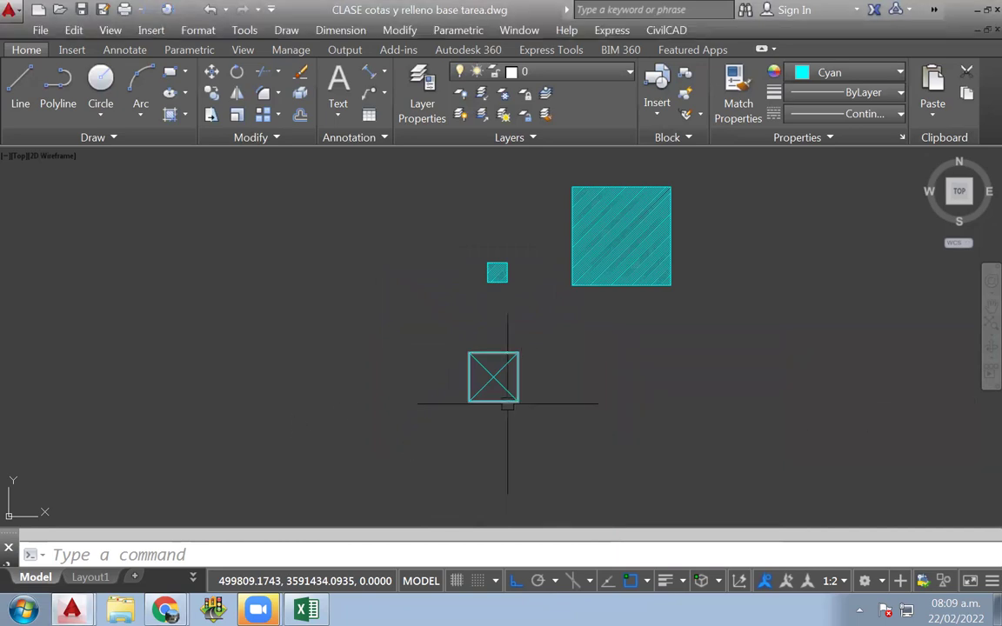
# Step: Keep layer 0 and set the current object colour to ByLayer
pyautogui.scroll(6, 503, 357)
pyautogui.scroll(-3, 502, 357)
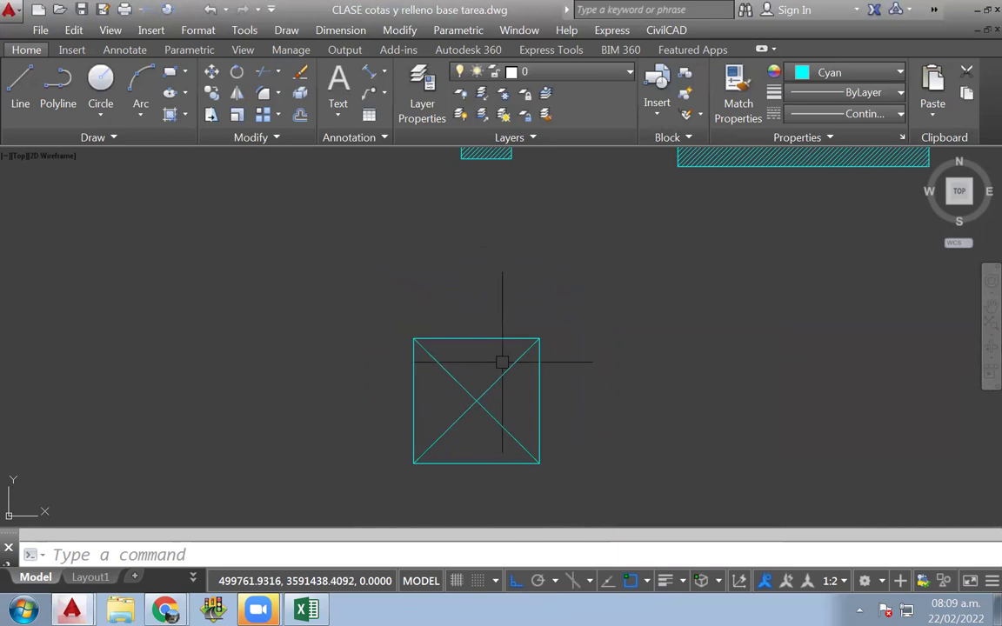
pyautogui.moveTo(510, 357); pyautogui.dragTo(468, 318, button='middle')
pyautogui.scroll(-4, 469, 318)
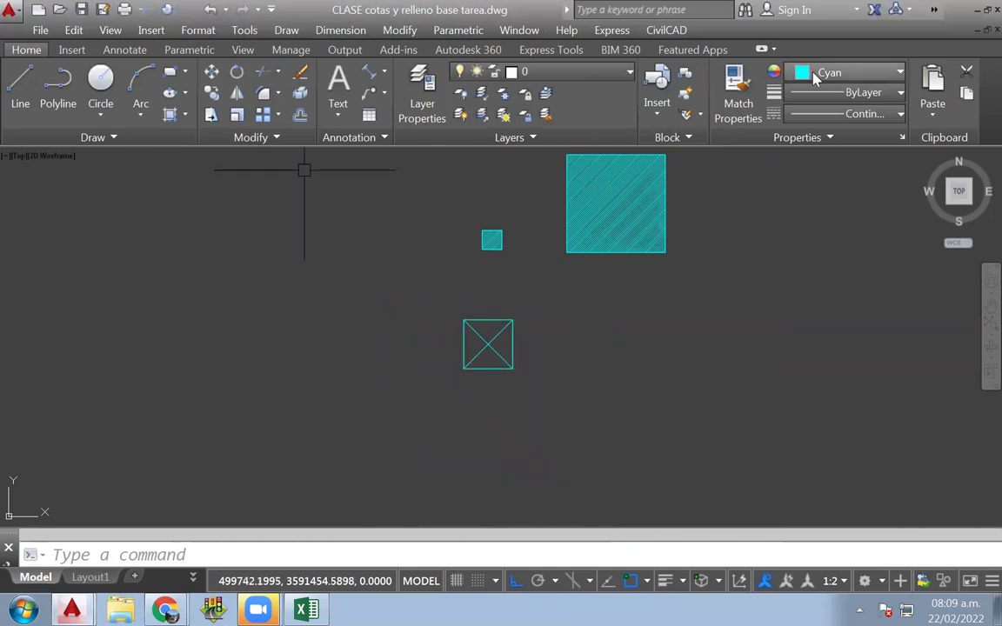
pyautogui.click(853, 79)
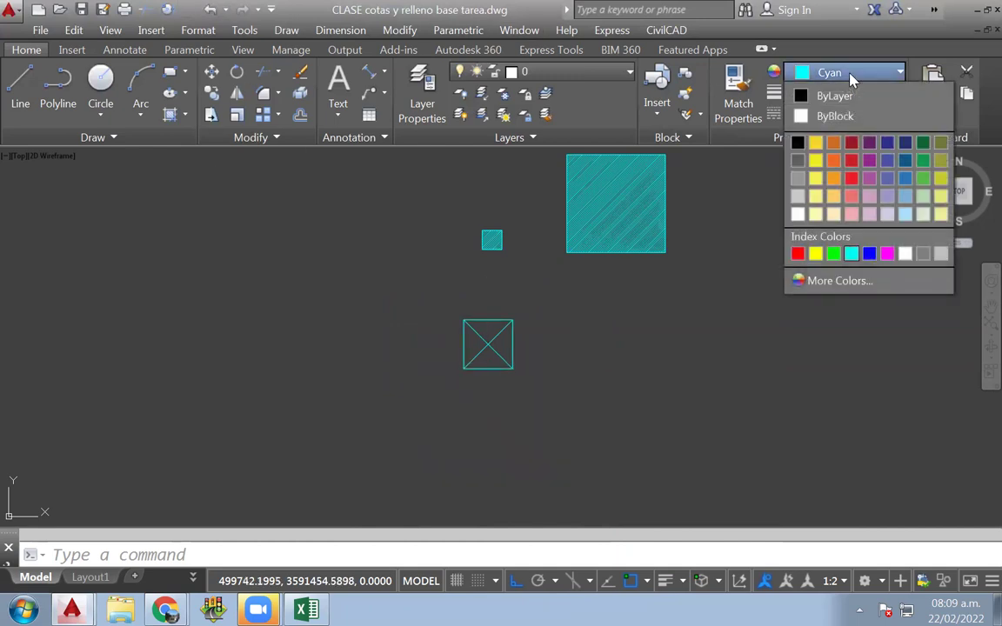
pyautogui.click(560, 340)
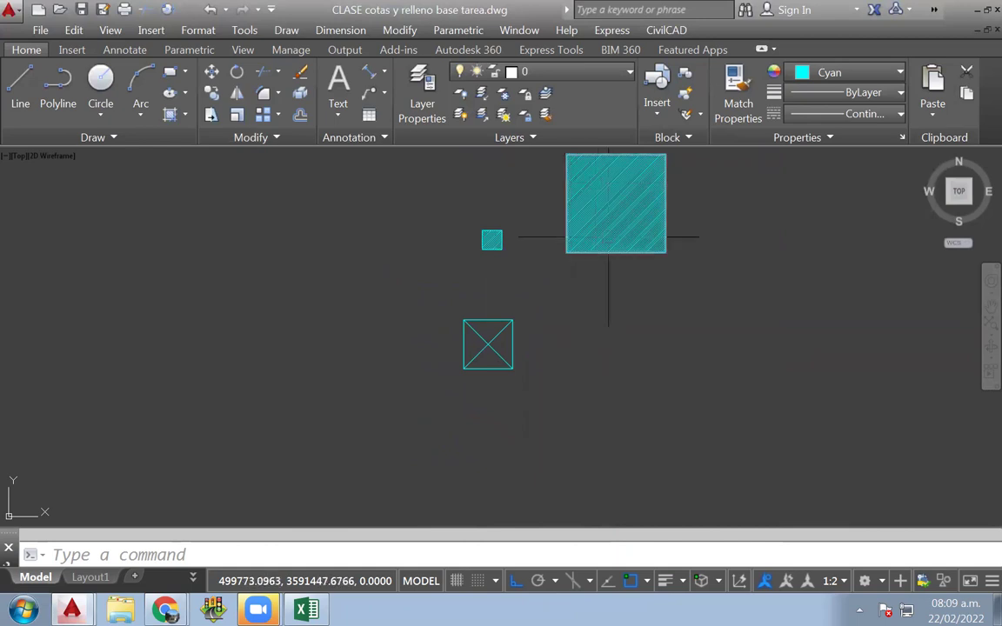
pyautogui.click(588, 75)
pyautogui.click(556, 96)
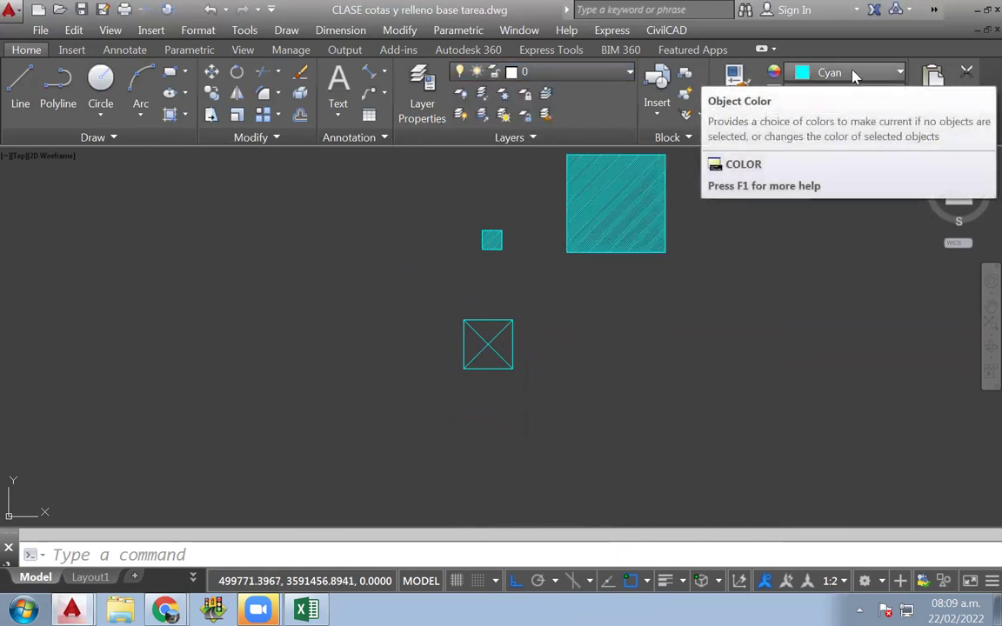
pyautogui.click(826, 76)
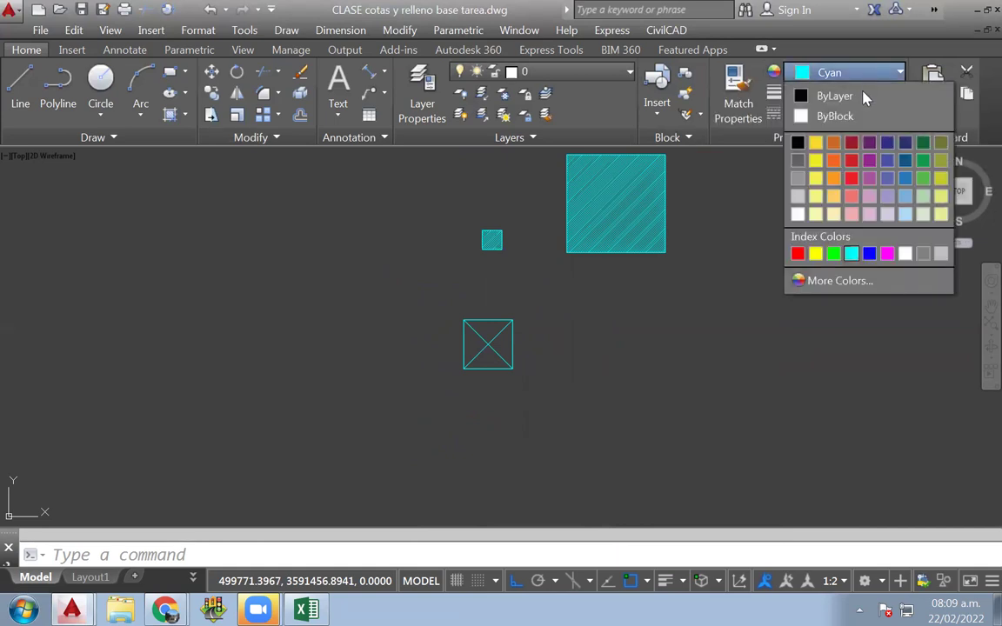
pyautogui.click(840, 96)
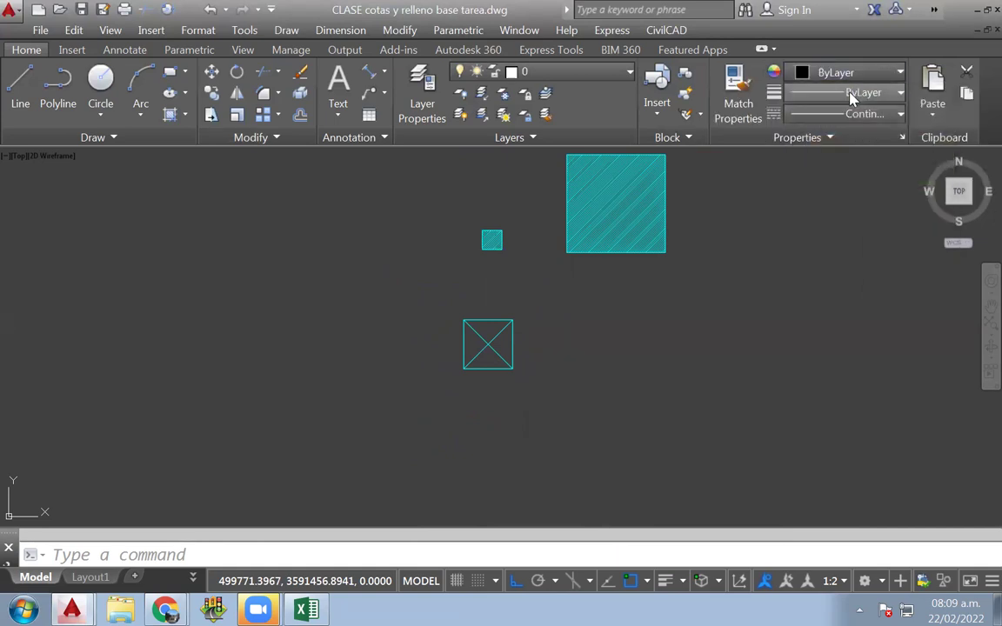
# Step: Window-select the crossed square, change its colour to ByLayer, and verify it
pyautogui.scroll(4, 495, 352)
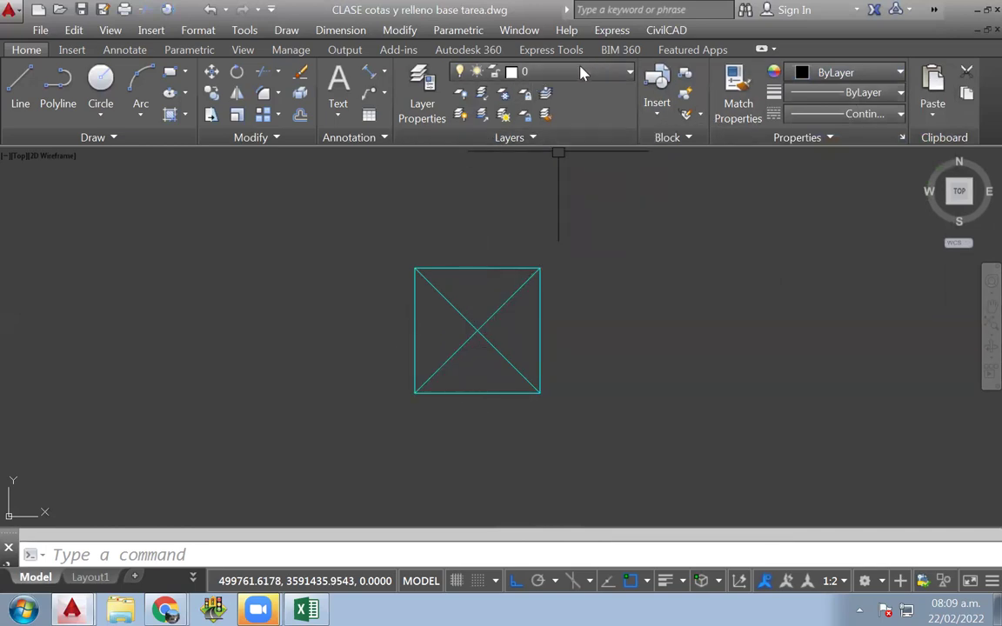
pyautogui.moveTo(470, 310); pyautogui.dragTo(490, 358, button='middle')
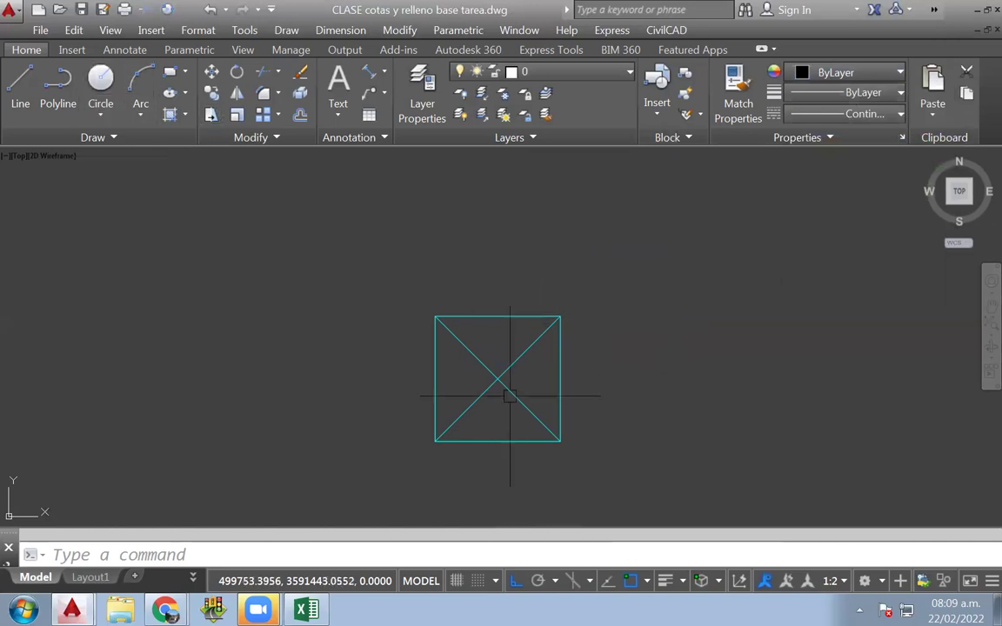
pyautogui.click(596, 478)
pyautogui.click(365, 306)
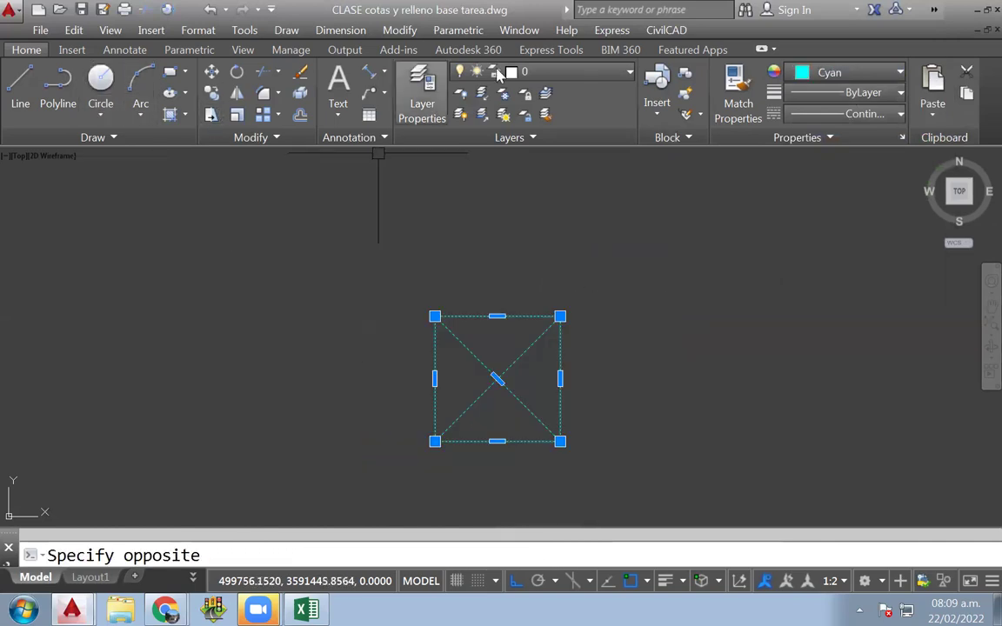
pyautogui.click(861, 74)
pyautogui.press('Escape')
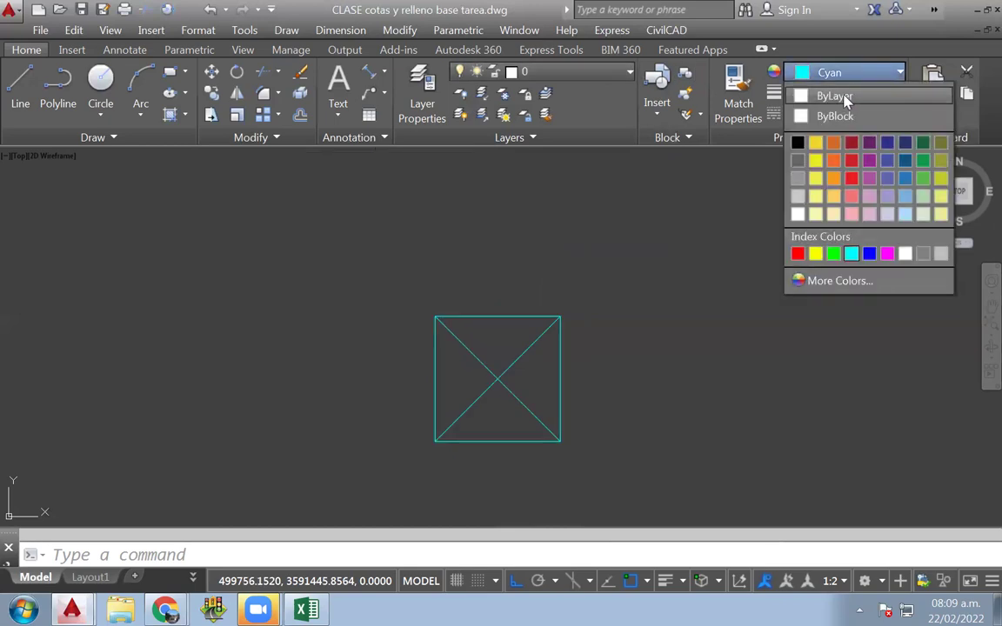
pyautogui.click(835, 96)
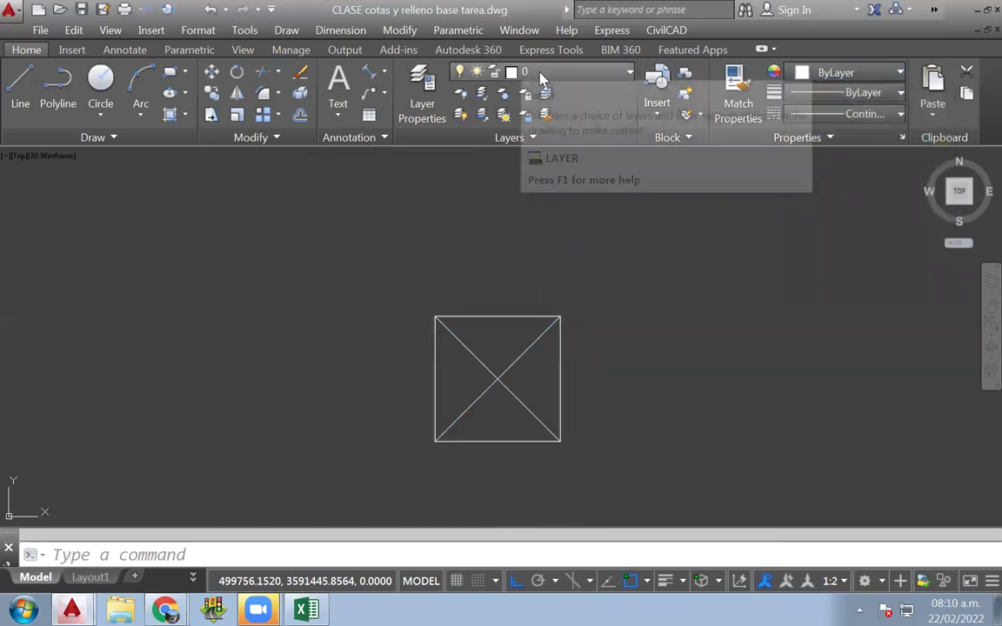
pyautogui.click(560, 376)
pyautogui.press('Escape')
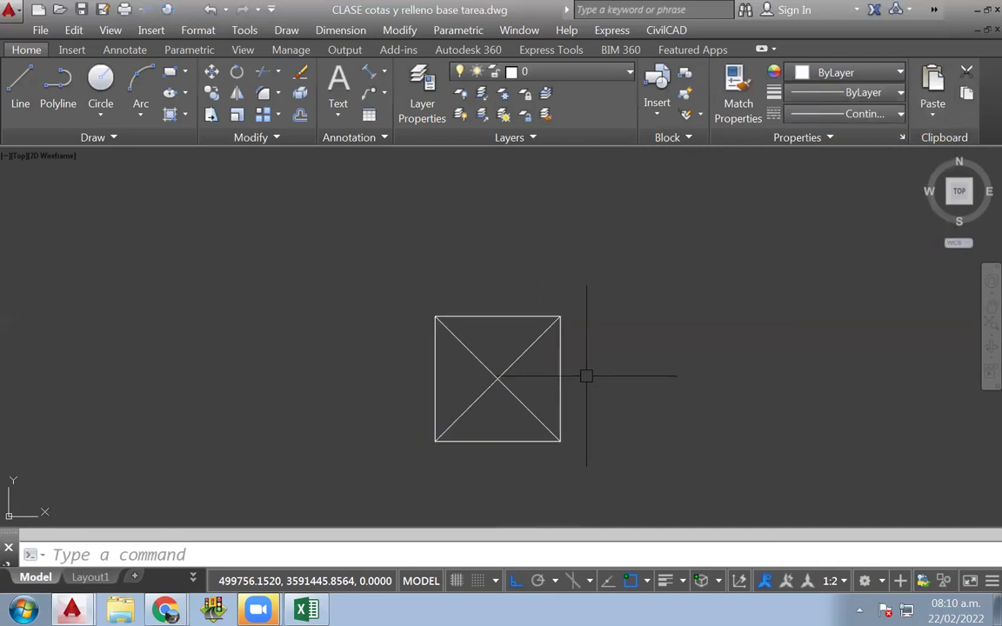
# Step: Select the crossed square for copying, cancelling two false starts
pyautogui.scroll(-2, 586, 377)
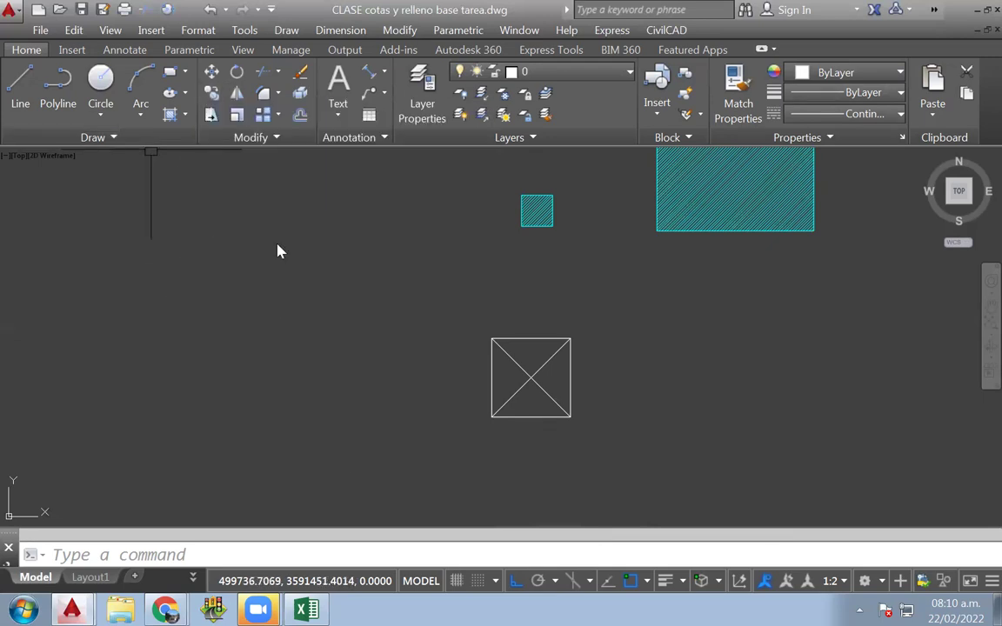
pyautogui.click(213, 101)
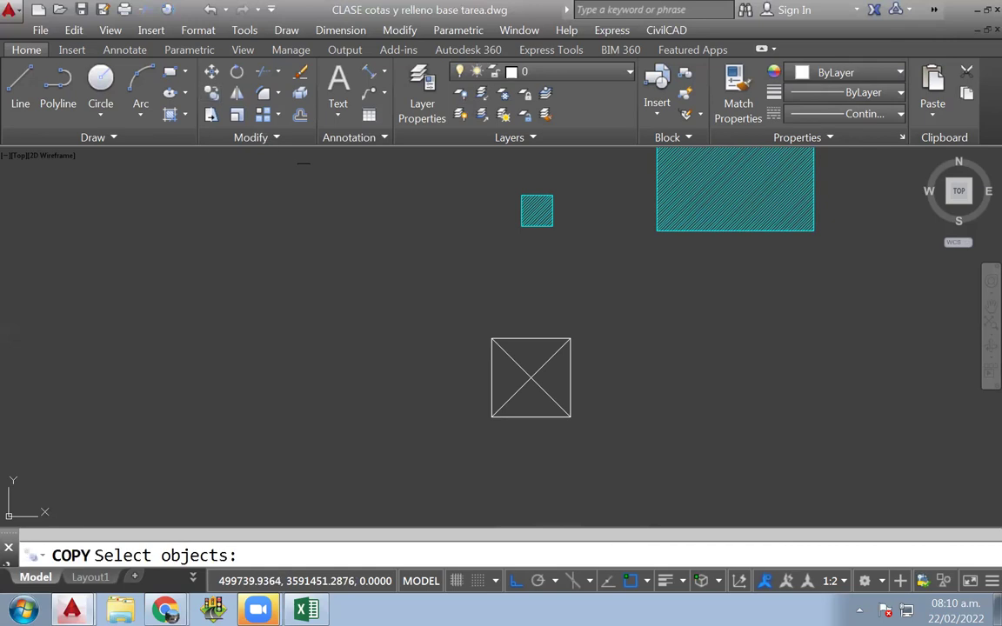
pyautogui.click(596, 314)
pyautogui.click(480, 440)
pyautogui.press('Return')
pyautogui.click(531, 417)
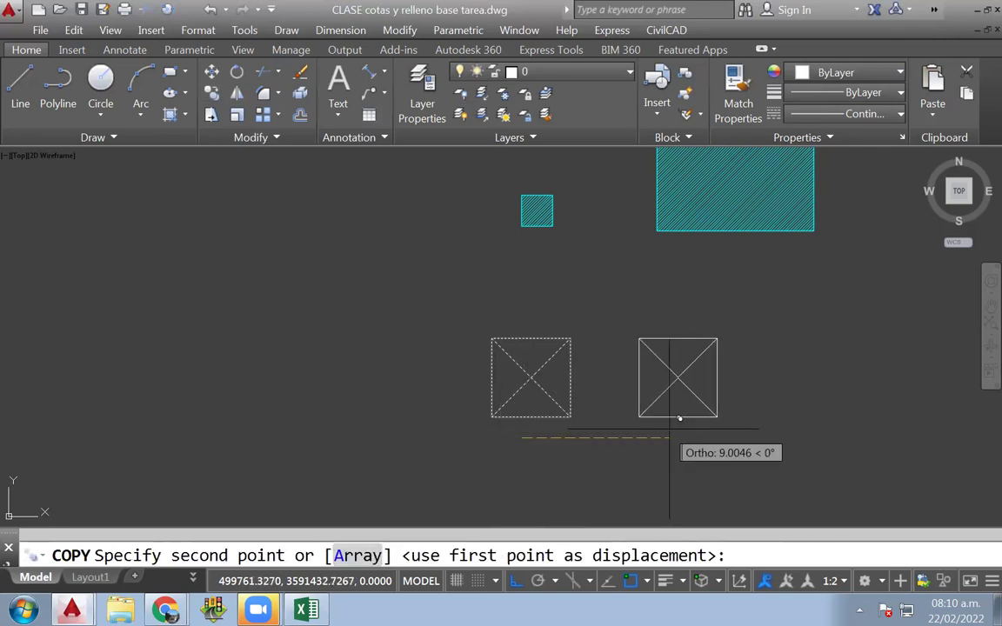
pyautogui.press('Escape')
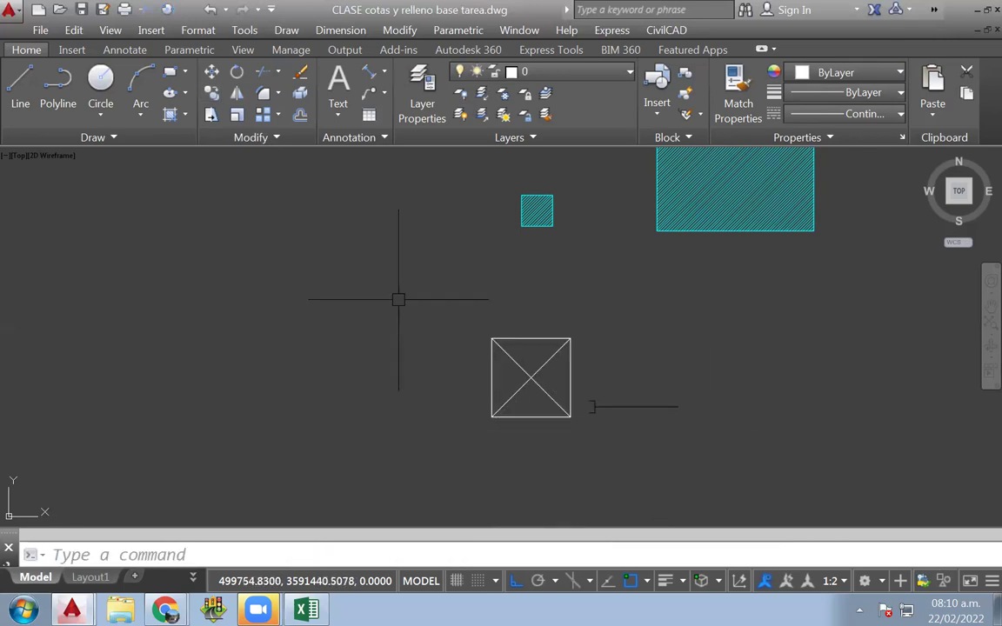
pyautogui.click(211, 94)
pyautogui.click(596, 315)
pyautogui.click(469, 433)
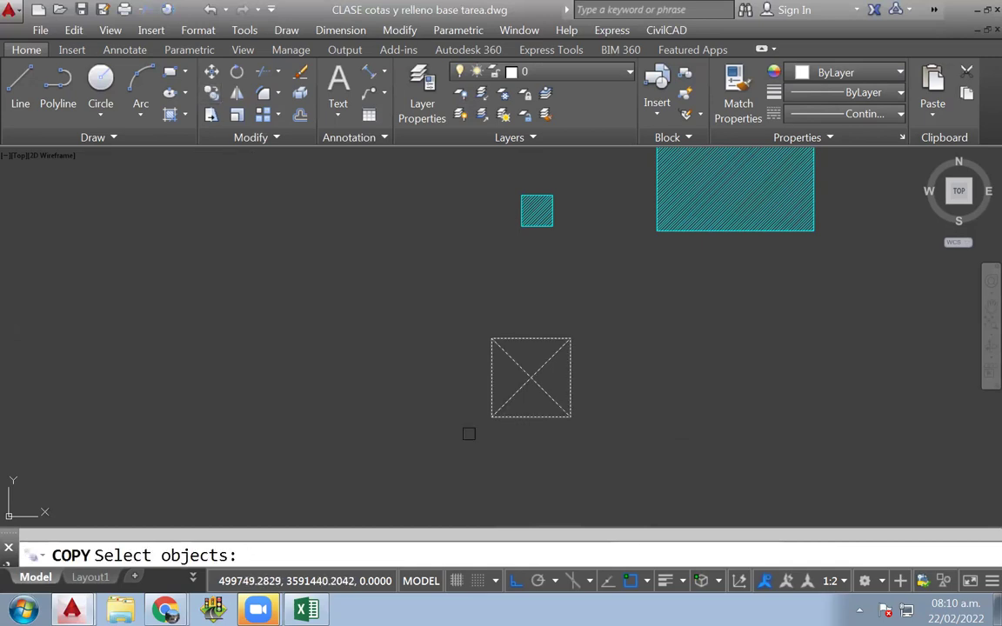
pyautogui.press('Escape')
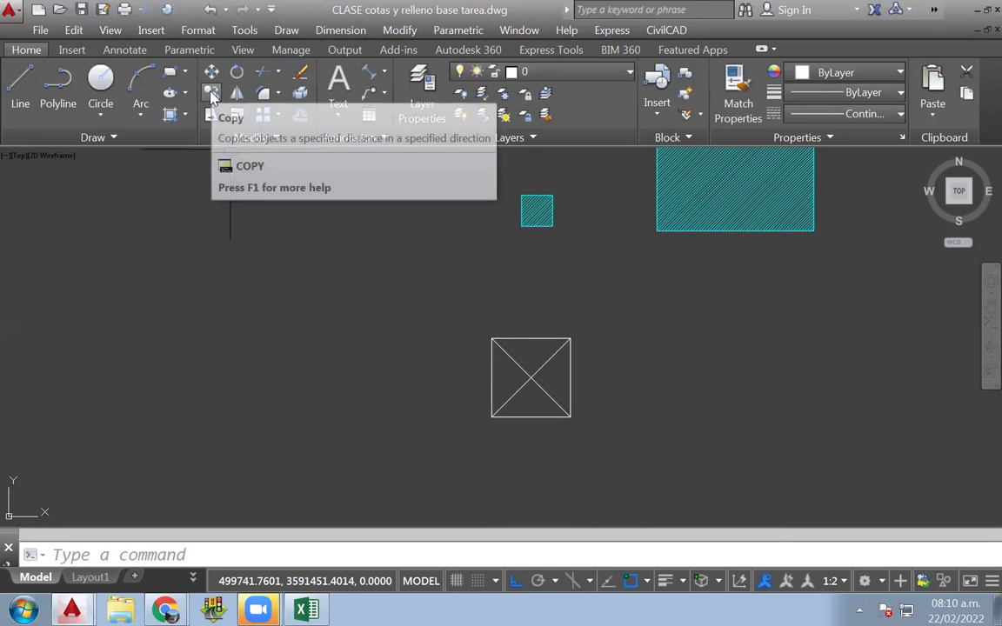
# Step: Copy the crossed square to a point level with it on the right
pyautogui.click(211, 114)
pyautogui.click(588, 317)
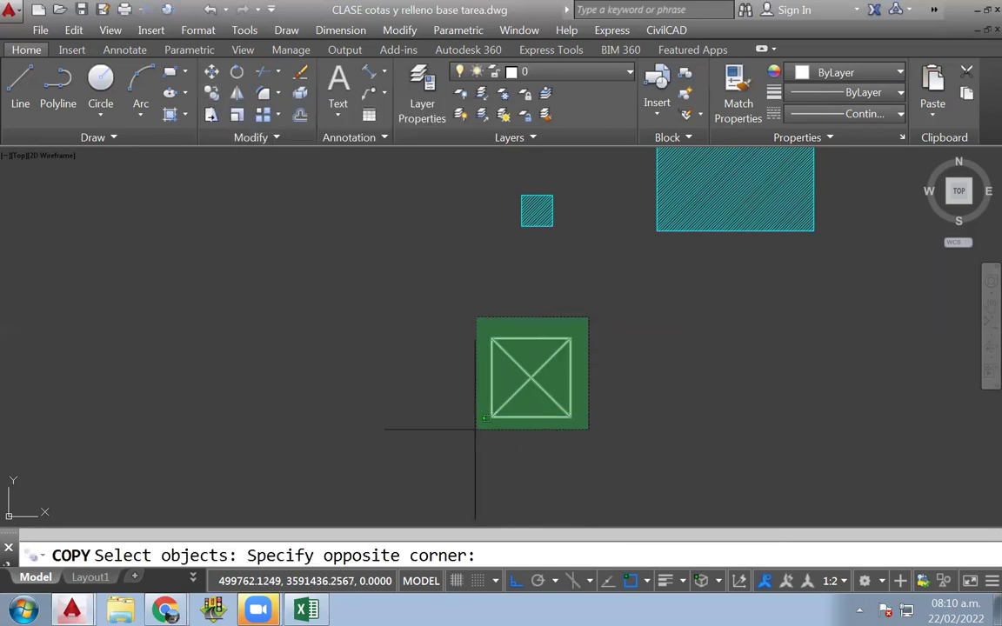
pyautogui.click(464, 430)
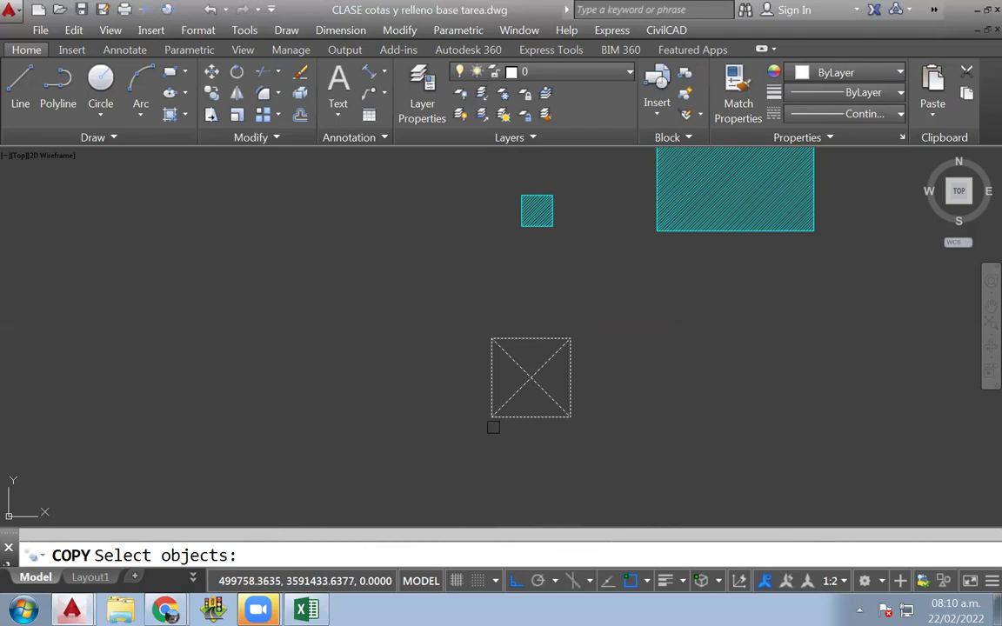
pyautogui.press('Return')
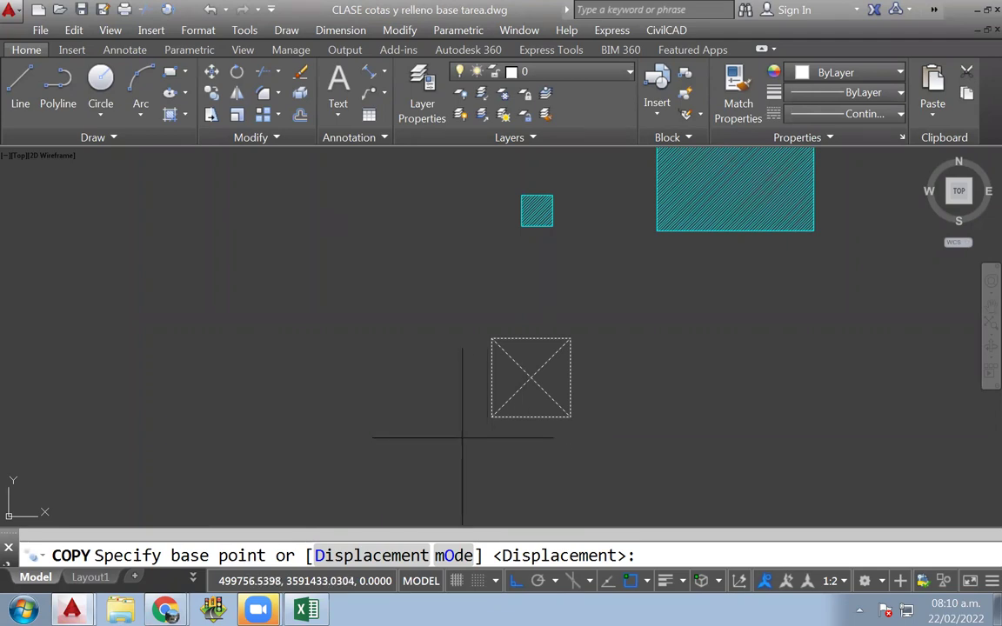
pyautogui.click(463, 438)
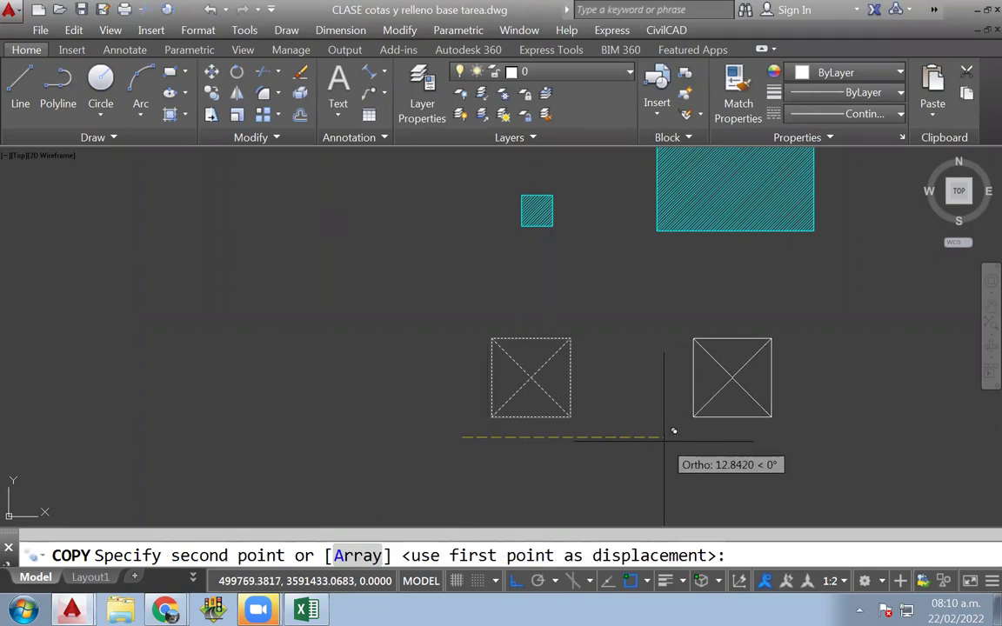
pyautogui.click(648, 443)
pyautogui.press('Escape')
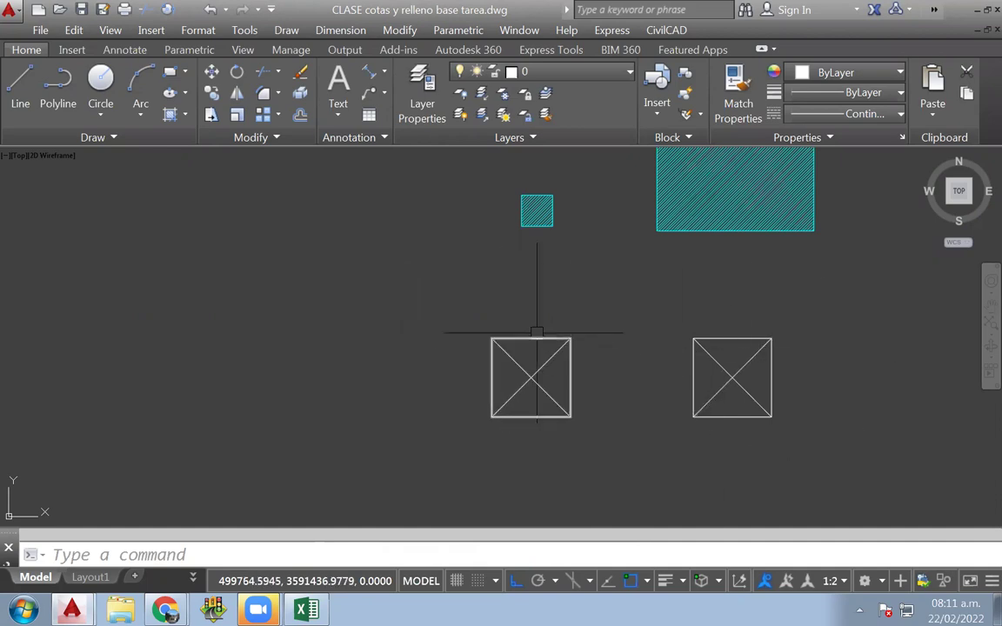
pyautogui.moveTo(211, 93)
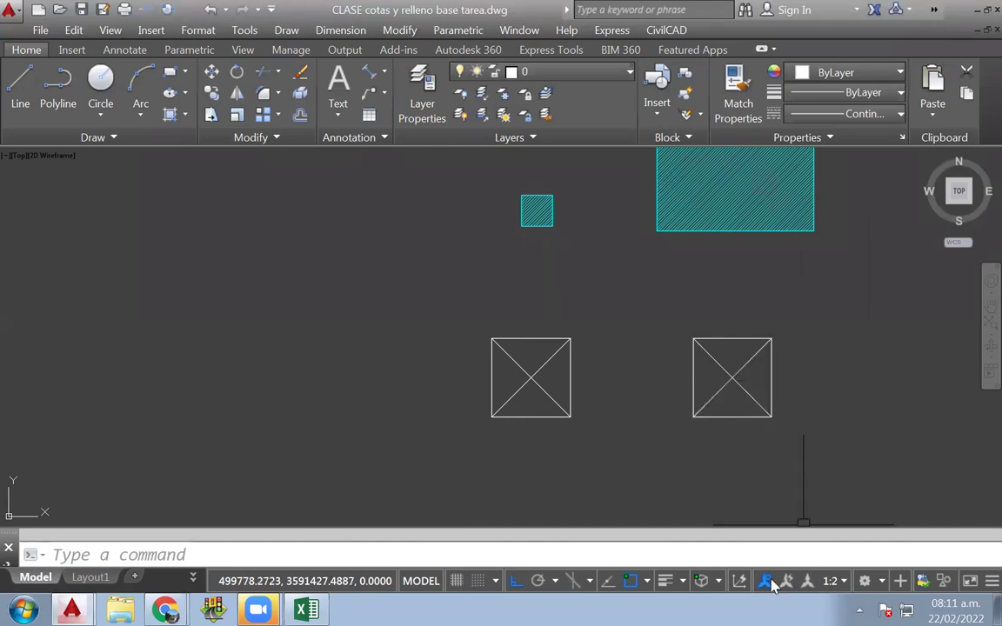
# Step: Copy the left crossed square again to complete a row of three crossed squares
pyautogui.click(212, 93)
pyautogui.click(46, 165)
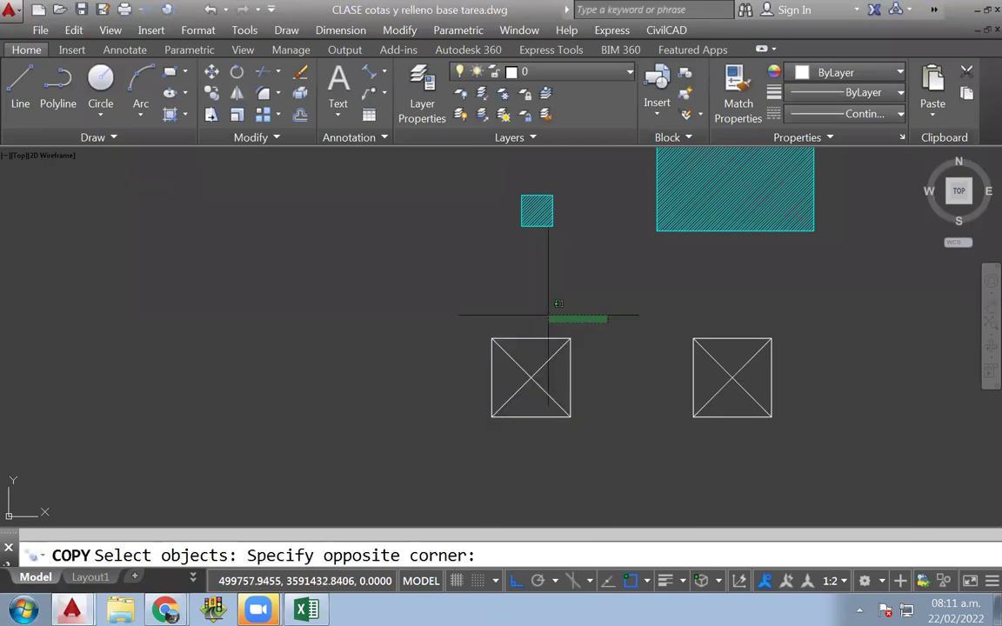
pyautogui.click(591, 315)
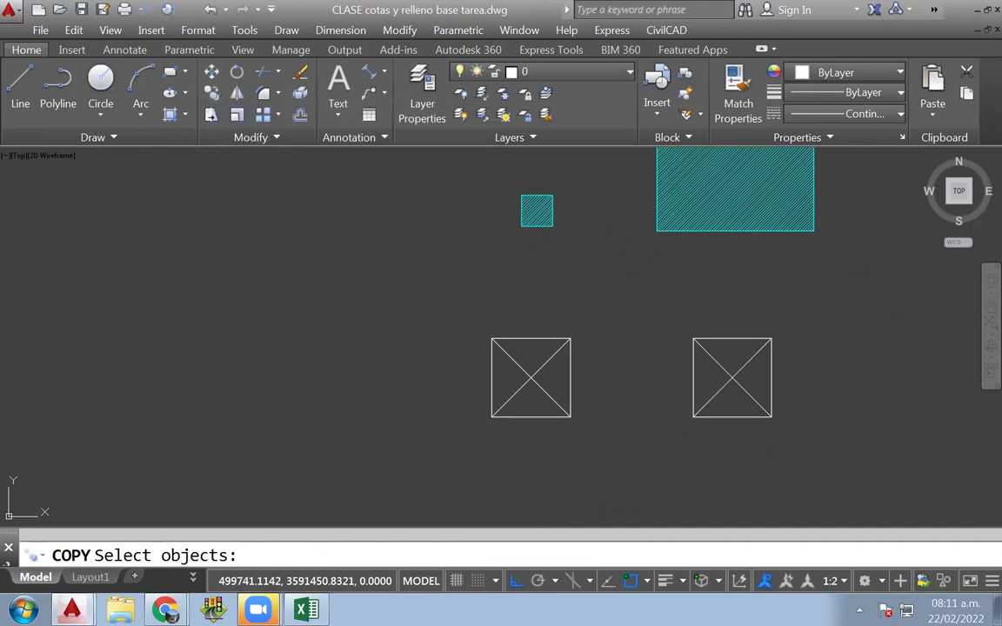
pyautogui.click(586, 322)
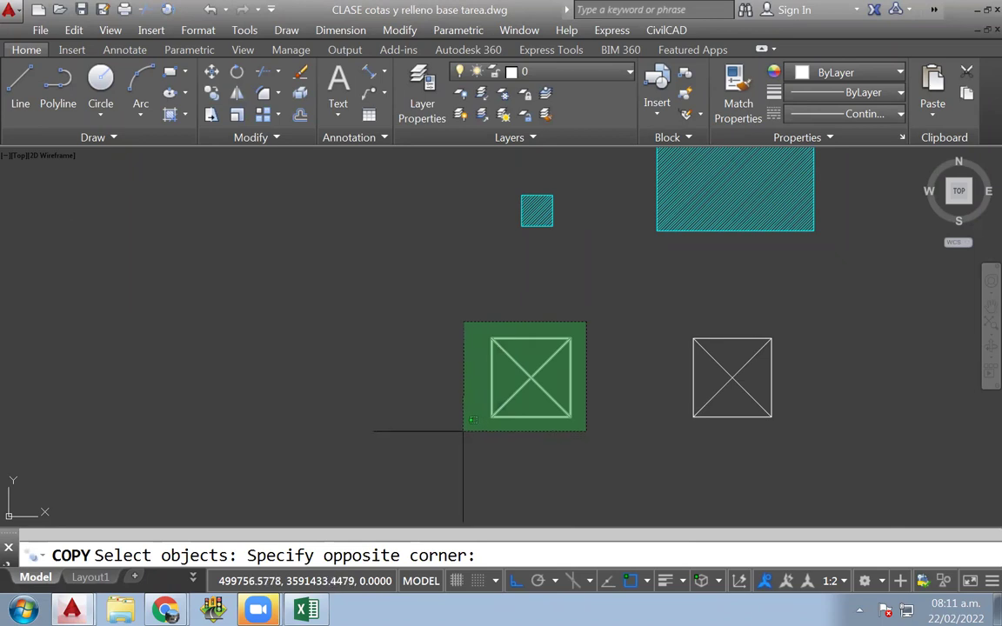
pyautogui.click(473, 433)
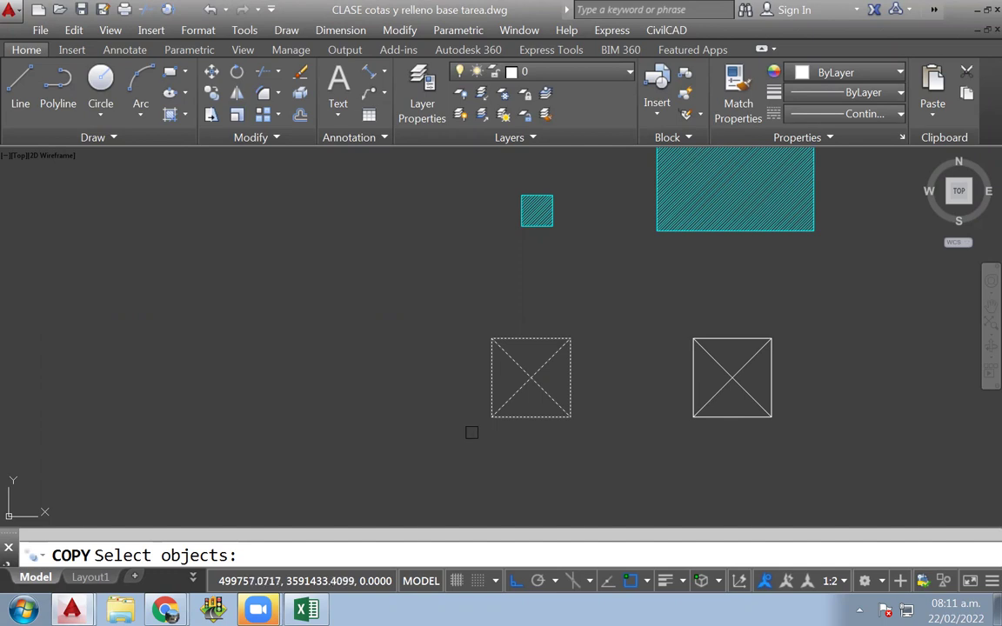
pyautogui.press('Return')
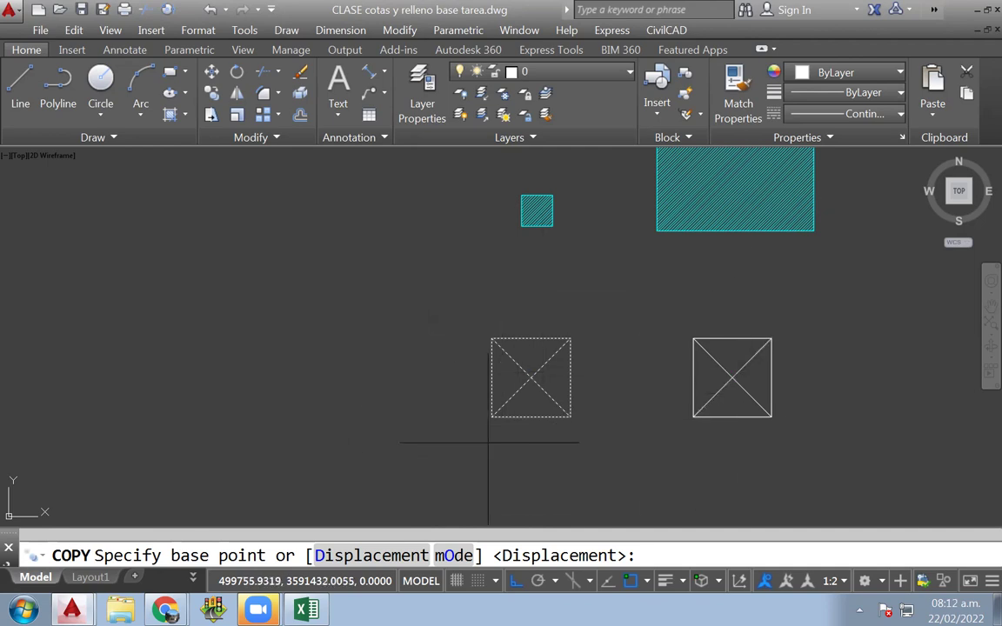
pyautogui.click(429, 436)
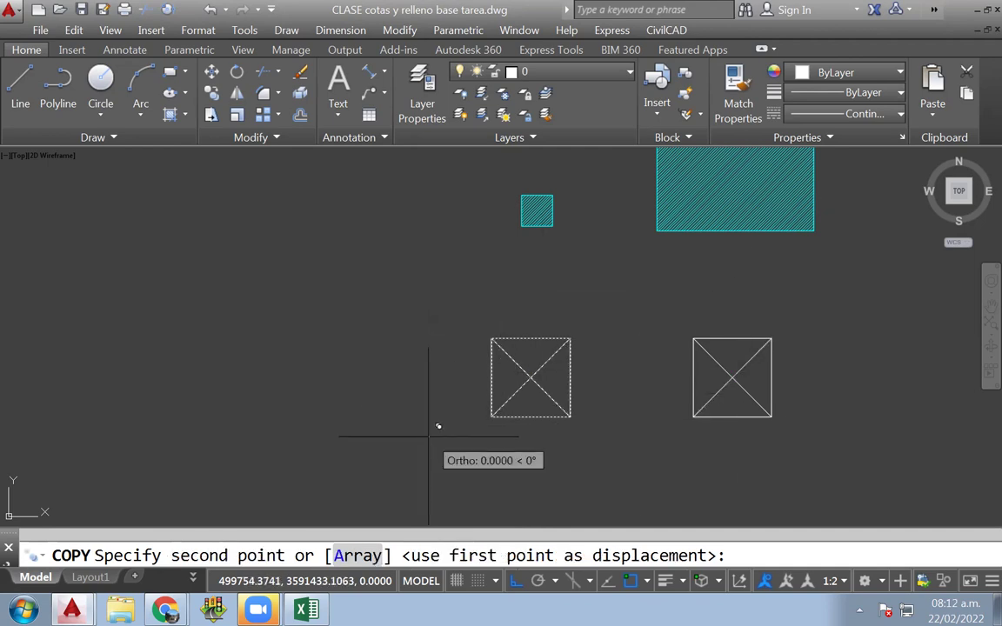
pyautogui.click(737, 432)
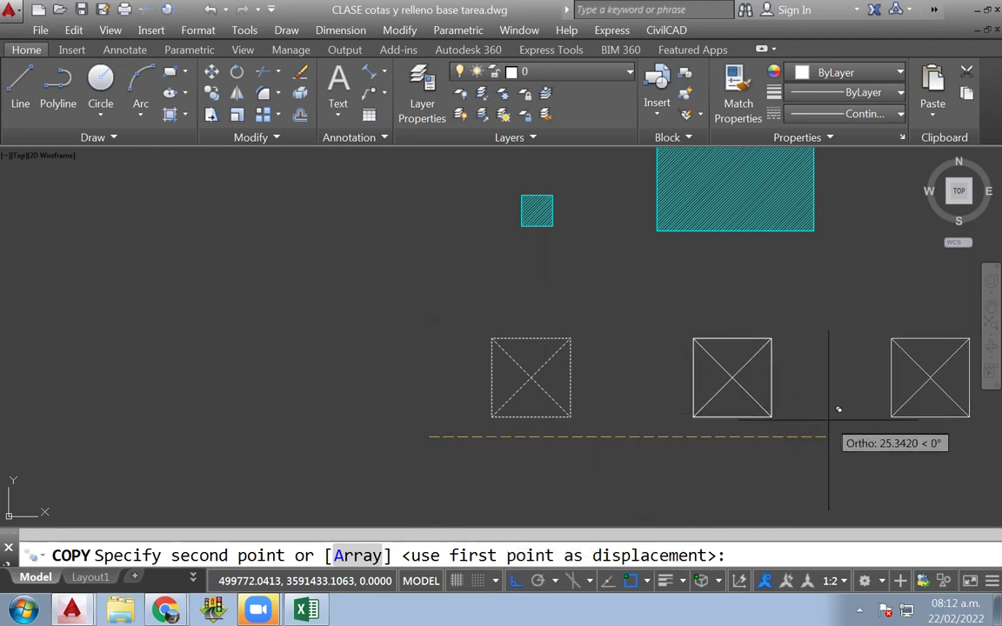
pyautogui.click(245, 400)
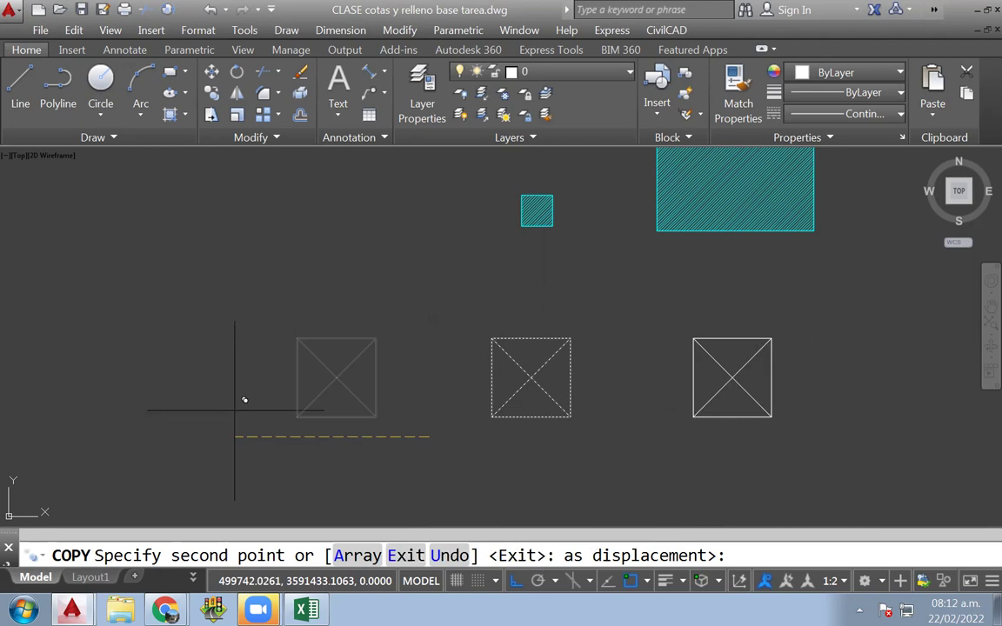
pyautogui.rightClick(400, 480)
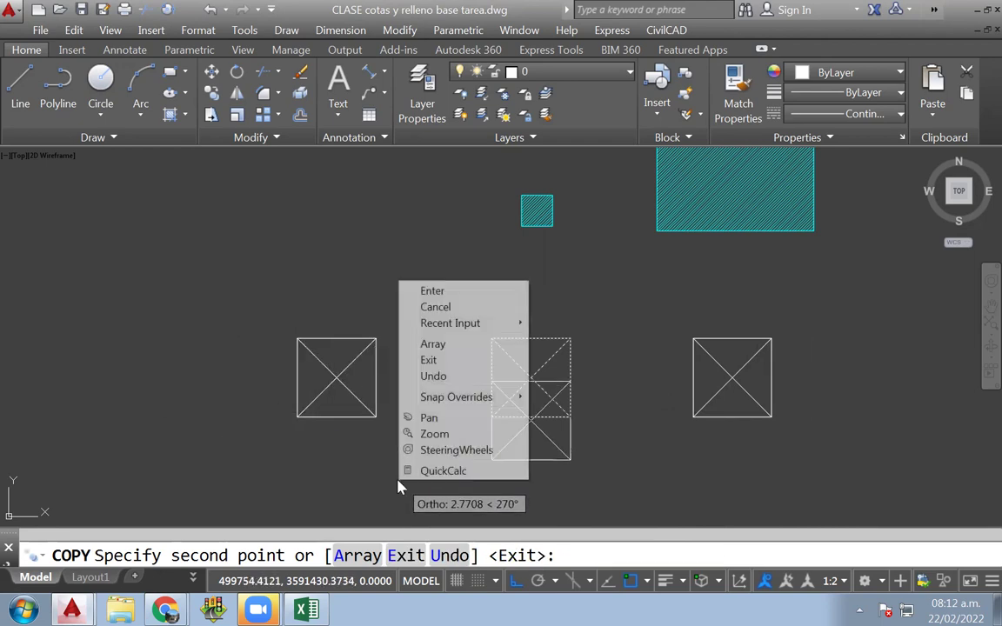
pyautogui.click(352, 447)
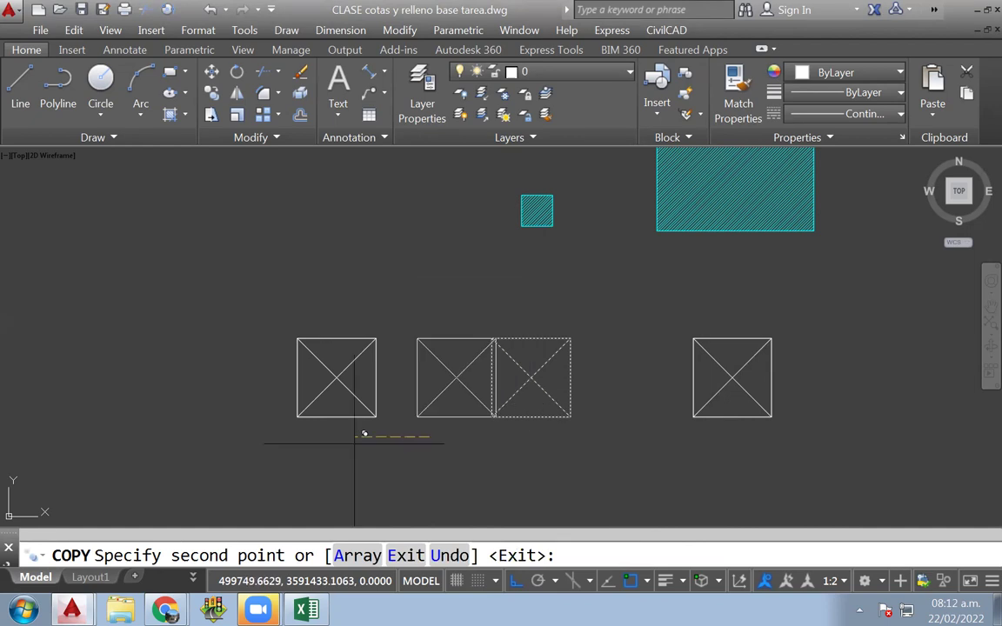
pyautogui.press('Escape')
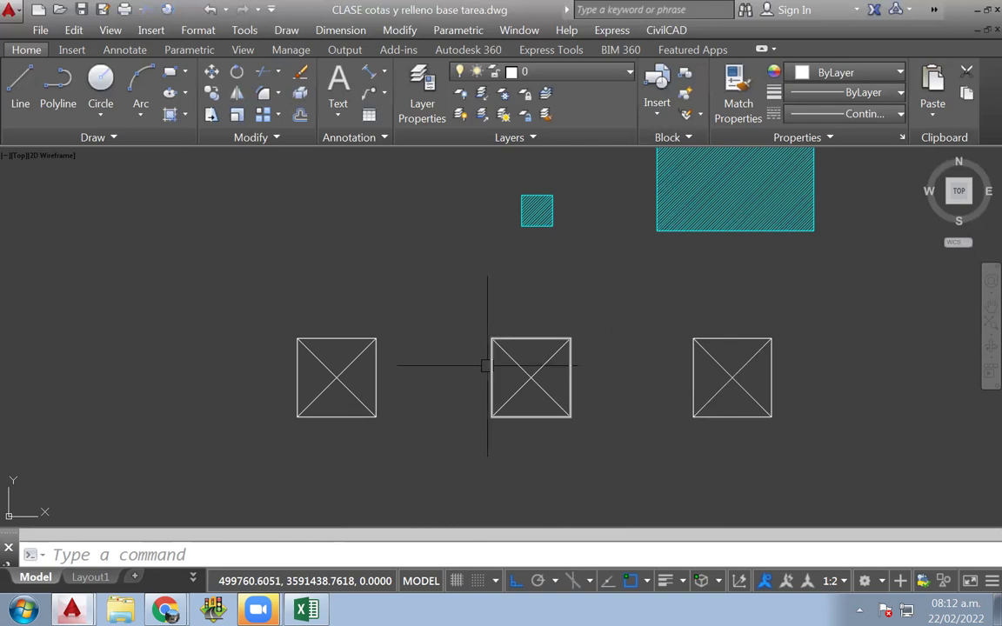
# Step: Select the left crossed square and review the layer and colour lists without changes
pyautogui.moveTo(391, 398); pyautogui.dragTo(493, 389, button='middle')
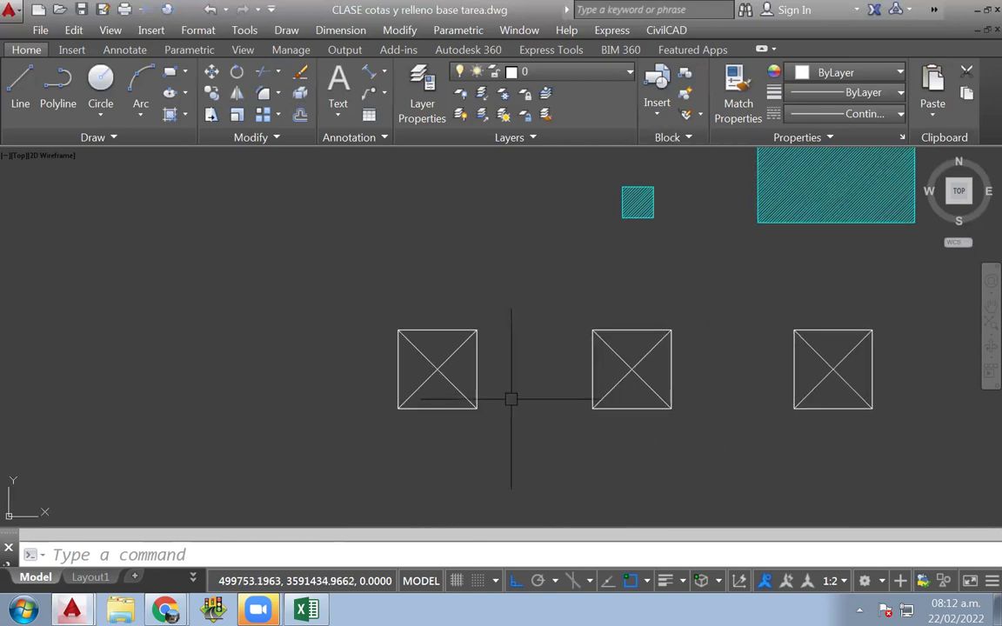
pyautogui.click(516, 465)
pyautogui.click(351, 307)
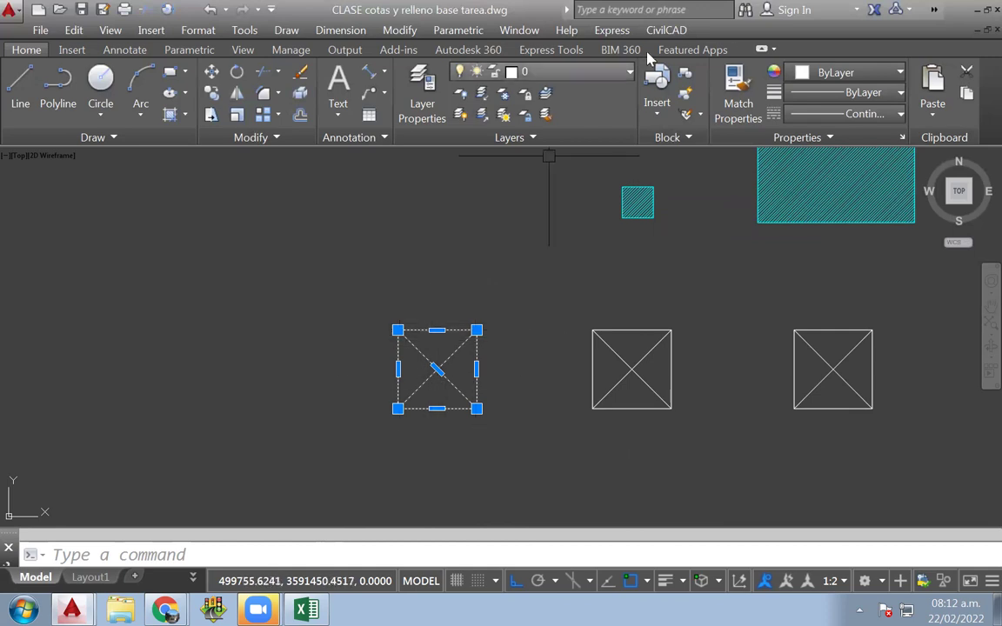
pyautogui.click(561, 72)
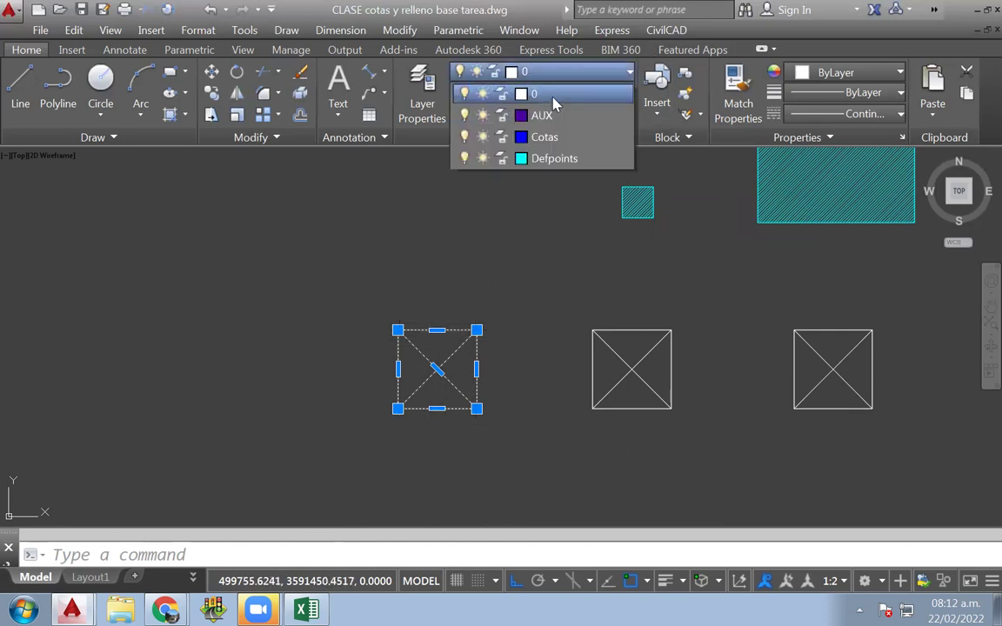
pyautogui.click(546, 96)
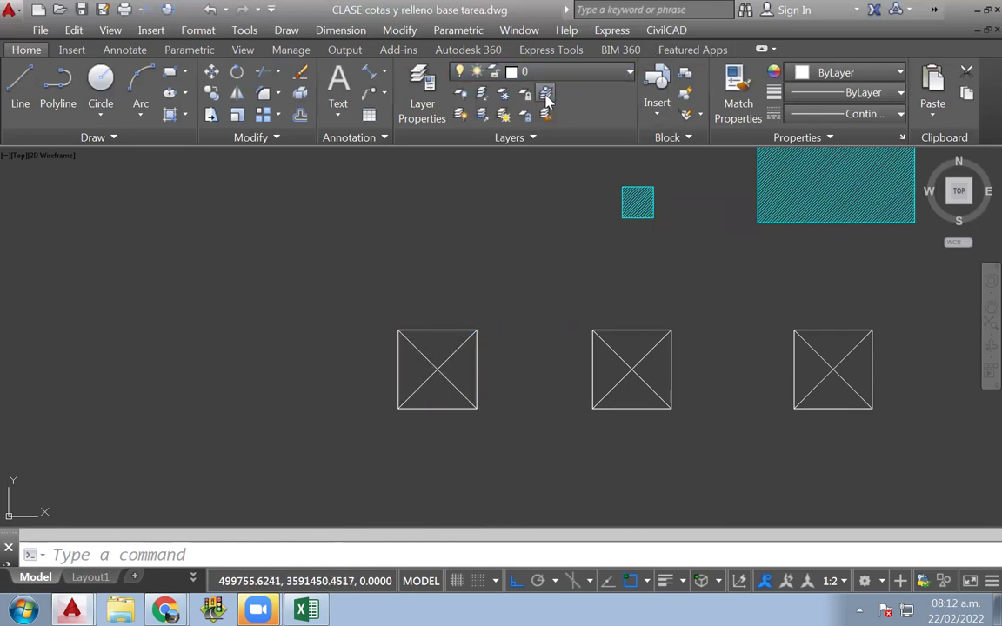
pyautogui.click(857, 74)
pyautogui.click(848, 94)
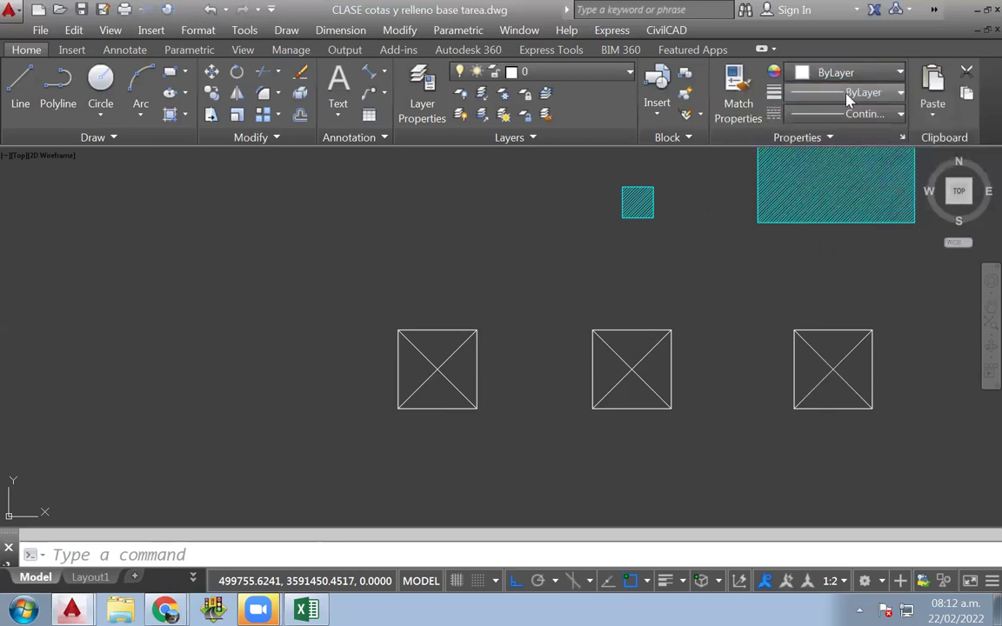
pyautogui.click(436, 330)
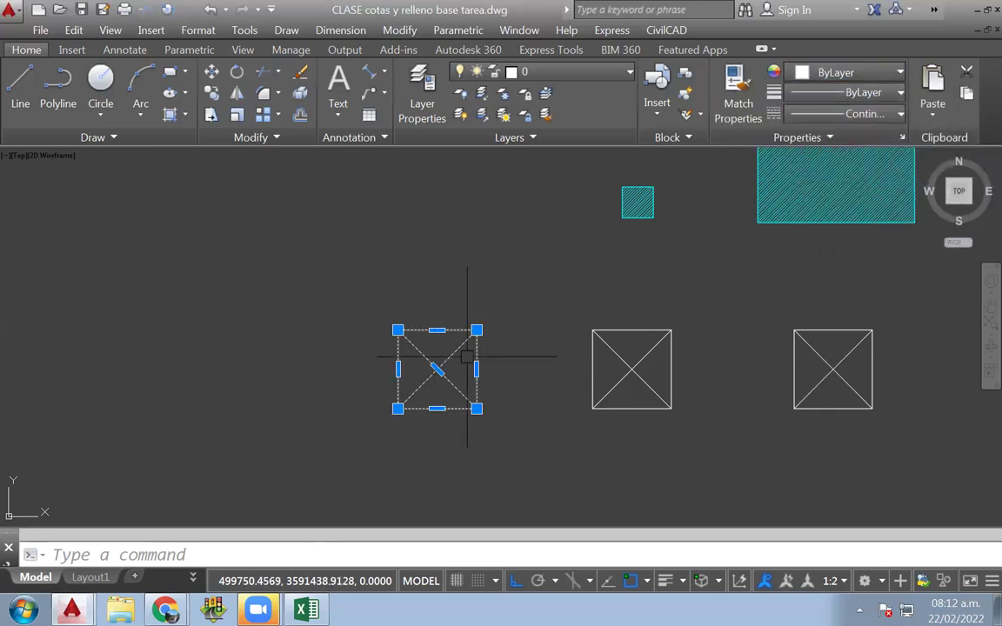
pyautogui.press('Escape')
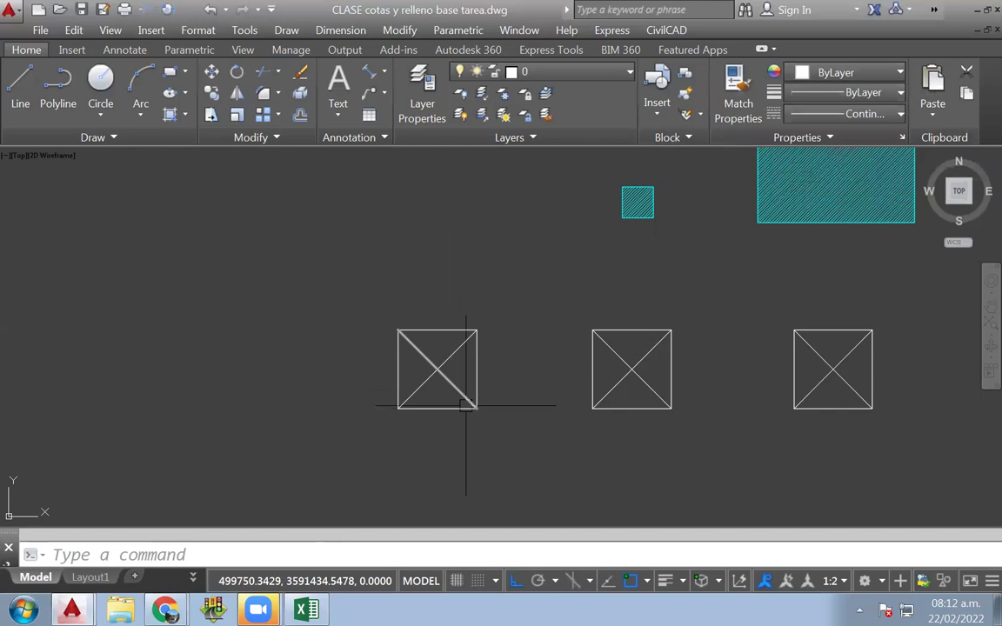
# Step: Window-select the middle crossed square and set its colour to Green
pyautogui.click(707, 450)
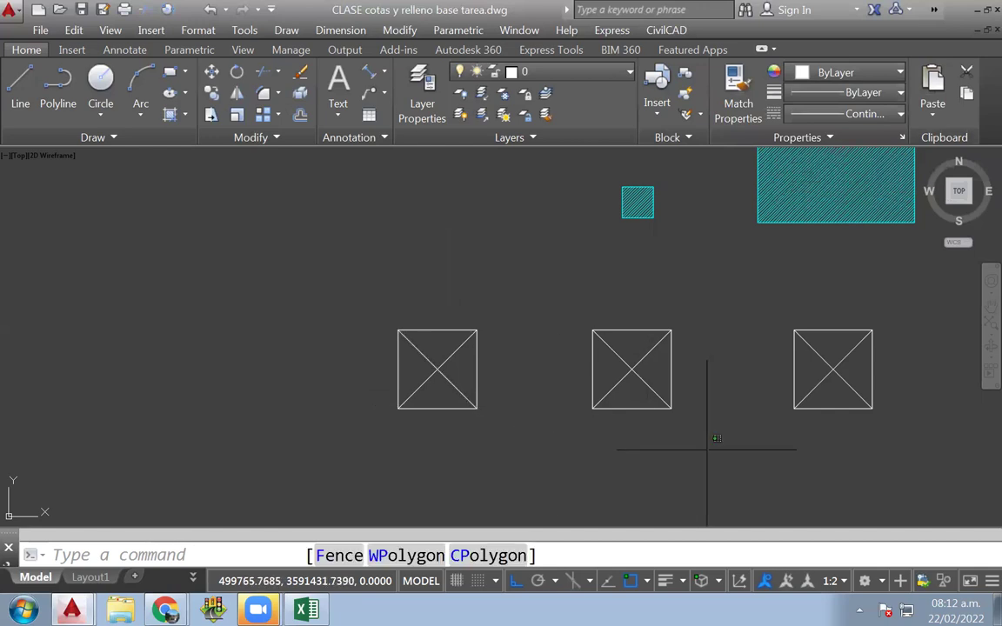
pyautogui.click(582, 315)
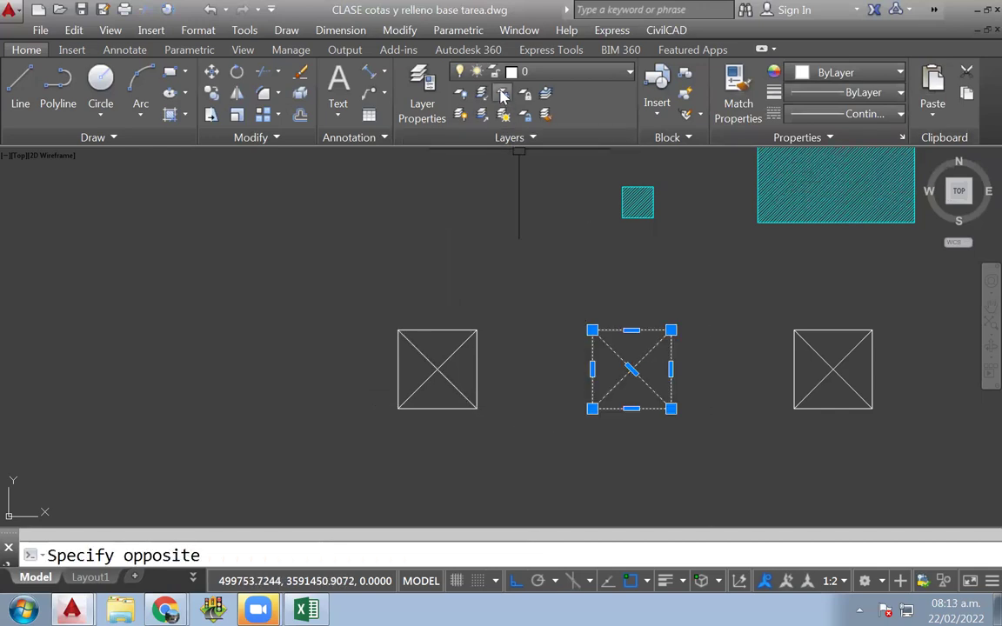
pyautogui.click(865, 73)
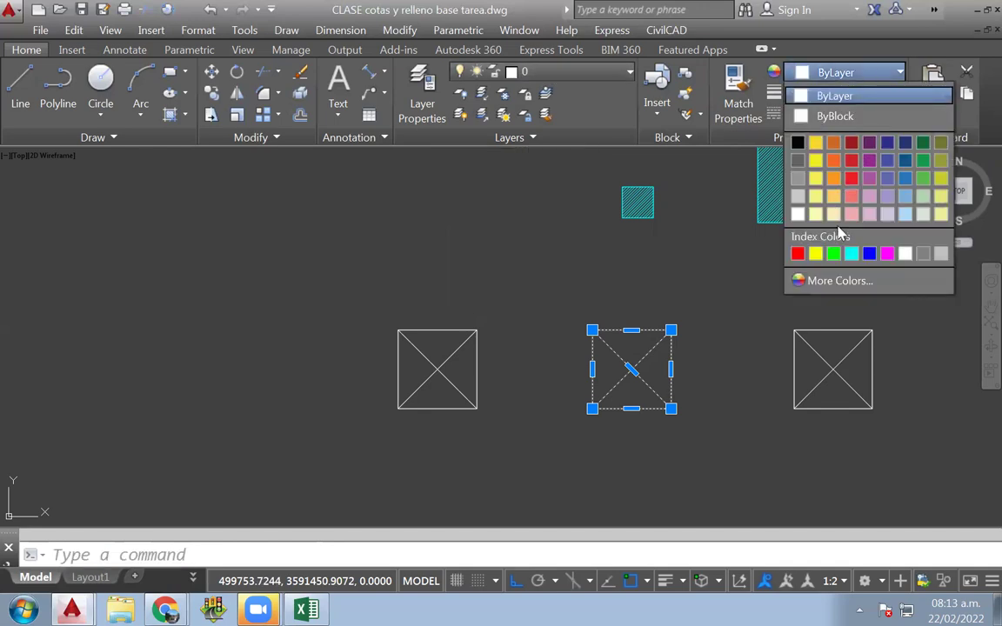
pyautogui.click(834, 254)
# Step: Draw a polyline from the middle square's centre to its top midpoint and colour it Green
pyautogui.press('Escape')
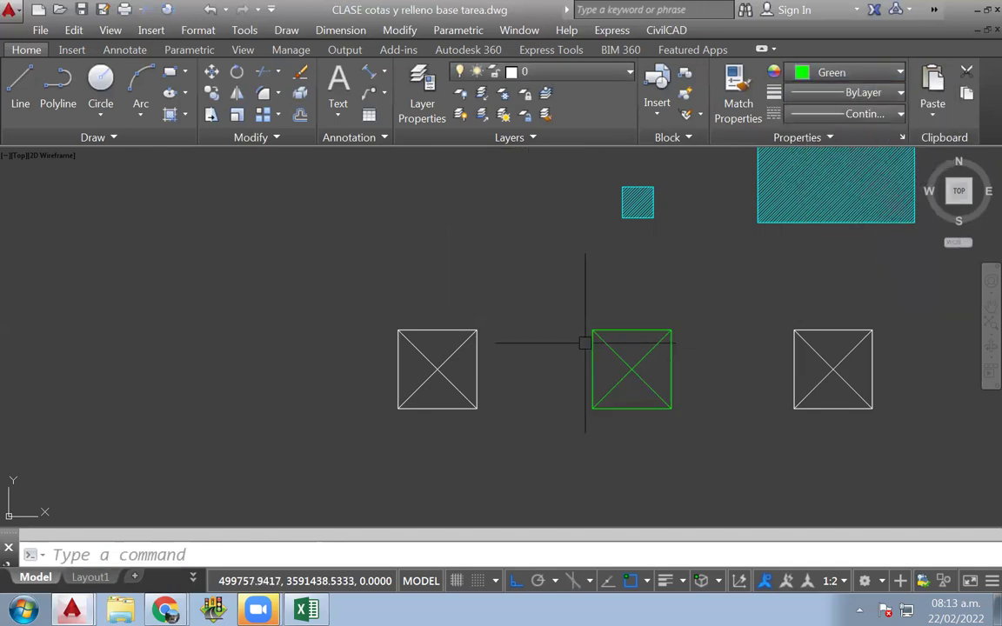
pyautogui.click(61, 83)
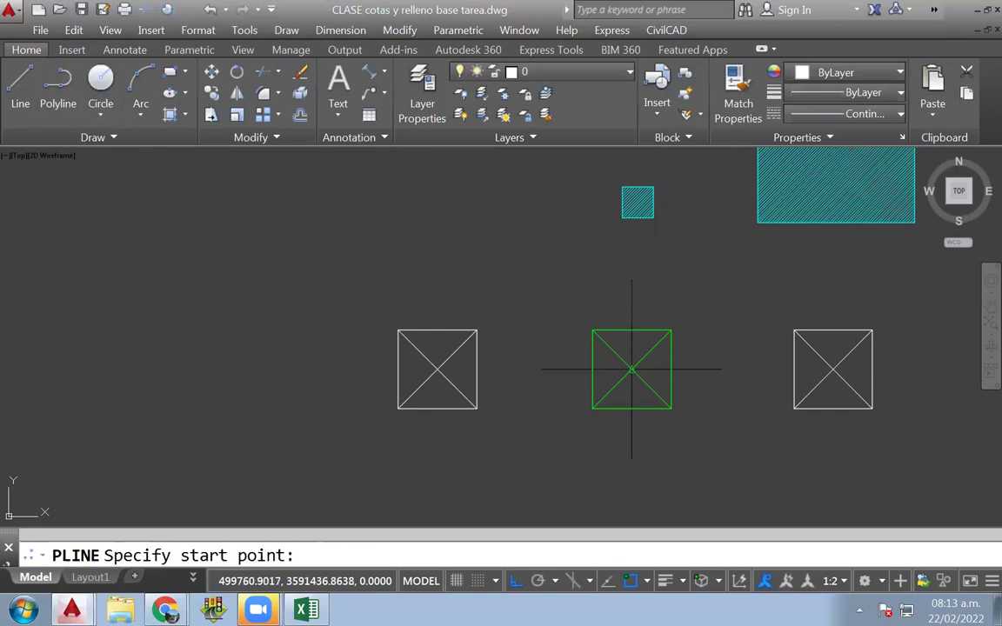
pyautogui.click(631, 369)
pyautogui.click(632, 332)
pyautogui.rightClick(633, 334)
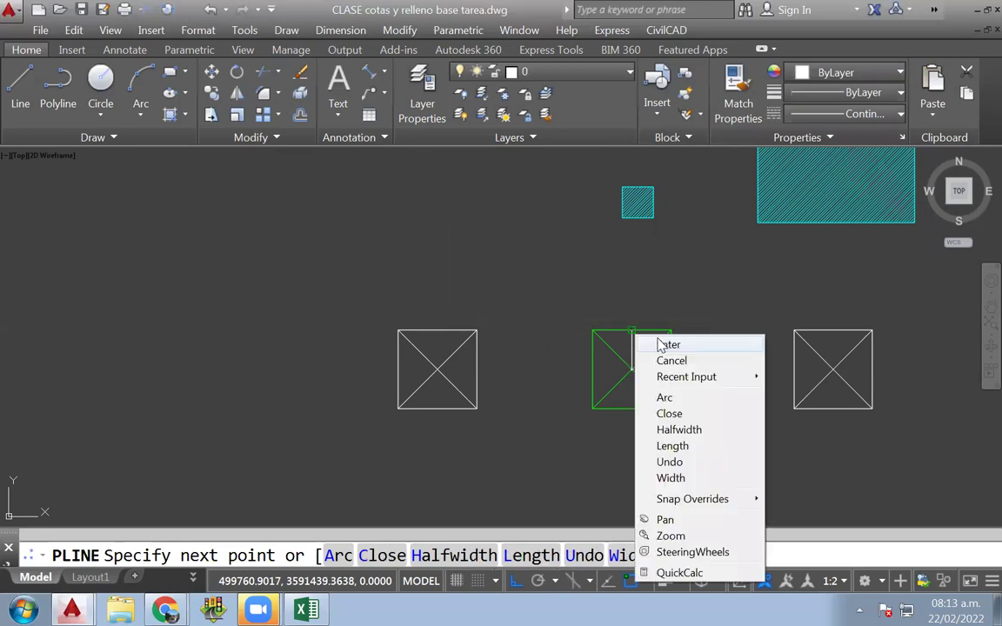
pyautogui.click(663, 344)
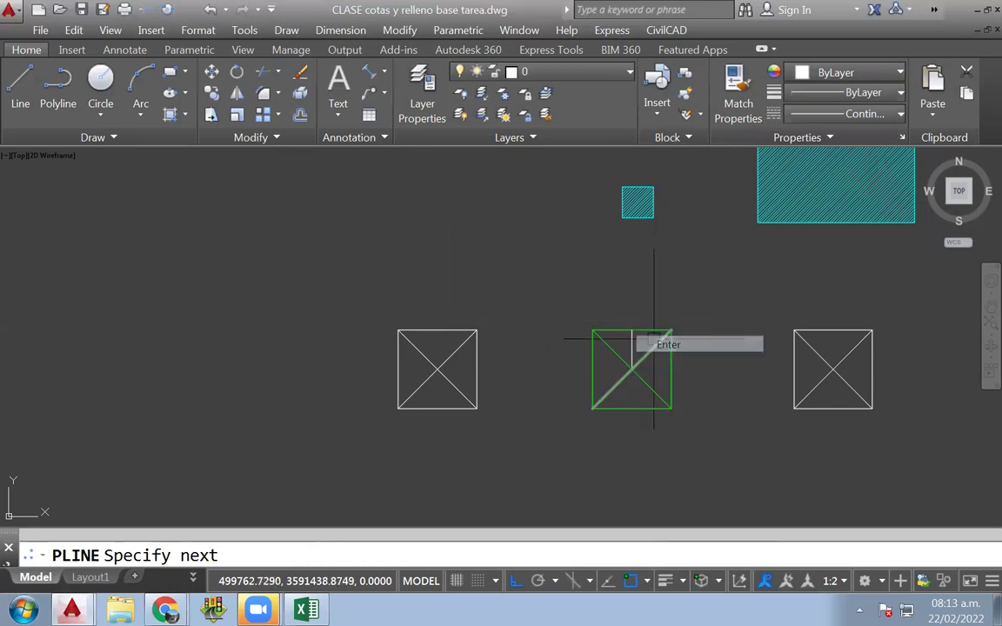
pyautogui.click(851, 75)
pyautogui.click(833, 253)
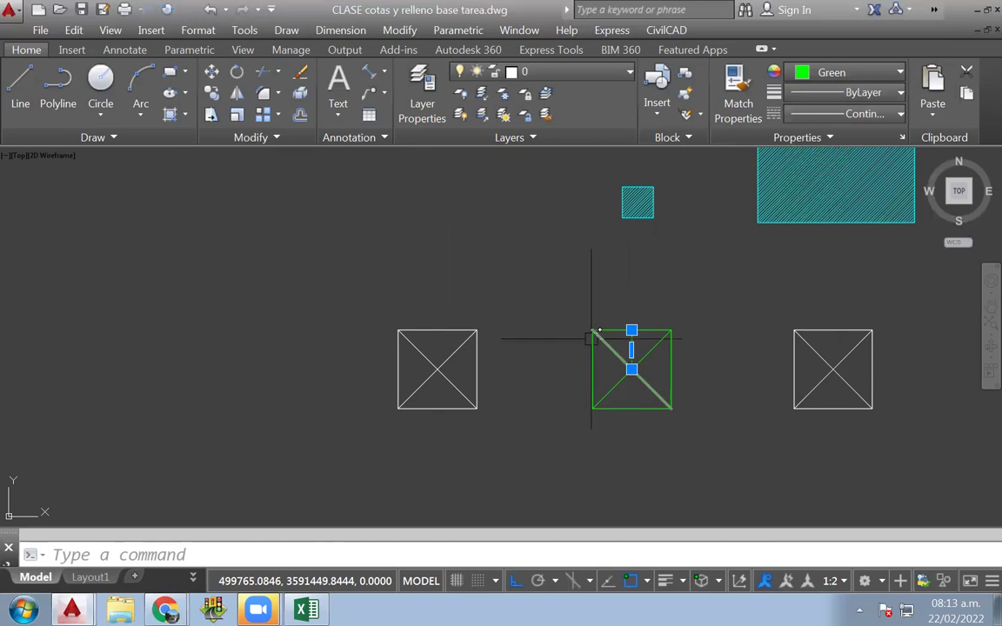
pyautogui.press('Escape')
pyautogui.press('Escape')
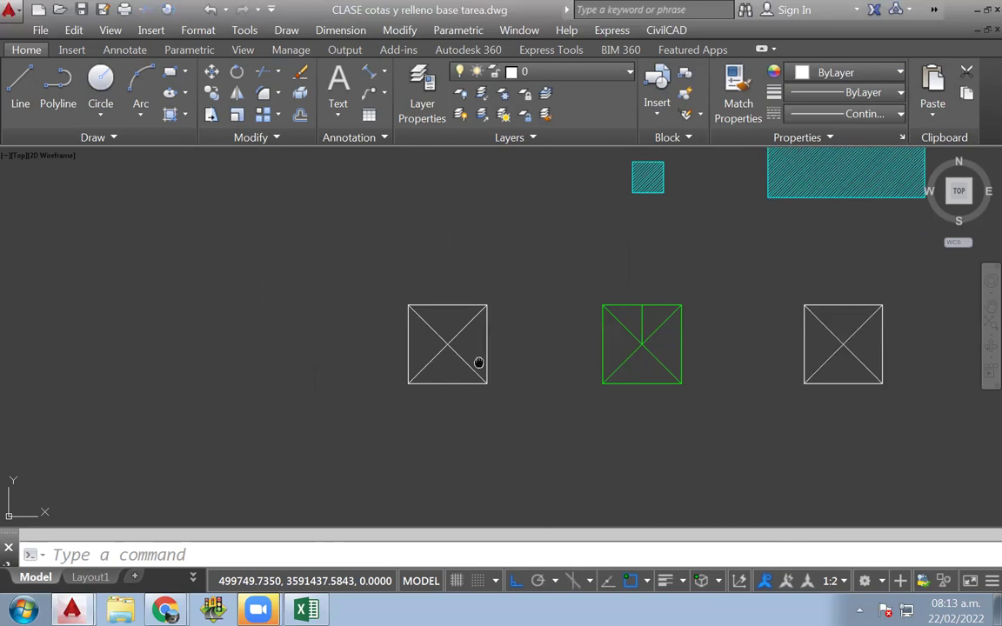
pyautogui.moveTo(469, 387); pyautogui.dragTo(458, 355, button='middle')
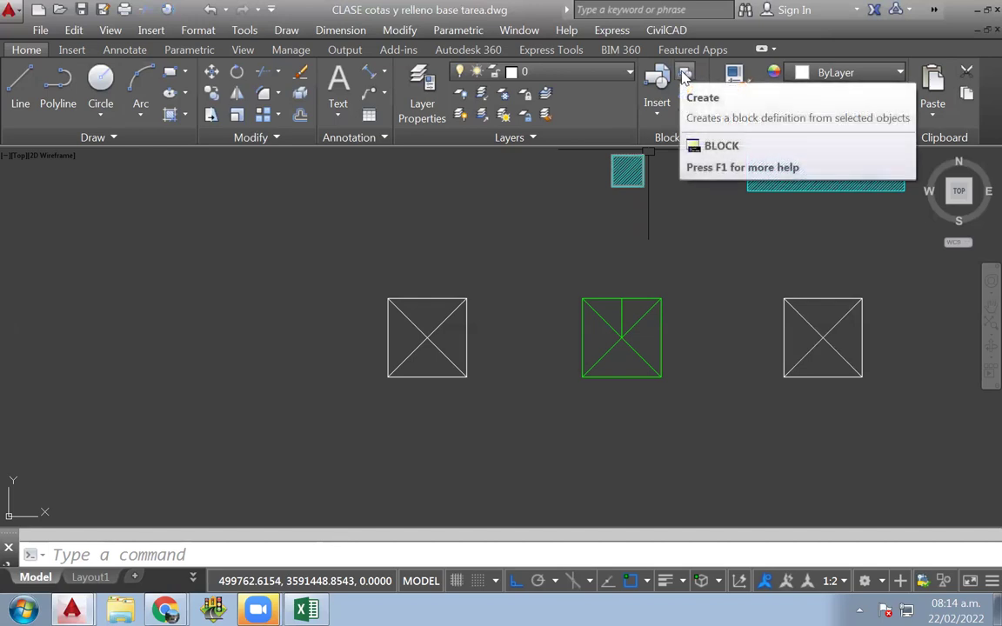
# Step: Confirm layer 0 is current and open the Block Definition dialog with Create Block
pyautogui.click(541, 74)
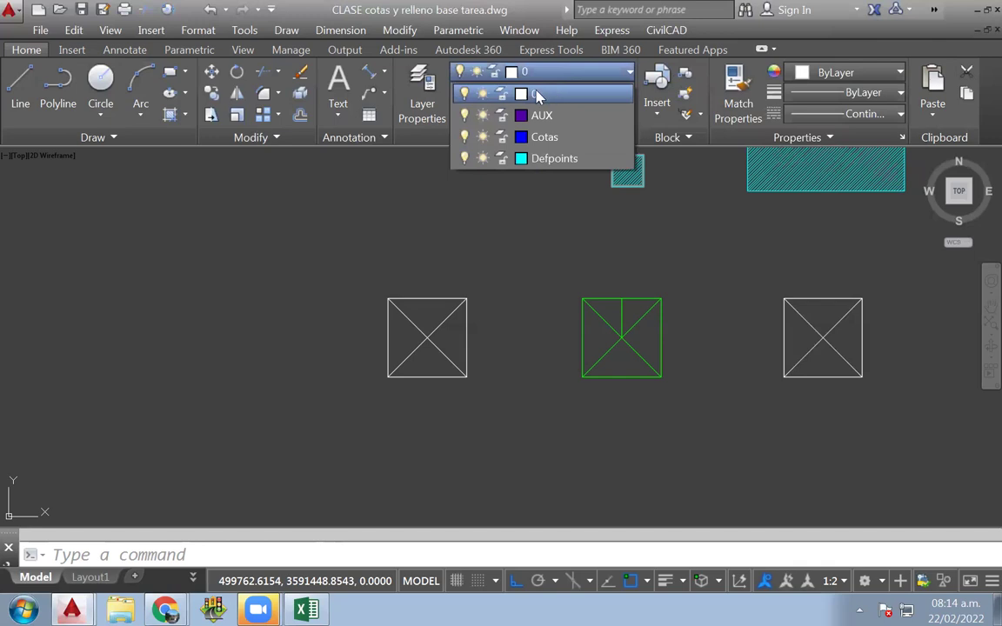
pyautogui.click(539, 94)
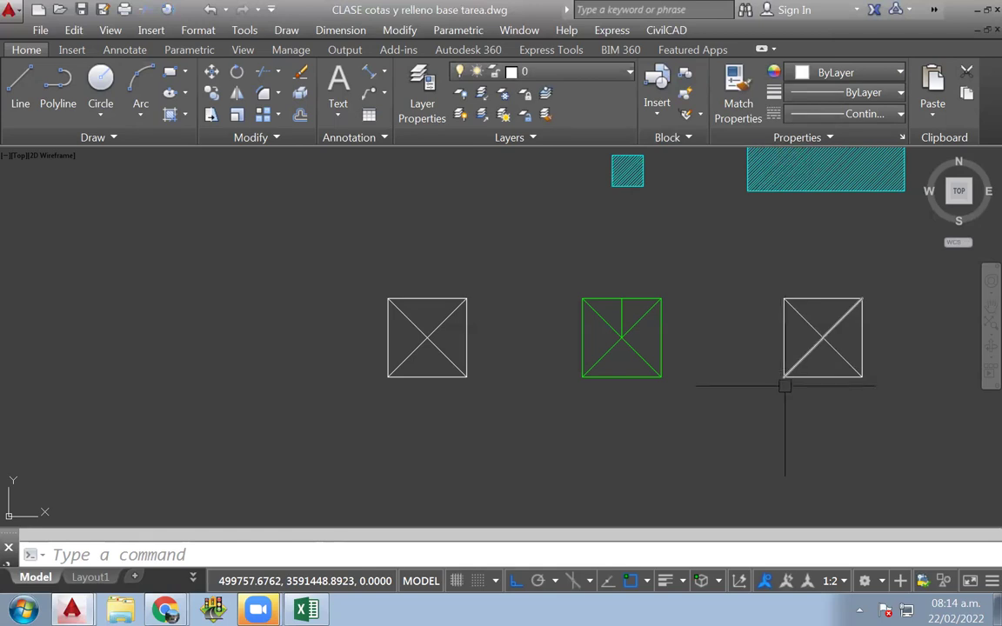
pyautogui.click(685, 75)
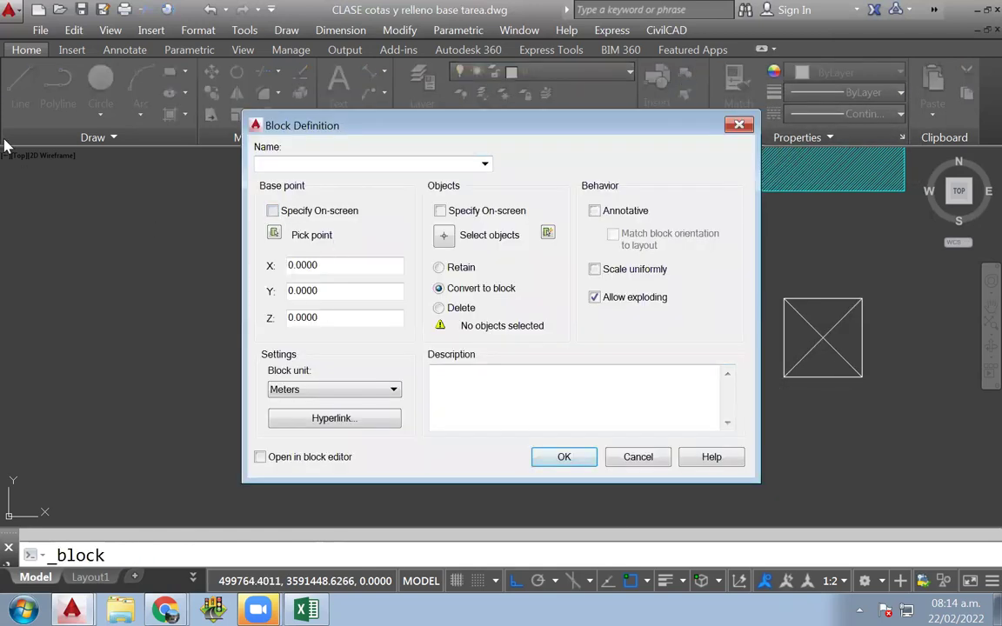
# Step: Enter c1 as the block name and pick the left square's lower-left corner as base point
pyautogui.click(269, 159)
pyautogui.write('c1')
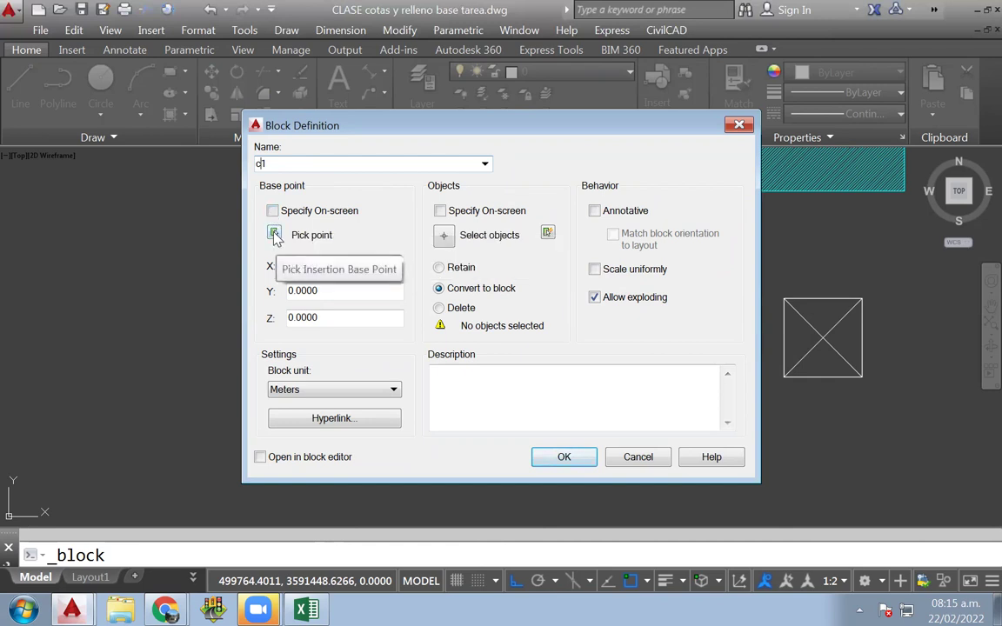
pyautogui.click(274, 235)
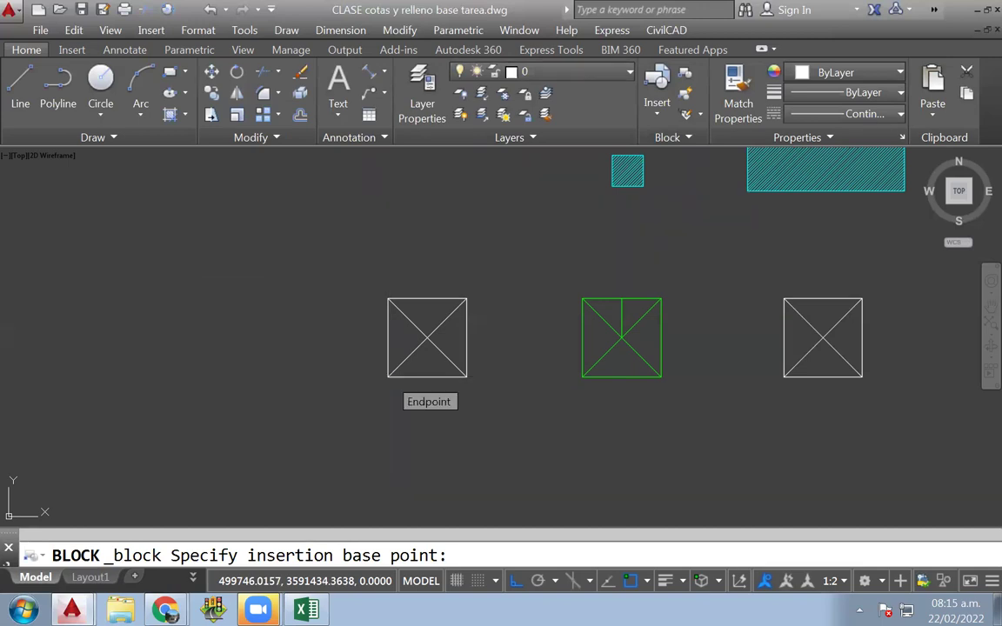
pyautogui.click(388, 377)
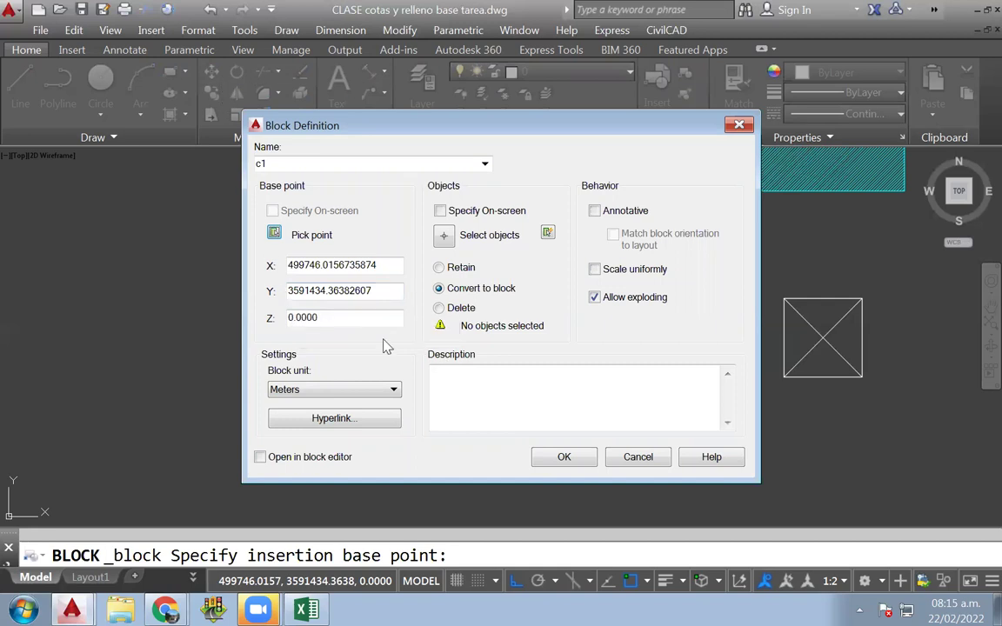
# Step: Select the left square's 3 objects and create block c1, converting them in place
pyautogui.click(444, 237)
pyautogui.click(504, 269)
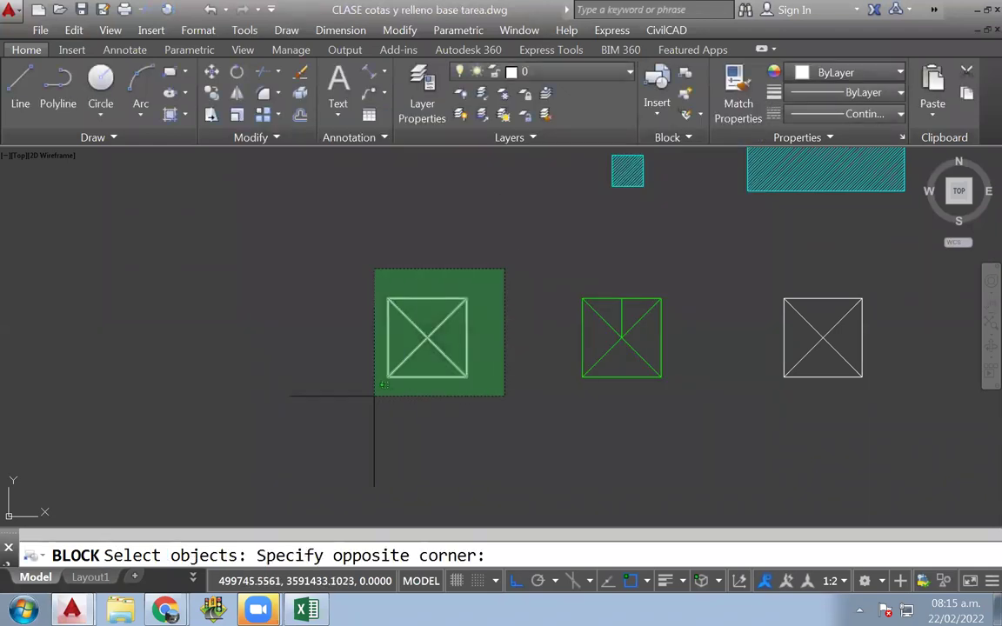
pyautogui.click(375, 395)
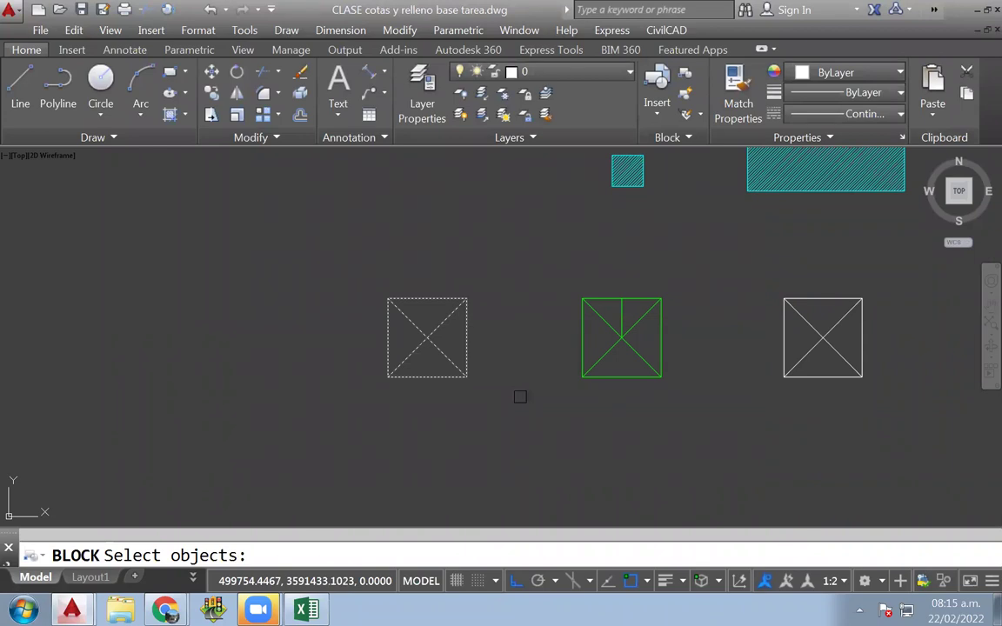
pyautogui.press('Return')
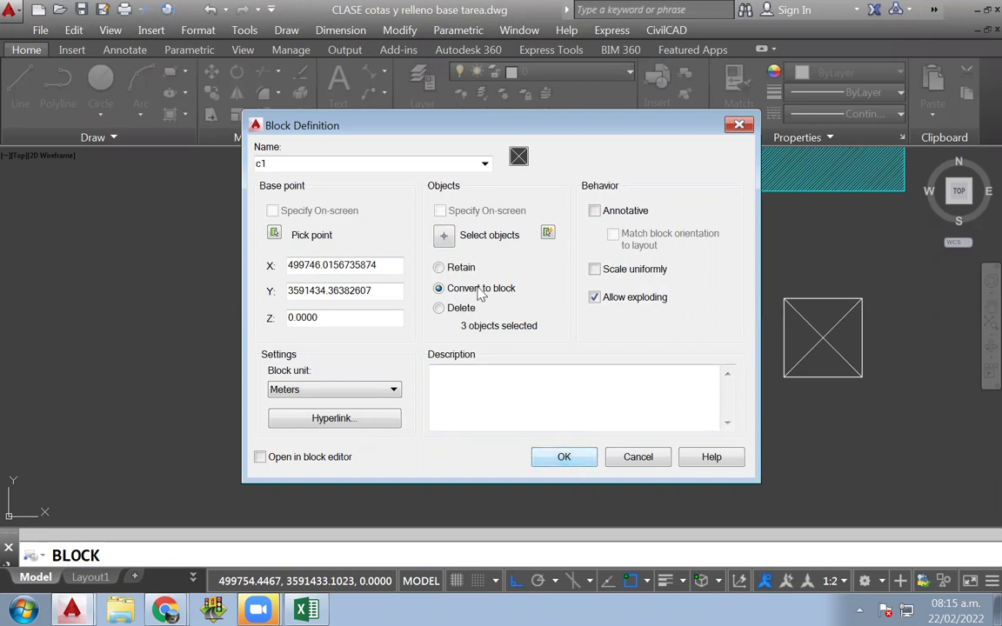
pyautogui.click(444, 235)
pyautogui.click(488, 273)
pyautogui.click(374, 405)
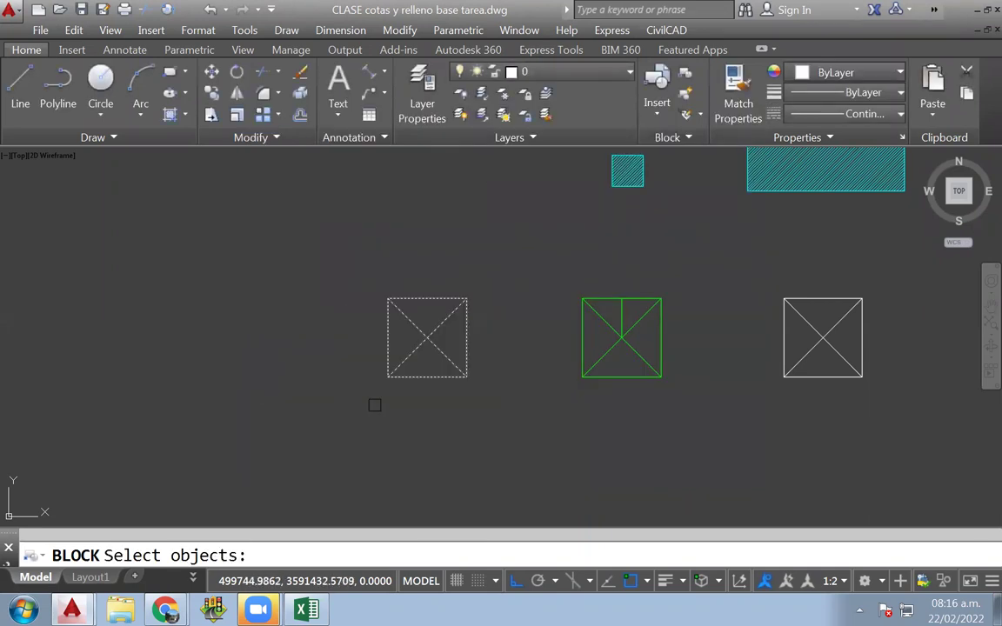
pyautogui.press('Return')
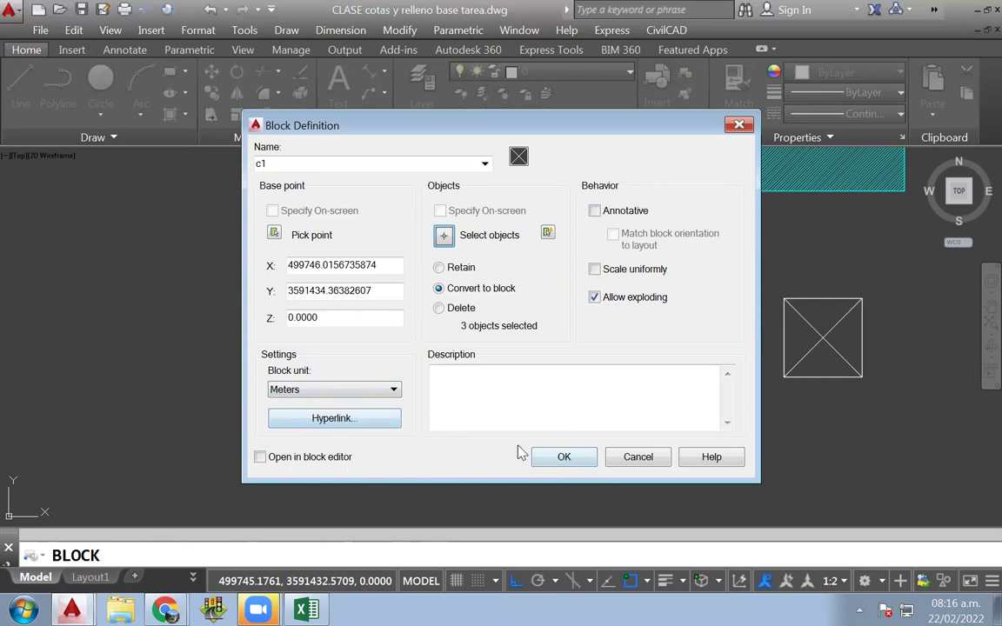
pyautogui.click(564, 459)
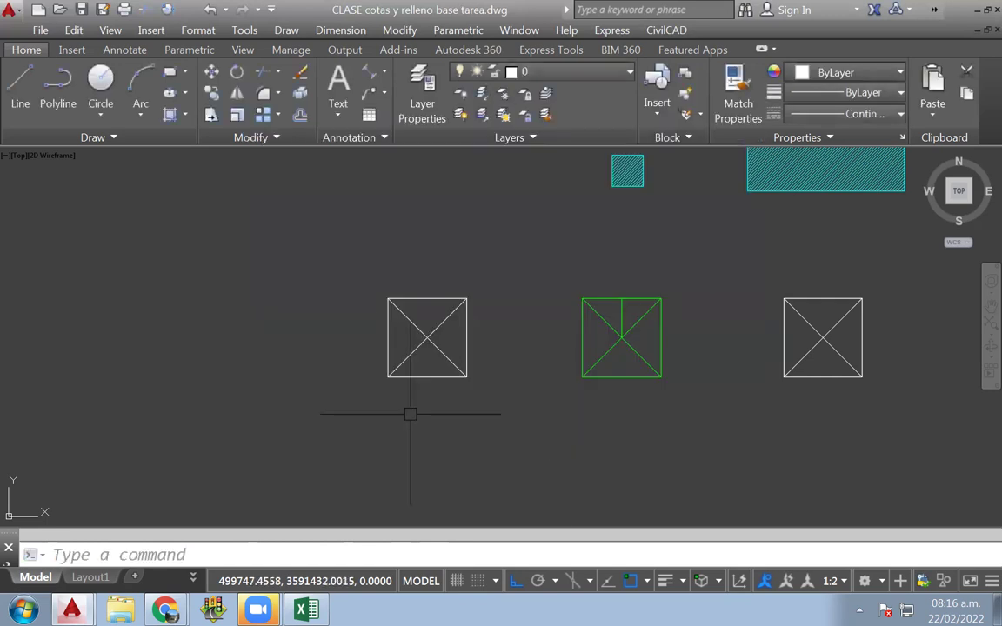
pyautogui.scroll(2, 411, 414)
pyautogui.click(403, 406)
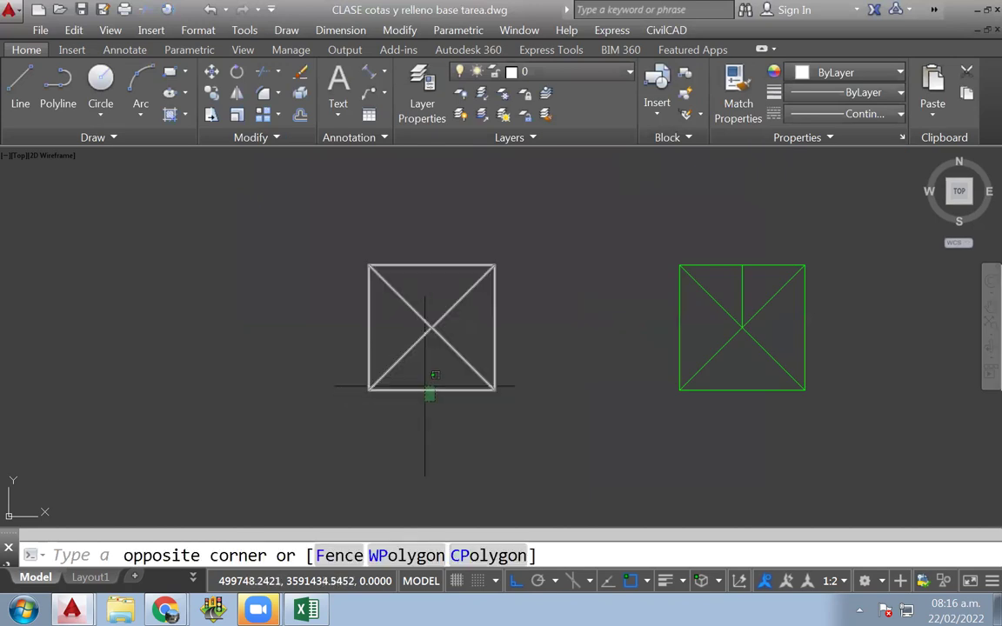
pyautogui.click(369, 390)
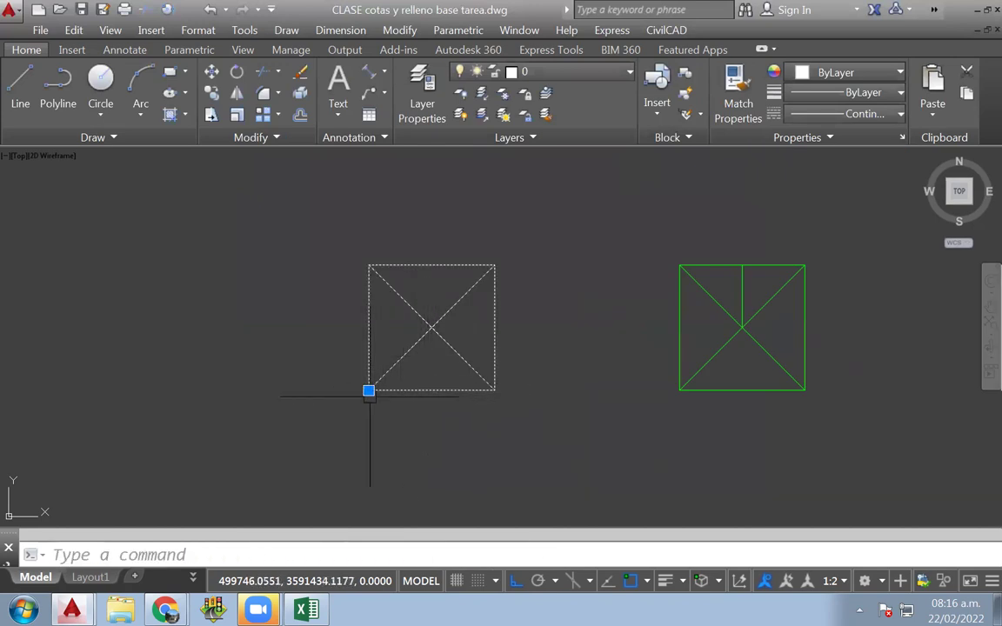
pyautogui.scroll(-4, 424, 312)
pyautogui.scroll(4, 424, 313)
pyautogui.scroll(-4, 374, 372)
pyautogui.press('Escape')
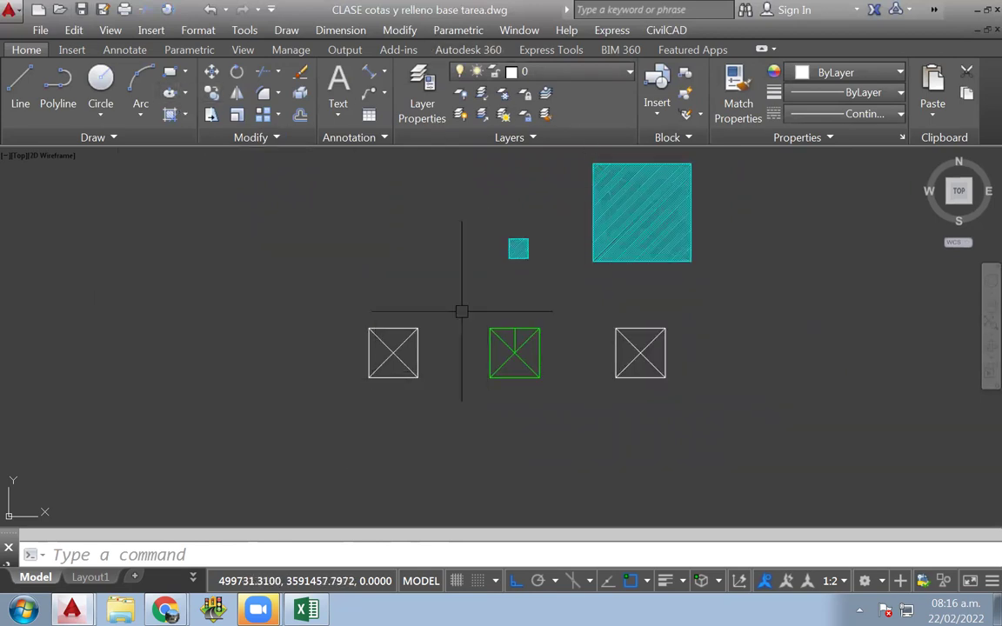
pyautogui.scroll(4, 395, 352)
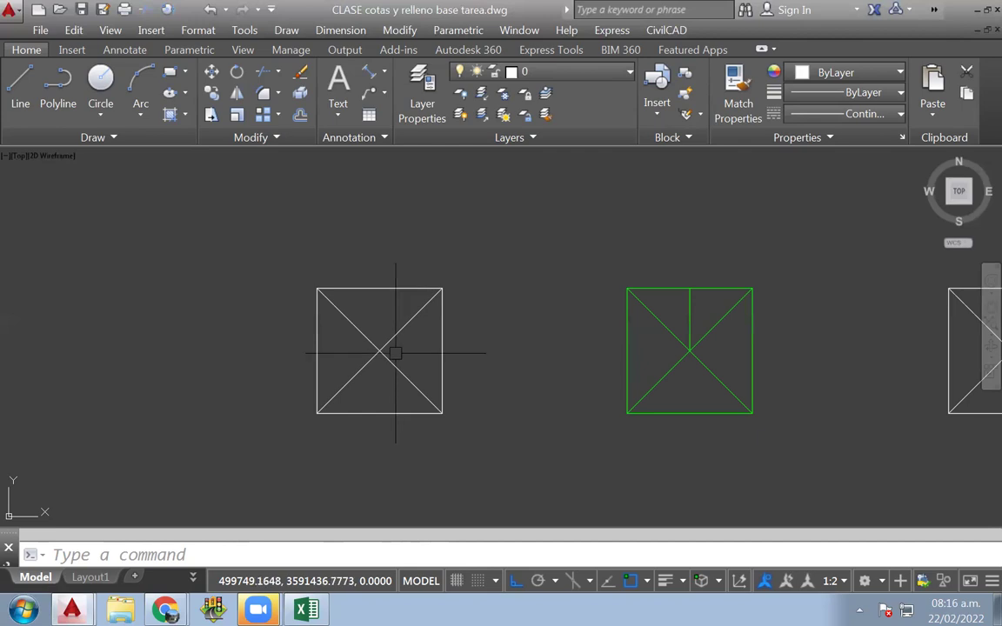
pyautogui.scroll(-4, 391, 351)
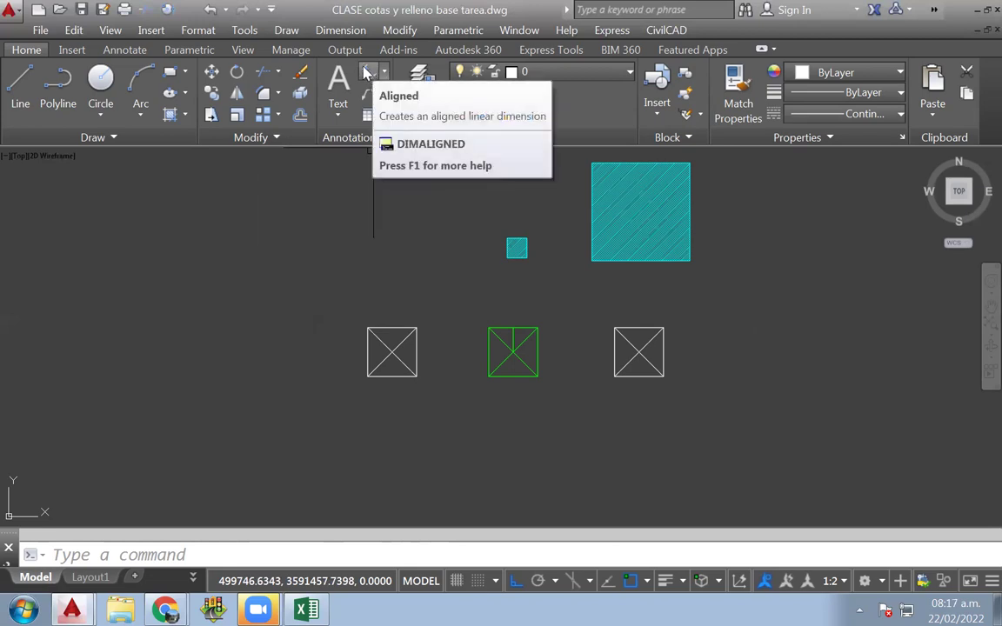
pyautogui.click(144, 560)
pyautogui.write('units')
pyautogui.press('Return')
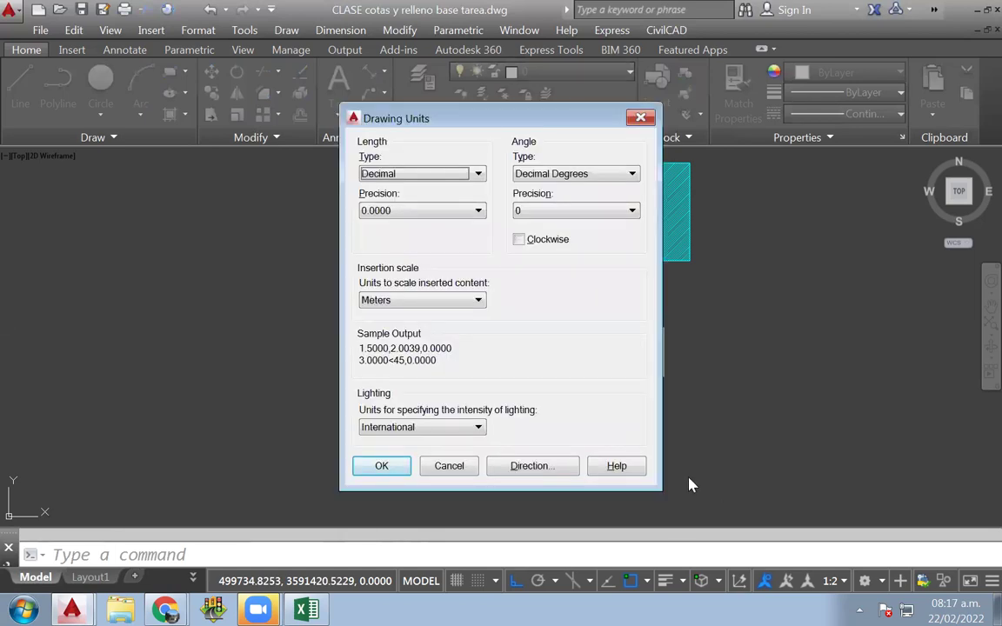
pyautogui.click(448, 466)
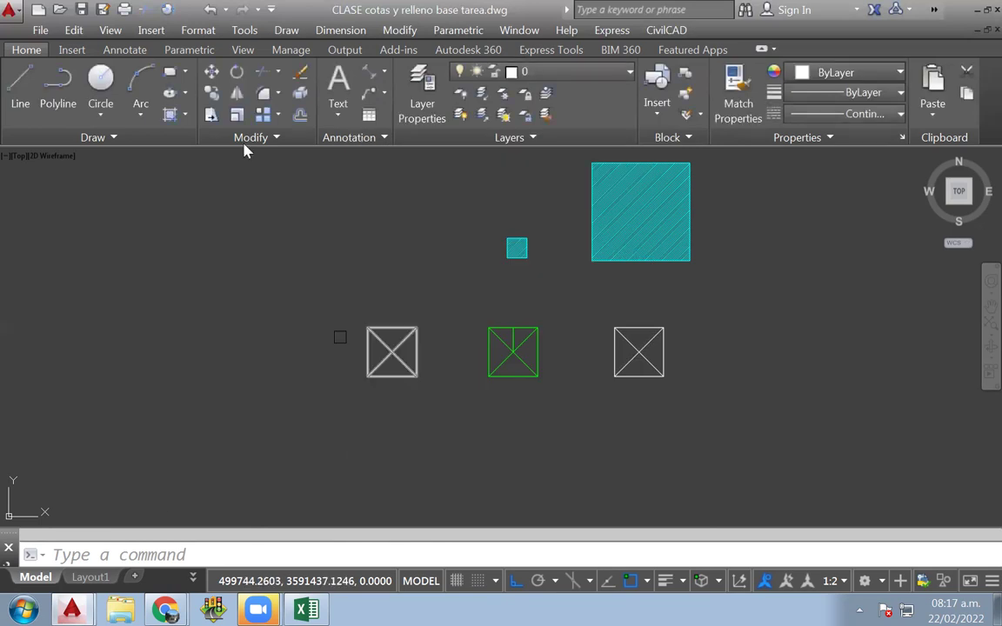
pyautogui.click(368, 92)
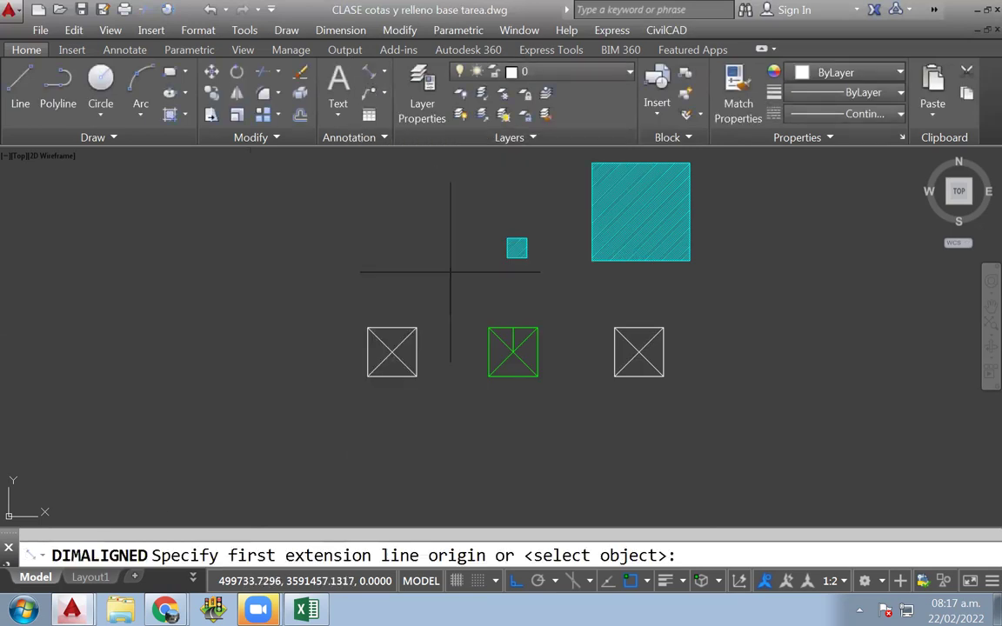
pyautogui.click(413, 339)
pyautogui.scroll(2, 410, 370)
pyautogui.scroll(2, 412, 372)
pyautogui.click(424, 385)
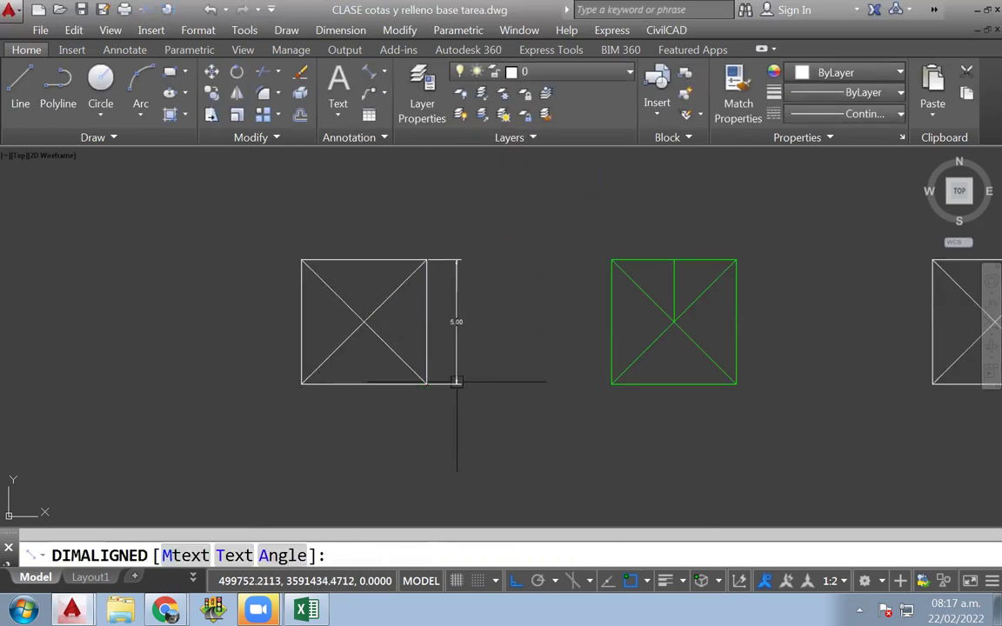
pyautogui.click(455, 374)
pyautogui.scroll(5, 453, 328)
pyautogui.scroll(2, 487, 313)
pyautogui.scroll(2, 470, 315)
pyautogui.scroll(-5, 471, 315)
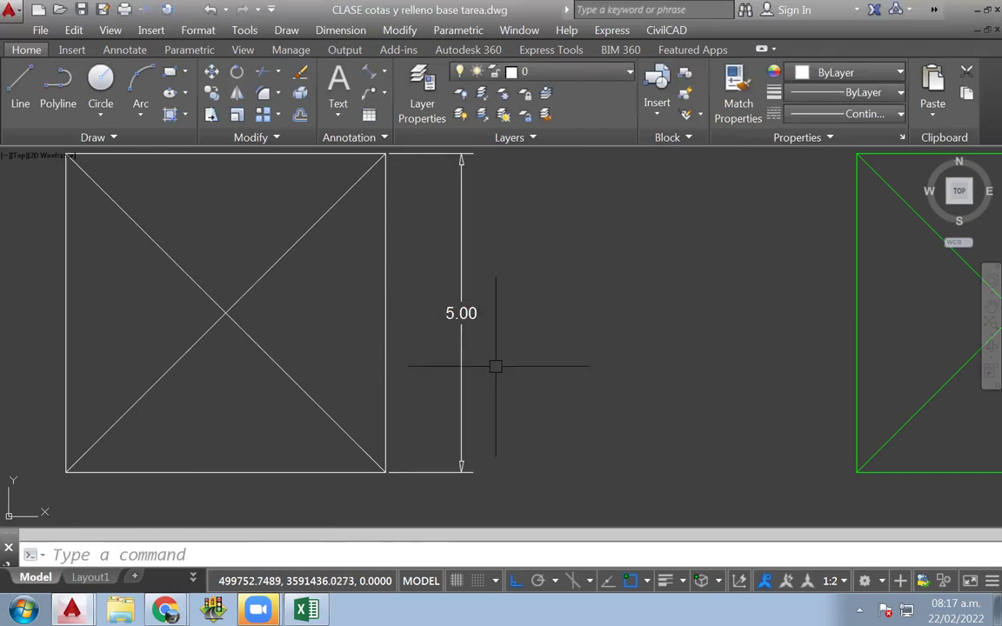
pyautogui.click(486, 348)
pyautogui.press('Delete')
pyautogui.scroll(-6, 502, 383)
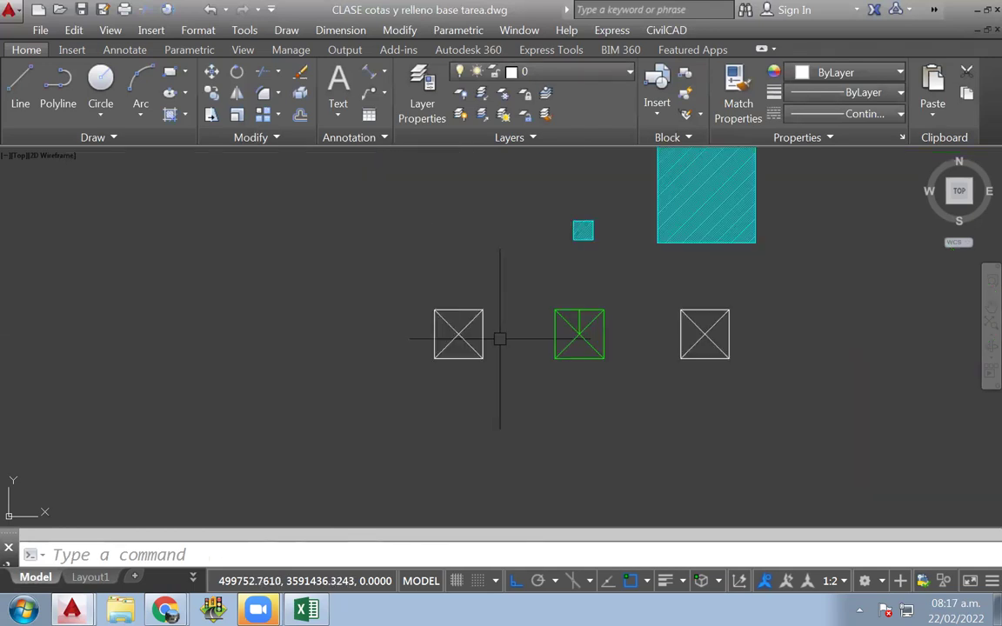
pyautogui.scroll(3, 503, 344)
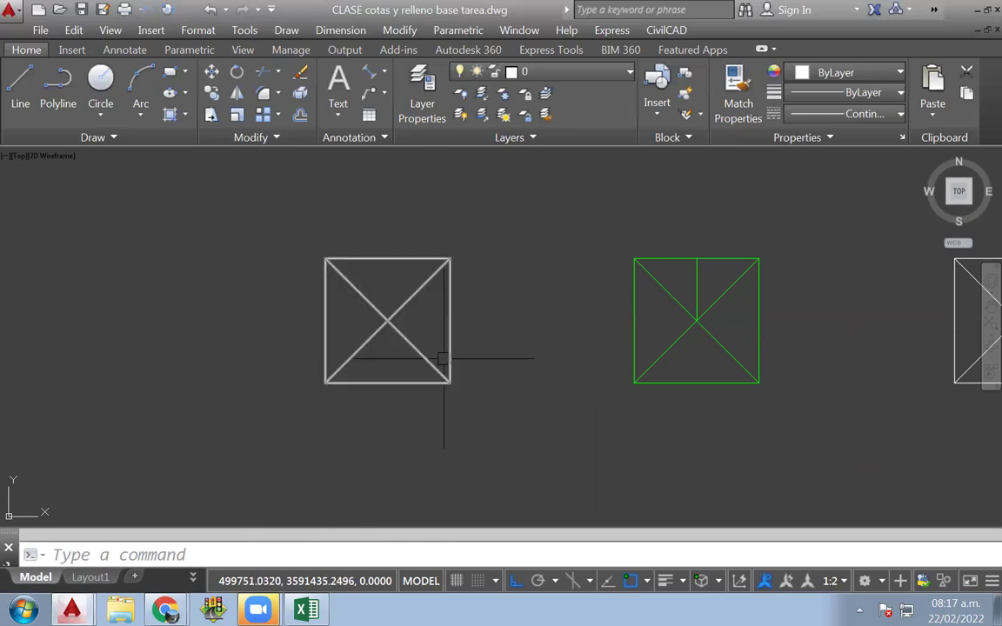
pyautogui.click(342, 314)
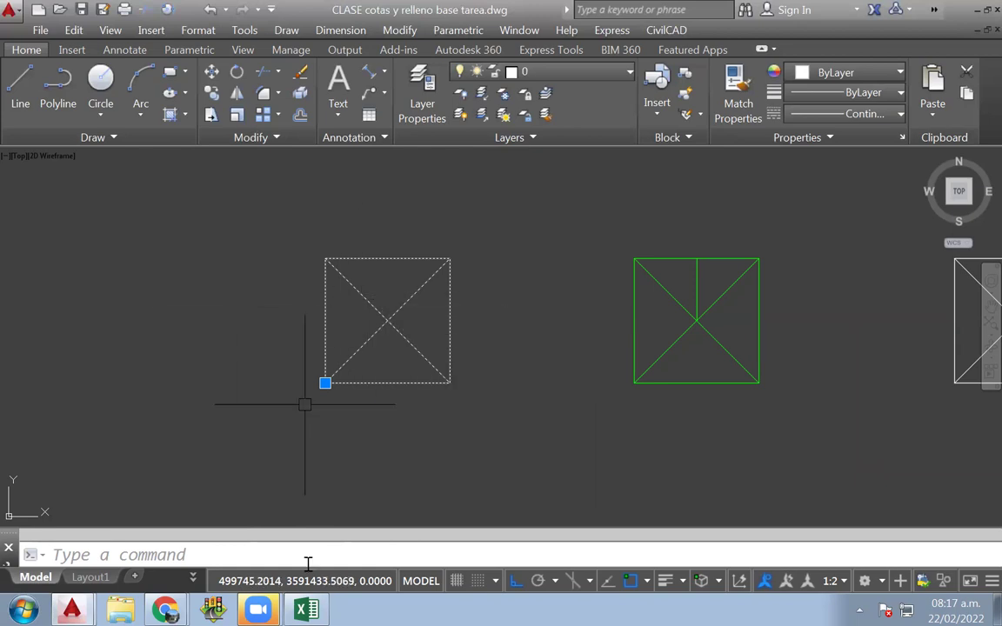
pyautogui.click(143, 558)
pyautogui.press('Escape')
pyautogui.write('units')
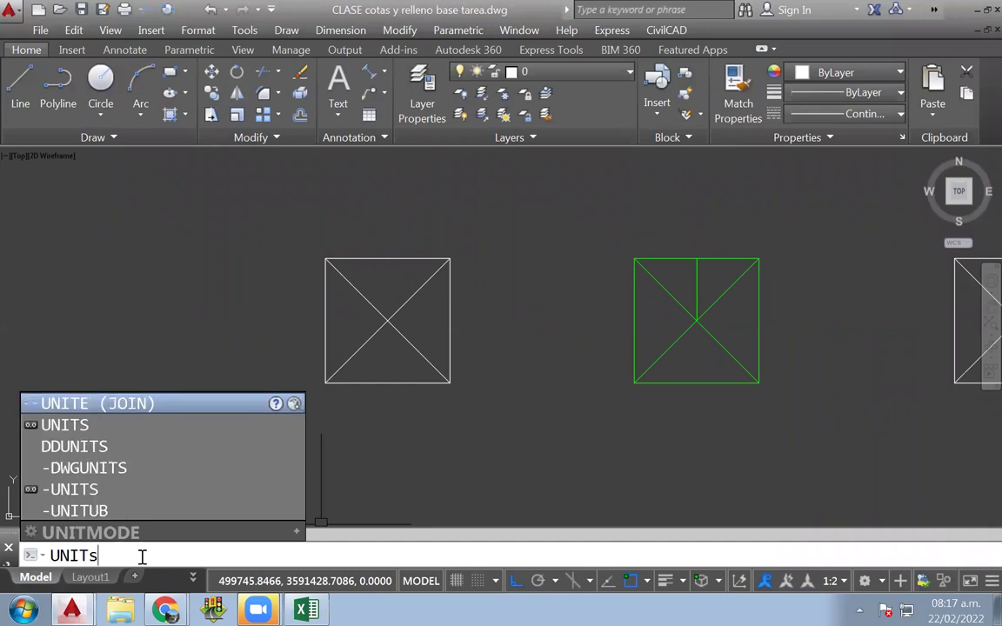
pyautogui.press('Return')
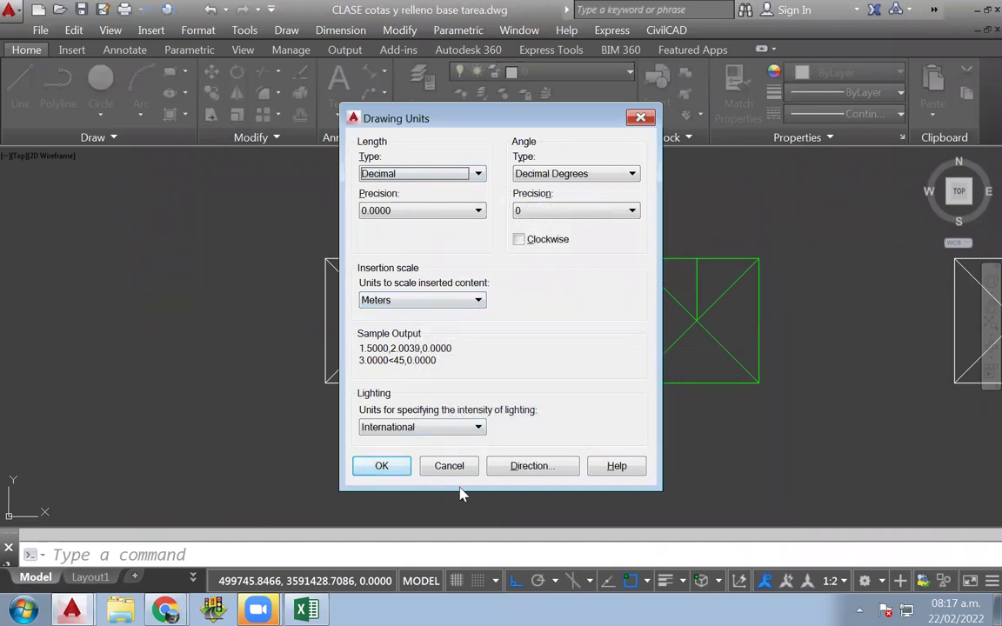
pyautogui.click(449, 466)
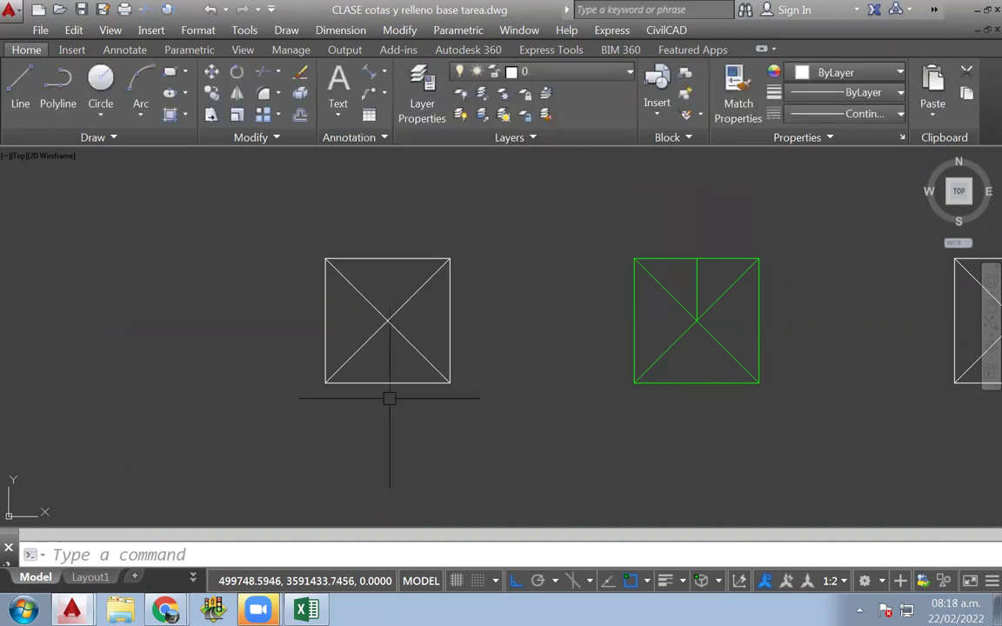
pyautogui.click(10, 10)
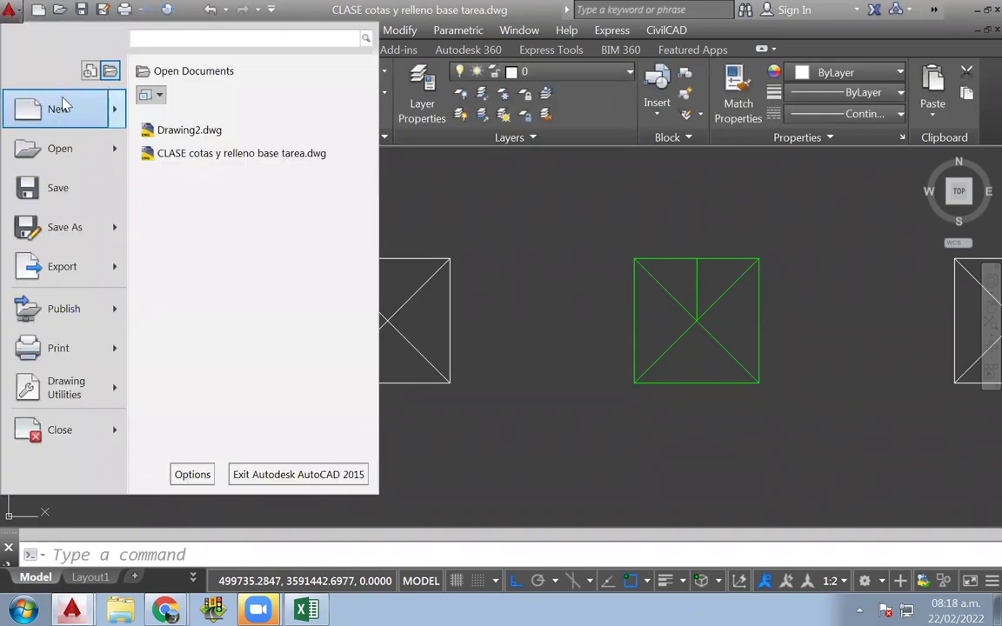
pyautogui.click(559, 231)
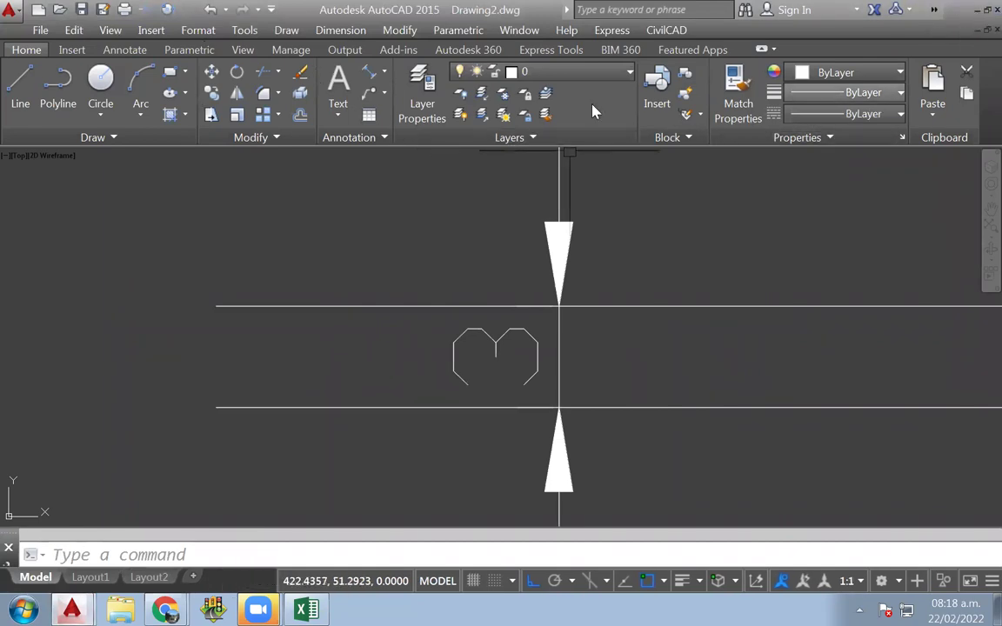
pyautogui.click(85, 574)
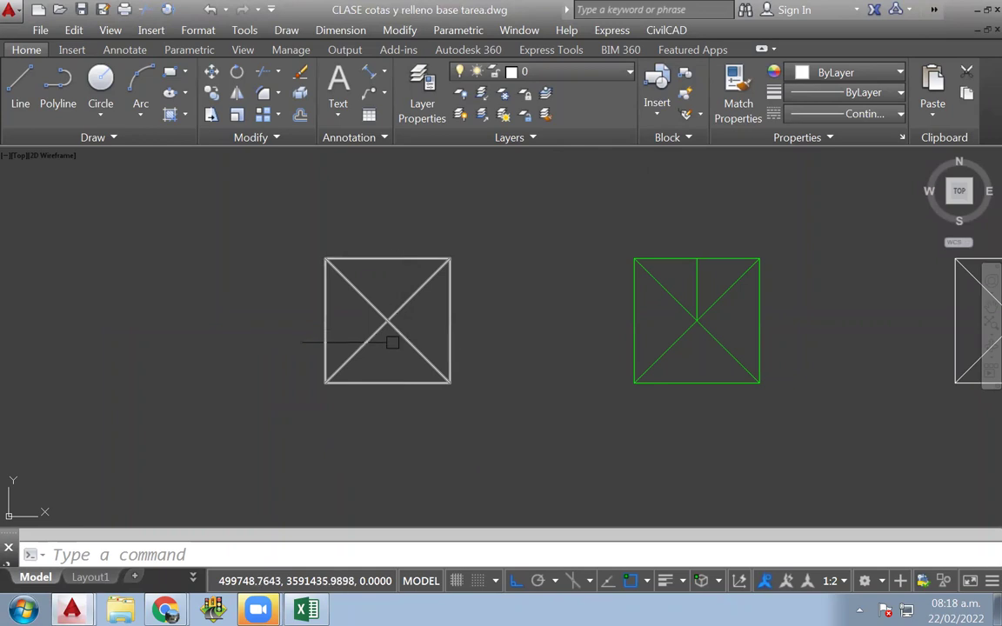
pyautogui.moveTo(367, 360); pyautogui.dragTo(432, 398, button='middle')
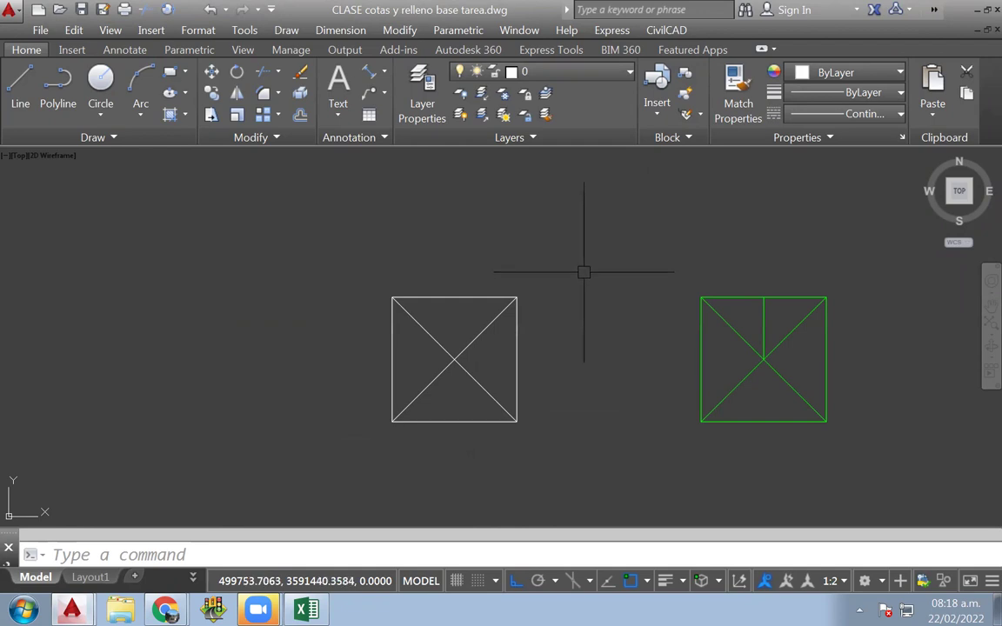
pyautogui.click(16, 10)
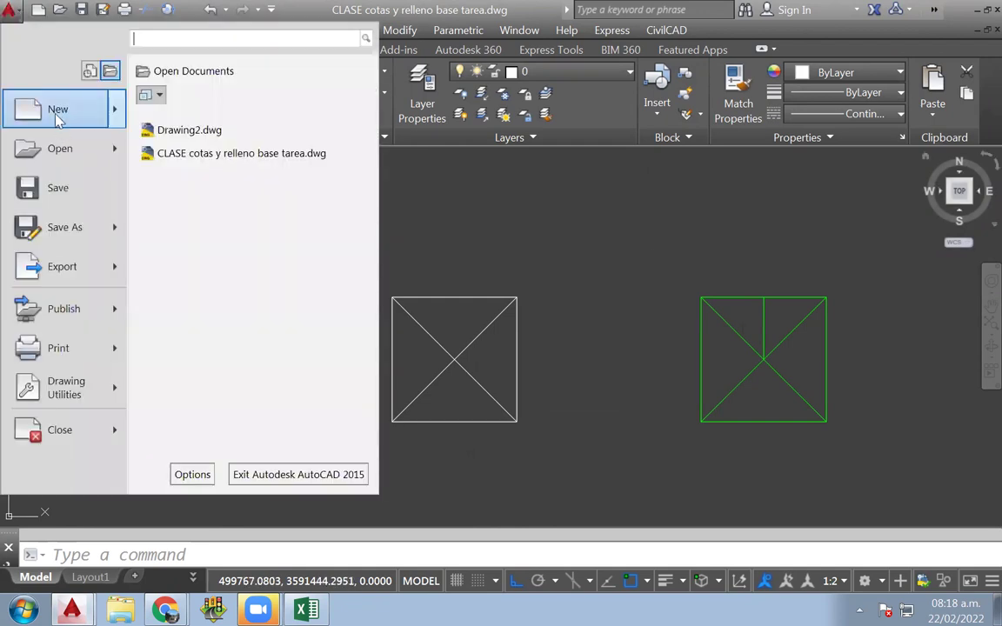
pyautogui.click(760, 185)
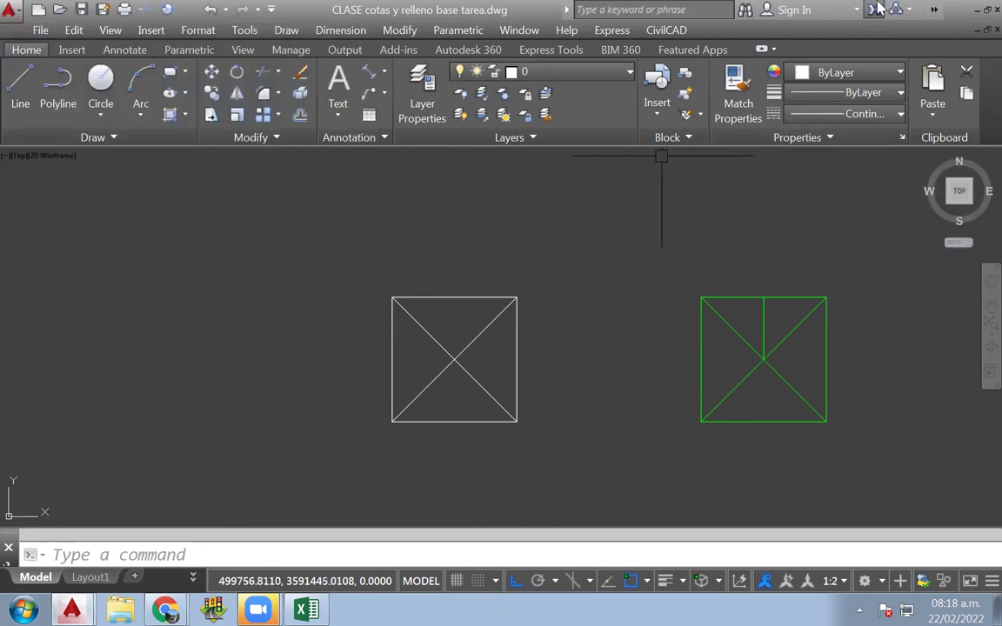
# Step: Launch a new AutoCAD 2015 - English session from the taskbar jump list
pyautogui.press('super+d')
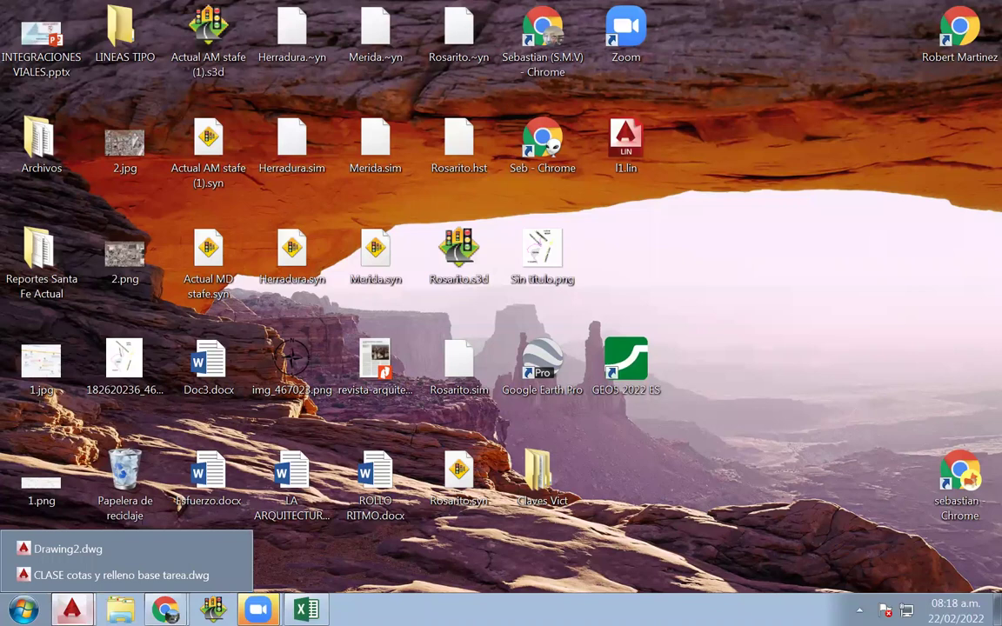
pyautogui.rightClick(71, 609)
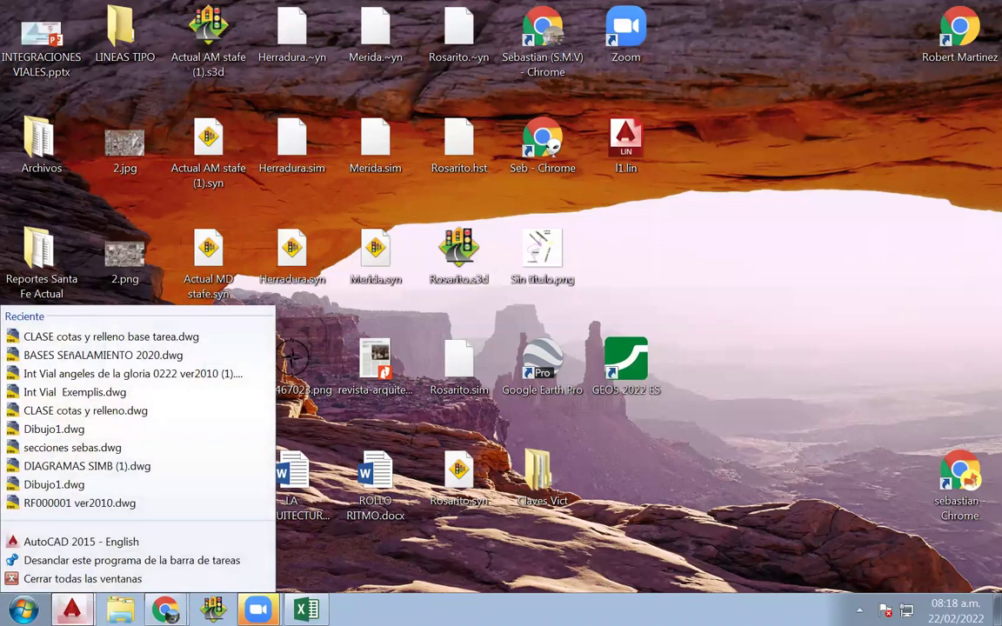
pyautogui.click(77, 542)
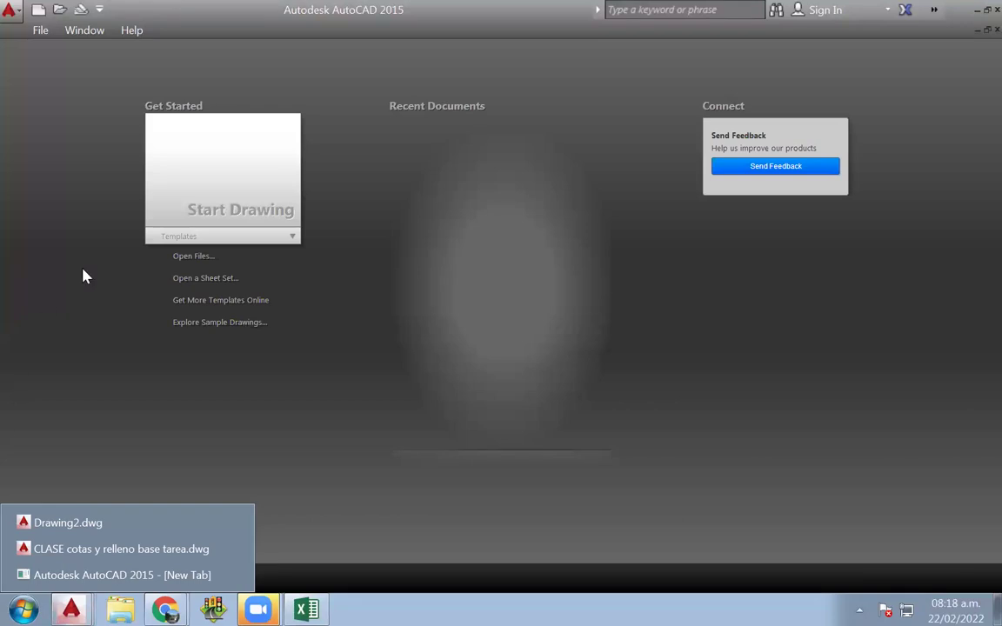
# Step: Close the extra session's Start tab, leaving only Drawing2 and CLASE open, and show the desktop
pyautogui.click(293, 241)
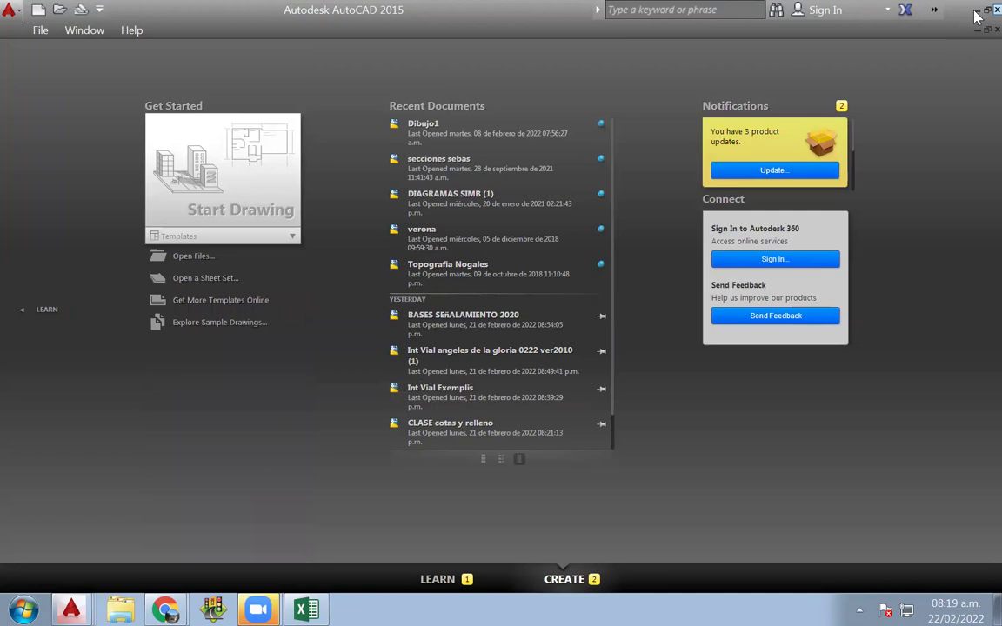
pyautogui.click(879, 12)
pyautogui.press('super+d')
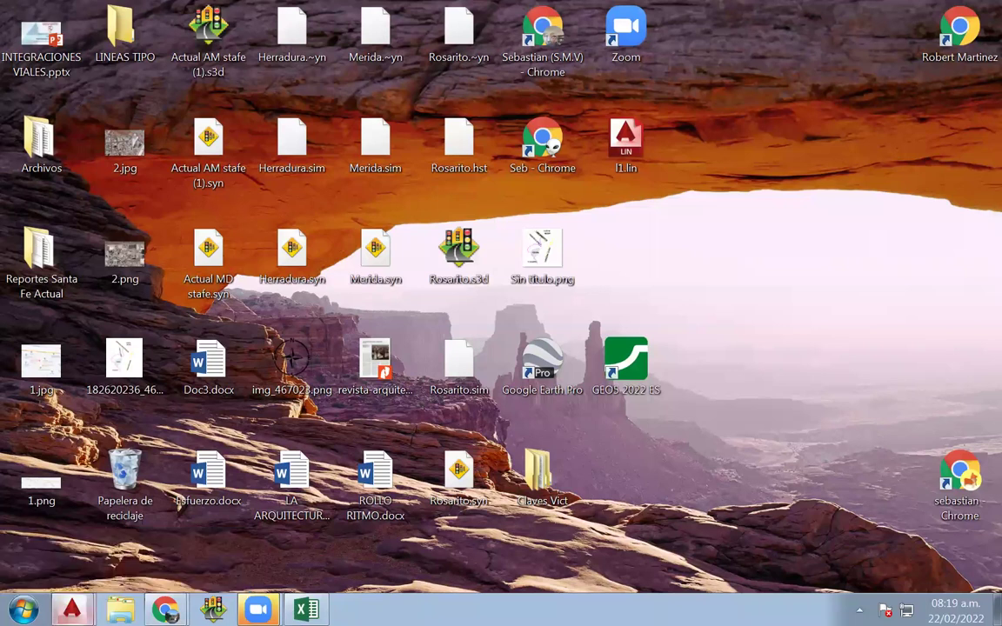
# Step: Restore and maximize the CLASE cotas y relleno base tarea.dwg window, recentring the squares
pyautogui.click(70, 549)
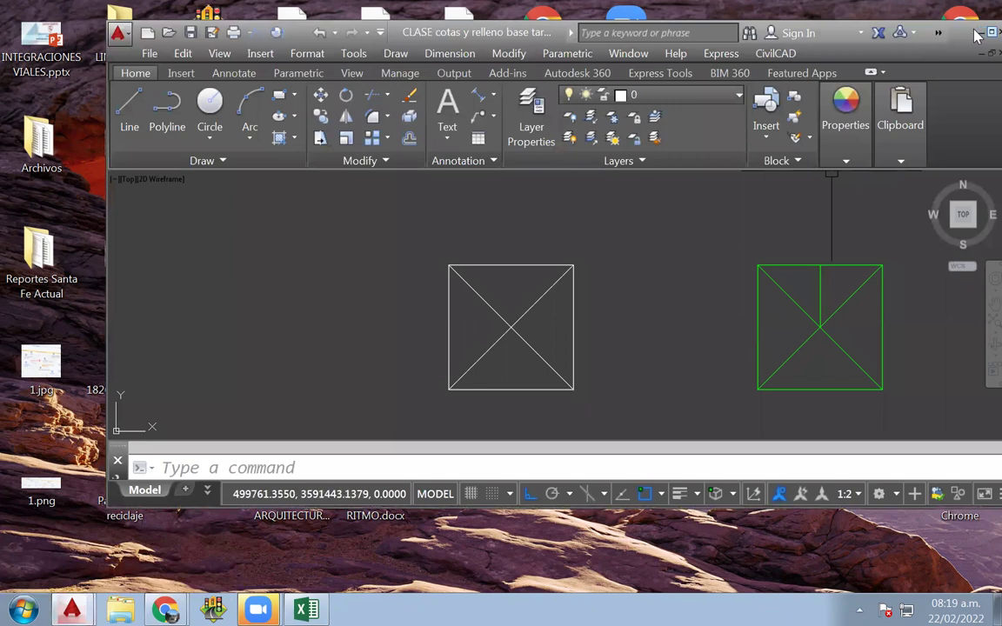
pyautogui.click(976, 33)
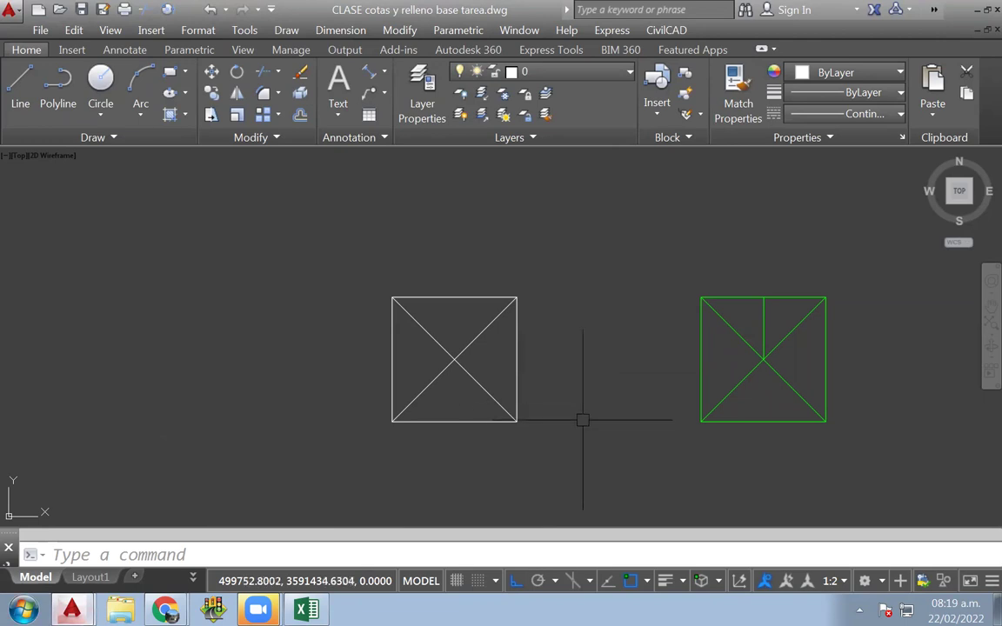
pyautogui.moveTo(583, 418); pyautogui.dragTo(571, 356, button='middle')
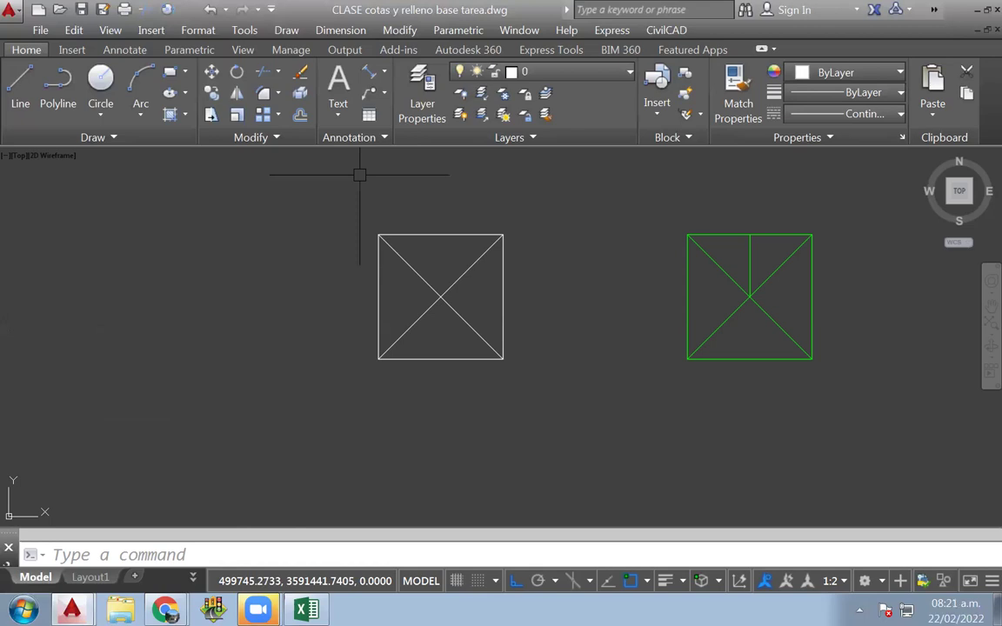
pyautogui.click(271, 544)
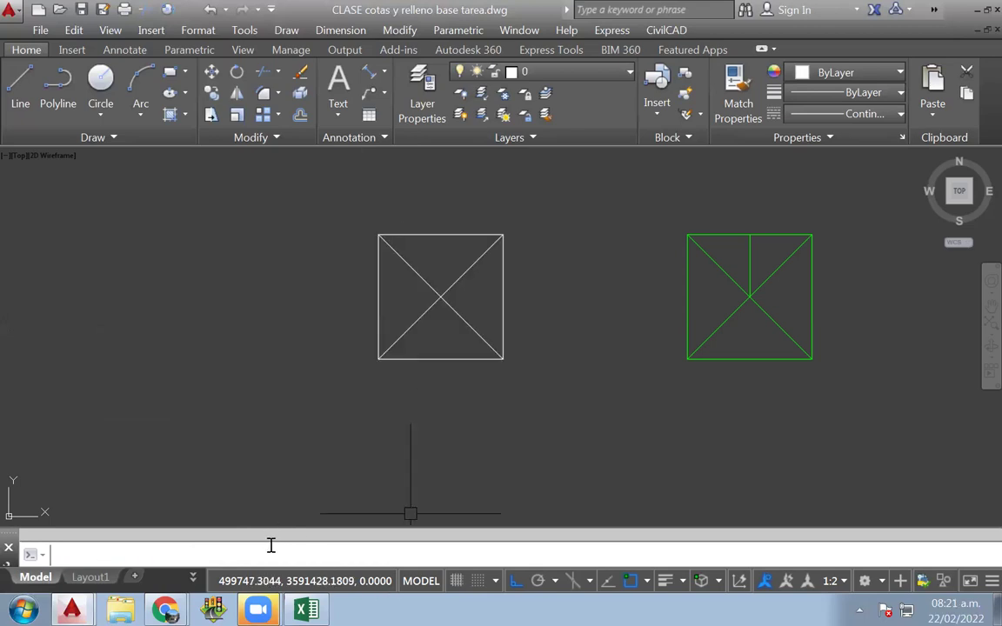
pyautogui.write('units')
pyautogui.press('Return')
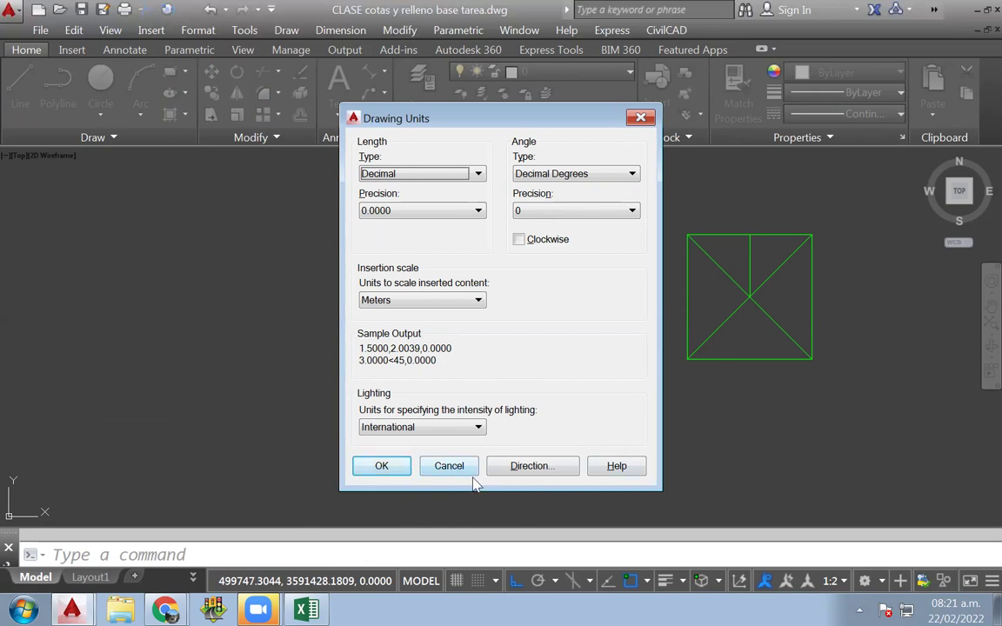
pyautogui.click(453, 470)
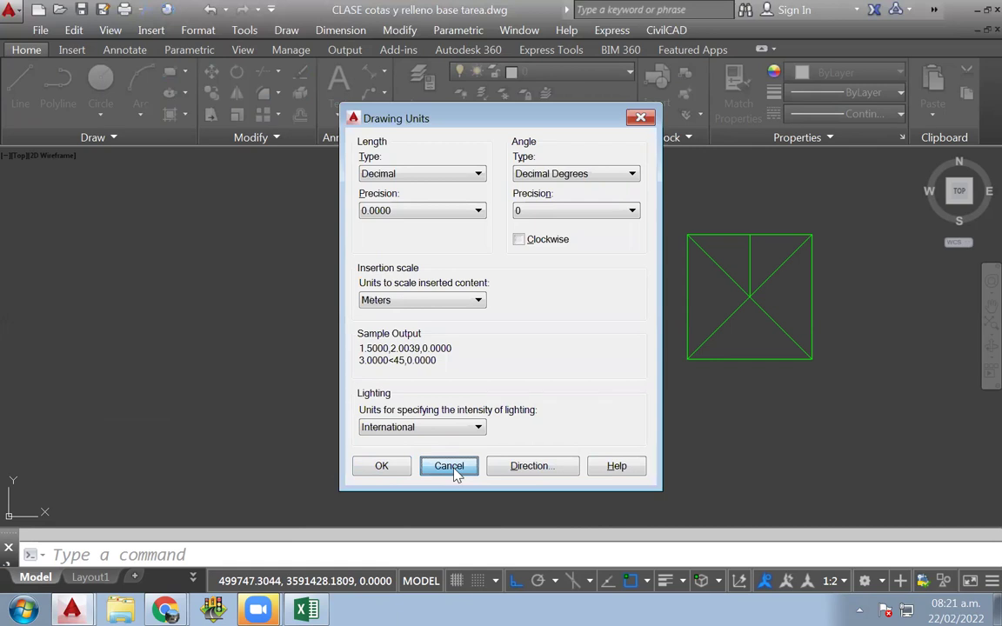
pyautogui.click(454, 470)
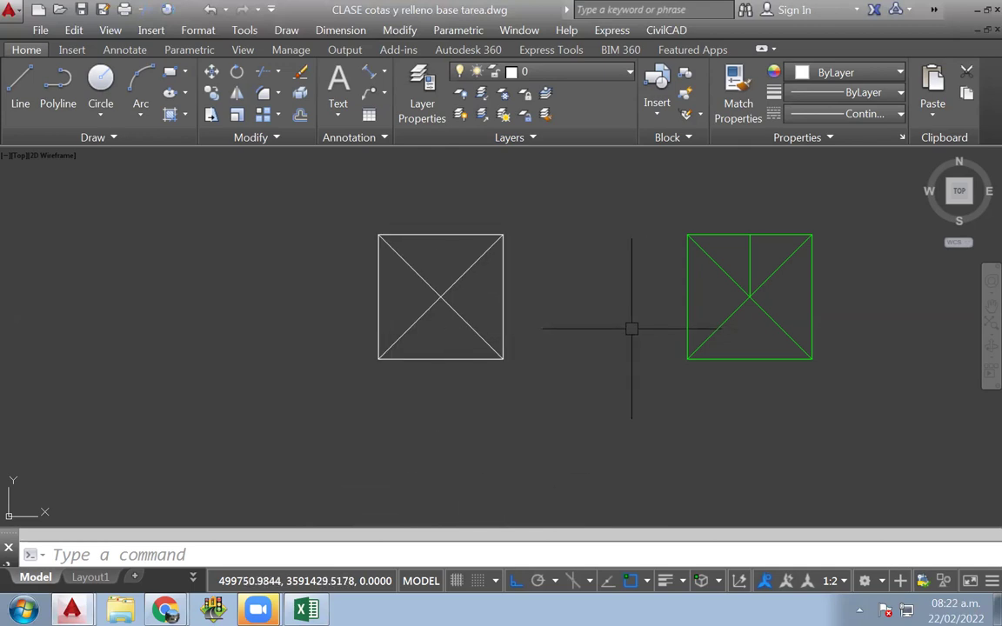
pyautogui.scroll(-2, 613, 365)
pyautogui.scroll(1, 612, 361)
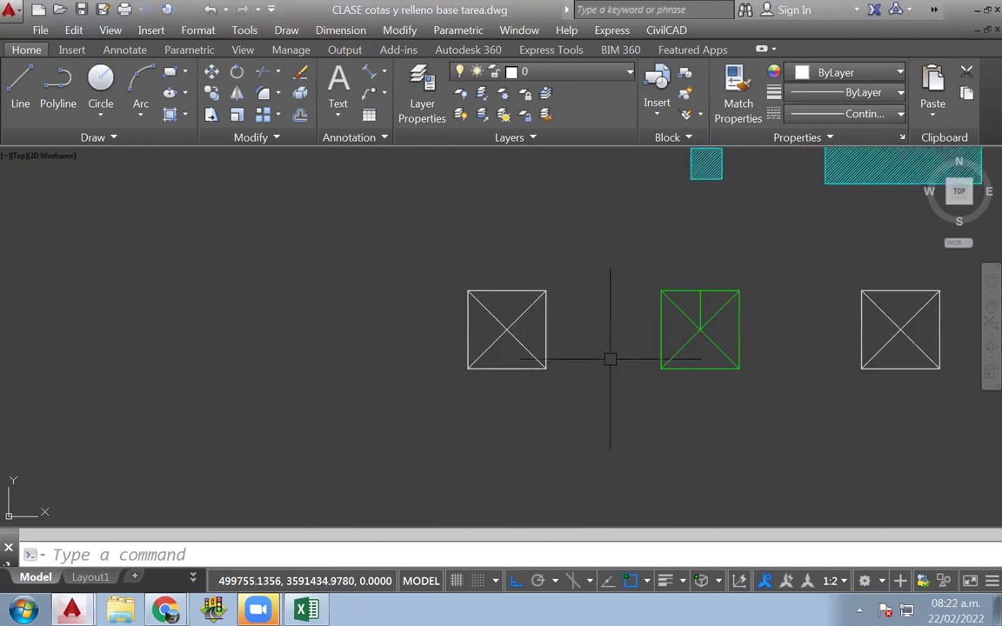
pyautogui.moveTo(605, 363); pyautogui.dragTo(572, 372, button='middle')
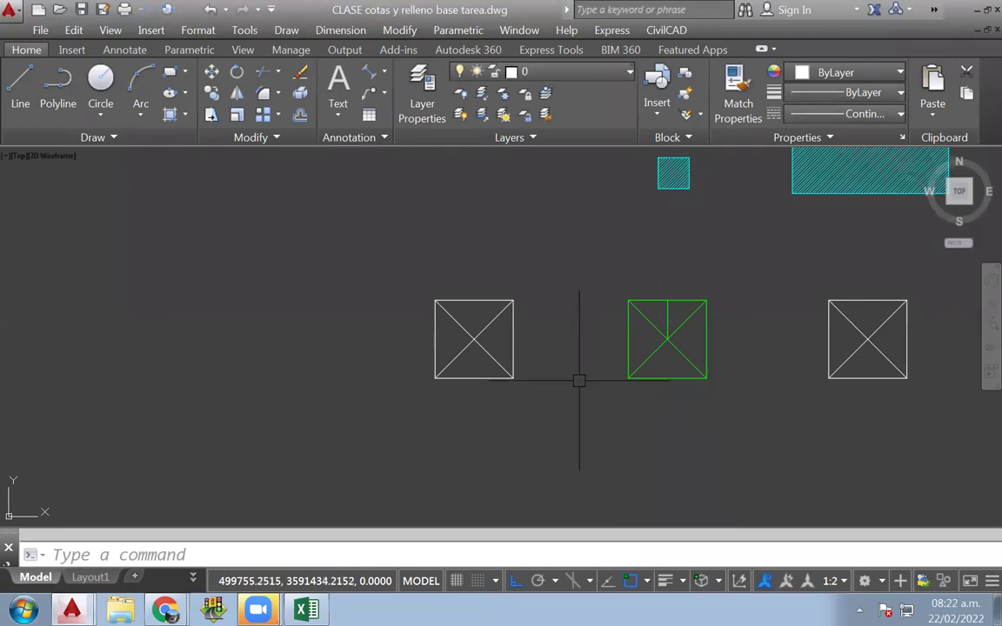
pyautogui.moveTo(805, 436); pyautogui.dragTo(761, 430, button='middle')
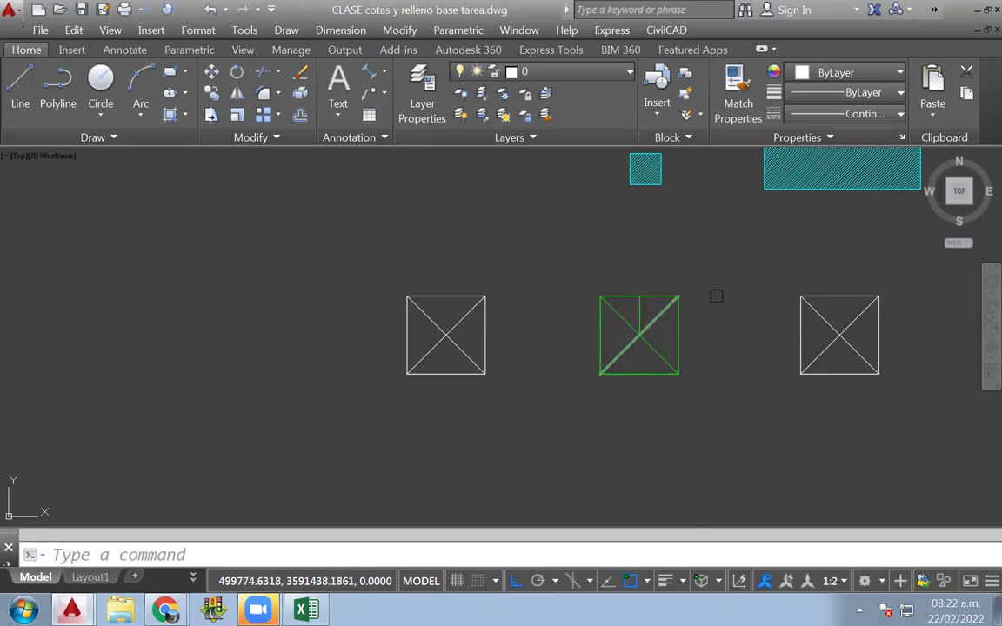
pyautogui.click(483, 323)
pyautogui.click(474, 365)
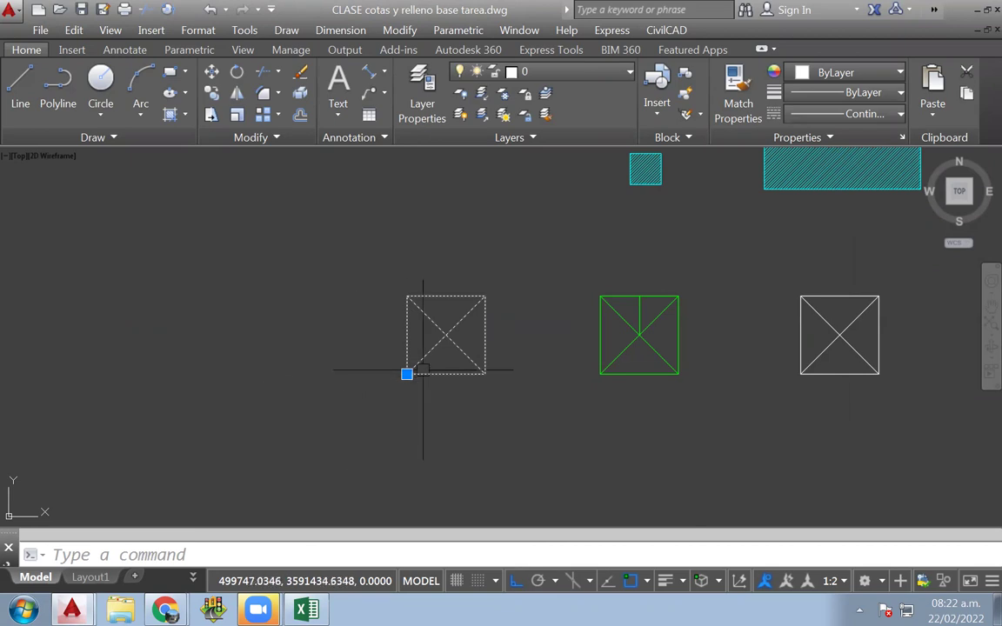
pyautogui.scroll(2, 433, 362)
pyautogui.press('Escape')
pyautogui.moveTo(447, 387); pyautogui.dragTo(501, 410, button='middle')
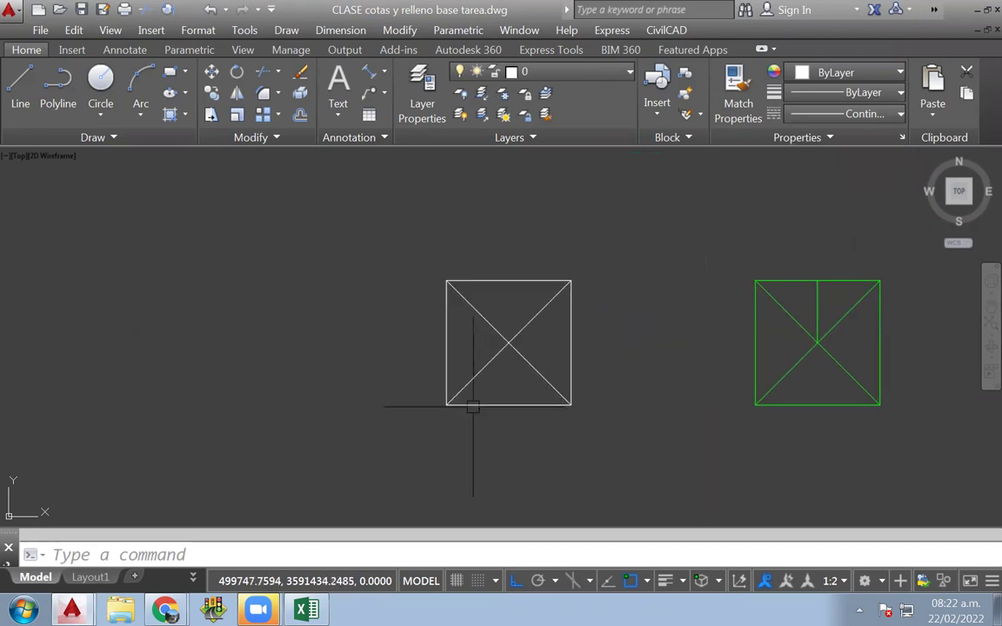
pyautogui.click(478, 405)
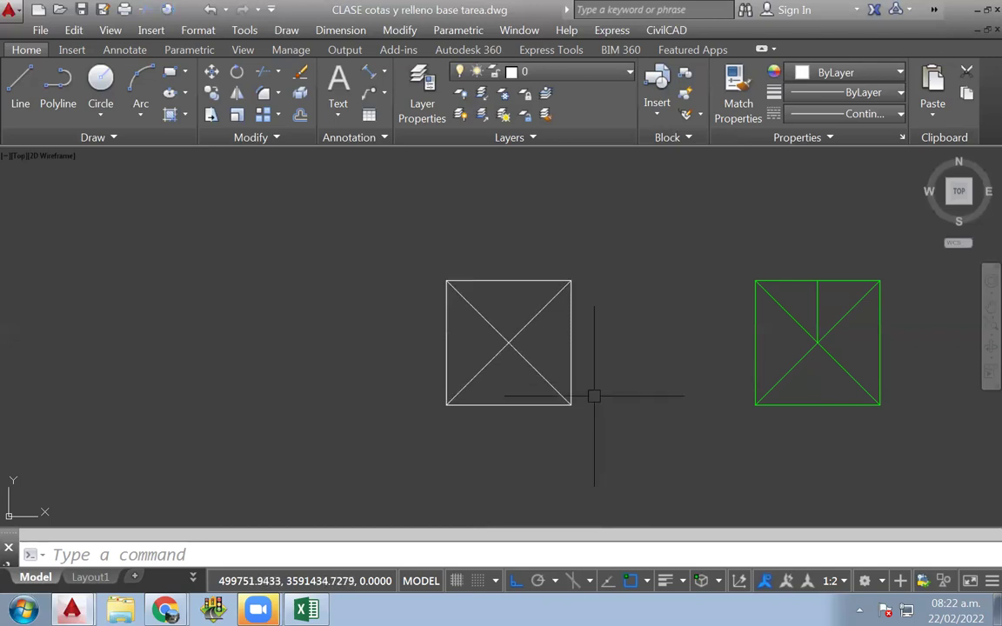
pyautogui.click(558, 372)
pyautogui.click(558, 372)
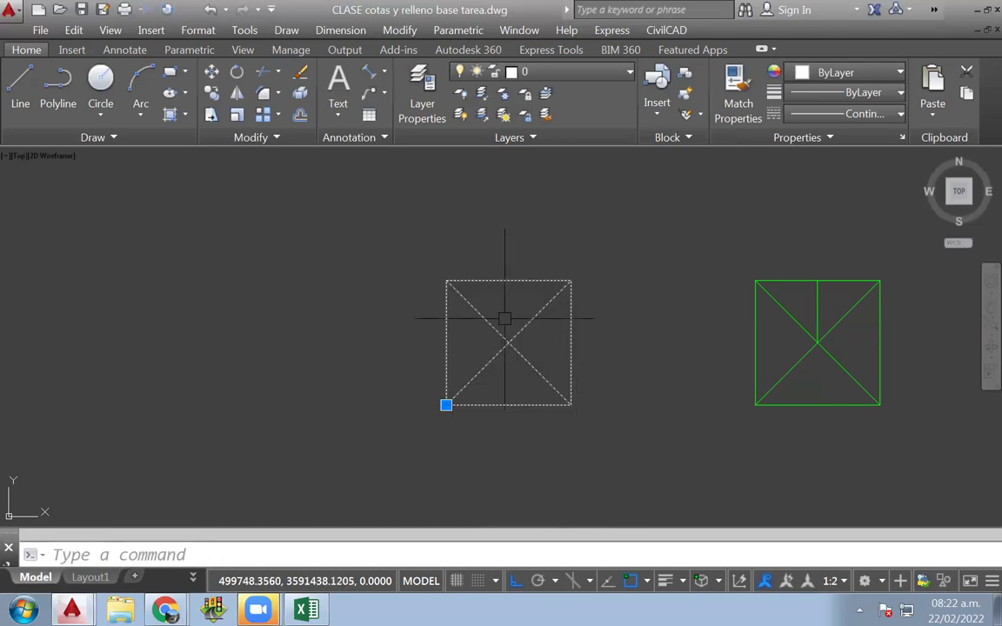
pyautogui.press('Escape')
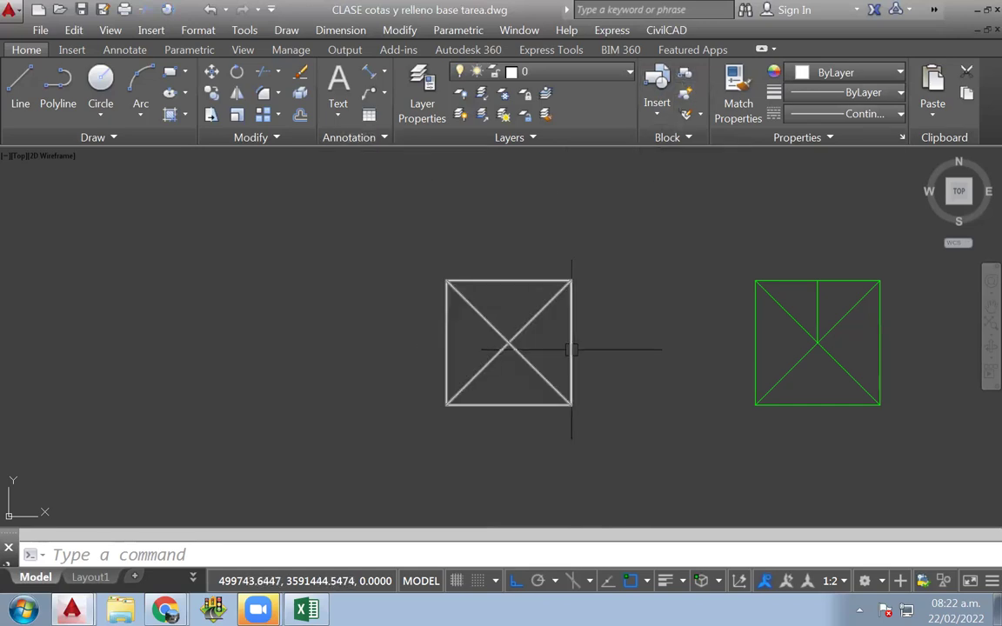
pyautogui.click(539, 318)
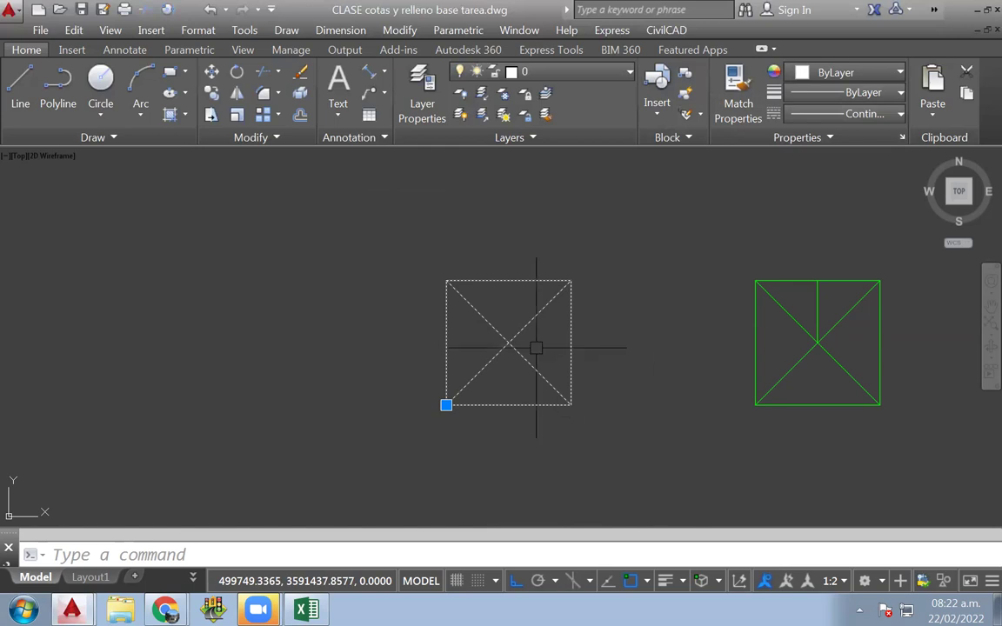
pyautogui.scroll(-4, 537, 346)
pyautogui.press('Escape')
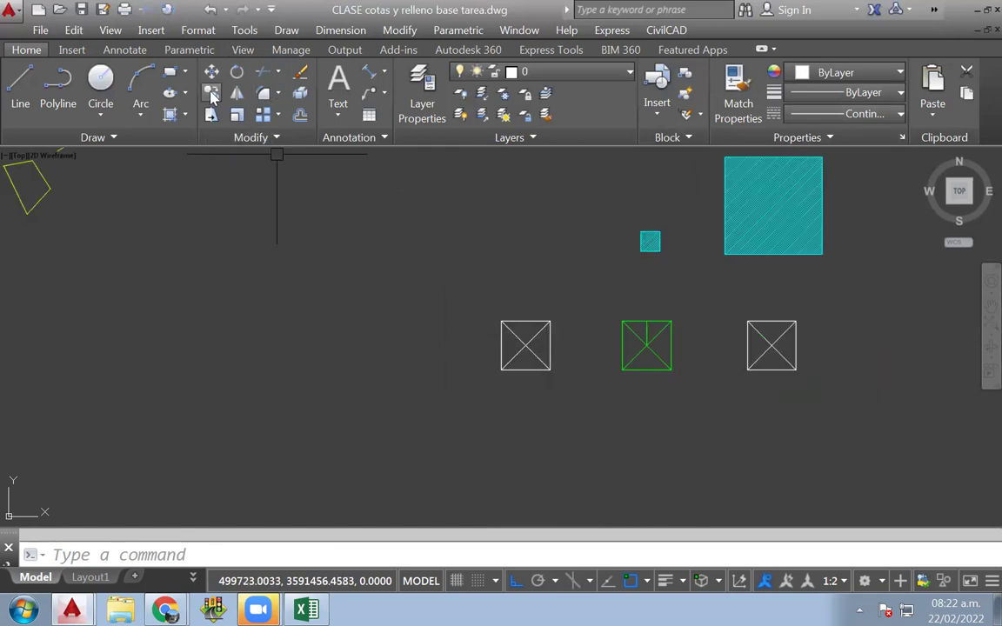
# Step: Begin copying the white crossed square, then cancel that first attempt
pyautogui.click(211, 93)
pyautogui.scroll(2, 514, 360)
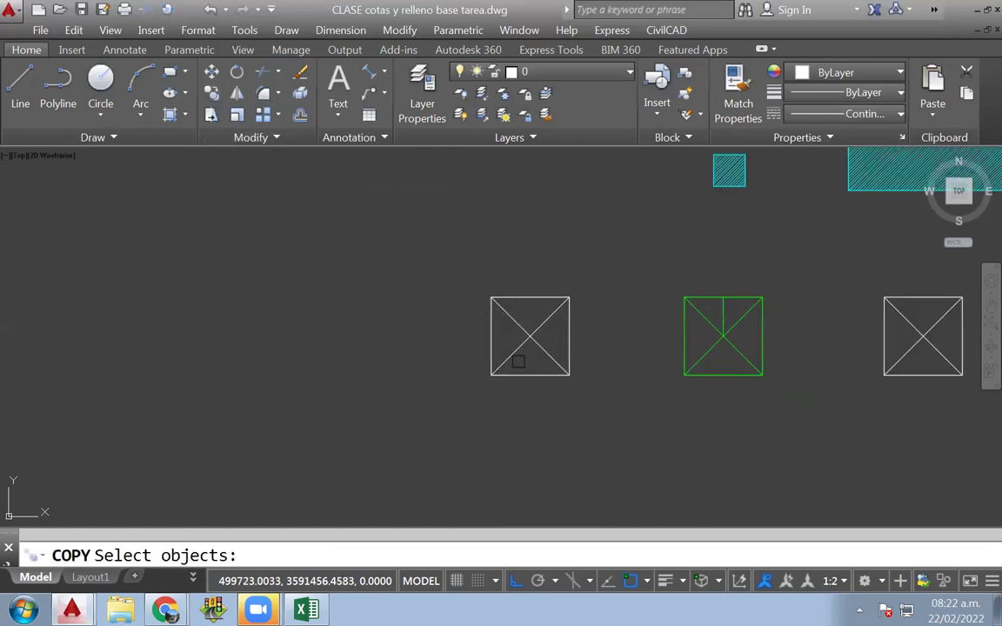
pyautogui.click(531, 336)
pyautogui.press('Return')
pyautogui.click(537, 357)
pyautogui.scroll(-4, 548, 352)
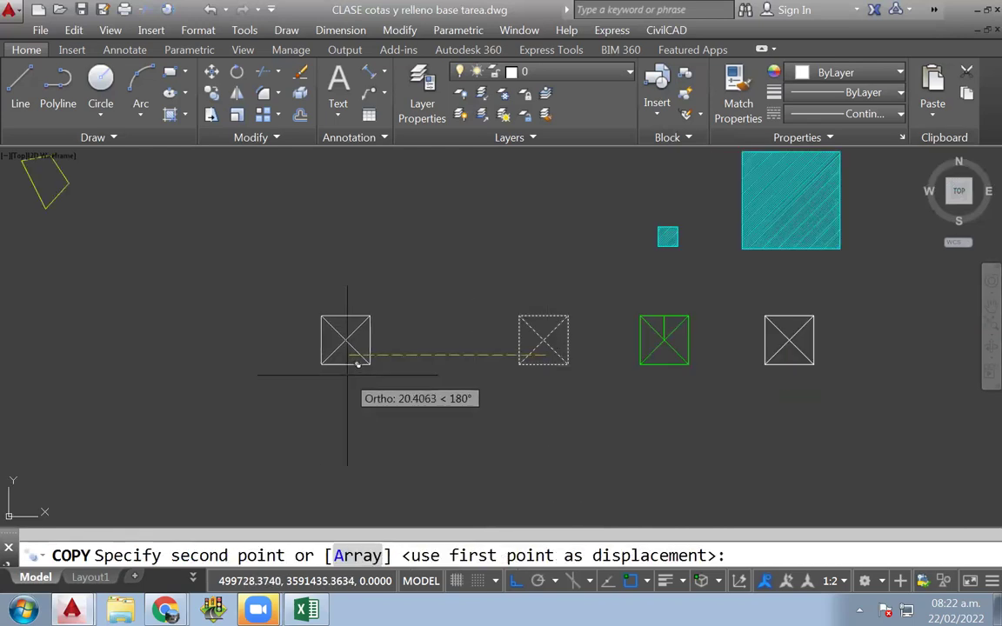
pyautogui.press('Escape')
pyautogui.scroll(4, 513, 369)
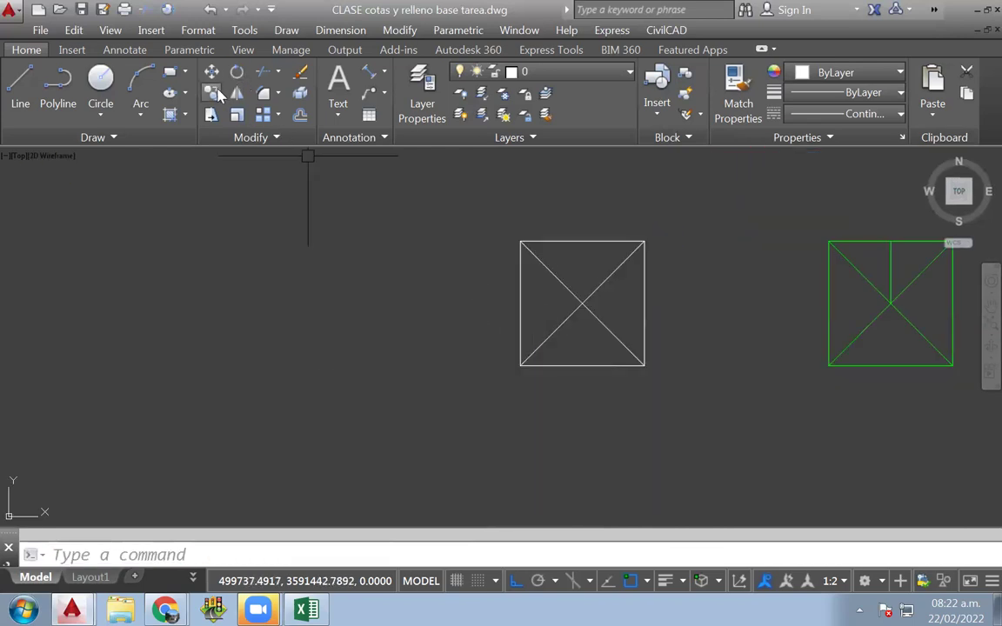
# Step: Place two copies of the white crossed square to its left, completing the five-square row
pyautogui.click(212, 93)
pyautogui.click(601, 366)
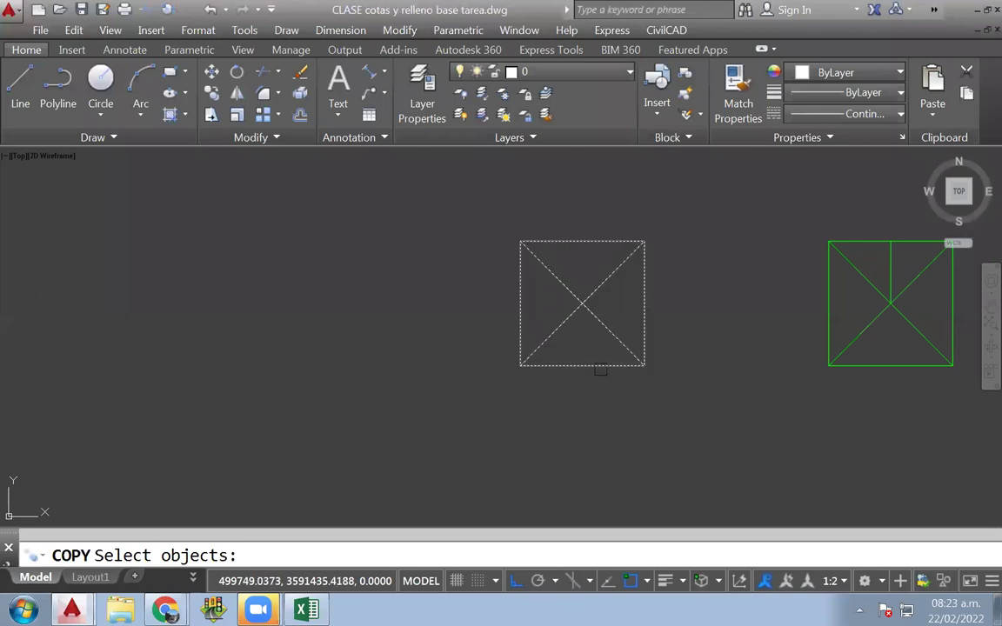
pyautogui.press('Return')
pyautogui.click(611, 380)
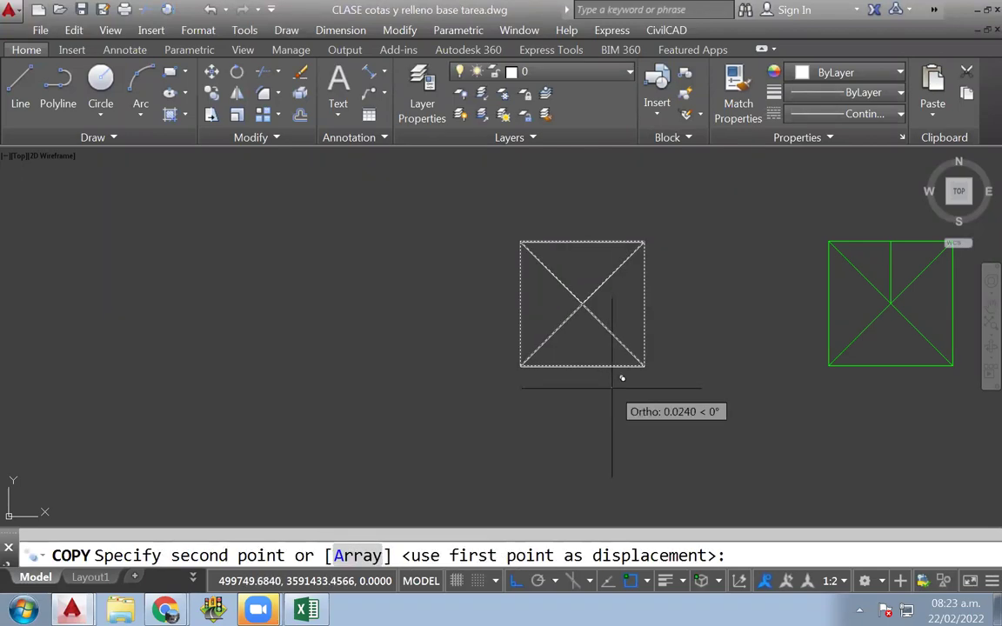
pyautogui.click(348, 380)
pyautogui.click(135, 385)
pyautogui.press('Return')
pyautogui.scroll(-5, 493, 335)
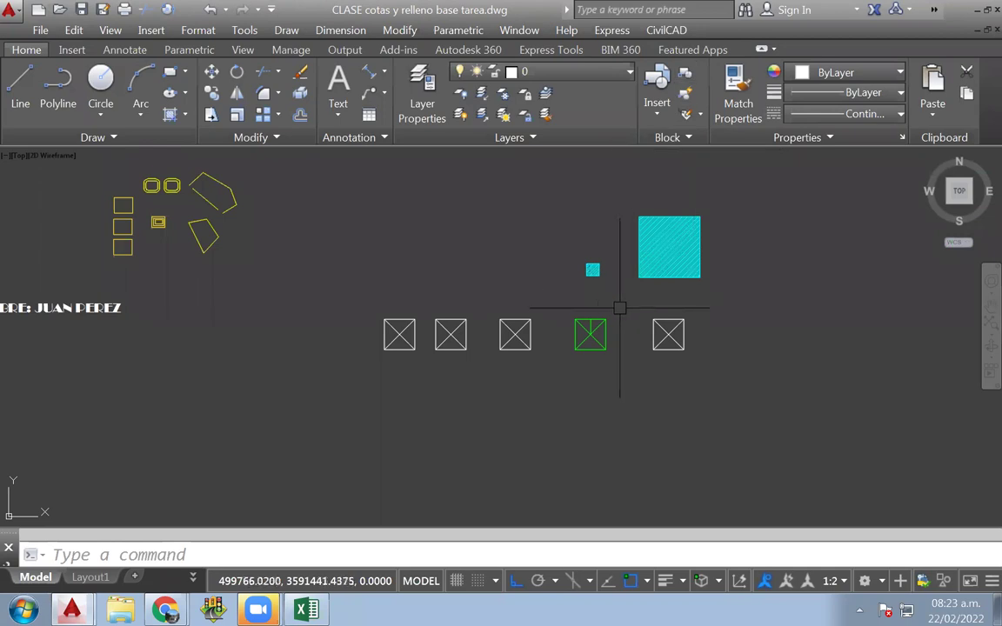
pyautogui.scroll(3, 657, 322)
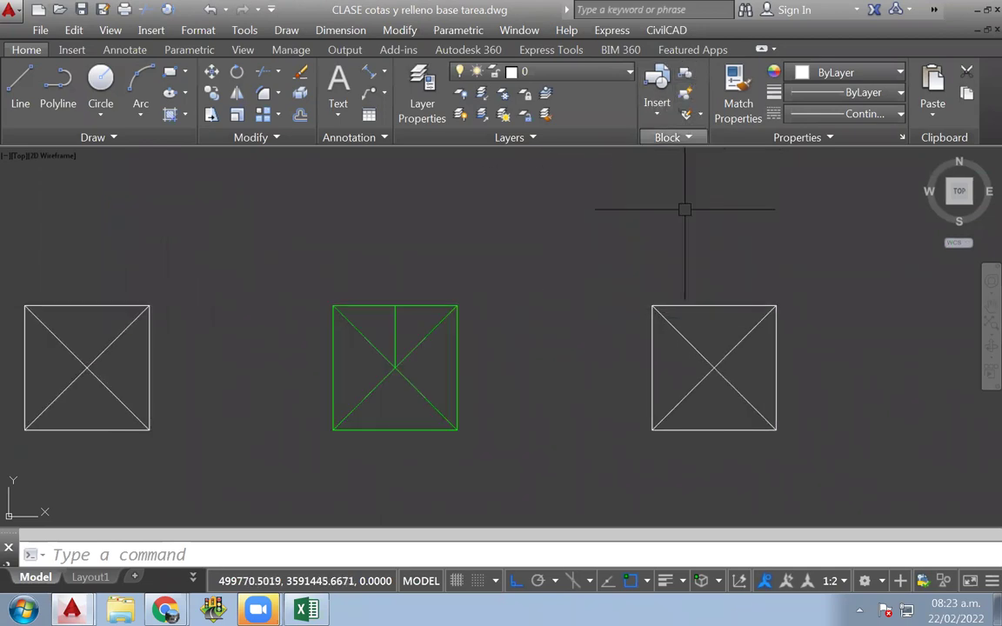
pyautogui.scroll(-4, 661, 362)
pyautogui.scroll(4, 644, 359)
pyautogui.hotkey('ctrl', 'z')
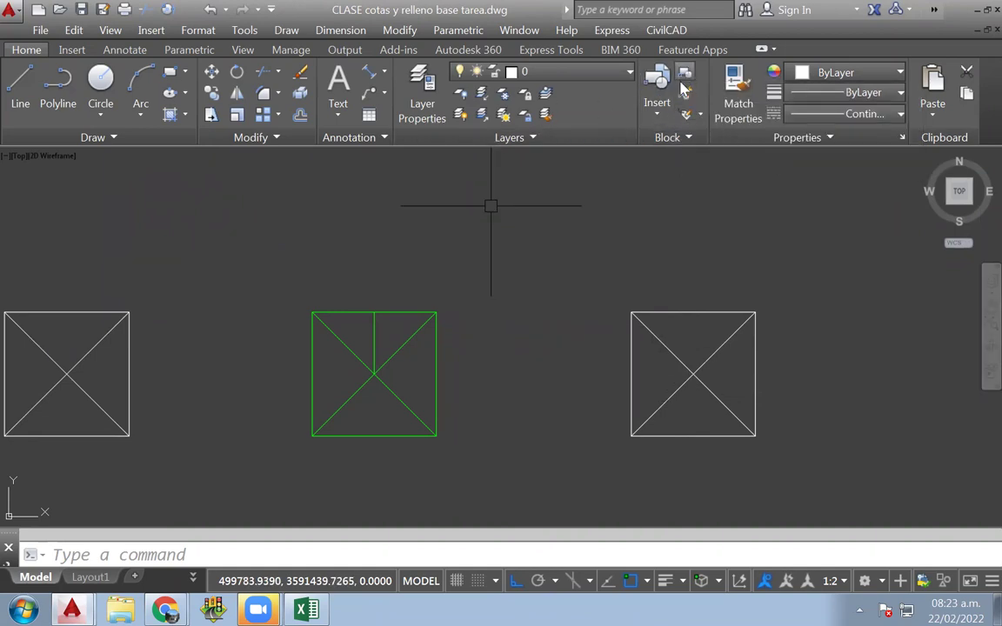
pyautogui.scroll(-4, 606, 324)
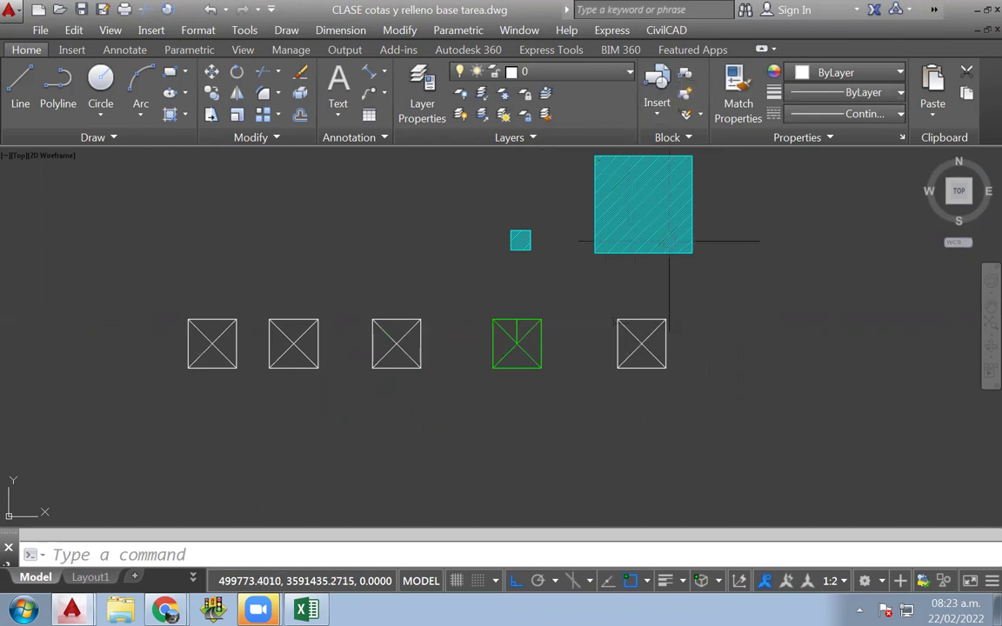
pyautogui.scroll(4, 642, 346)
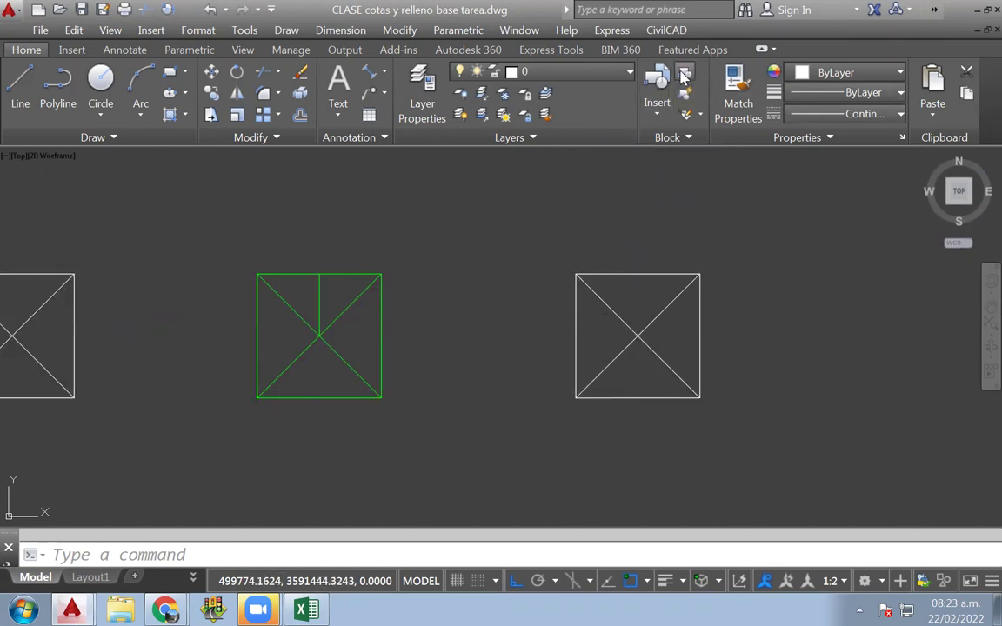
# Step: Define block c2 from the right crossed square, base point at its centre
pyautogui.click(684, 75)
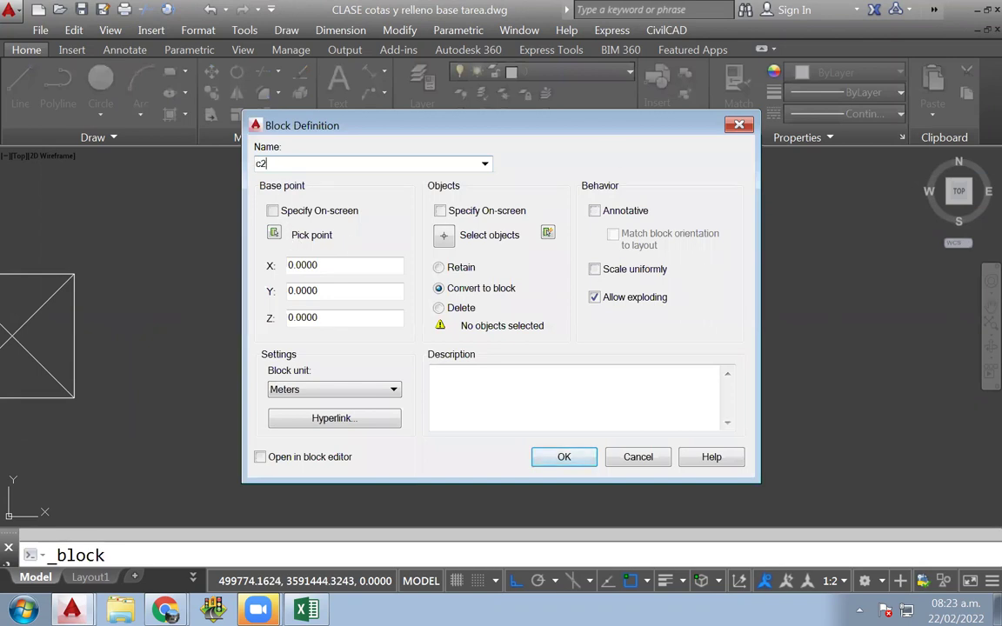
pyautogui.click(274, 235)
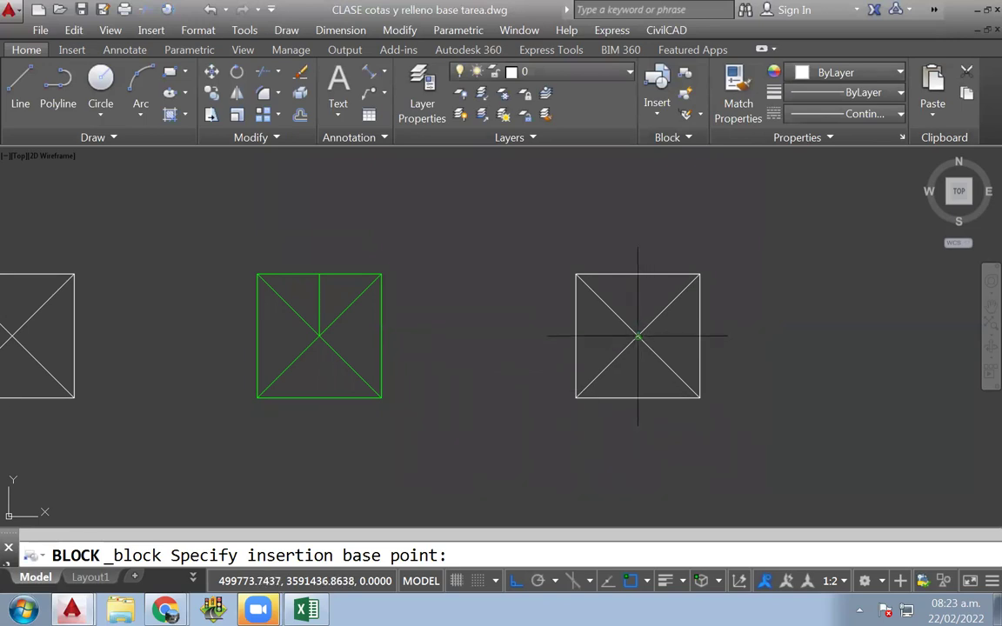
pyautogui.click(637, 336)
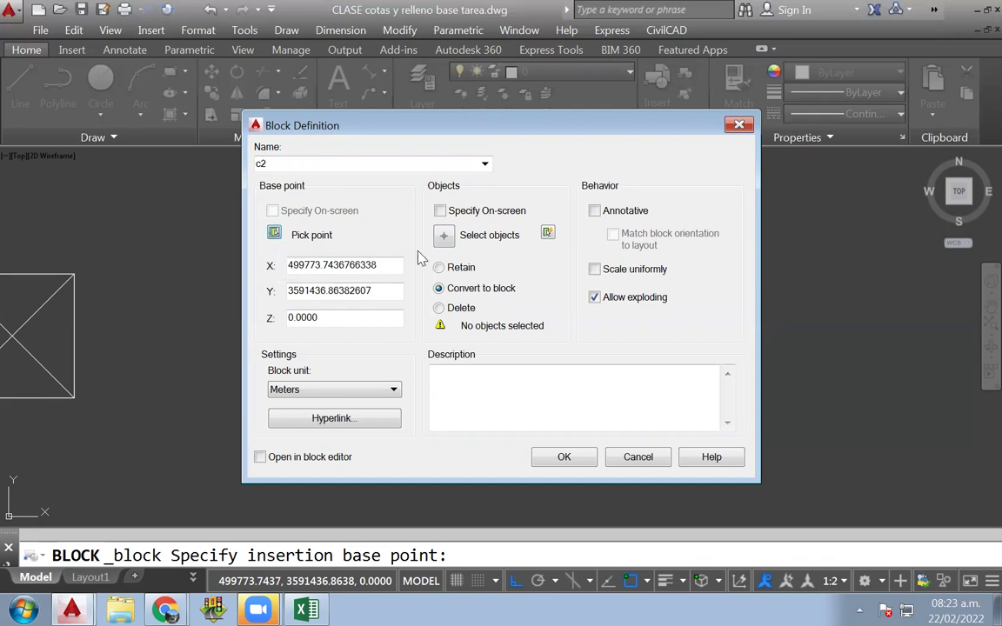
pyautogui.click(445, 238)
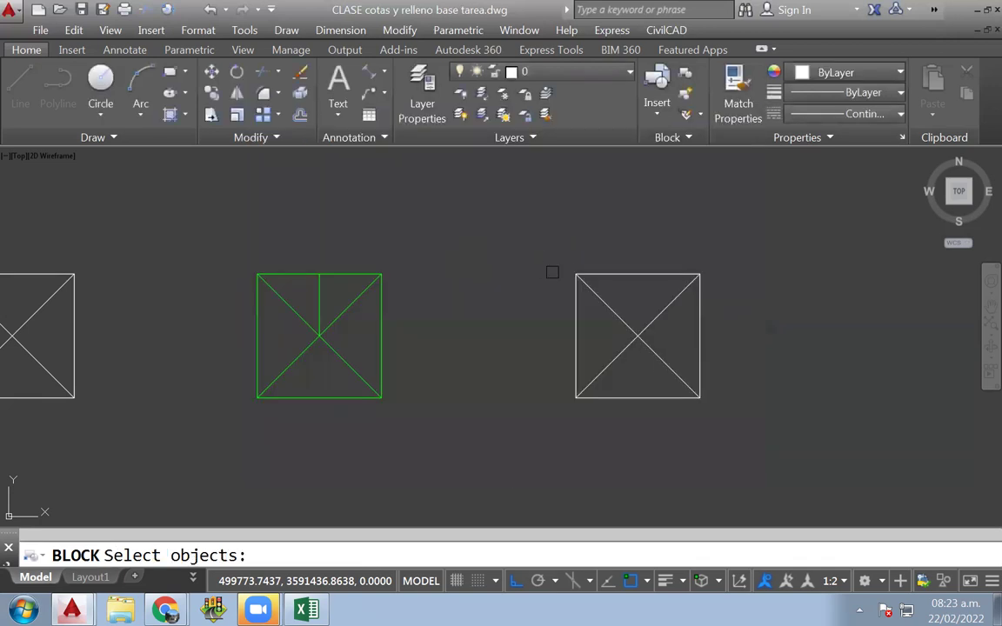
pyautogui.click(728, 243)
pyautogui.click(567, 409)
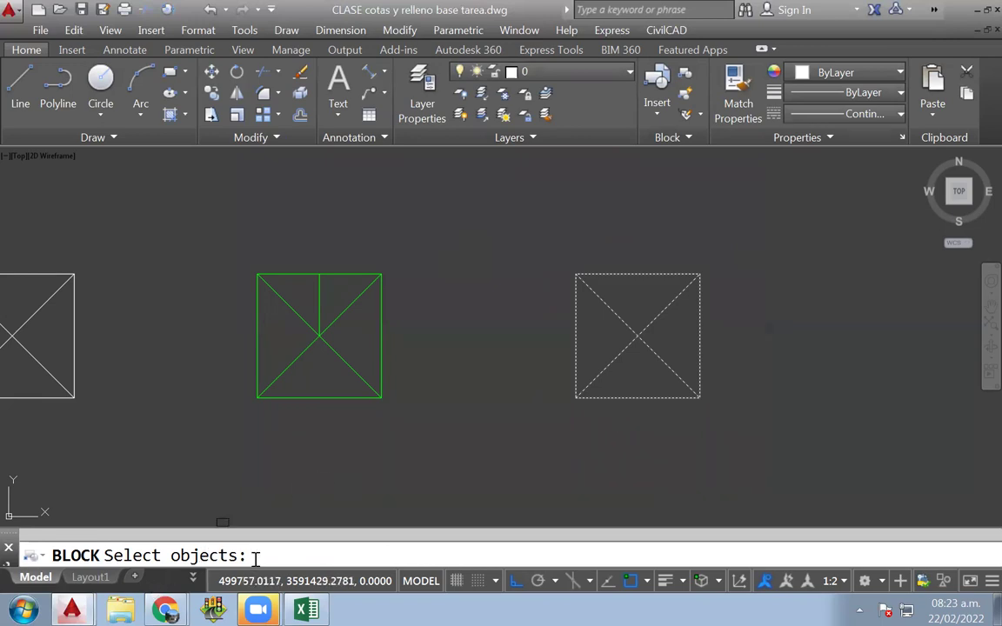
pyautogui.press('Return')
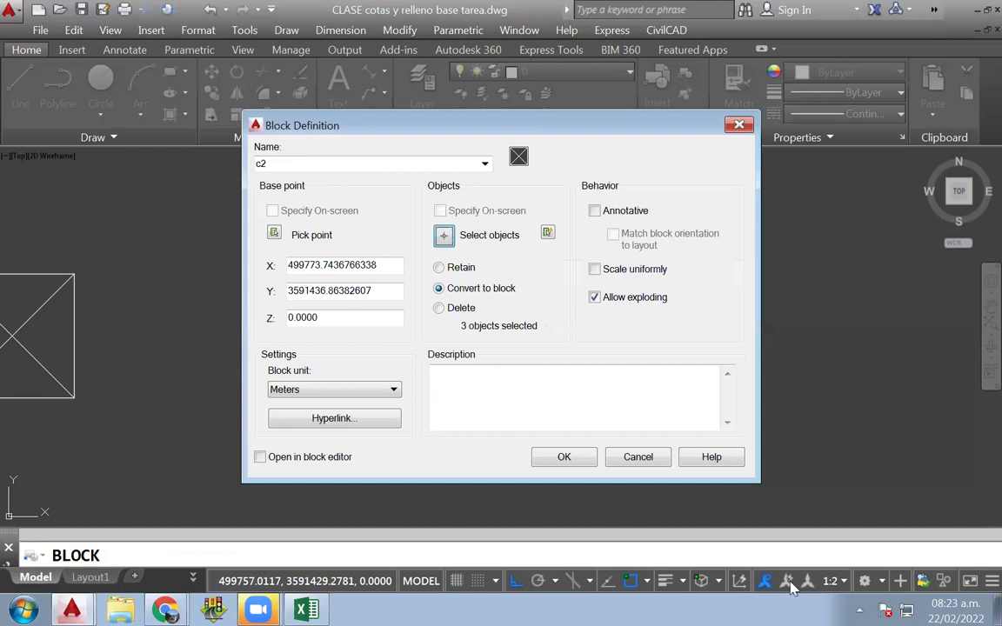
pyautogui.click(566, 457)
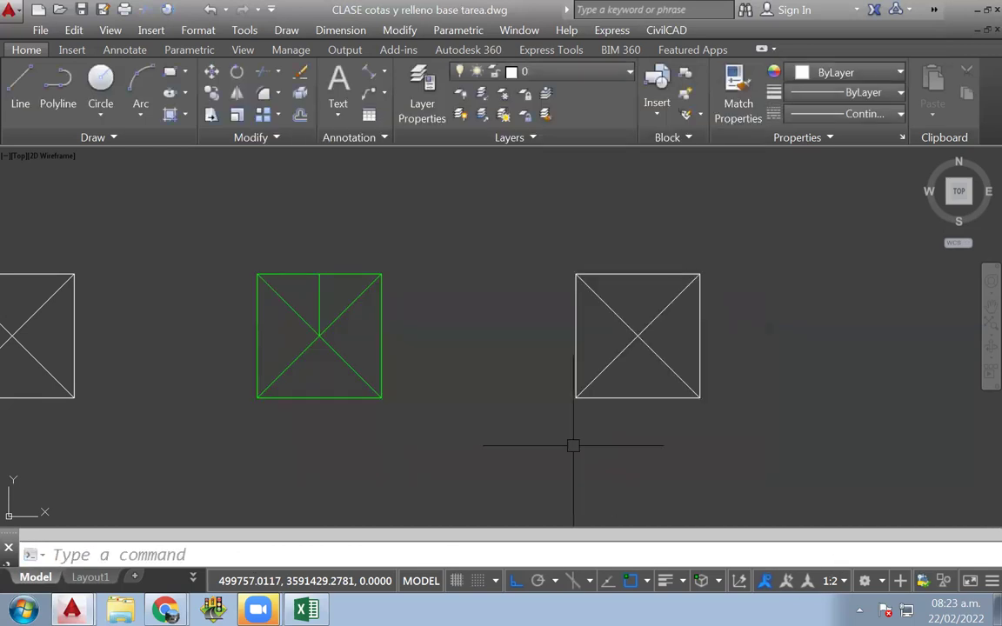
# Step: Select the new c2 block and shift the view slightly right
pyautogui.click(622, 357)
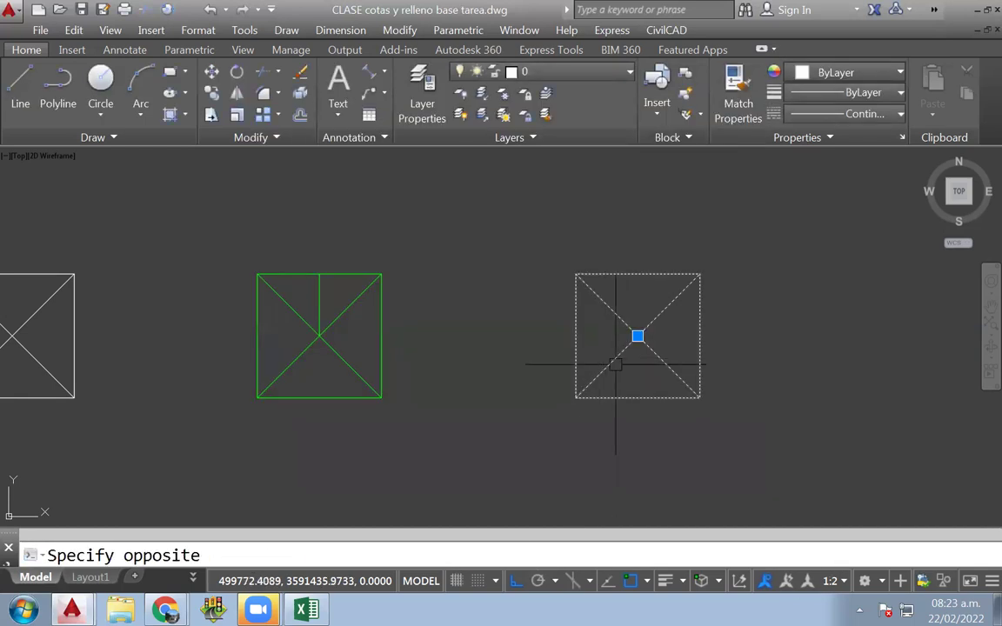
pyautogui.scroll(-5, 682, 306)
pyautogui.scroll(4, 682, 311)
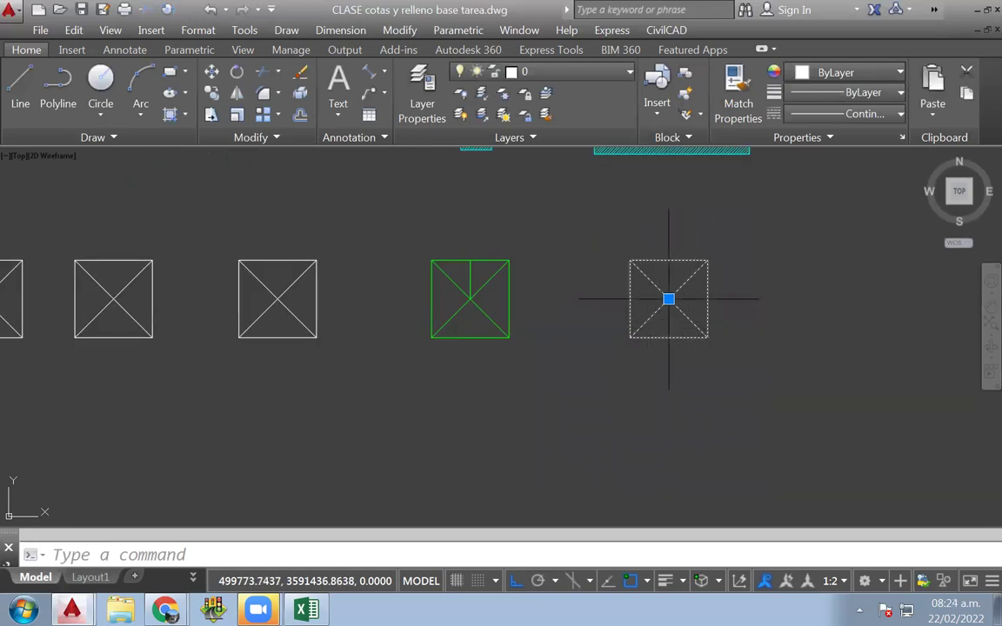
pyautogui.moveTo(195, 309); pyautogui.dragTo(273, 320, button='middle')
# Step: Select and then deselect the middle crossed-square block
pyautogui.press('Escape')
pyautogui.click(300, 345)
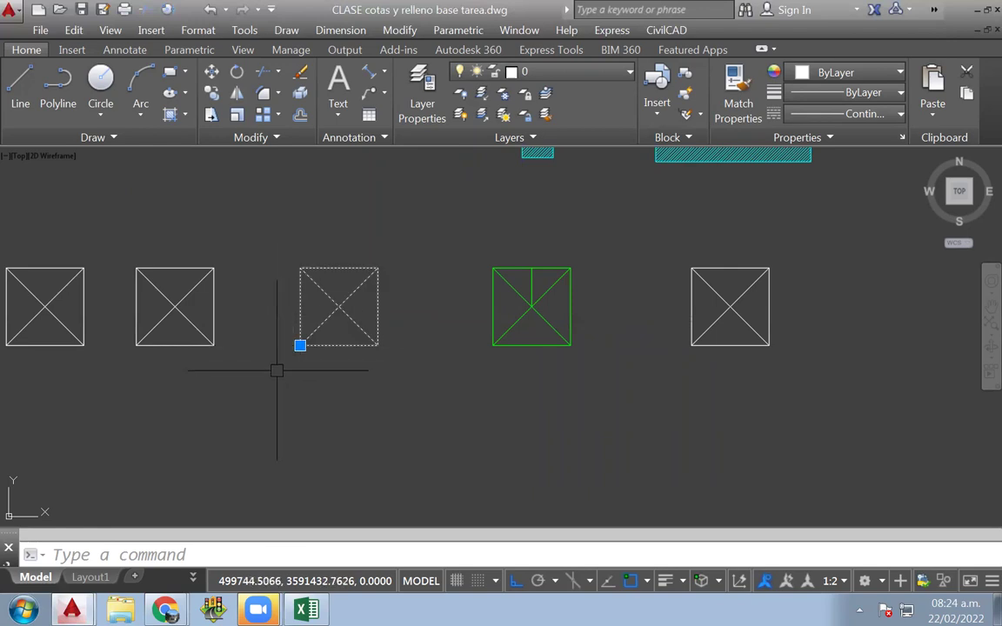
pyautogui.press('Escape')
pyautogui.scroll(-2, 410, 355)
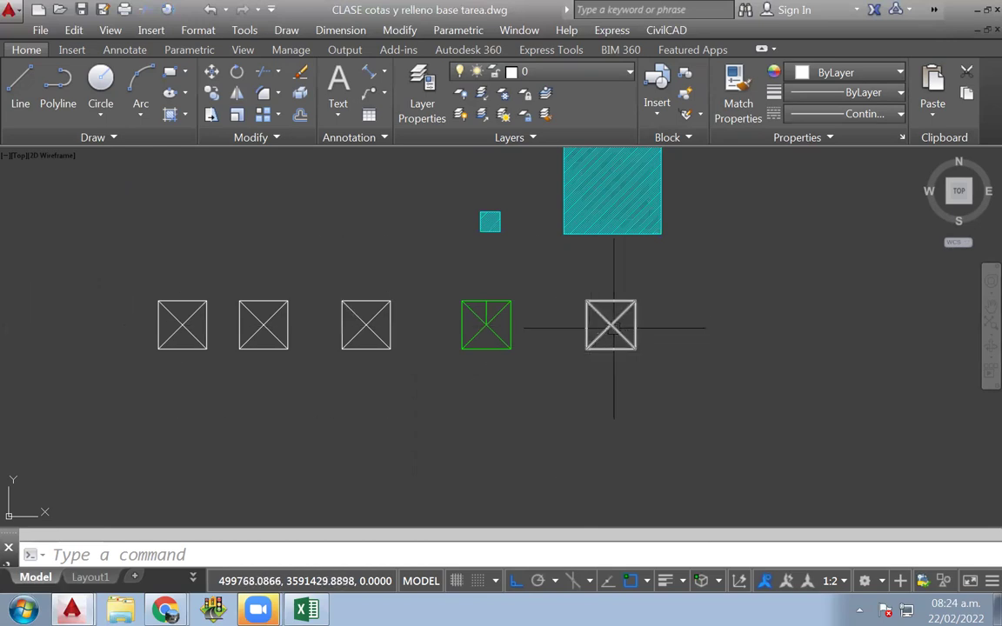
pyautogui.scroll(4, 626, 293)
pyautogui.scroll(-4, 608, 346)
pyautogui.scroll(2, 607, 345)
# Step: Put the rightmost block on the Cotas layer, briefly trying Defpoints first
pyautogui.click(594, 359)
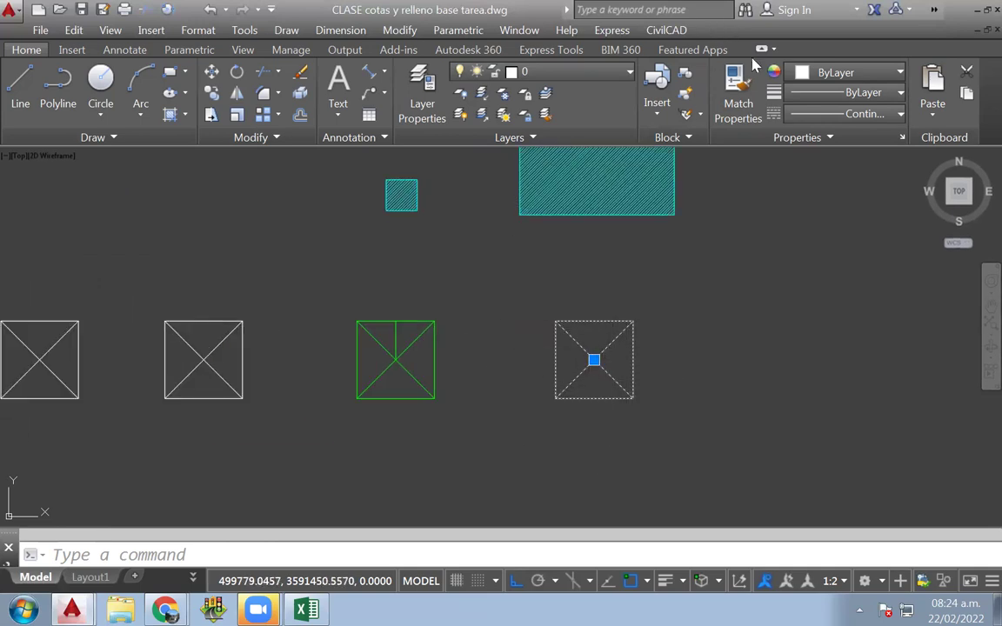
pyautogui.click(623, 74)
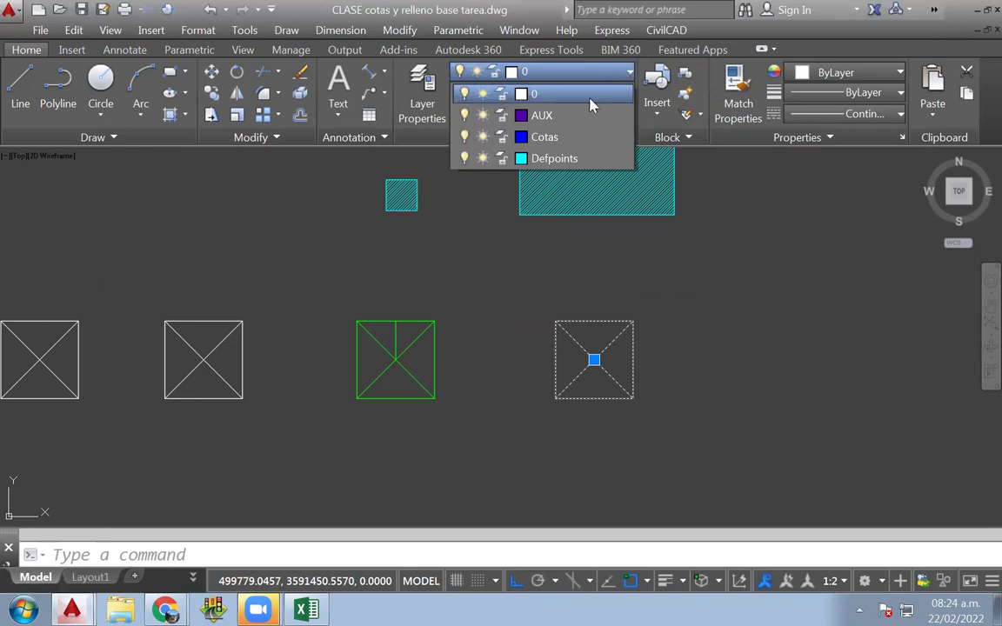
pyautogui.click(549, 160)
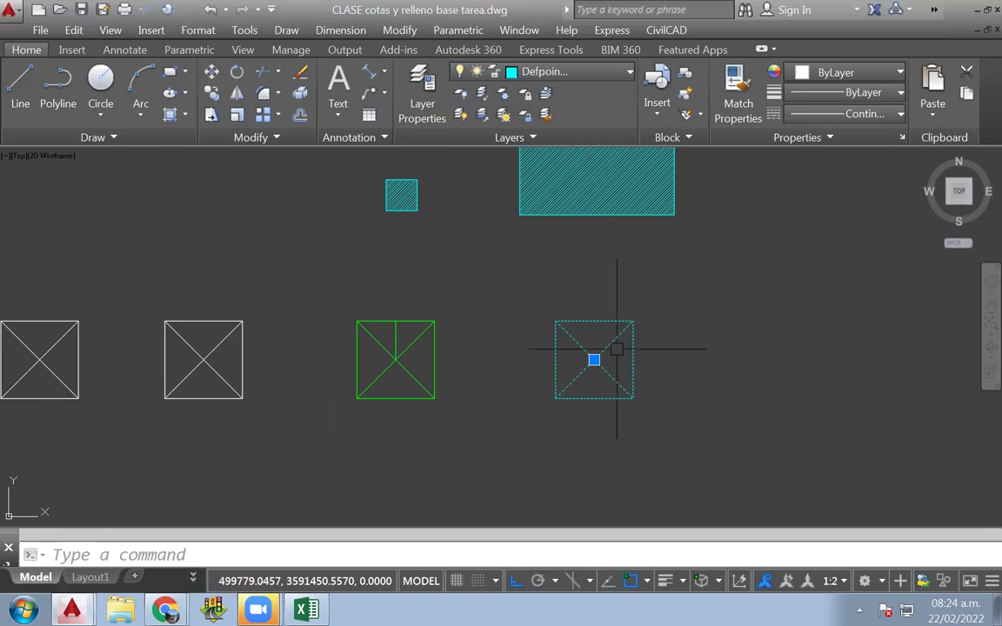
pyautogui.click(591, 73)
pyautogui.click(513, 133)
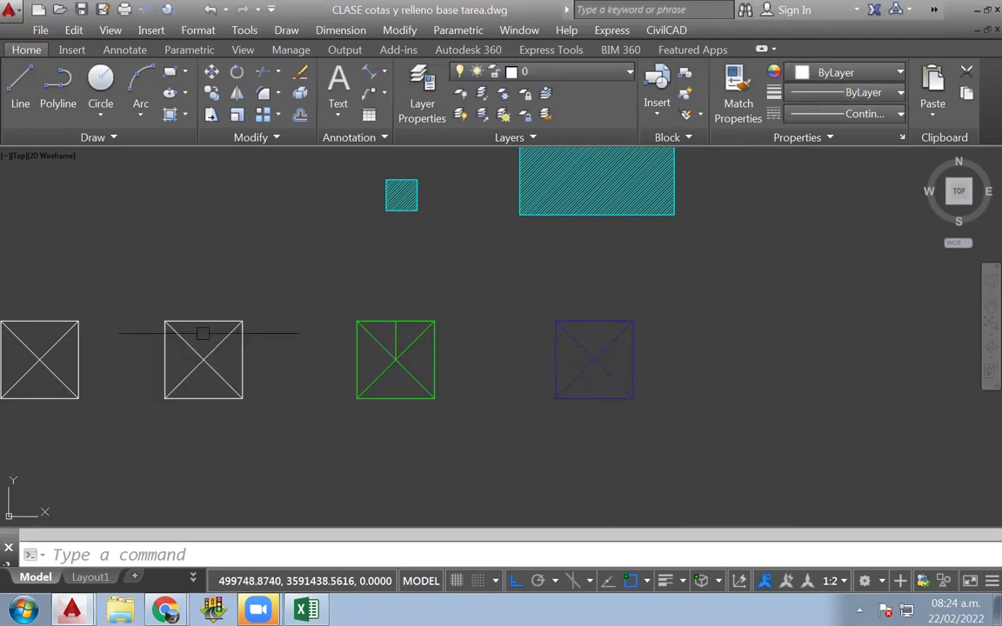
# Step: Select the blue block and the green square's vertical line, then clear the selection
pyautogui.click(573, 319)
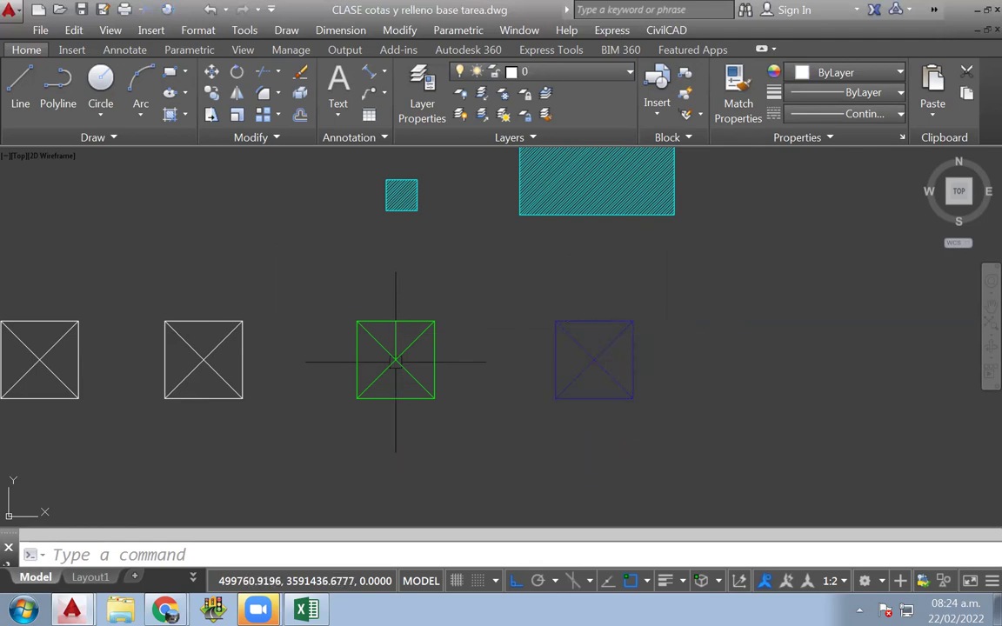
pyautogui.click(396, 347)
pyautogui.press('Escape')
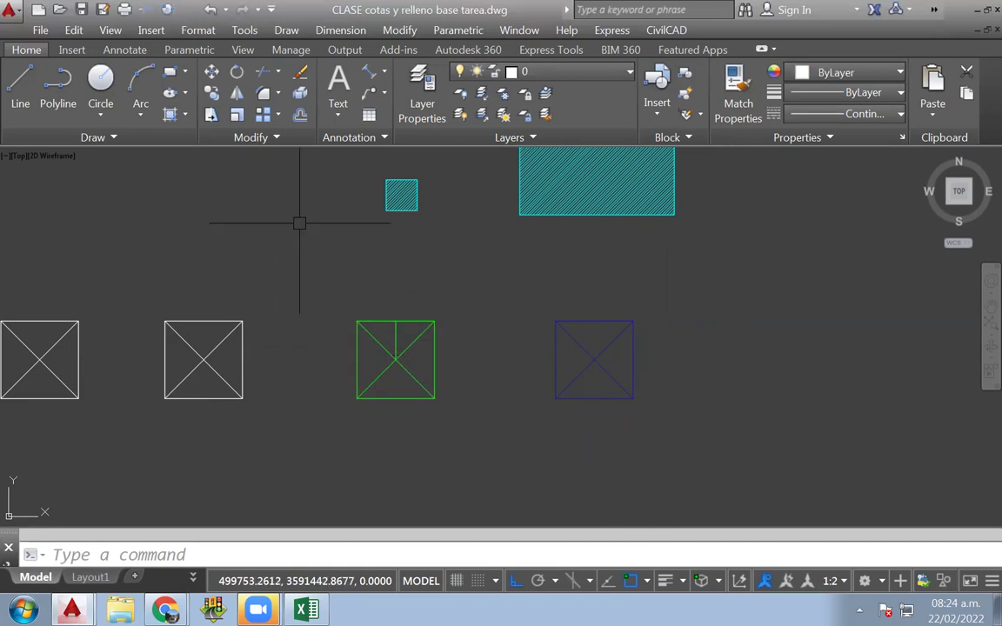
pyautogui.moveTo(299, 223); pyautogui.dragTo(522, 154)
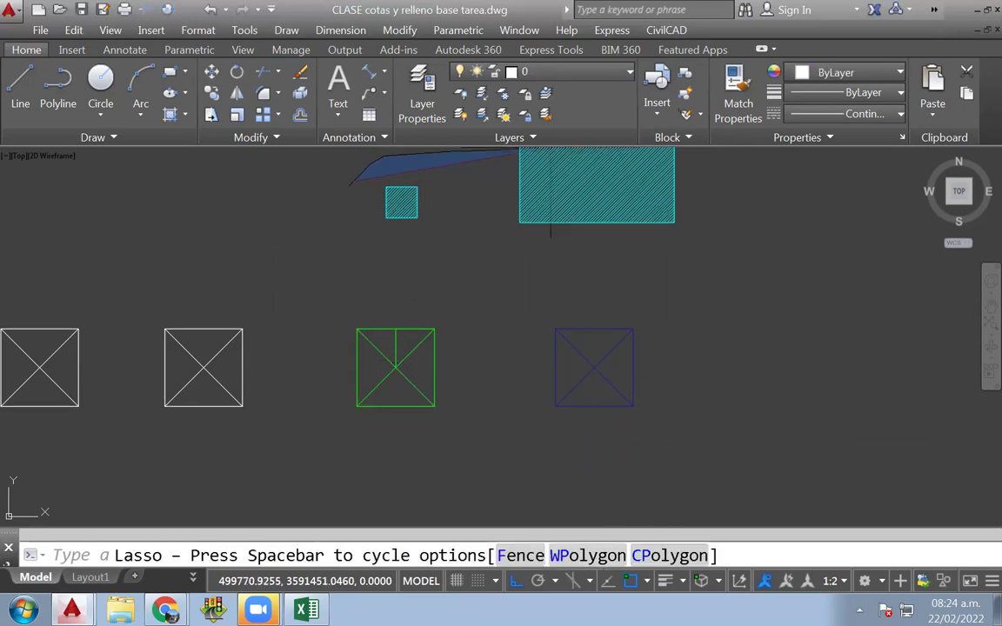
# Step: Define block c3 from the green square's 4 objects, base point at its lower-left corner
pyautogui.click(686, 77)
pyautogui.write('c3')
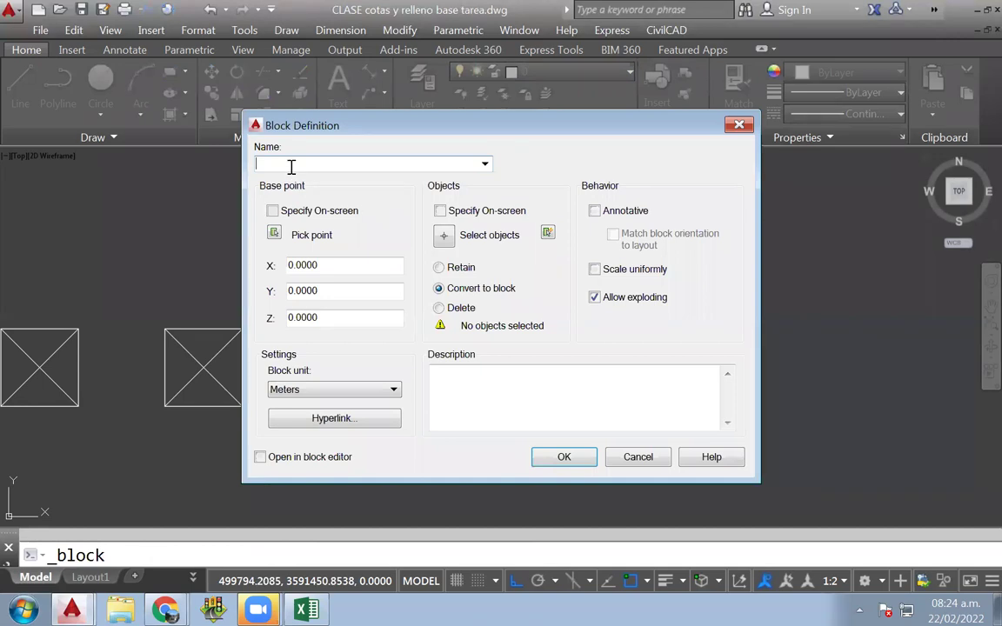
pyautogui.click(274, 235)
pyautogui.click(347, 419)
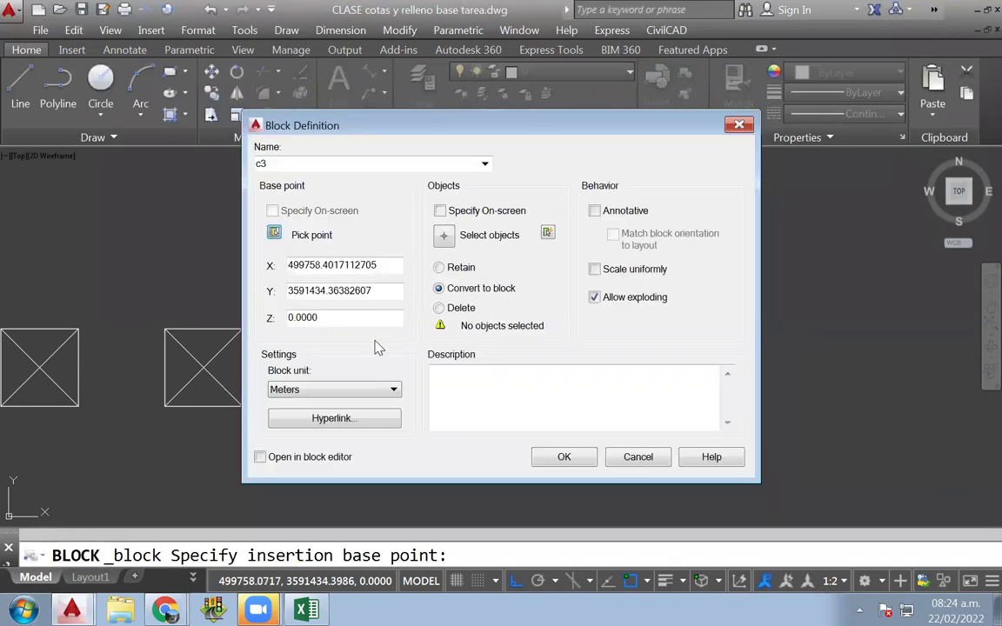
pyautogui.click(443, 235)
pyautogui.click(463, 321)
pyautogui.click(353, 419)
pyautogui.press('Return')
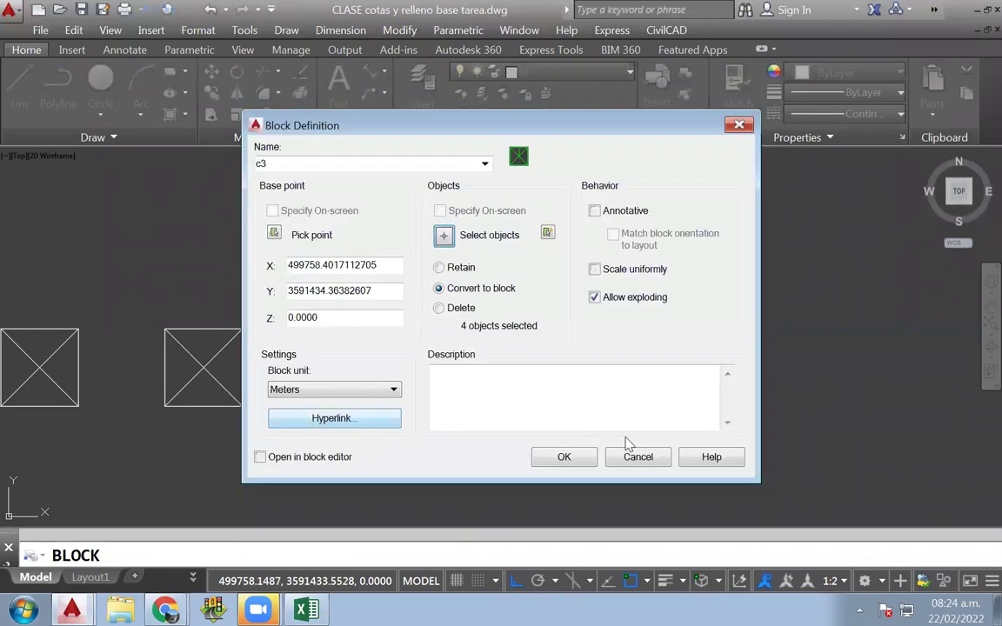
pyautogui.click(587, 461)
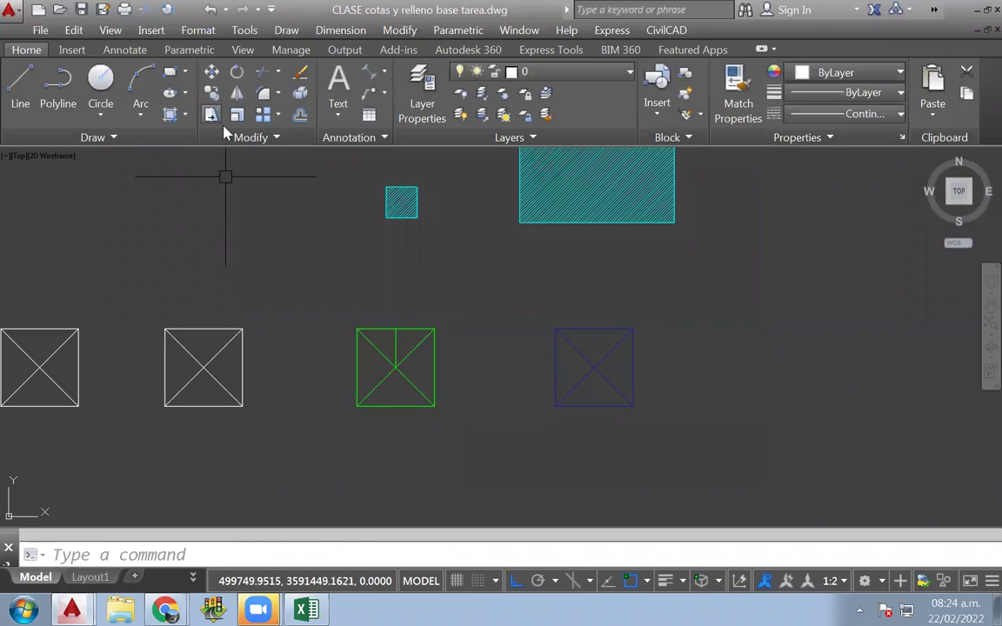
# Step: Try the green block on the AUX, Cotas and Defpoints layers, then return it to layer 0
pyautogui.click(416, 348)
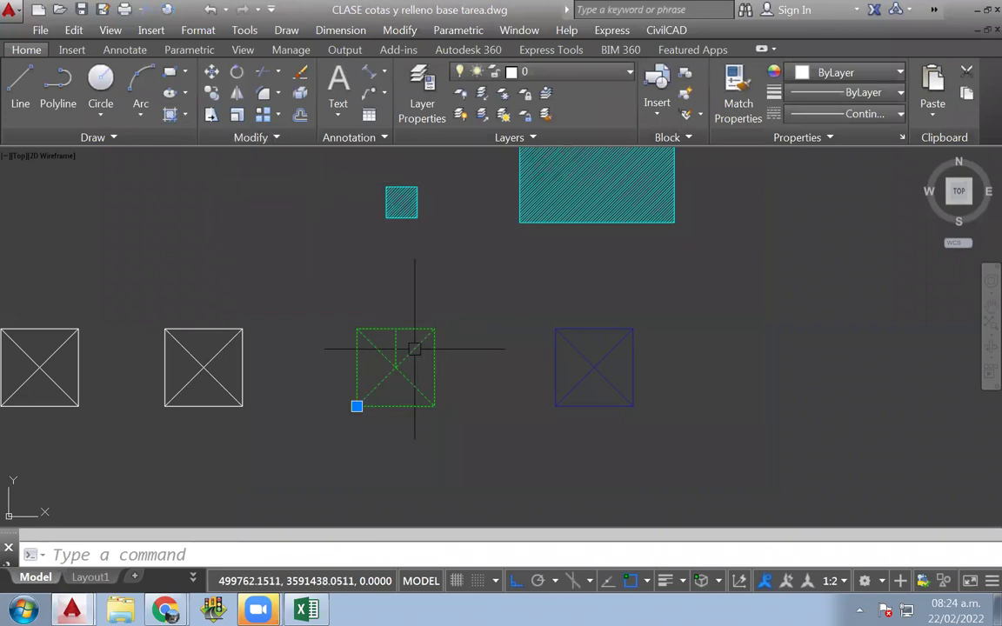
pyautogui.click(557, 72)
pyautogui.click(541, 105)
pyautogui.press('Escape')
pyautogui.click(566, 72)
pyautogui.click(548, 138)
pyautogui.click(565, 74)
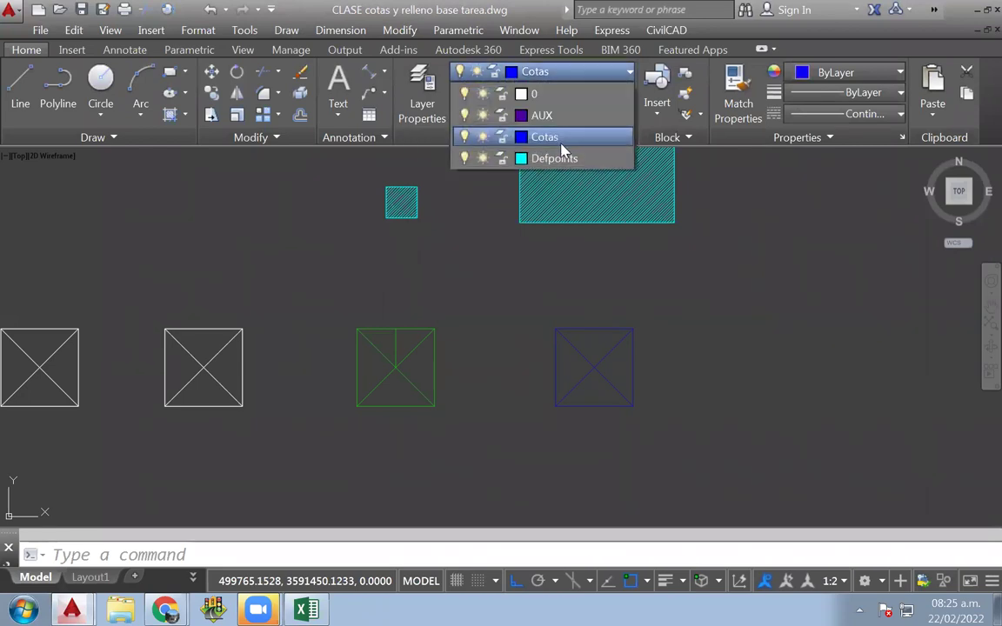
pyautogui.click(557, 158)
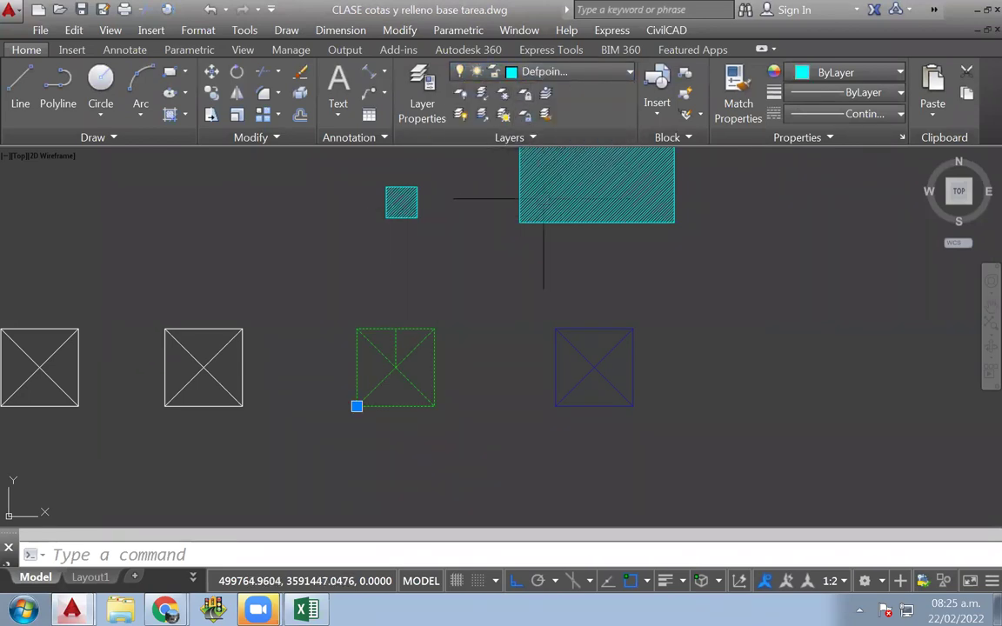
pyautogui.click(574, 73)
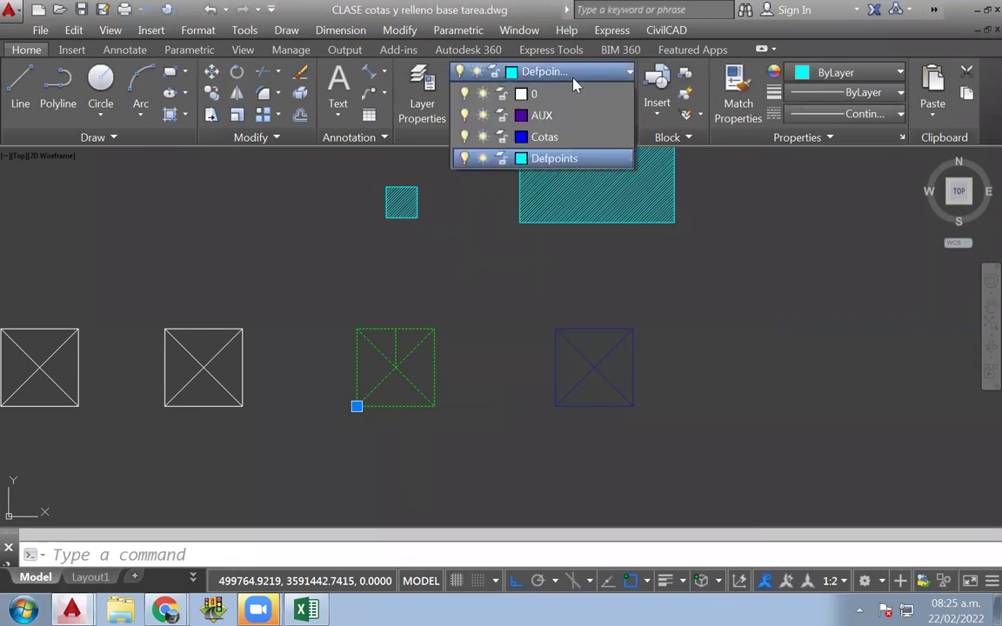
pyautogui.click(568, 94)
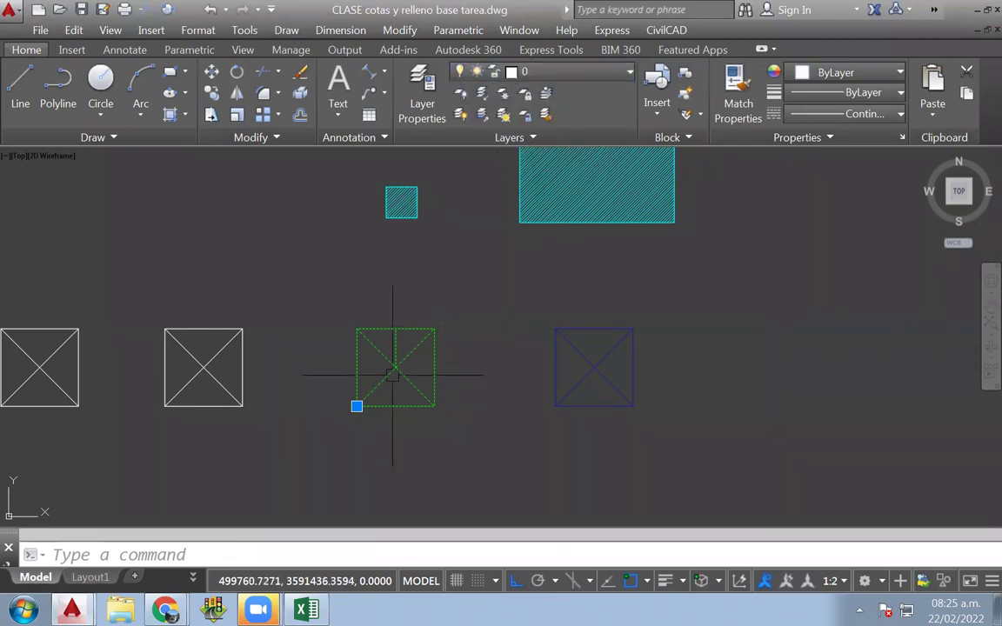
pyautogui.press('Escape')
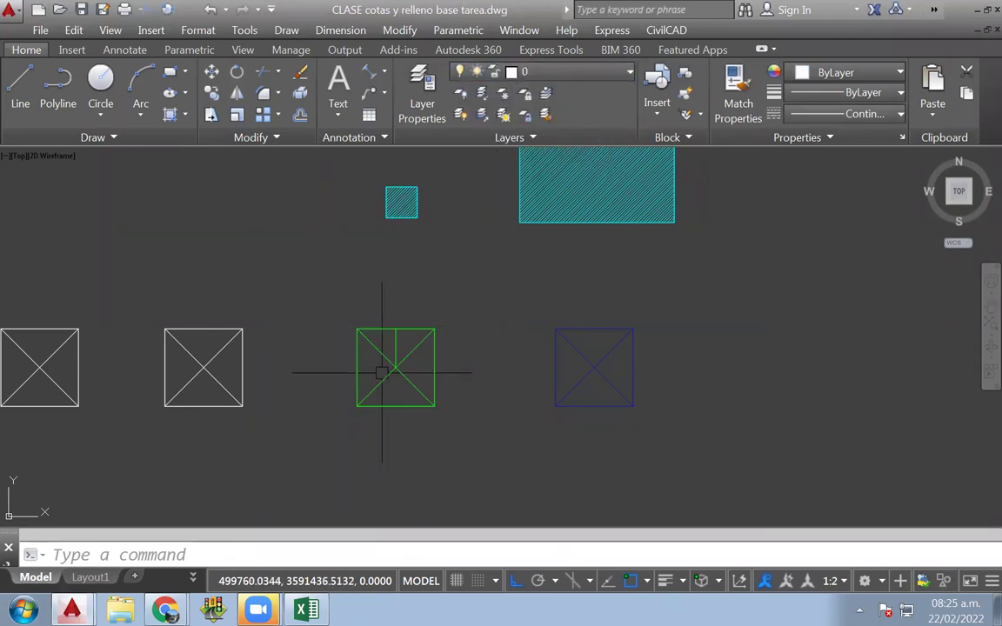
# Step: Move the rightmost blue block onto the AUX layer and deselect it
pyautogui.moveTo(448, 374); pyautogui.dragTo(484, 351, button='middle')
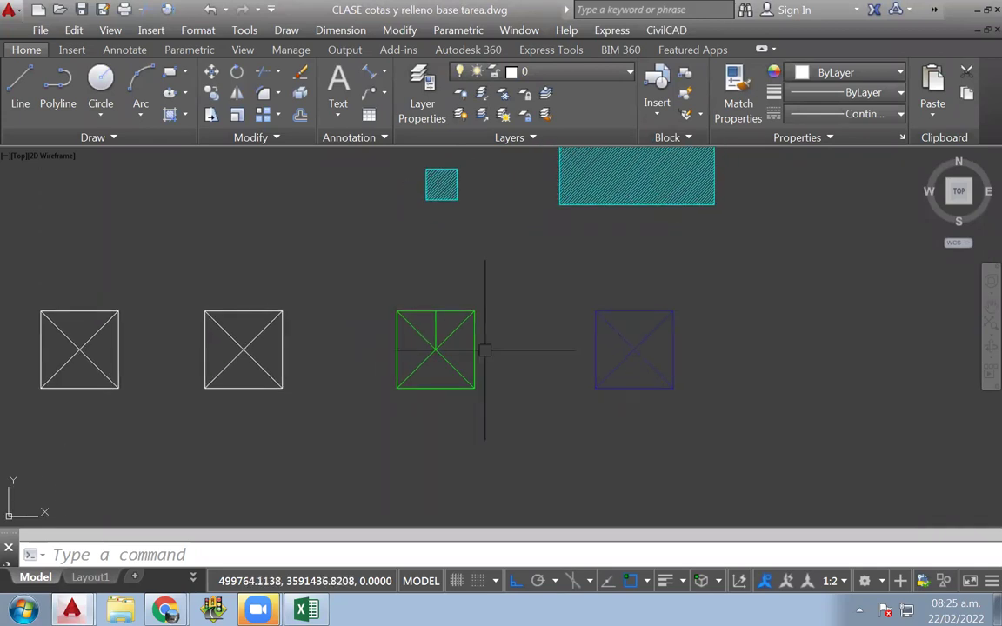
pyautogui.scroll(-4, 485, 350)
pyautogui.scroll(4, 426, 354)
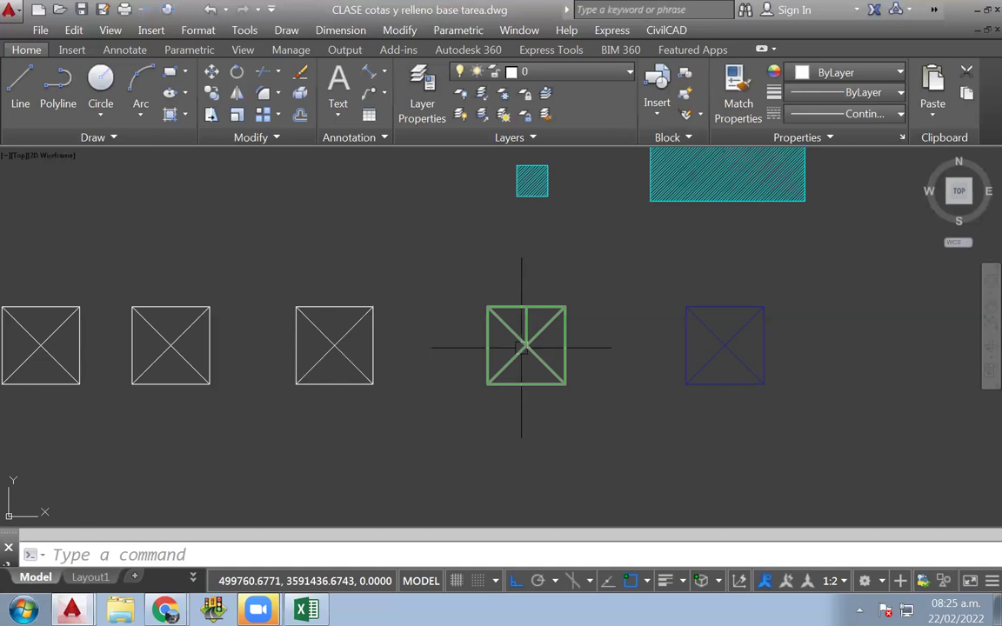
pyautogui.scroll(-4, 522, 348)
pyautogui.scroll(2, 600, 347)
pyautogui.click(599, 343)
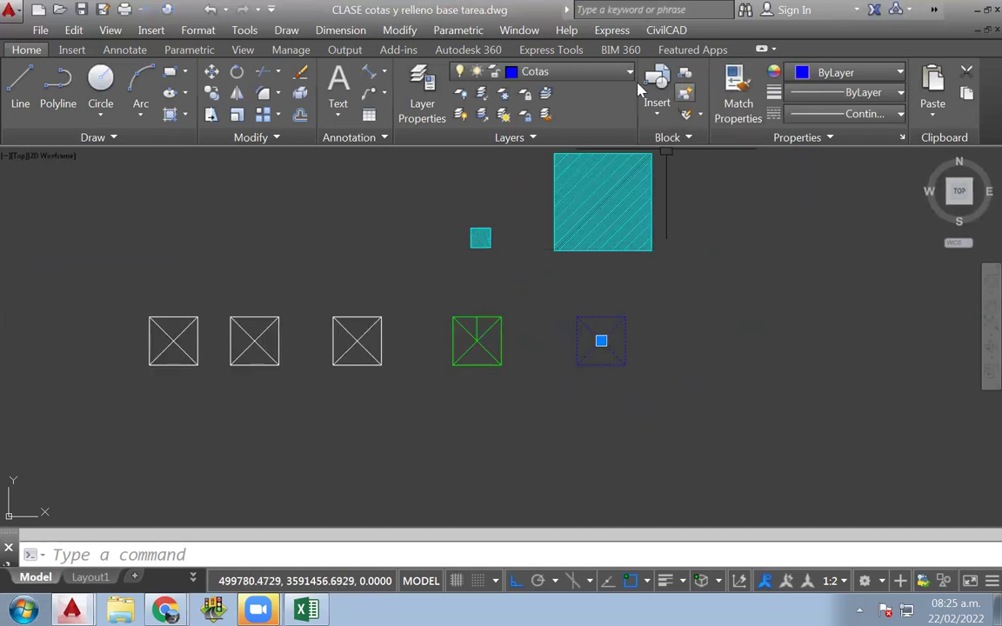
pyautogui.click(609, 71)
pyautogui.click(522, 114)
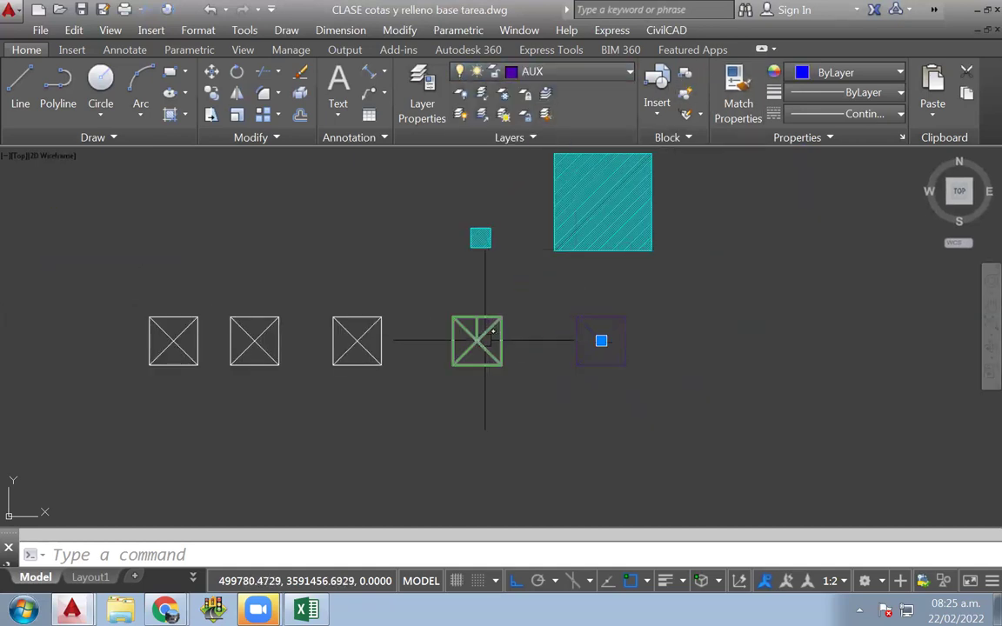
pyautogui.press('Escape')
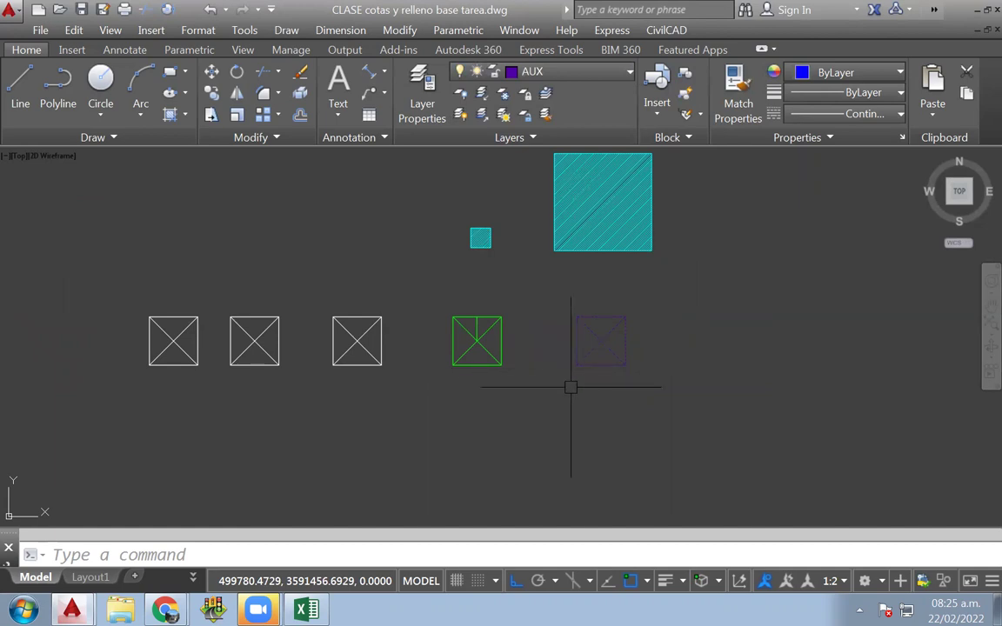
pyautogui.press('Escape')
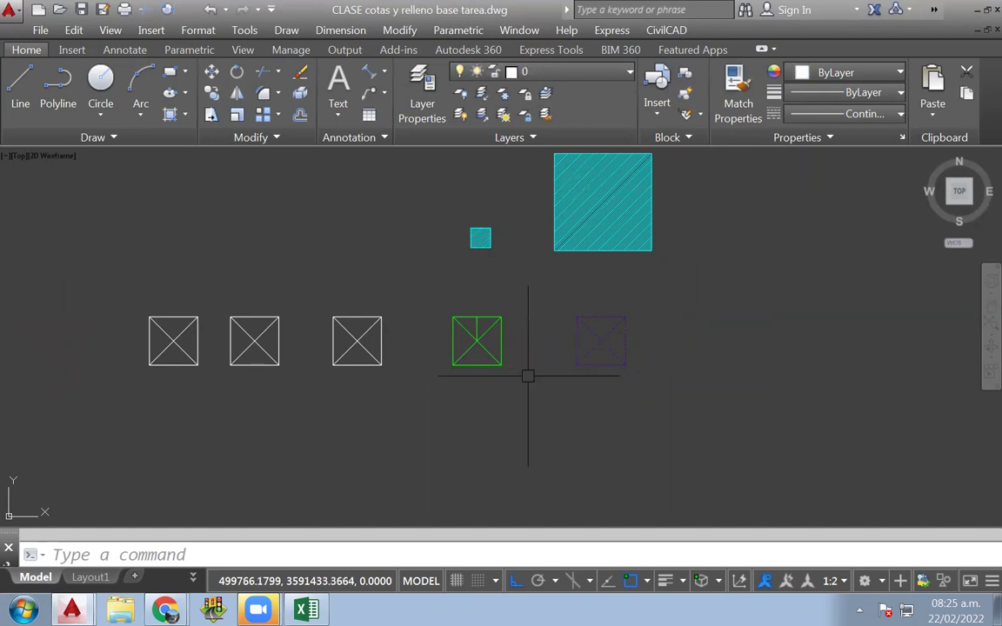
pyautogui.scroll(2, 466, 355)
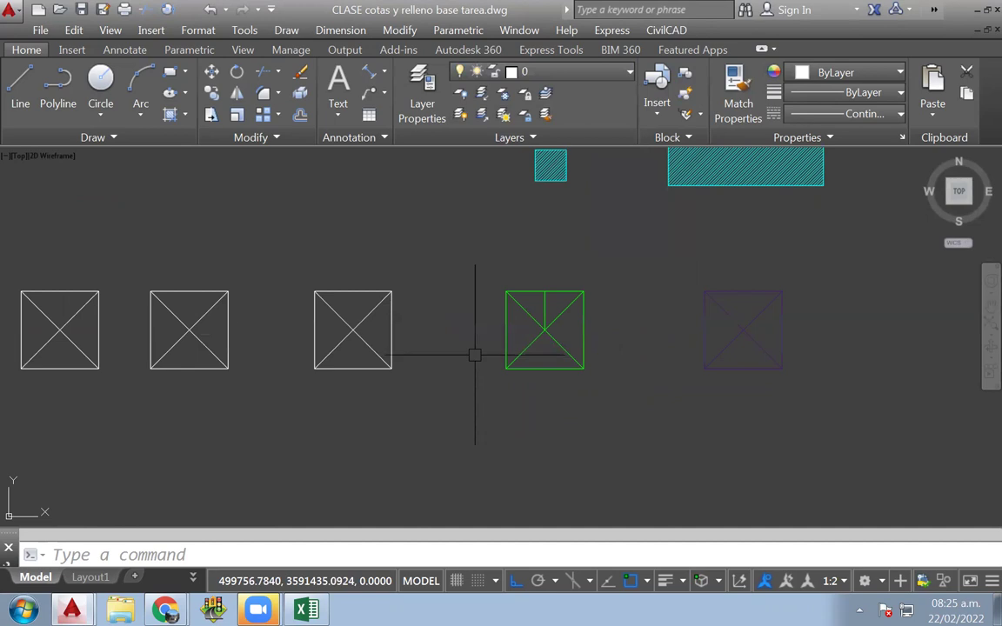
pyautogui.scroll(-2, 557, 322)
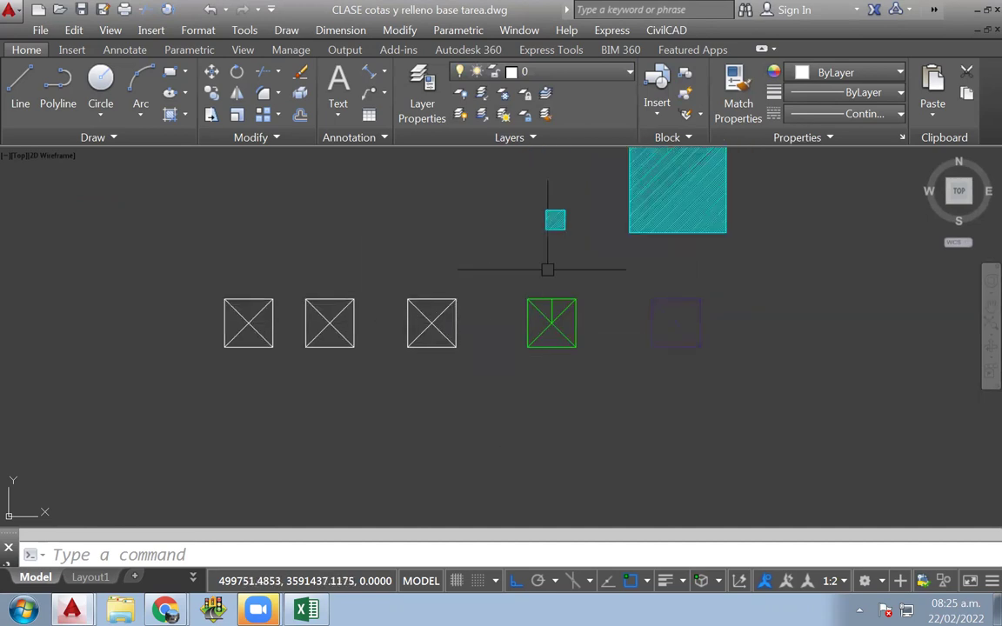
pyautogui.scroll(2, 553, 320)
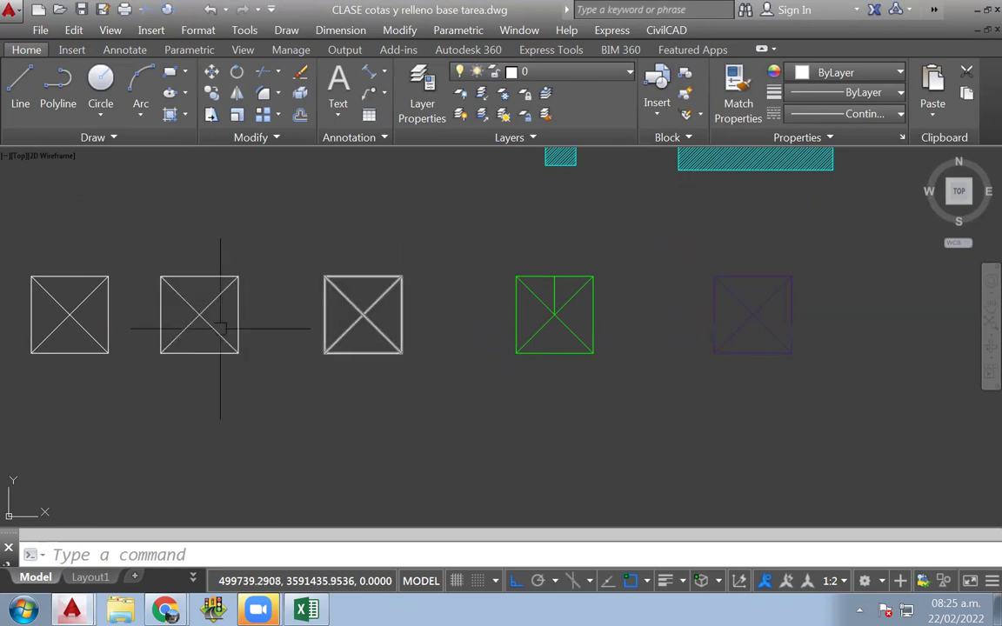
# Step: Open the third white crossed-square block in the Block Editor from its right-click menu
pyautogui.click(353, 325)
pyautogui.rightClick(352, 329)
pyautogui.click(656, 214)
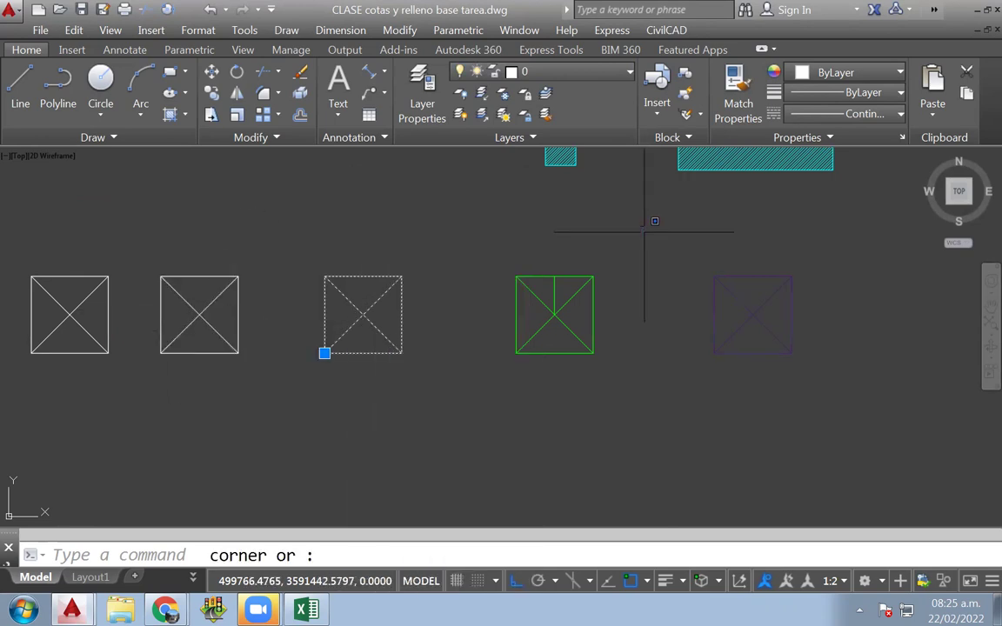
pyautogui.press('Escape')
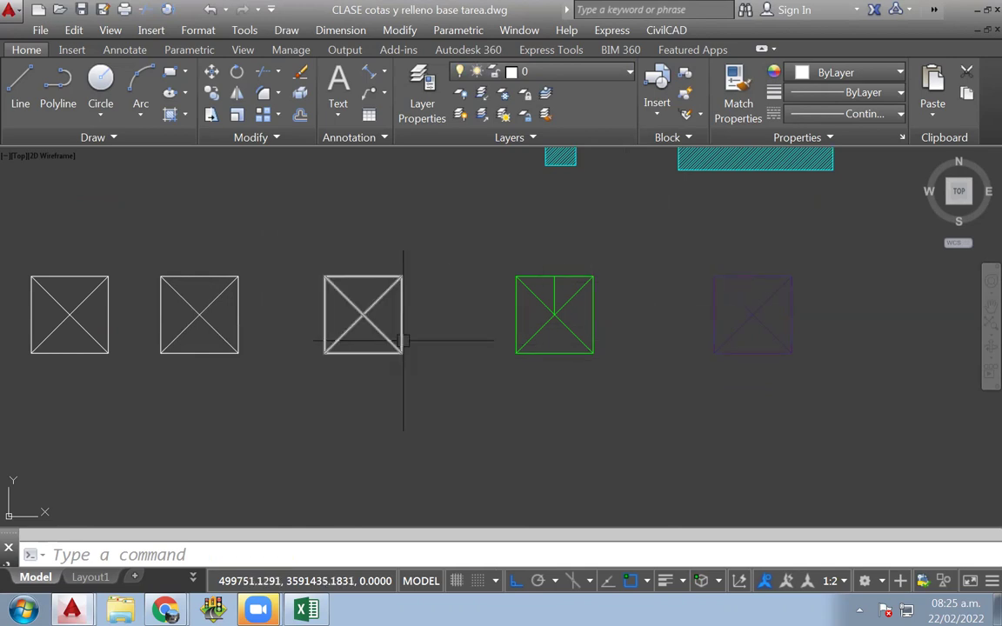
pyautogui.click(358, 309)
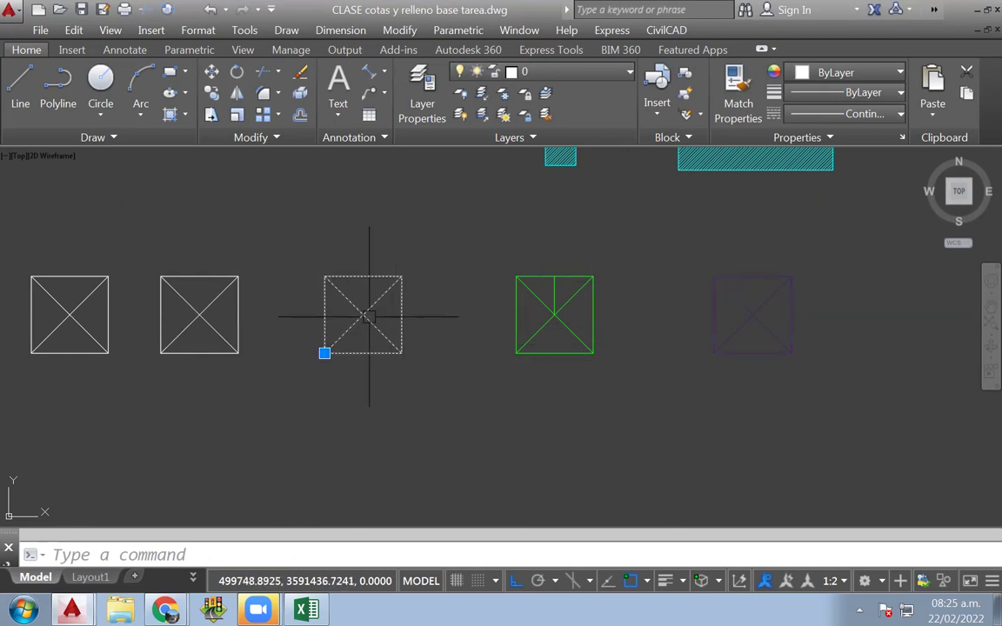
pyautogui.rightClick(370, 313)
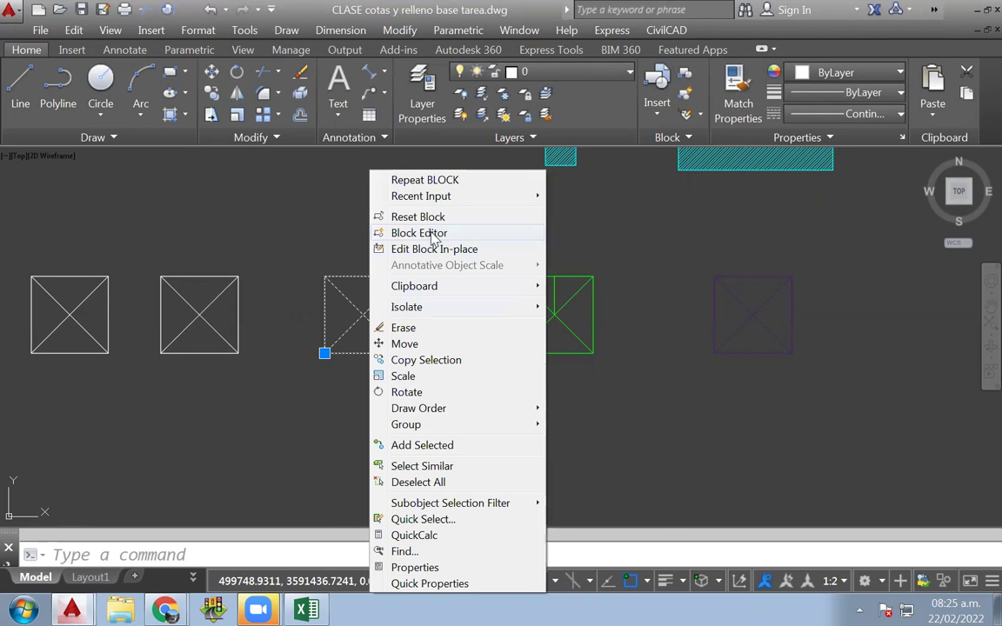
pyautogui.click(278, 310)
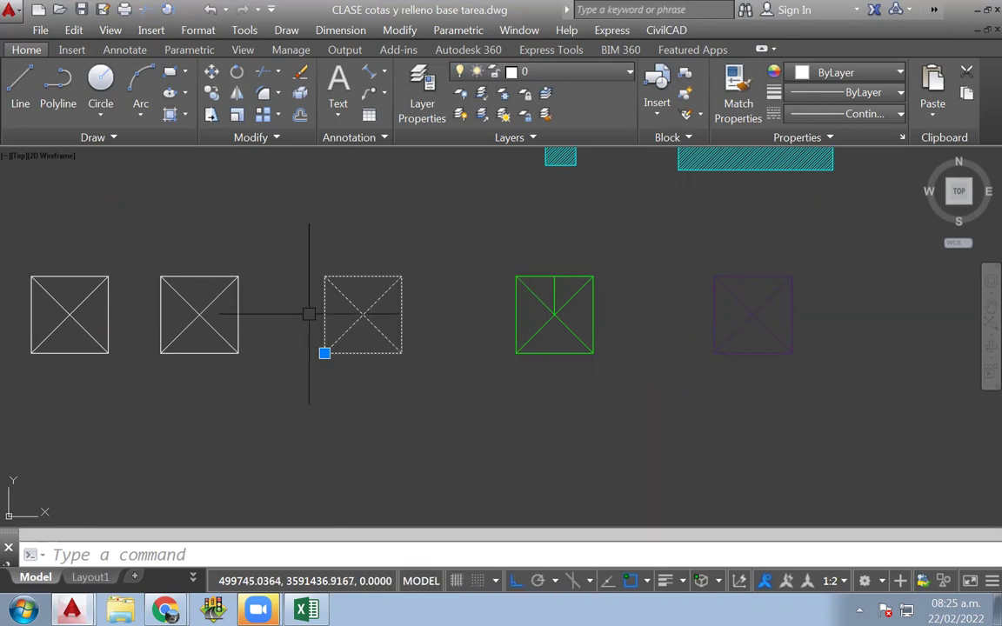
pyautogui.rightClick(341, 311)
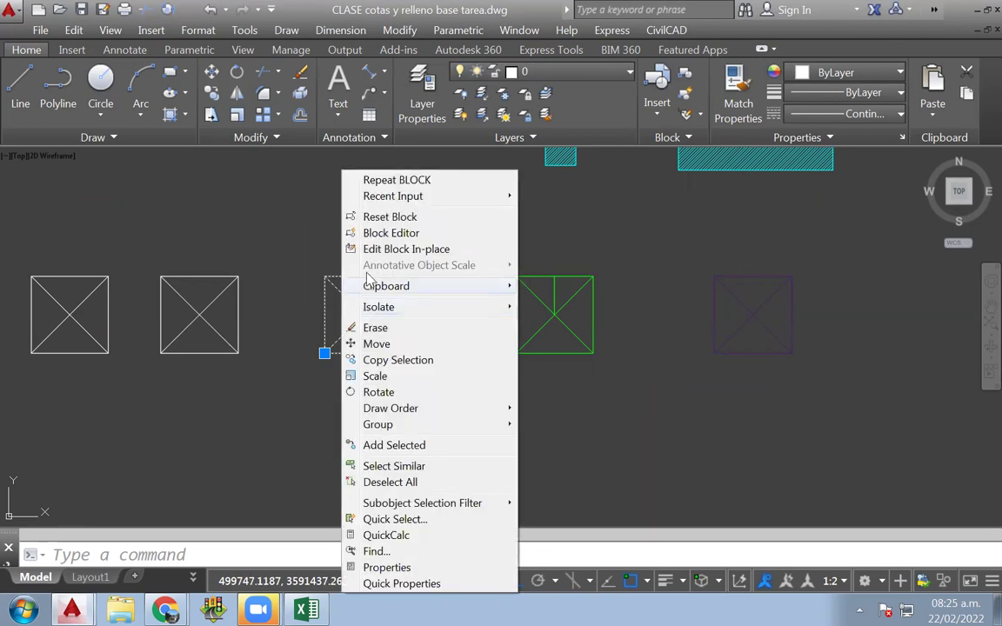
pyautogui.click(391, 232)
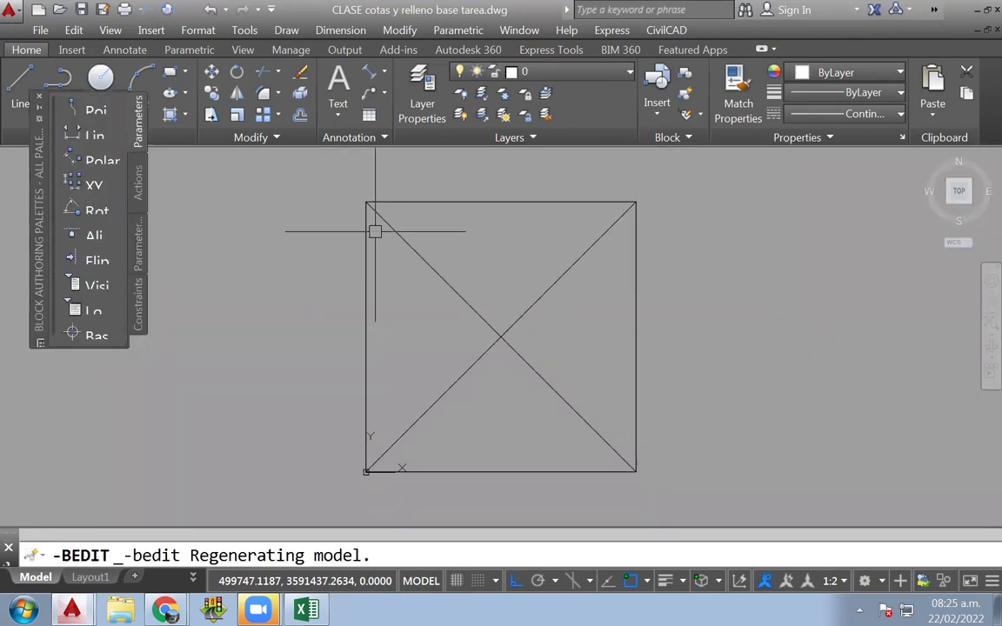
# Step: Draw a circle centred on the diagonals' intersection inside block c1
pyautogui.click(195, 196)
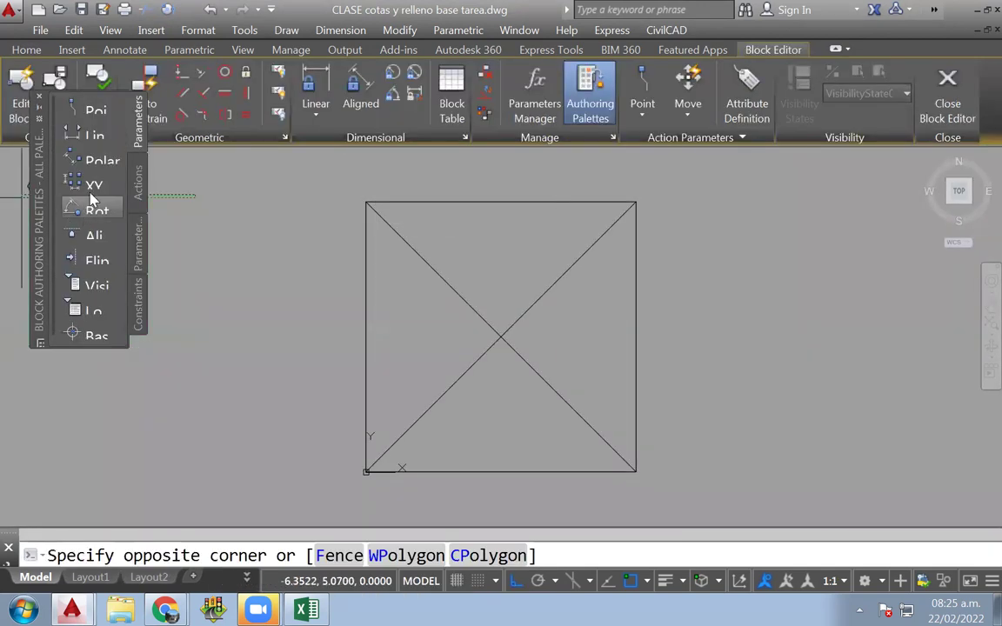
pyautogui.click(40, 97)
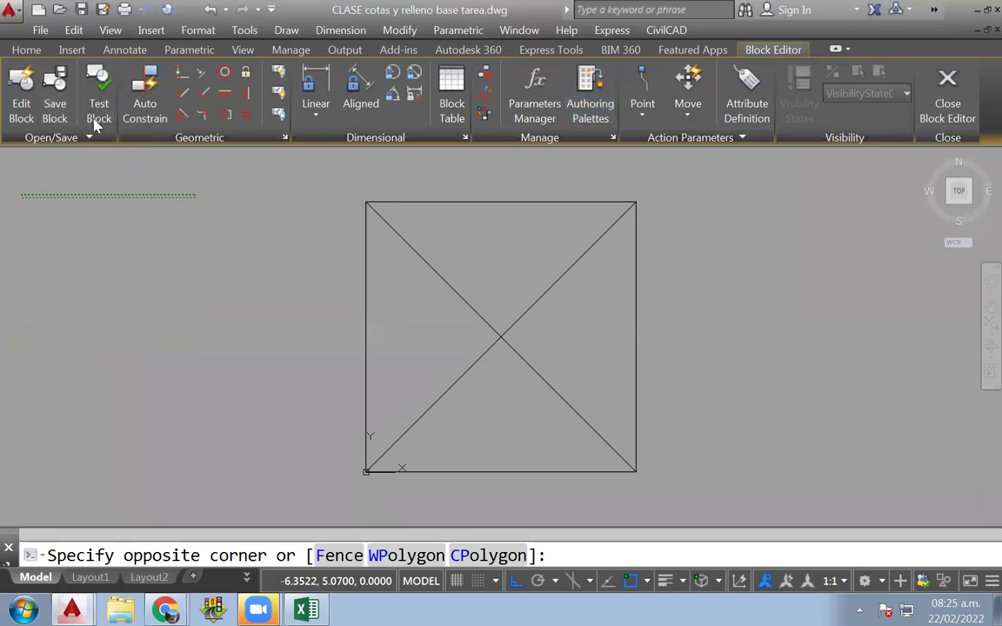
pyautogui.click(28, 50)
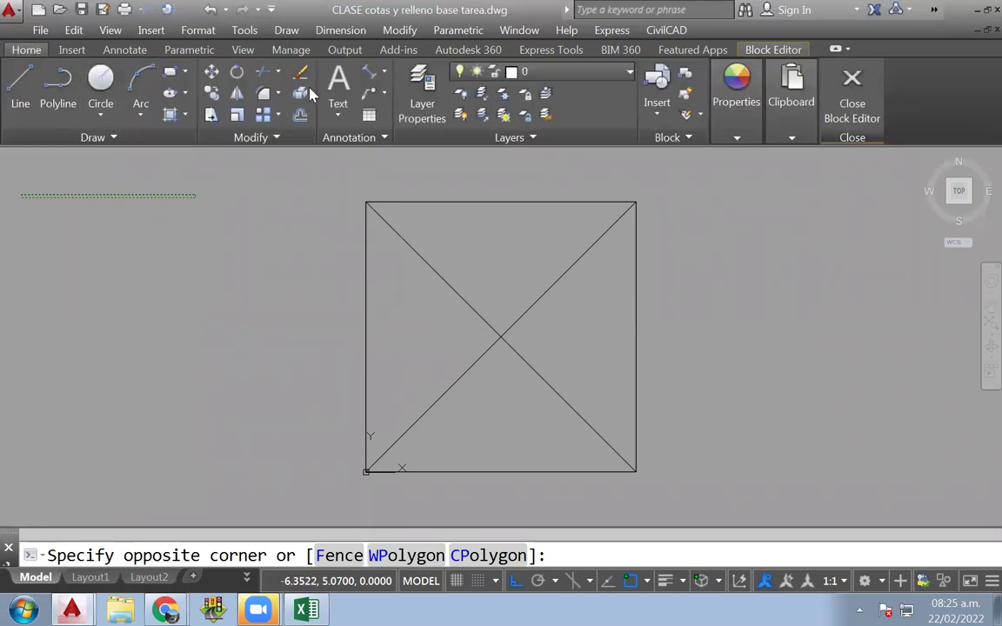
pyautogui.click(100, 82)
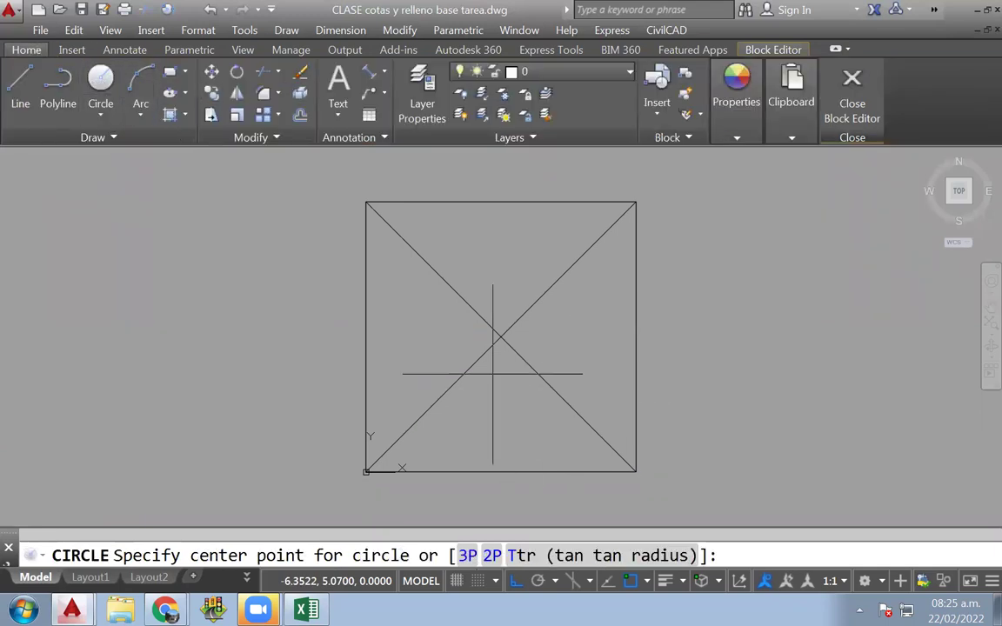
pyautogui.click(501, 336)
pyautogui.click(529, 407)
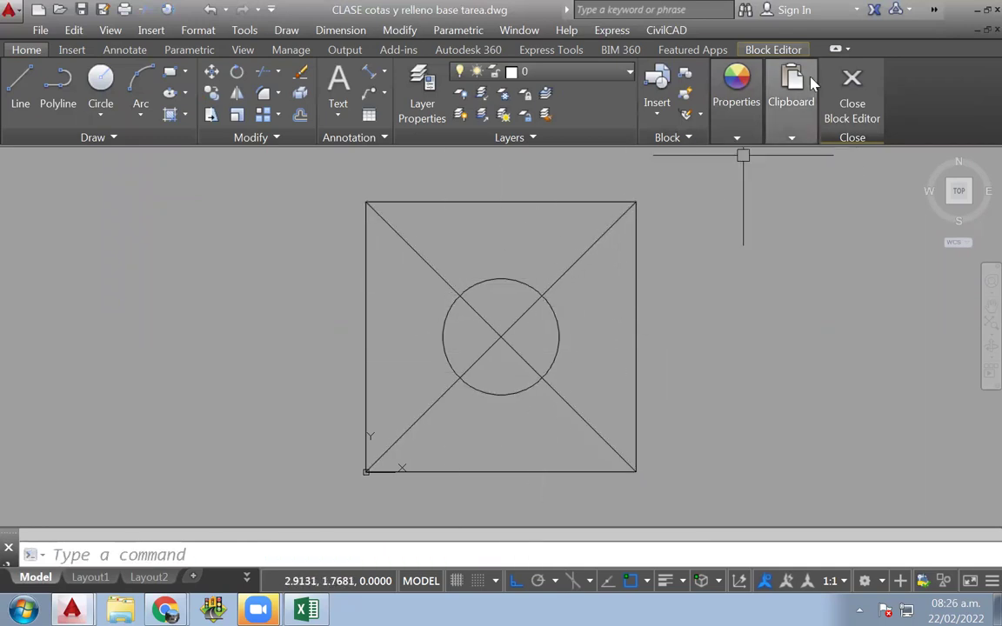
# Step: Close the Block Editor saving changes to c1, and pan the blocks into view
pyautogui.click(855, 79)
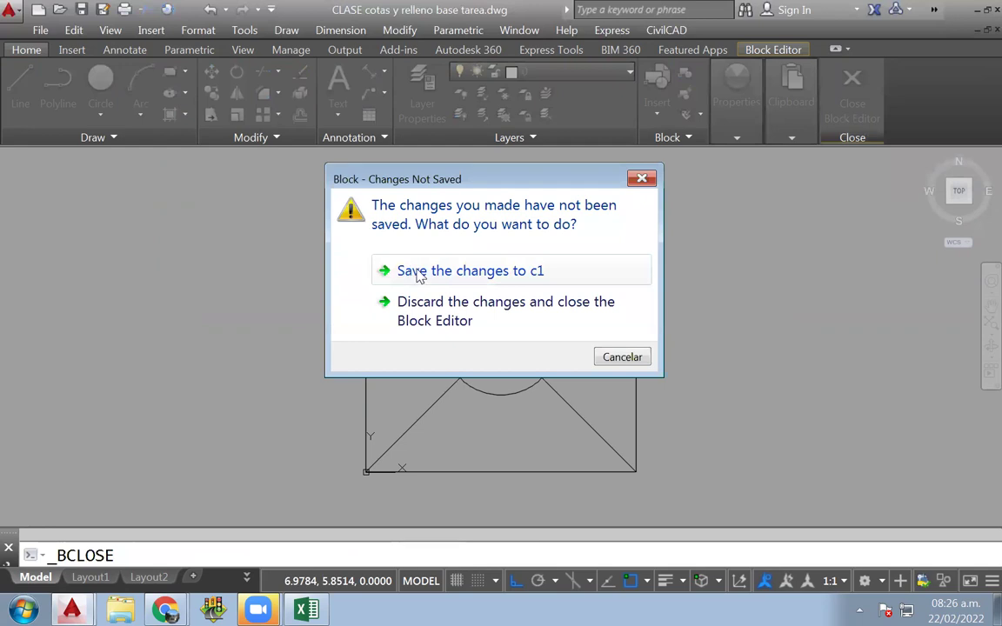
pyautogui.click(411, 274)
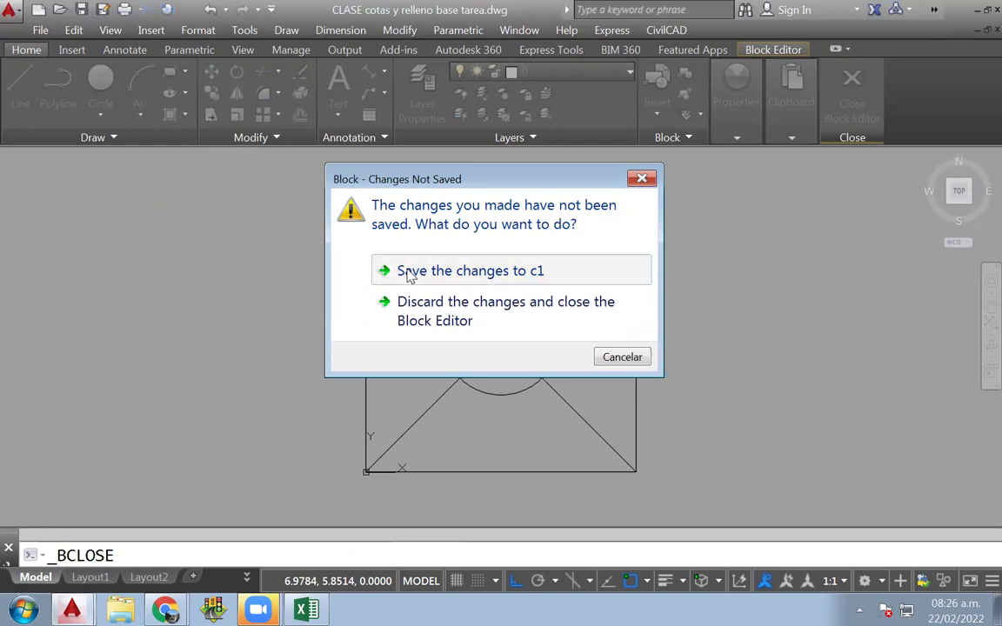
pyautogui.click(412, 272)
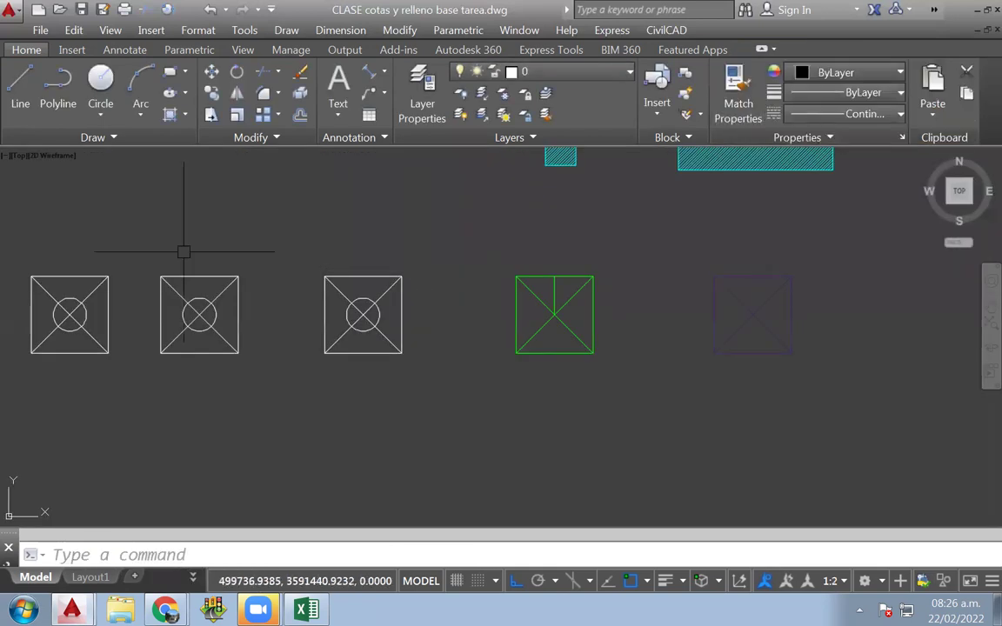
pyautogui.moveTo(324, 271); pyautogui.dragTo(473, 297, button='middle')
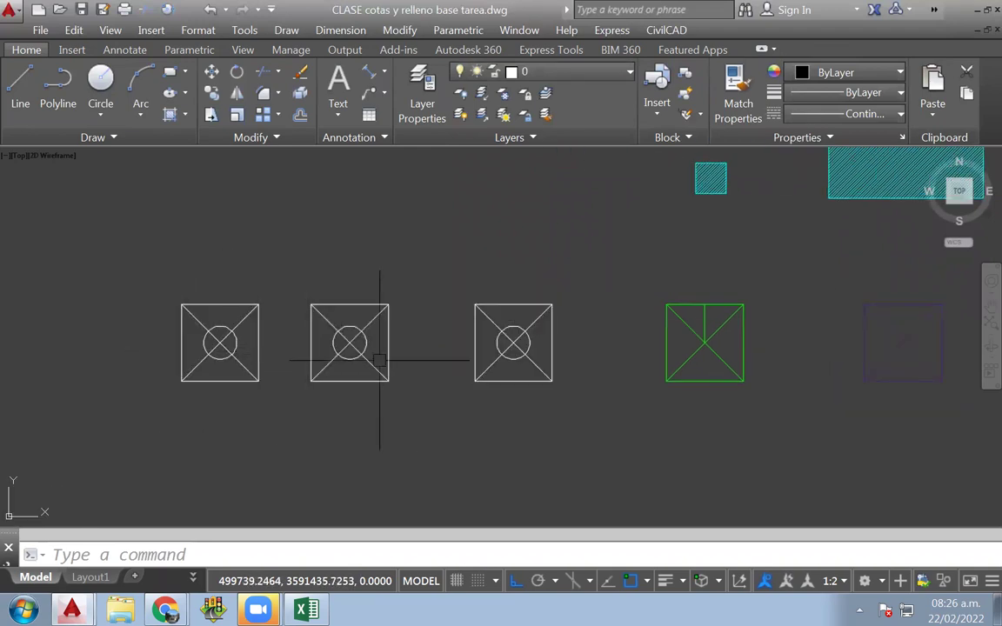
pyautogui.scroll(-5, 383, 369)
pyautogui.scroll(3, 396, 374)
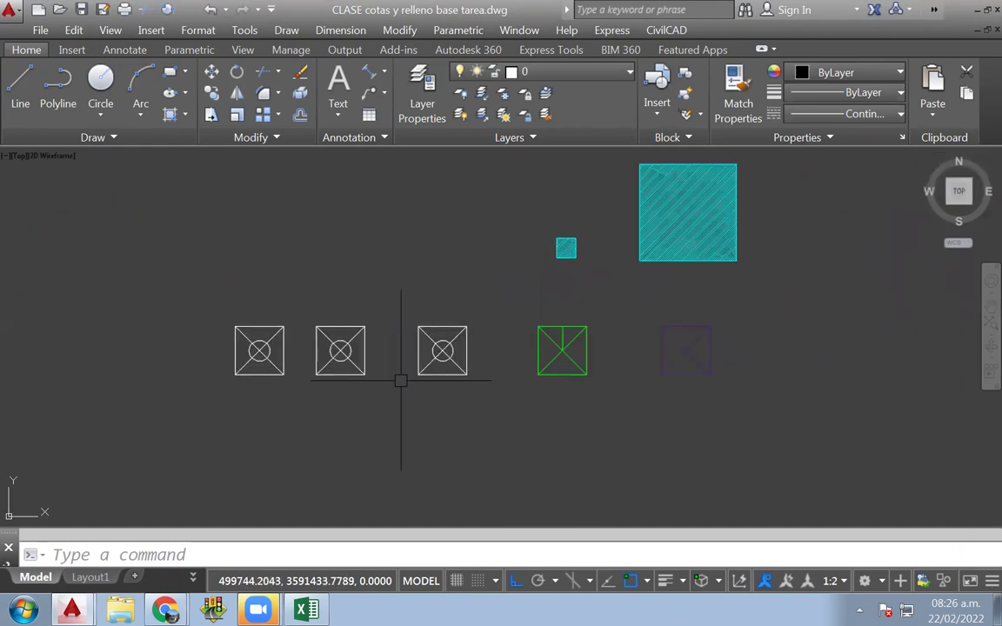
# Step: Put the purple crossed square on the Defpoints layer so it turns cyan, then deselect it
pyautogui.click(708, 328)
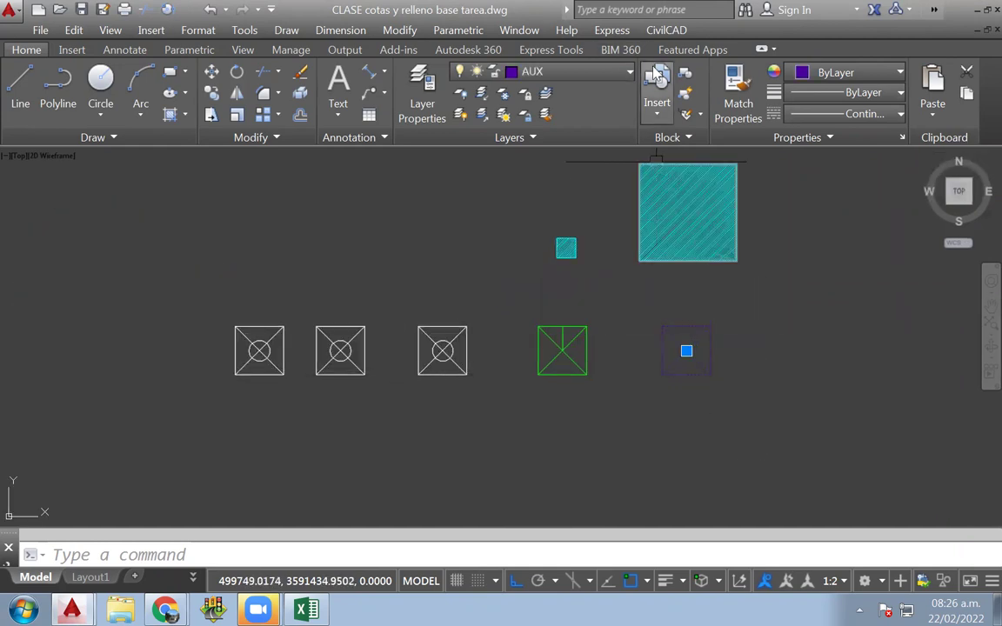
pyautogui.click(601, 71)
pyautogui.click(557, 157)
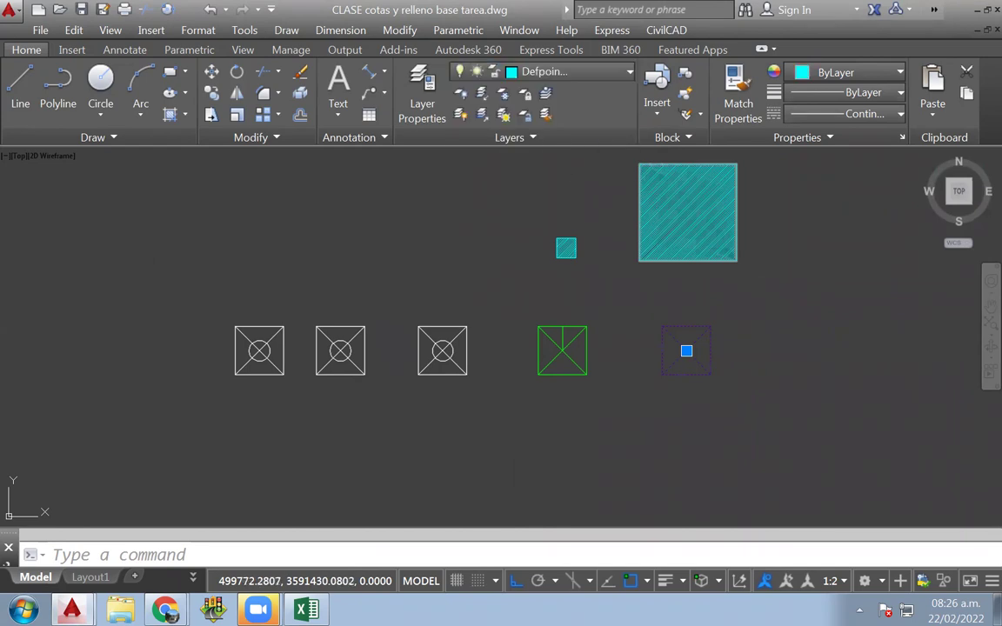
pyautogui.press('Escape')
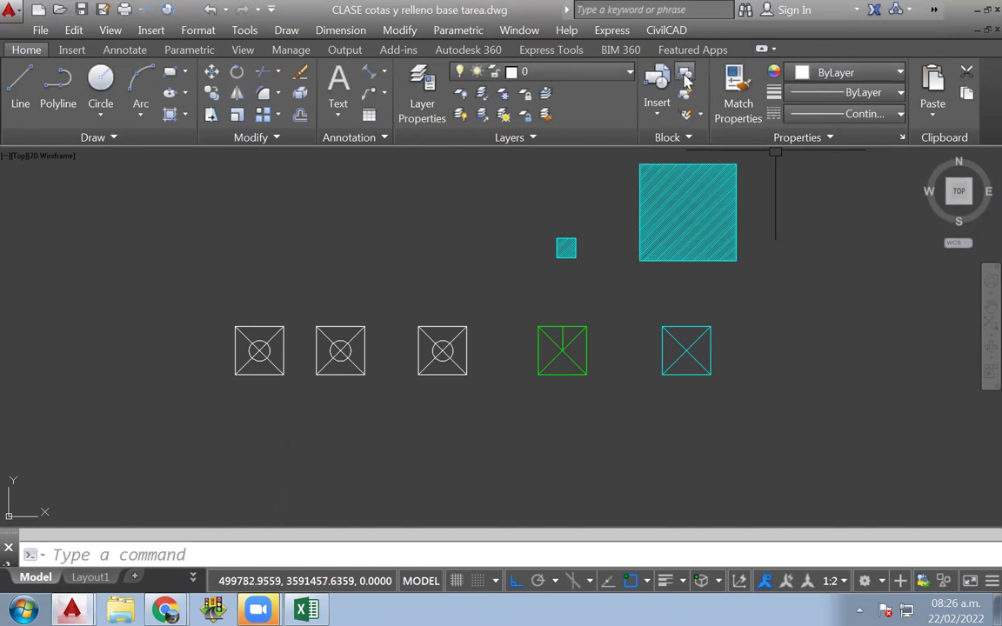
pyautogui.click(659, 117)
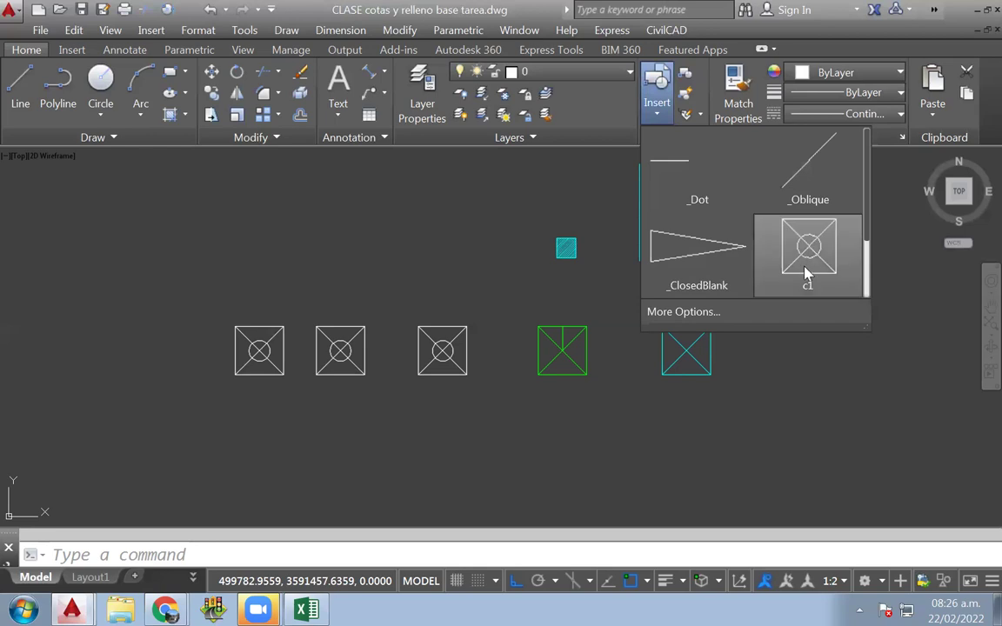
pyautogui.scroll(-1, 868, 250)
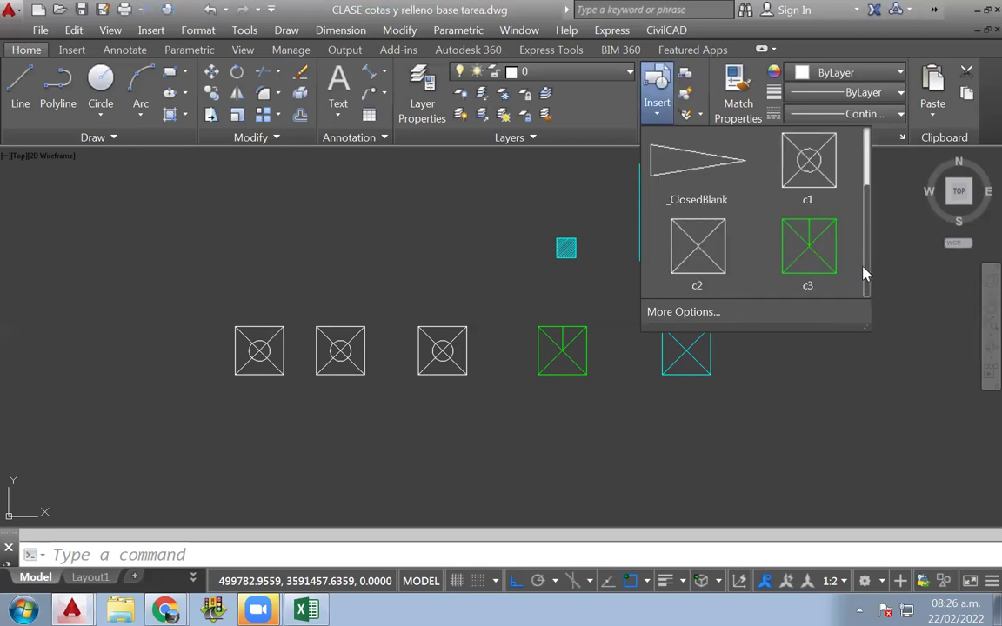
pyautogui.scroll(1, 722, 248)
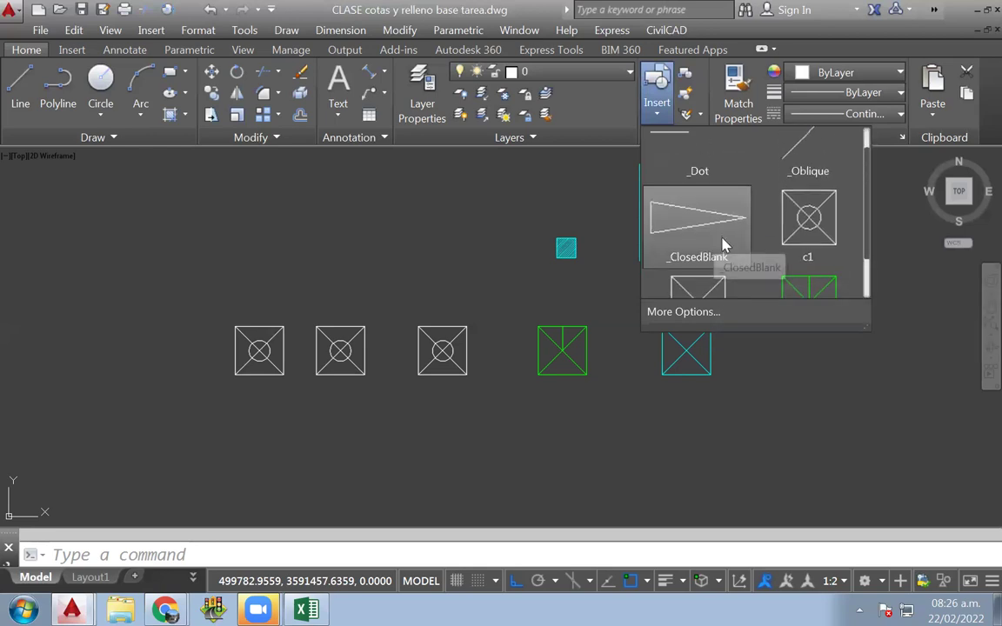
pyautogui.scroll(-1, 722, 234)
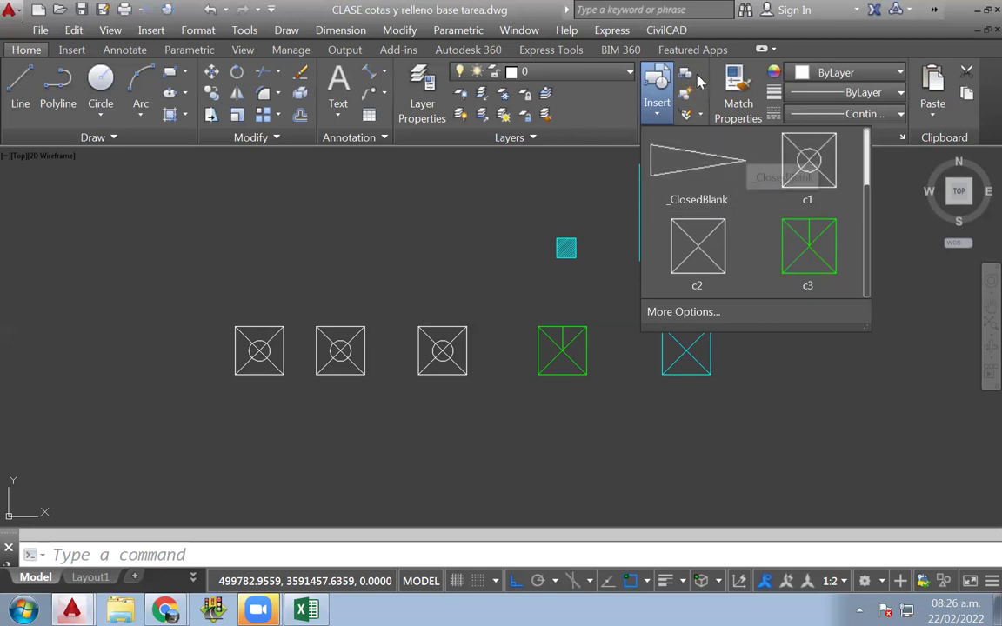
pyautogui.press('Escape')
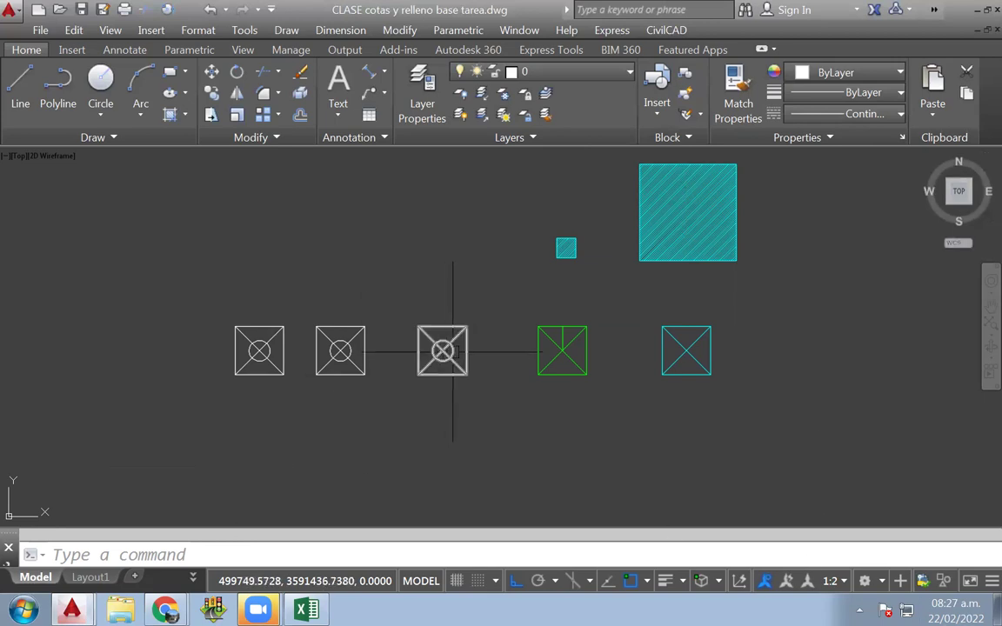
pyautogui.click(422, 375)
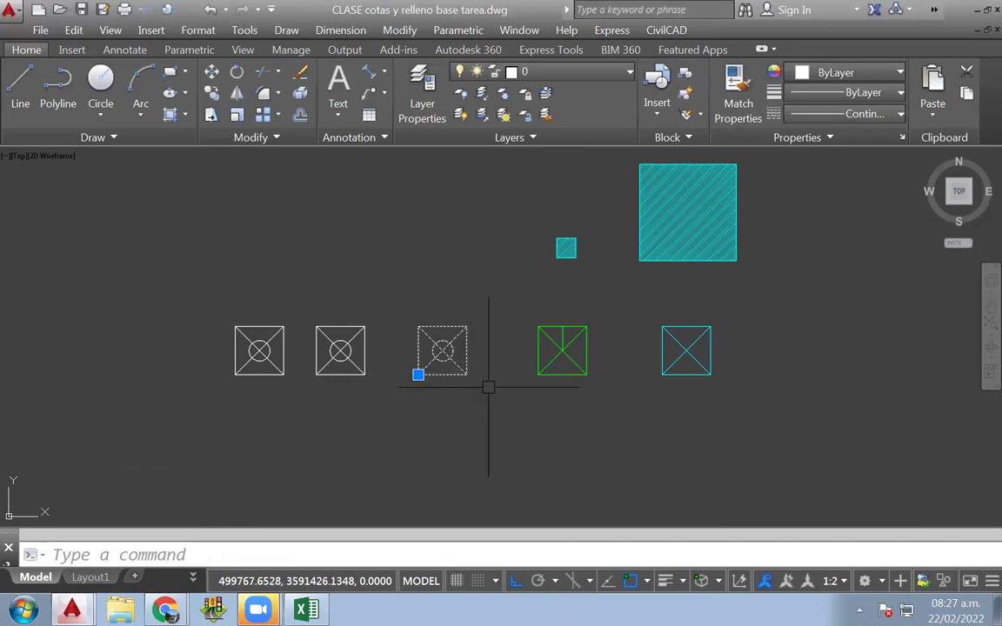
pyautogui.scroll(4, 445, 353)
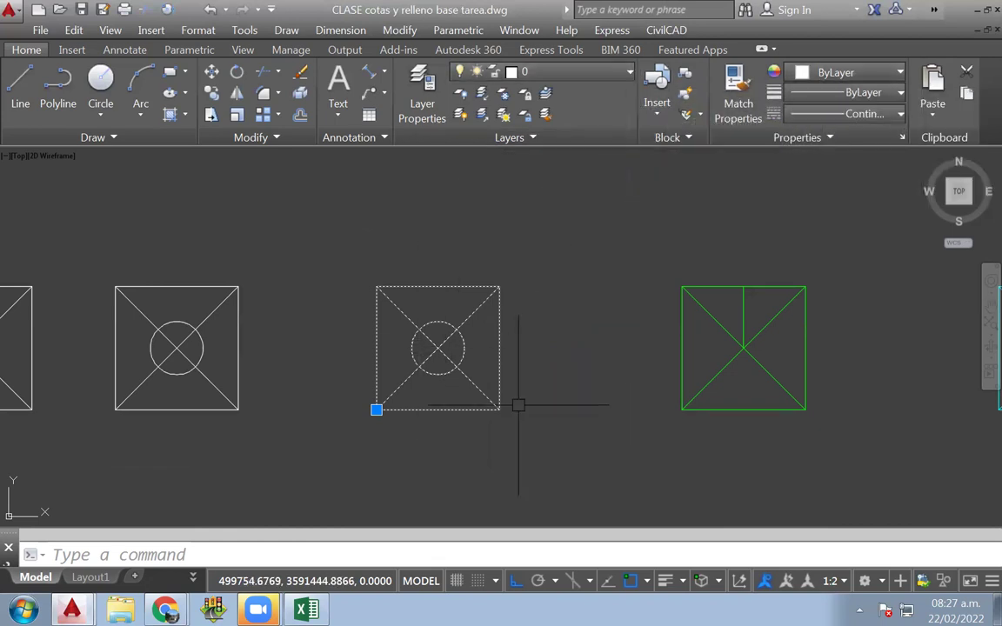
pyautogui.scroll(-4, 518, 405)
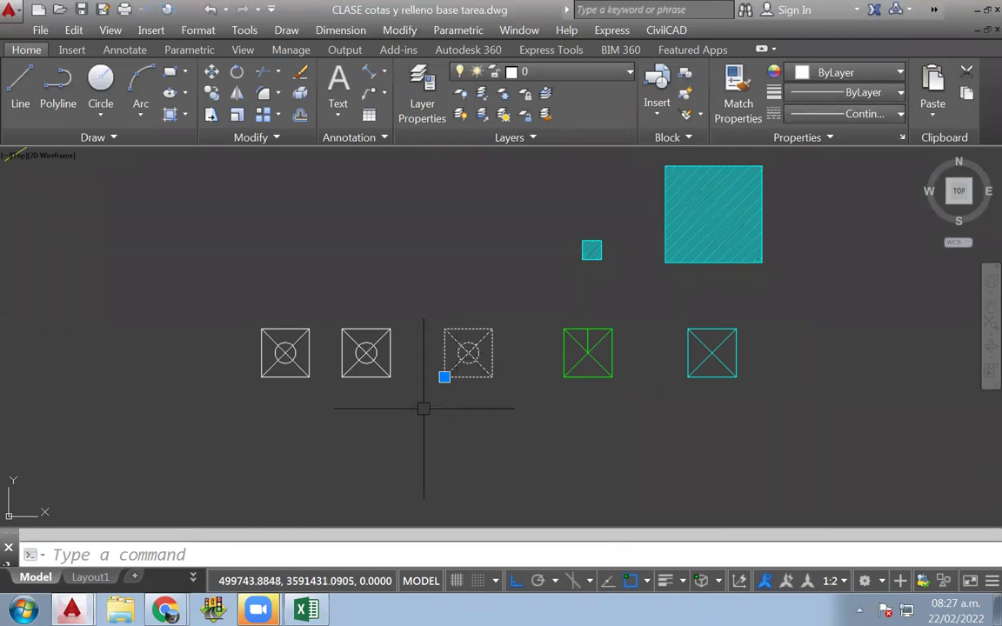
pyautogui.scroll(-3, 456, 404)
pyautogui.scroll(7, 450, 393)
pyautogui.press('Escape')
pyautogui.click(479, 374)
pyautogui.click(418, 327)
pyautogui.click(848, 76)
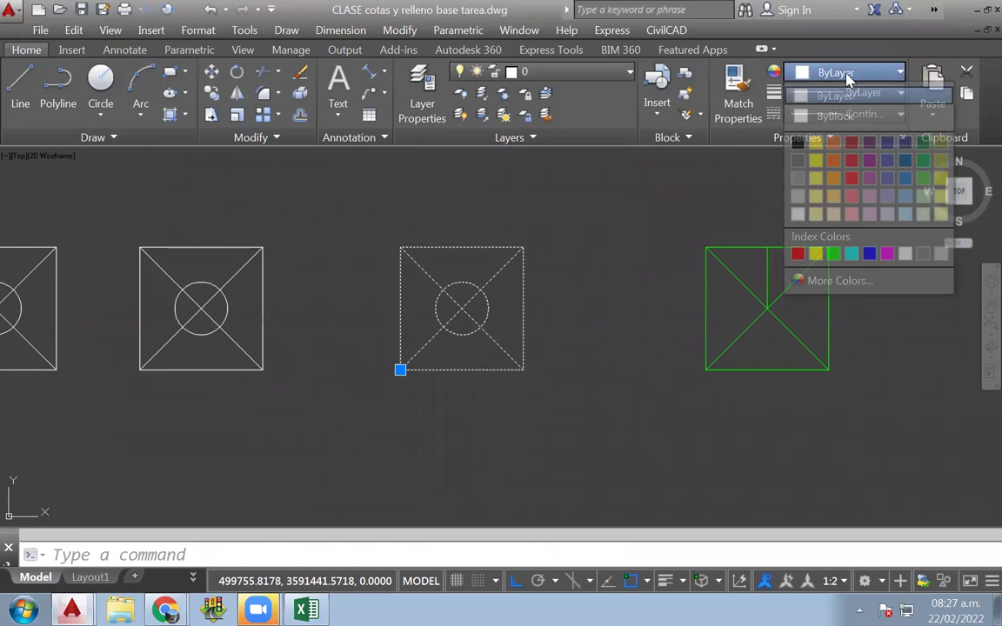
pyautogui.click(831, 162)
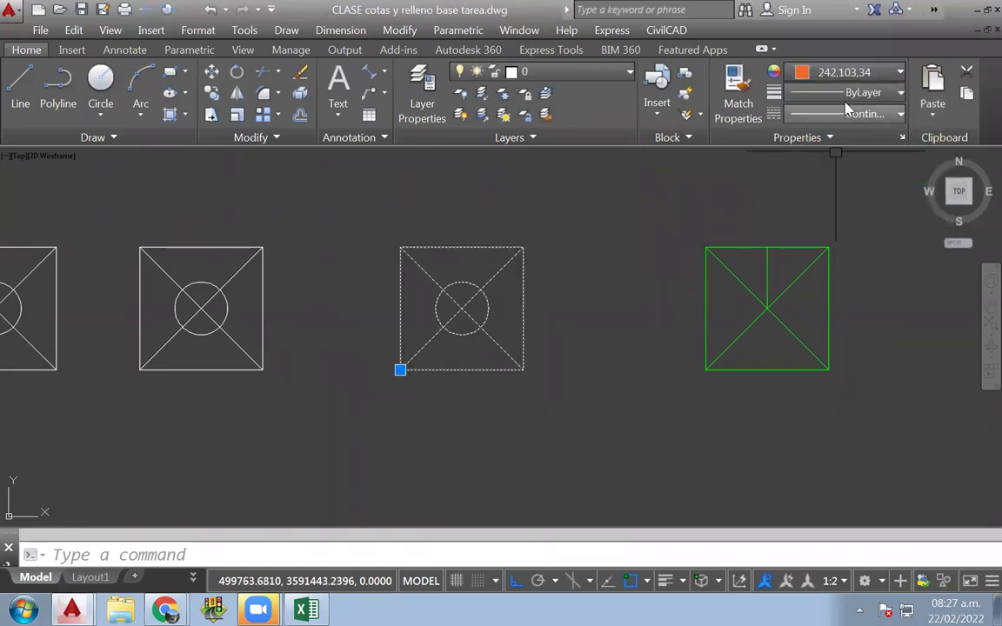
pyautogui.click(840, 73)
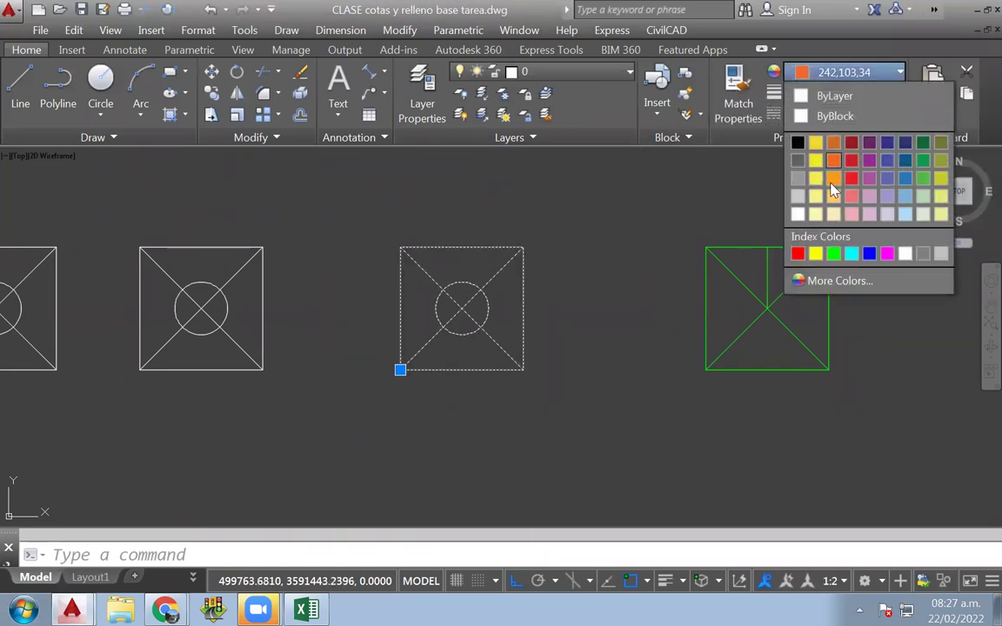
pyautogui.click(832, 178)
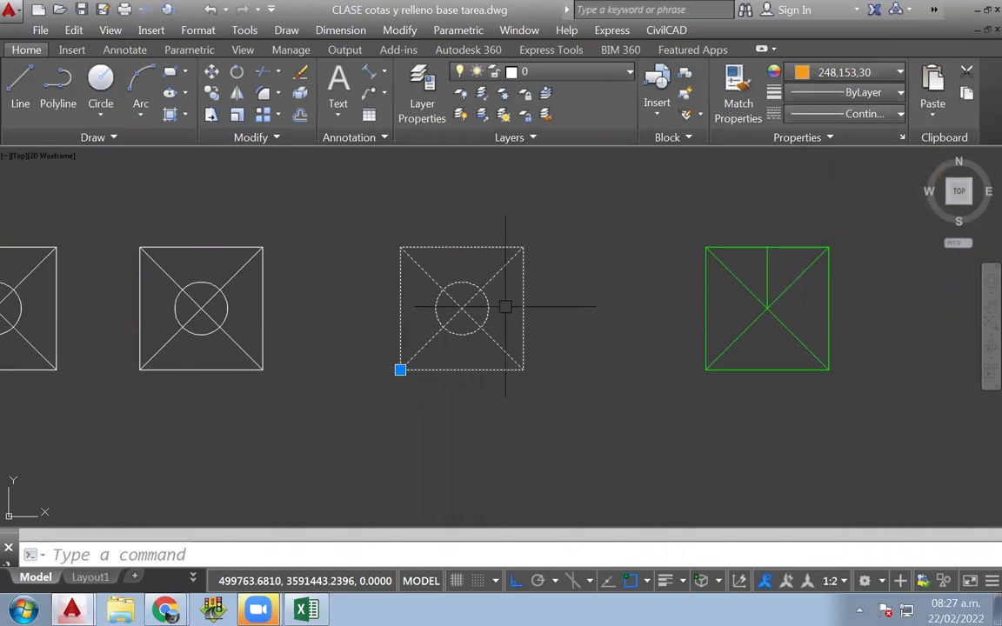
pyautogui.scroll(-6, 505, 307)
pyautogui.scroll(4, 506, 307)
pyautogui.scroll(-2, 505, 307)
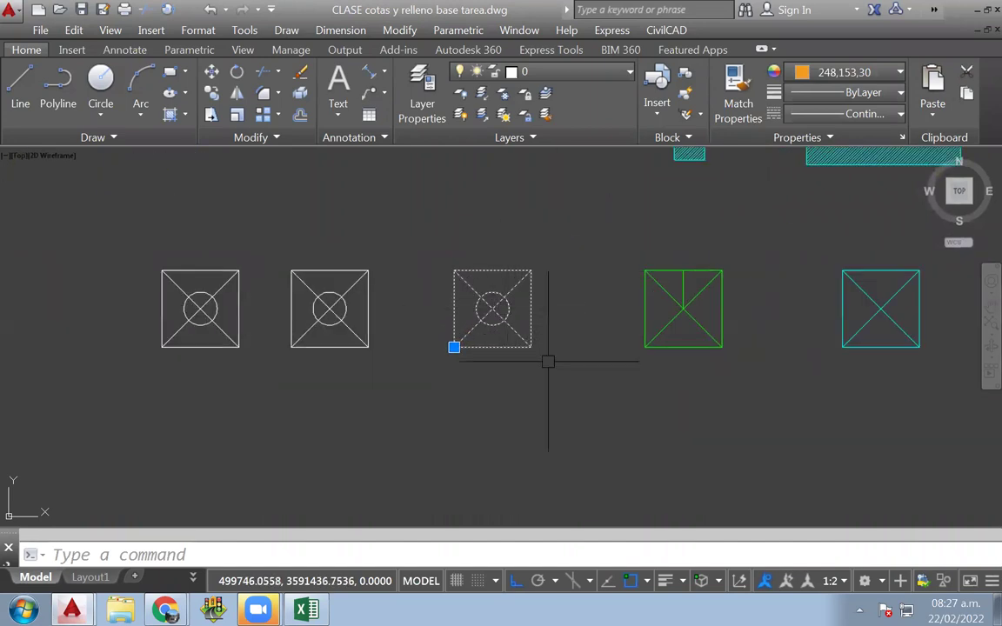
pyautogui.scroll(-2, 588, 359)
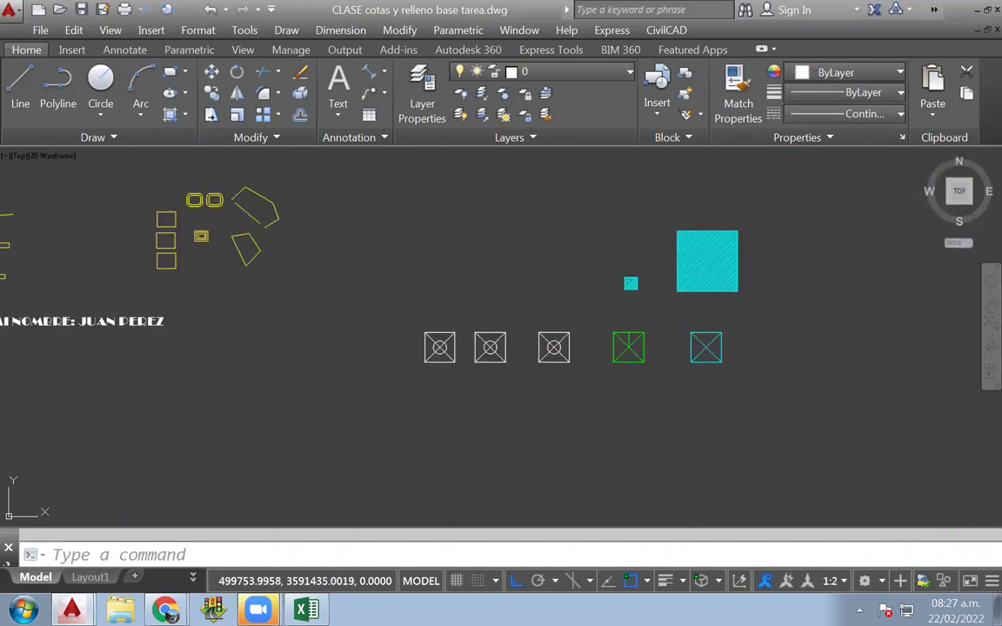
pyautogui.scroll(4, 517, 345)
pyautogui.scroll(-5, 608, 346)
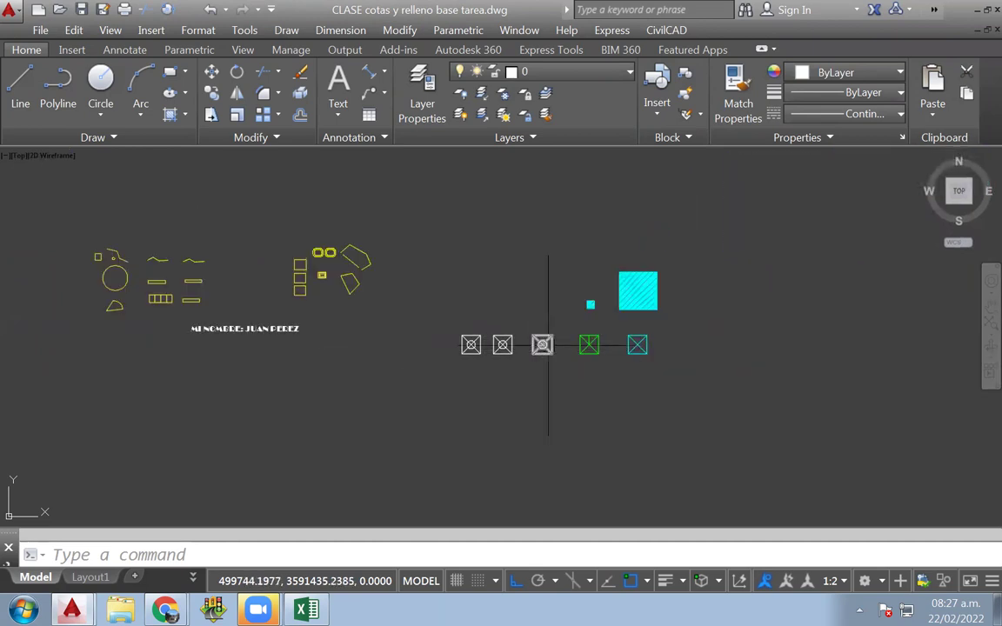
pyautogui.moveTo(567, 334); pyautogui.dragTo(560, 340, button='middle')
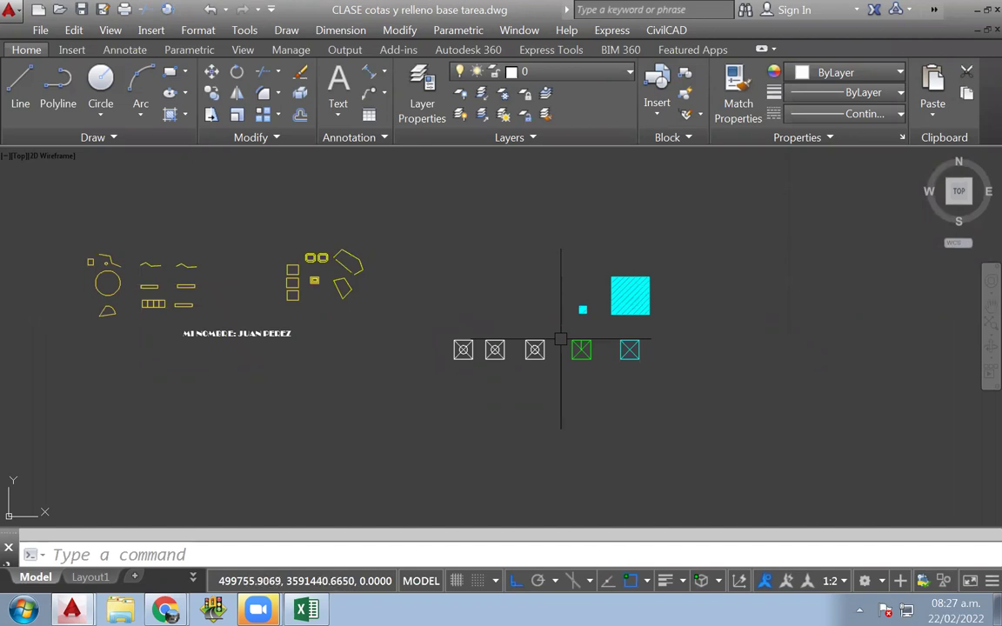
pyautogui.scroll(5, 528, 360)
# Step: Select the third crossed-square block and set its colour to red 237,31,36
pyautogui.click(608, 373)
pyautogui.click(539, 348)
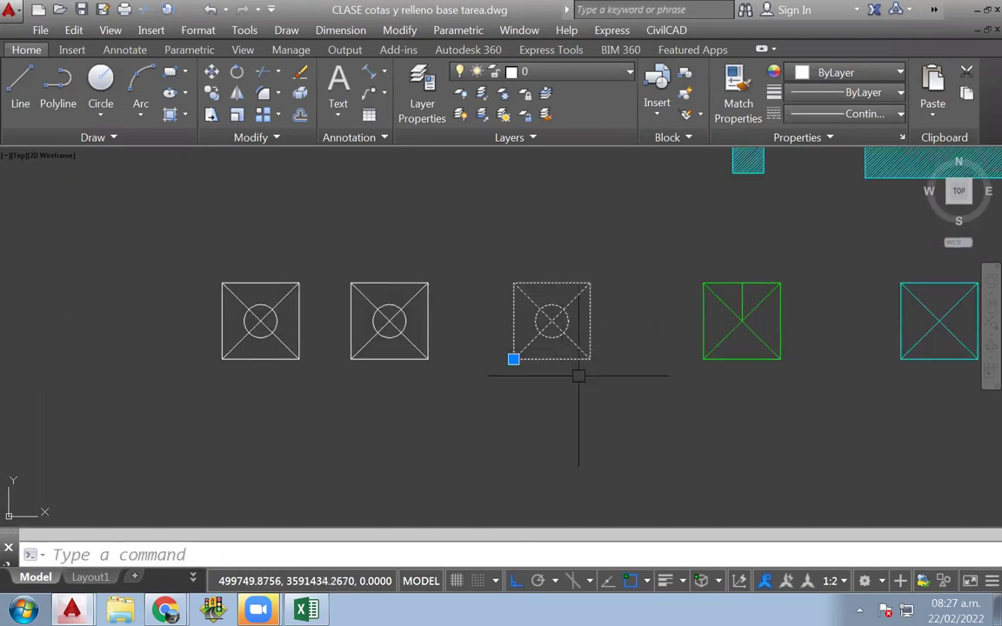
pyautogui.click(889, 77)
pyautogui.click(851, 180)
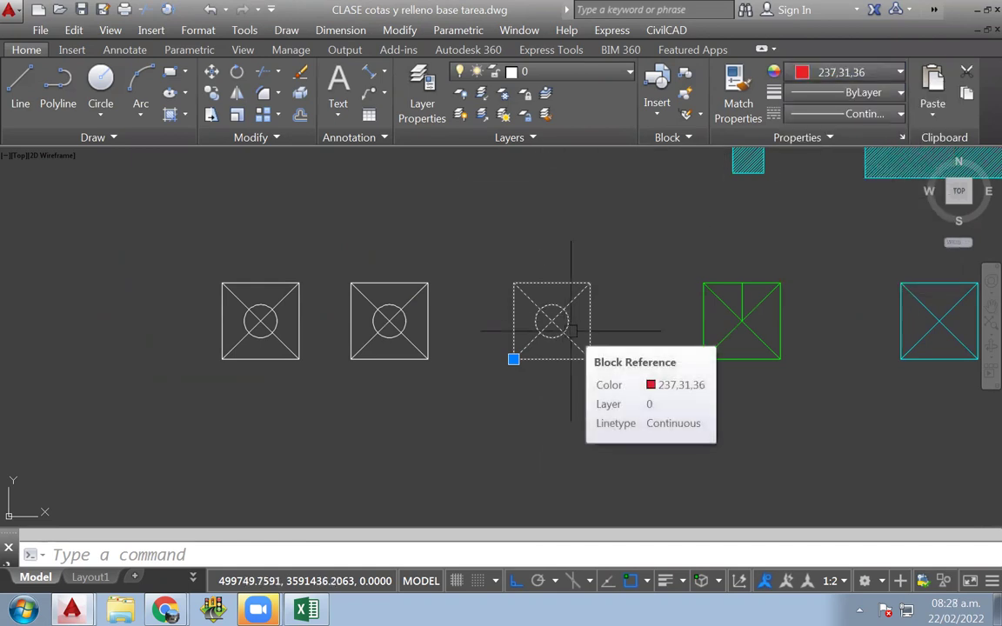
pyautogui.moveTo(624, 333); pyautogui.dragTo(561, 313, button='middle')
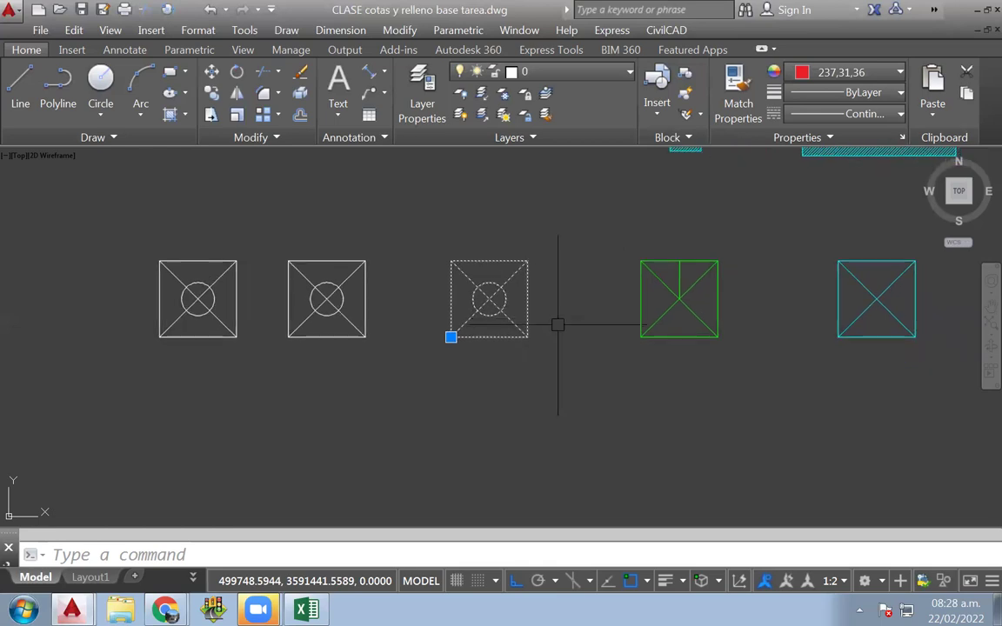
# Step: Change the block's colour to light red 242,113,114, then to ByLayer
pyautogui.click(850, 72)
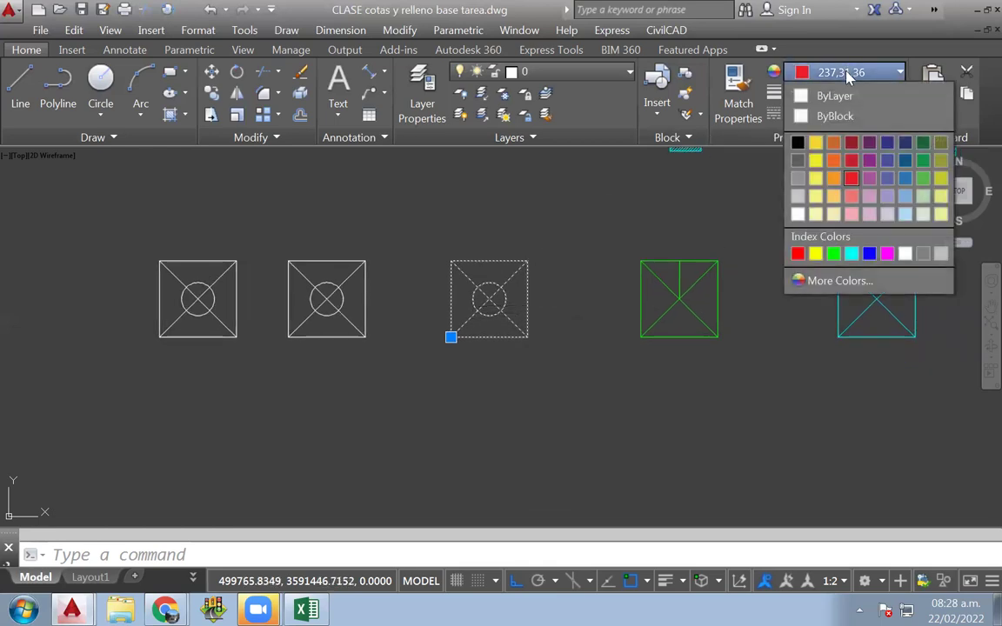
pyautogui.click(518, 313)
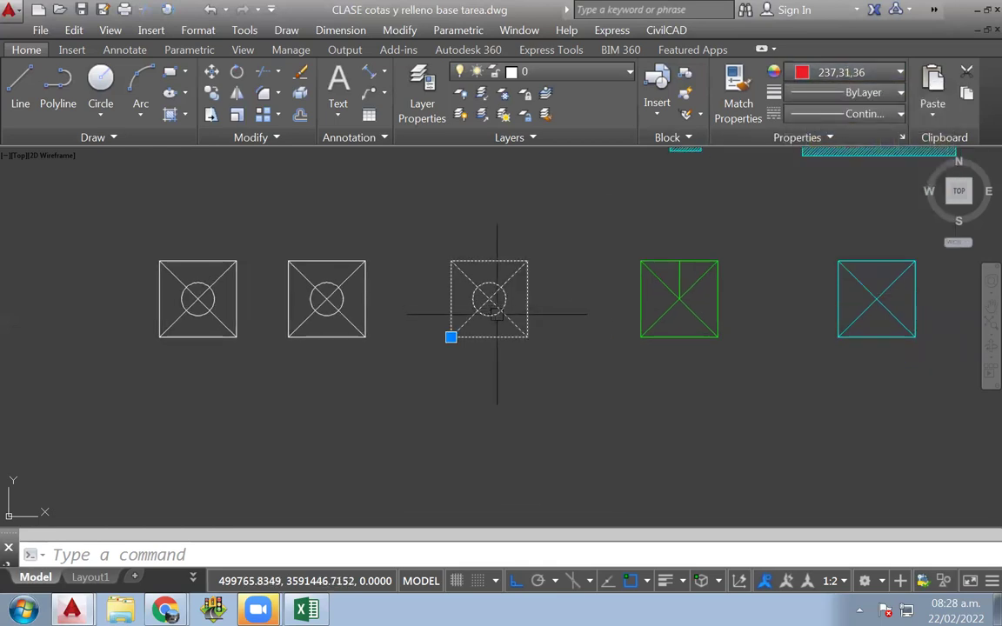
pyautogui.click(889, 73)
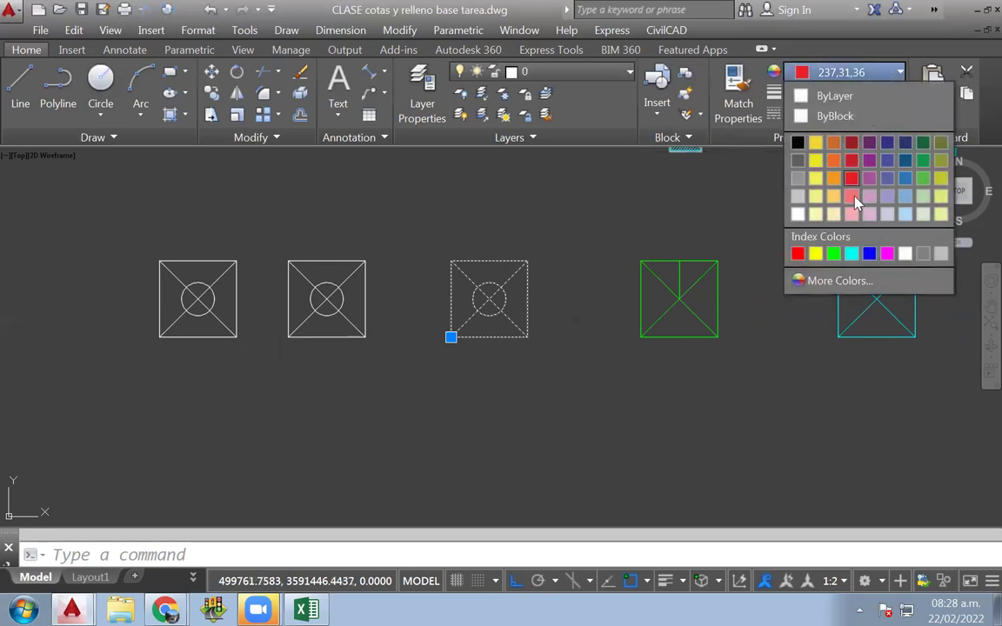
pyautogui.click(853, 199)
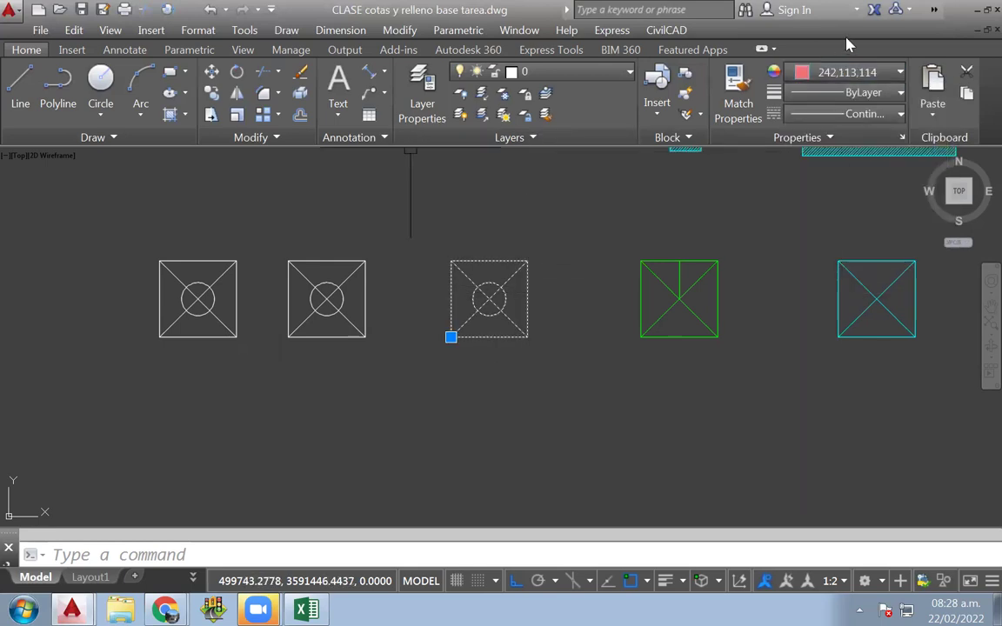
pyautogui.click(885, 70)
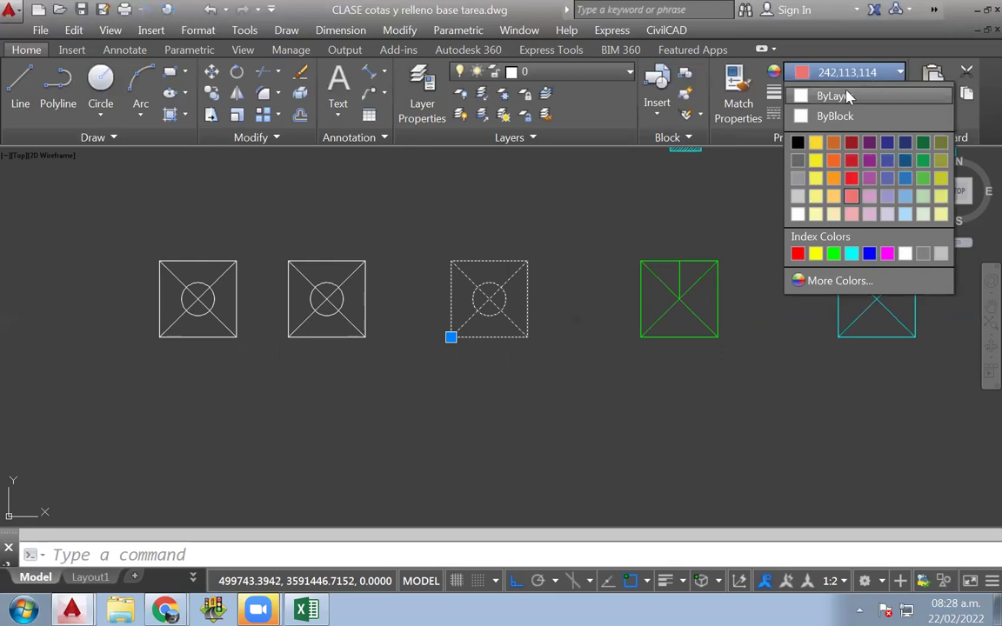
pyautogui.click(830, 94)
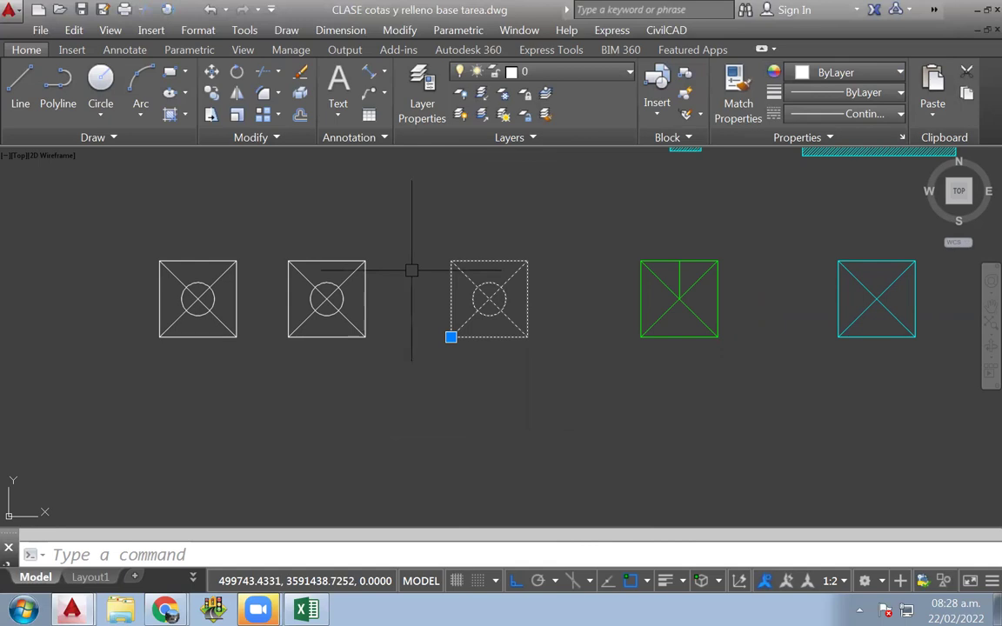
# Step: Explode the third circled crossed-square block into individual lines and a circle
pyautogui.press('Escape')
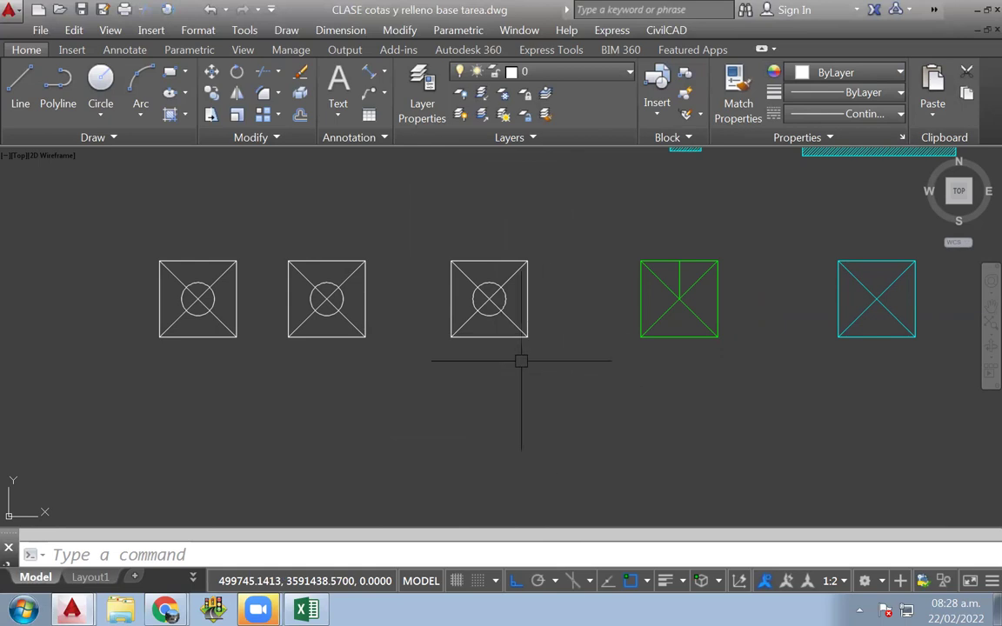
pyautogui.click(488, 287)
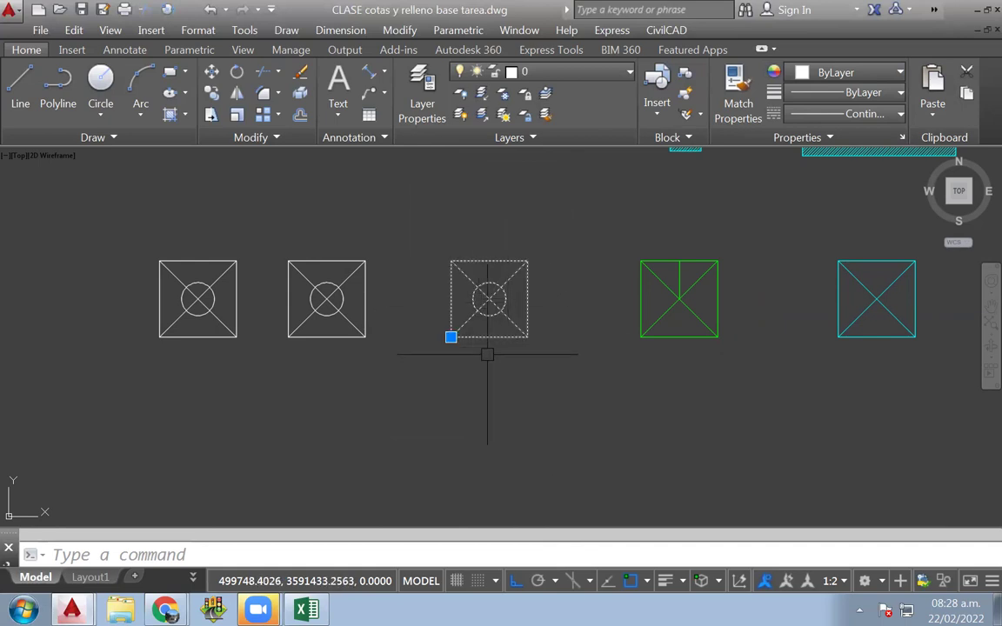
pyautogui.click(283, 354)
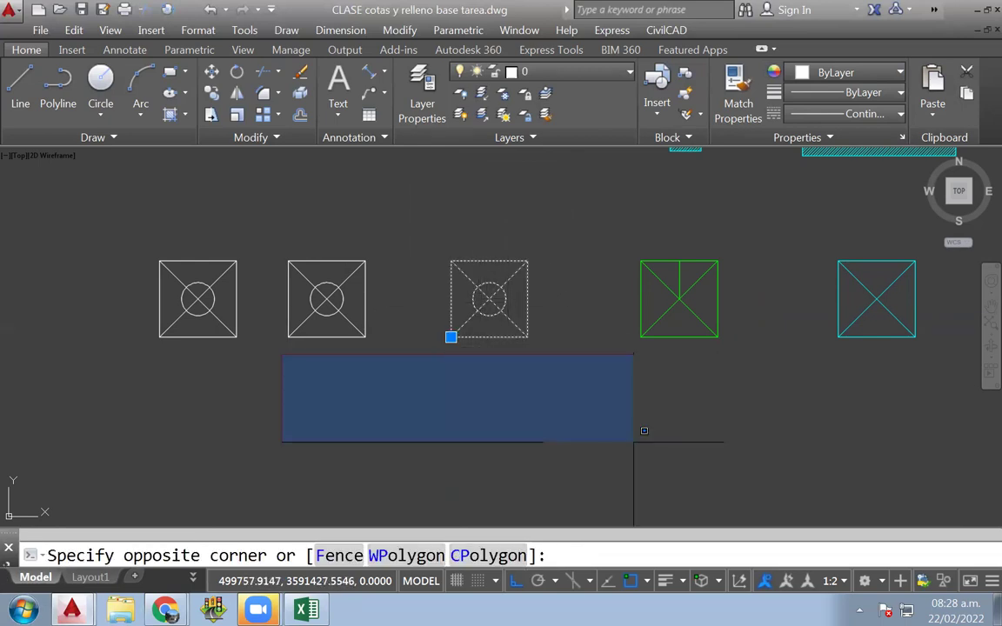
pyautogui.press('Escape')
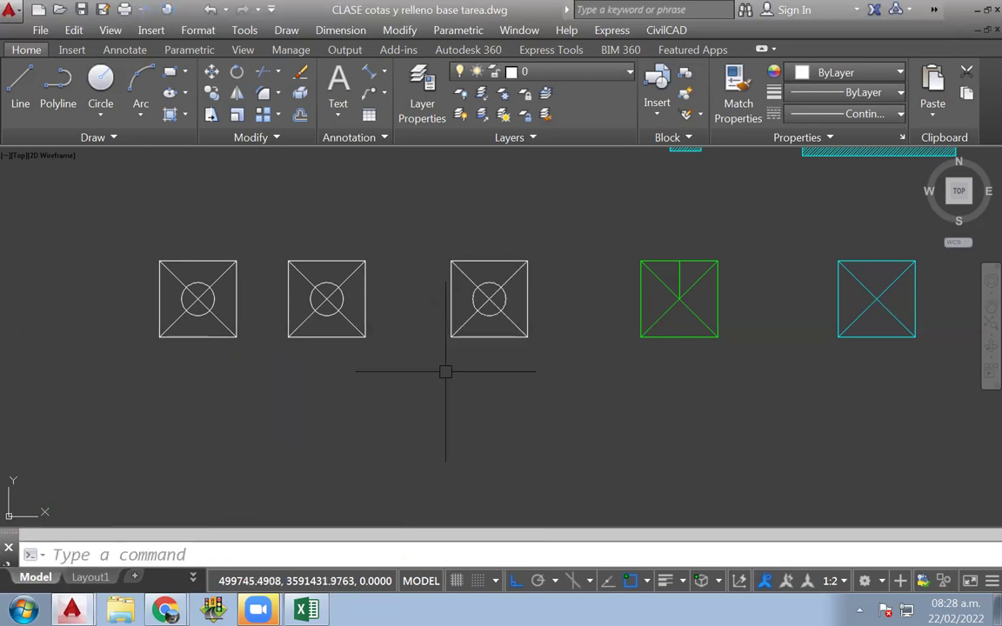
pyautogui.click(302, 94)
pyautogui.click(506, 269)
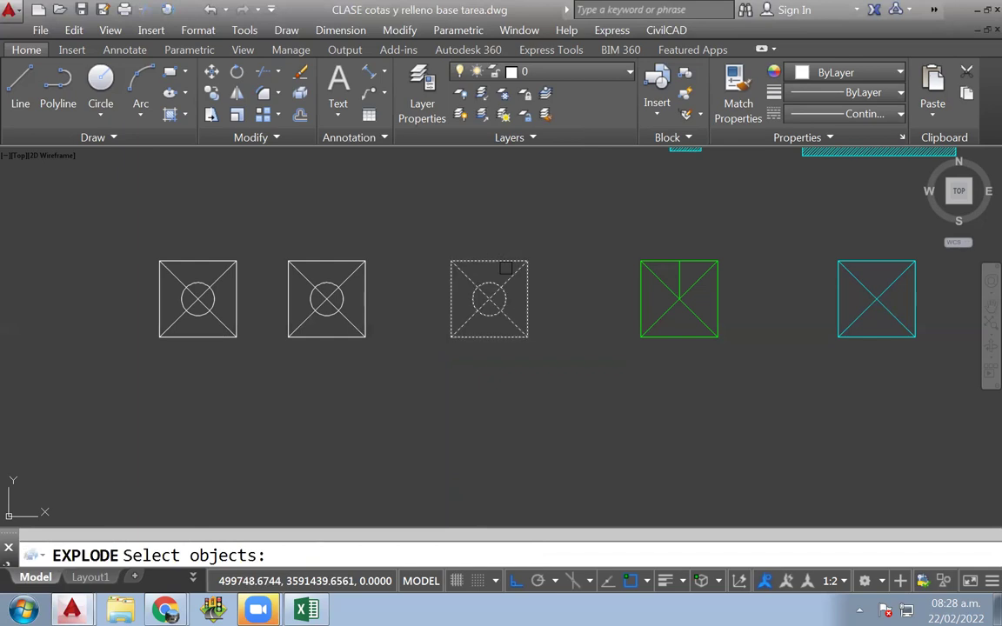
pyautogui.press('Return')
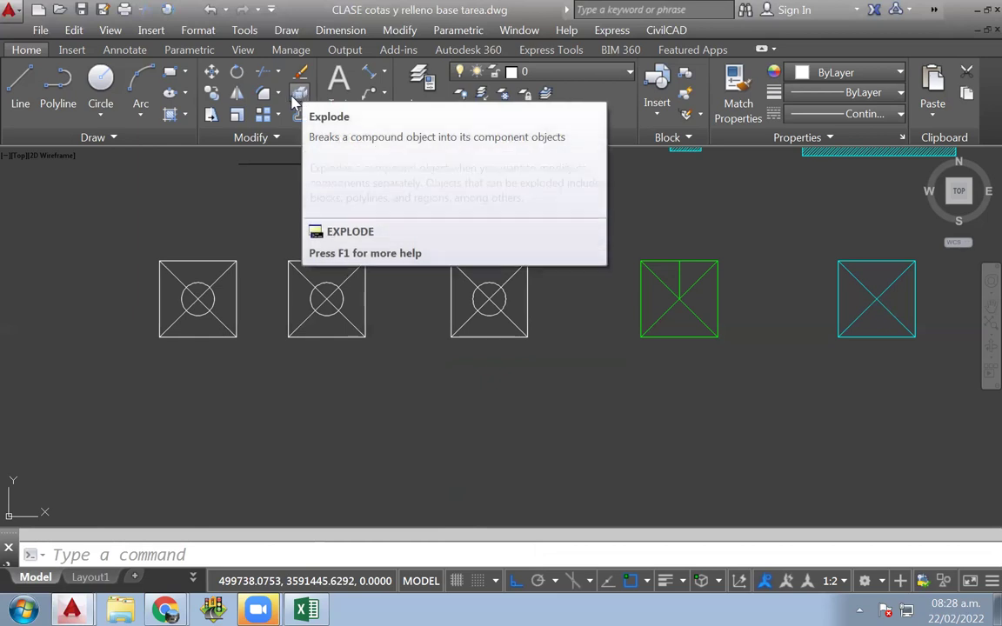
# Step: Window-select the exploded third square's lines and circle and colour them red 205,32,39
pyautogui.click(543, 261)
pyautogui.click(477, 347)
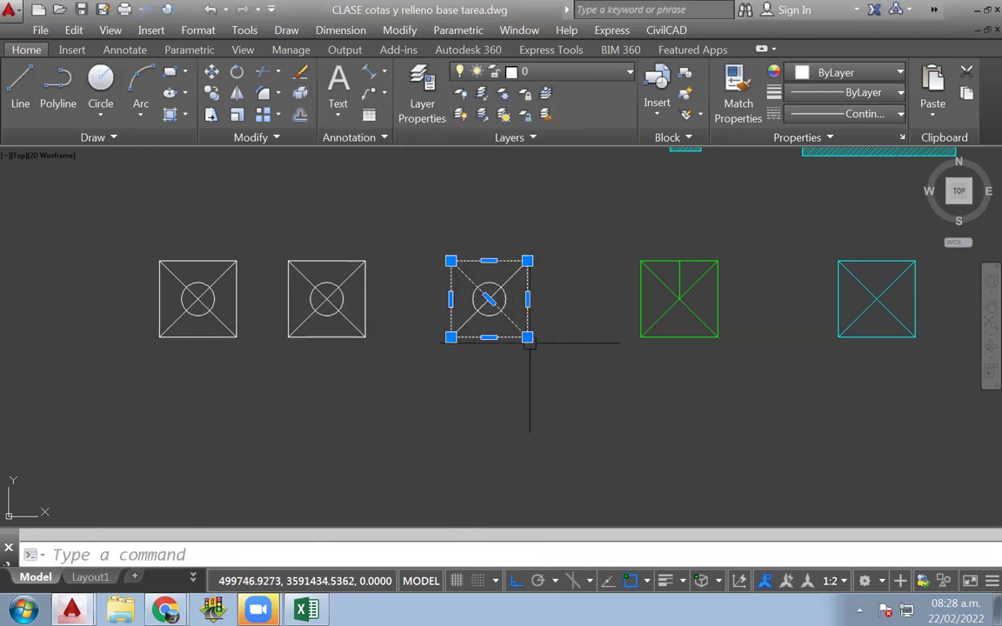
pyautogui.click(537, 264)
pyautogui.click(447, 346)
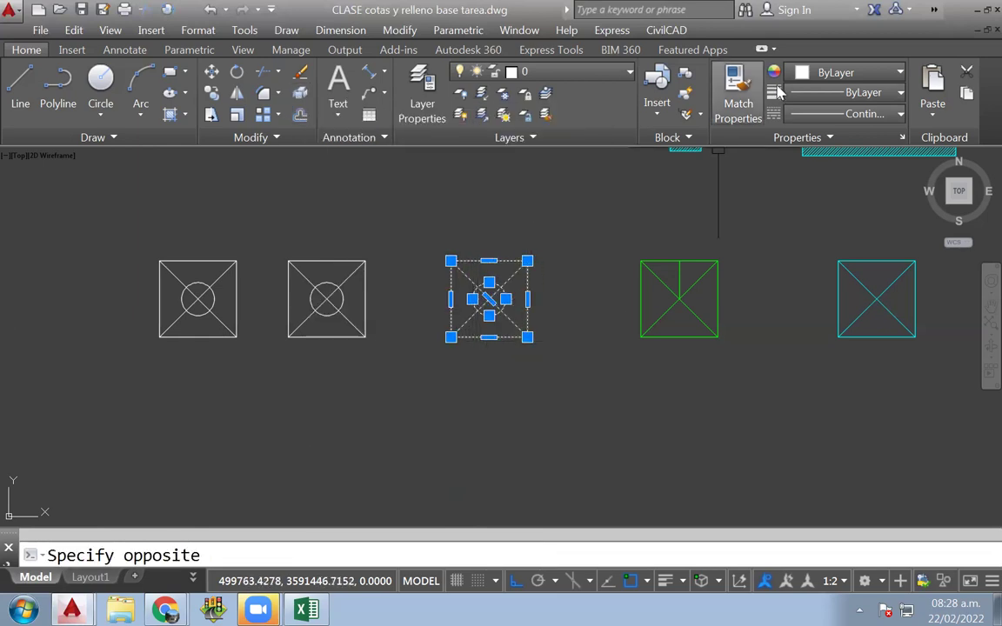
pyautogui.click(835, 73)
pyautogui.click(853, 163)
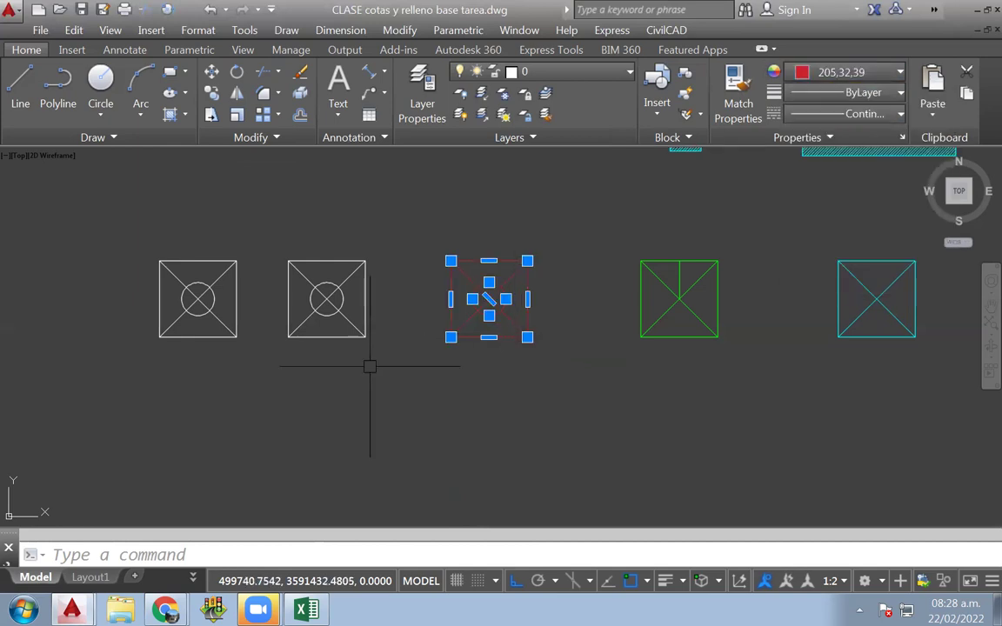
pyautogui.press('Escape')
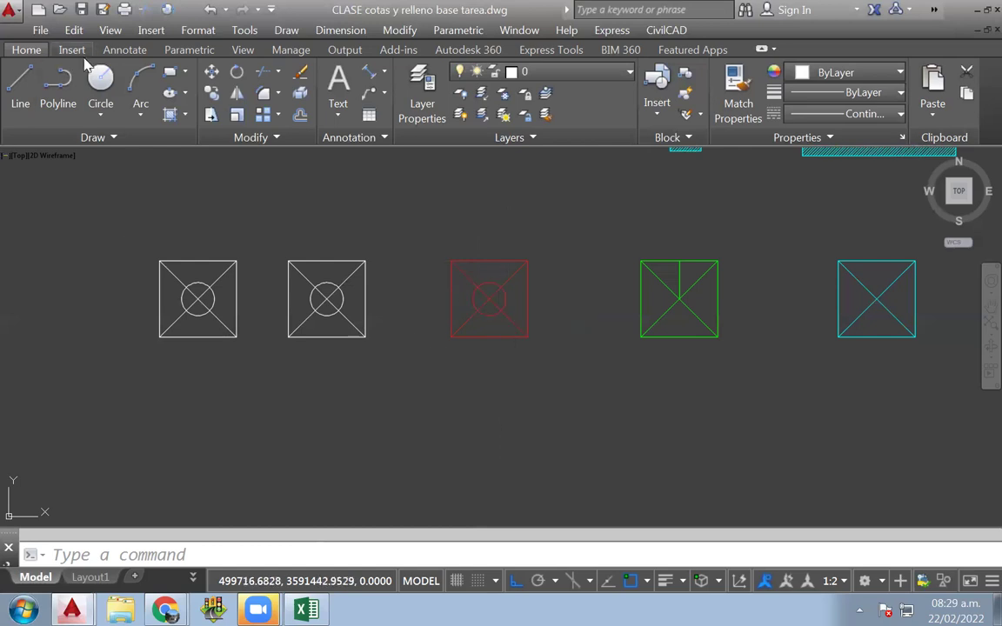
pyautogui.scroll(-2, 400, 329)
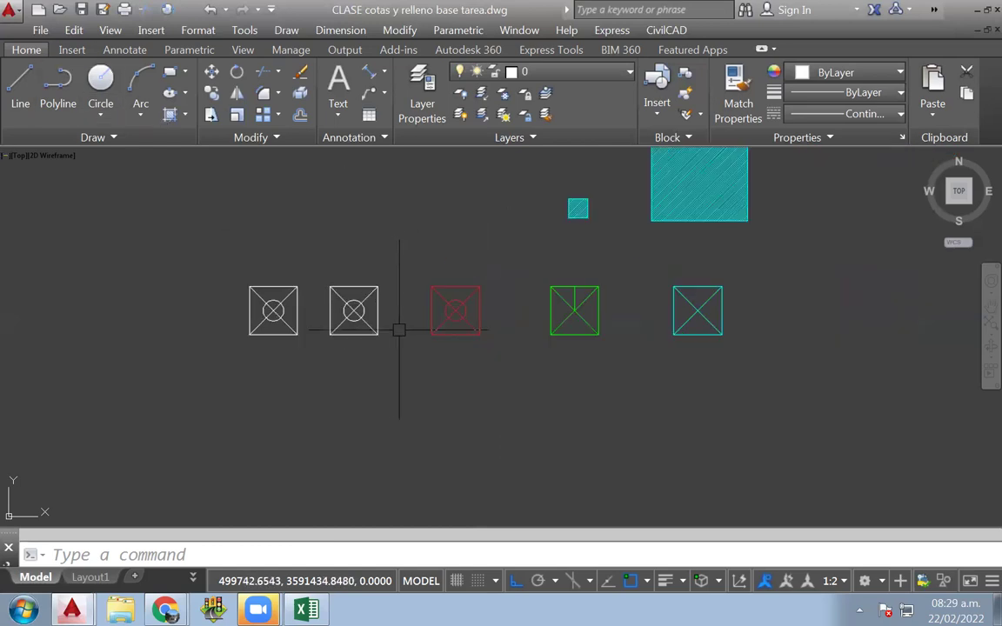
pyautogui.scroll(2, 336, 316)
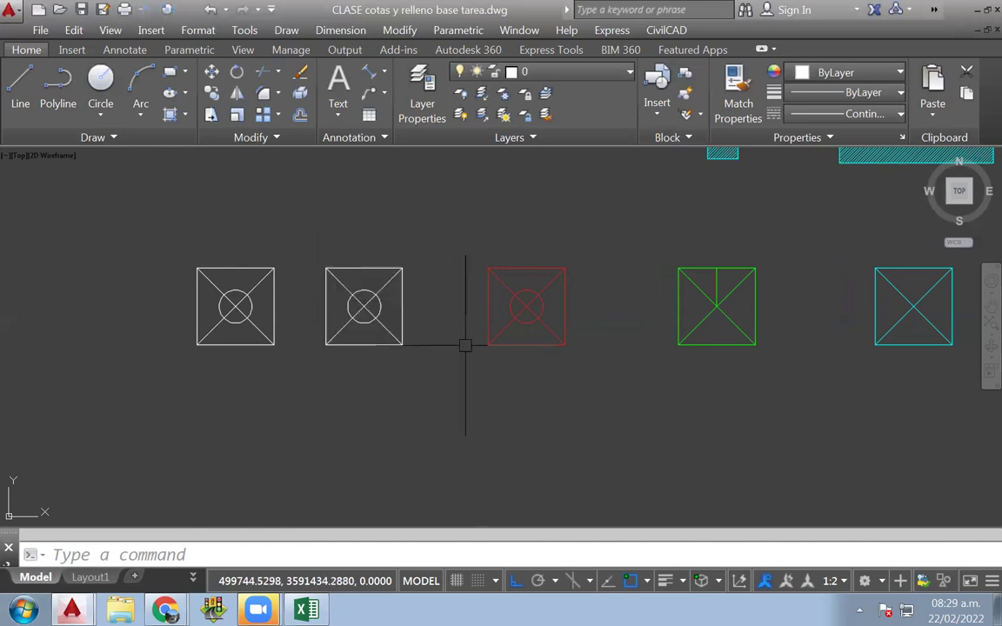
pyautogui.moveTo(575, 340); pyautogui.dragTo(514, 360, button='middle')
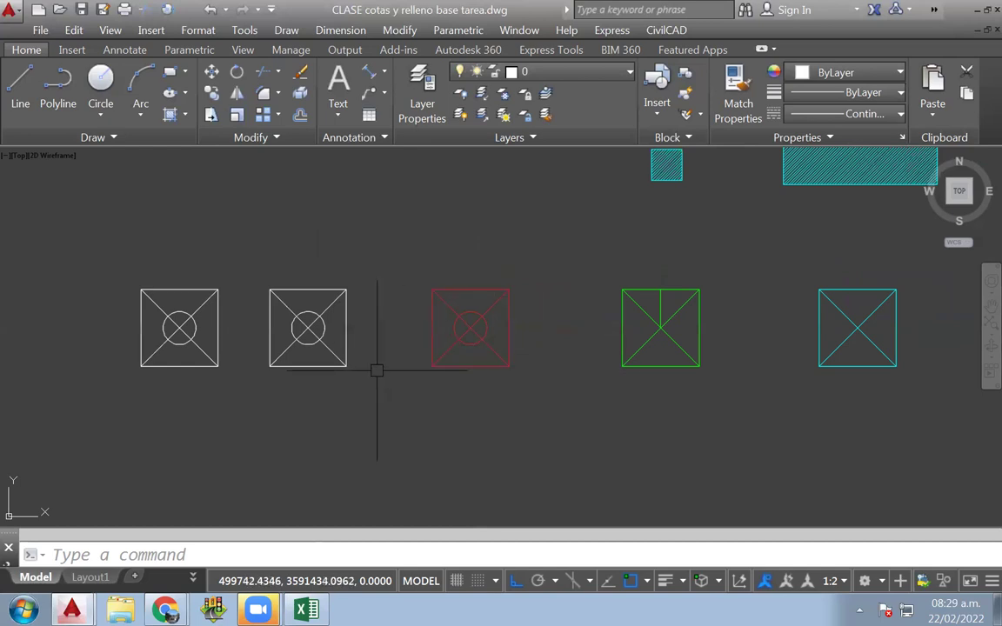
pyautogui.moveTo(592, 371); pyautogui.dragTo(544, 361, button='middle')
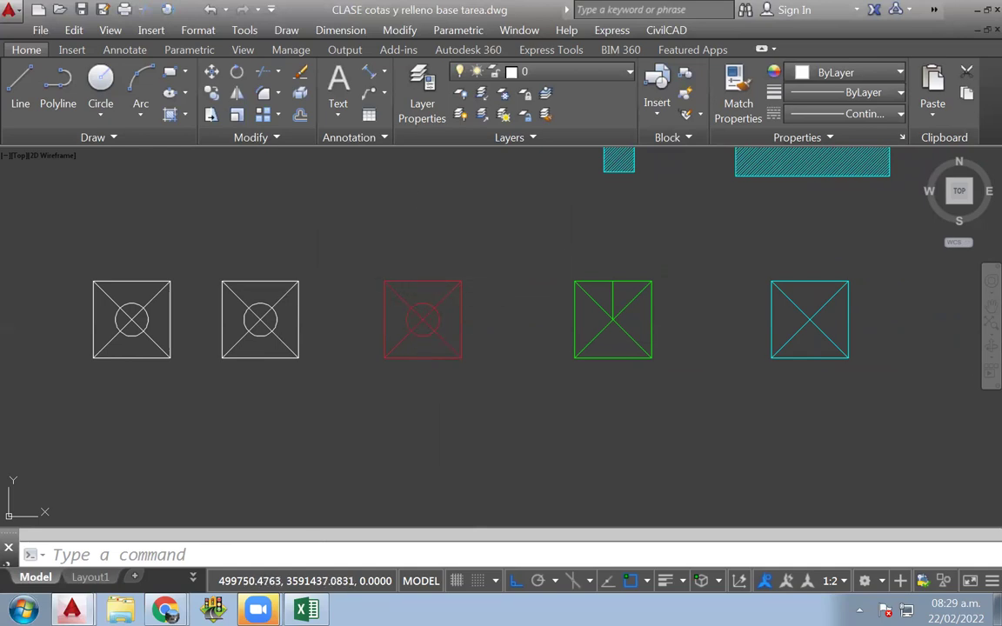
pyautogui.scroll(-4, 547, 350)
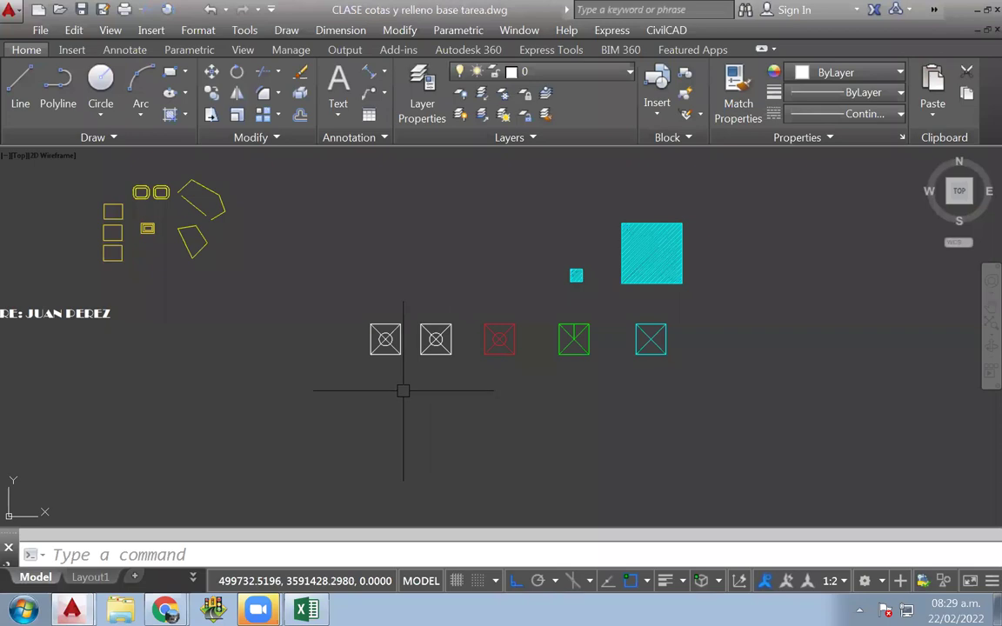
pyautogui.scroll(4, 403, 339)
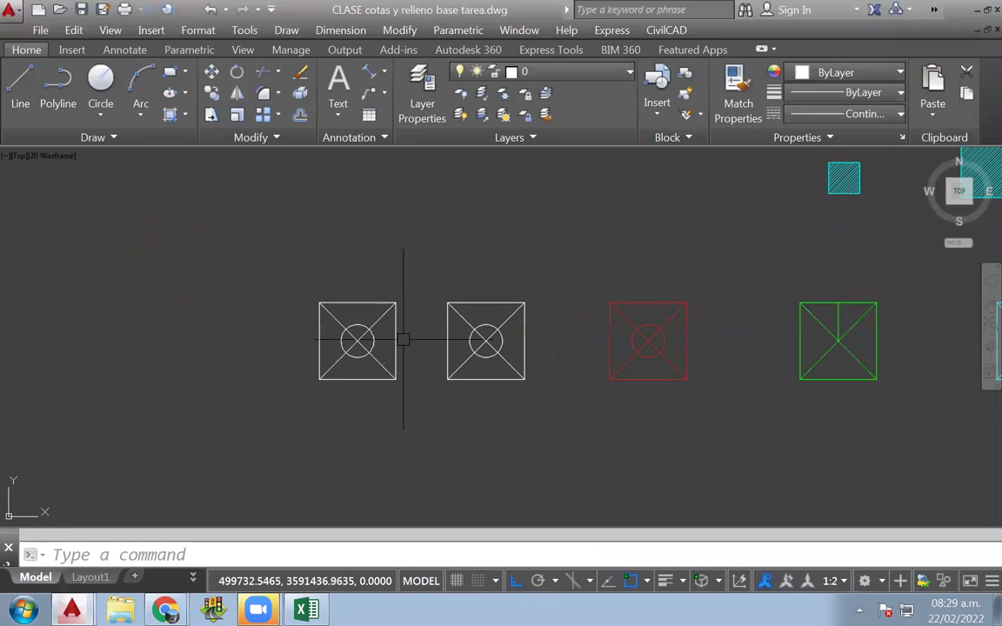
pyautogui.moveTo(576, 418); pyautogui.dragTo(538, 374, button='middle')
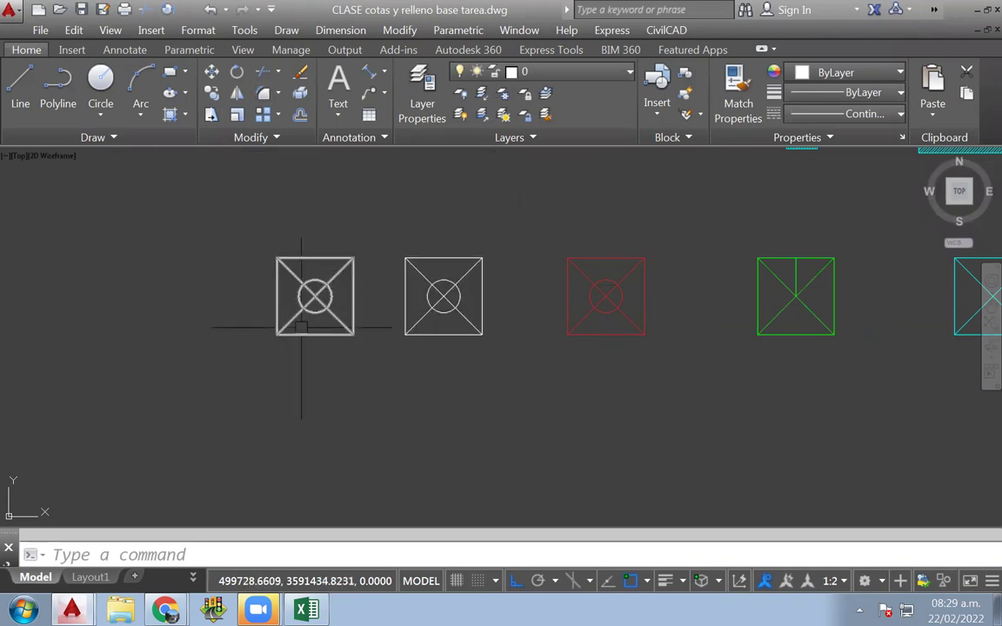
pyautogui.moveTo(447, 387); pyautogui.dragTo(366, 364, button='middle')
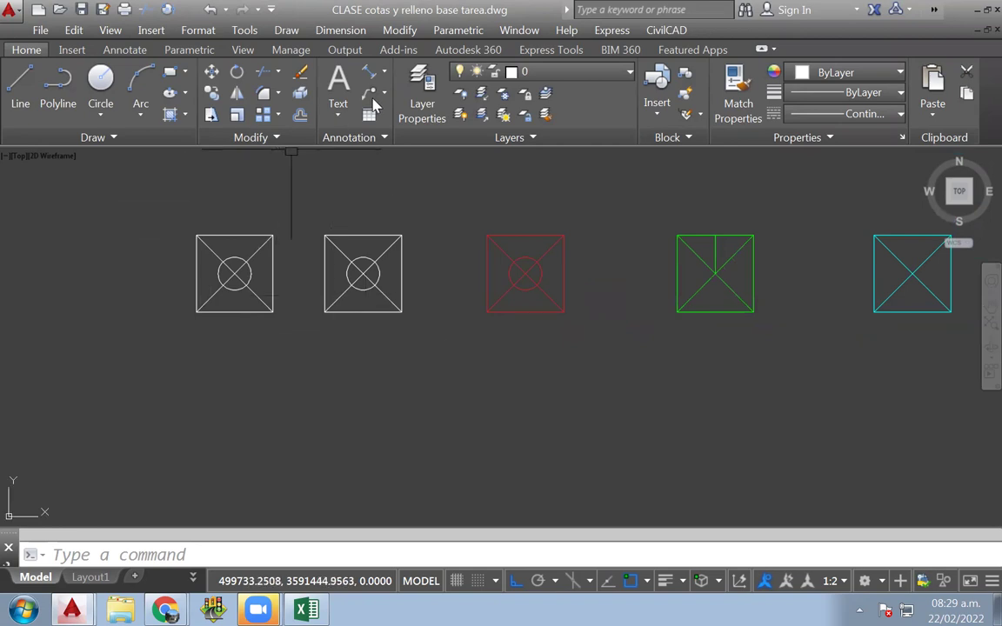
# Step: Dimension the second white square's right side with a vertical 5.00 aligned dimension
pyautogui.click(385, 72)
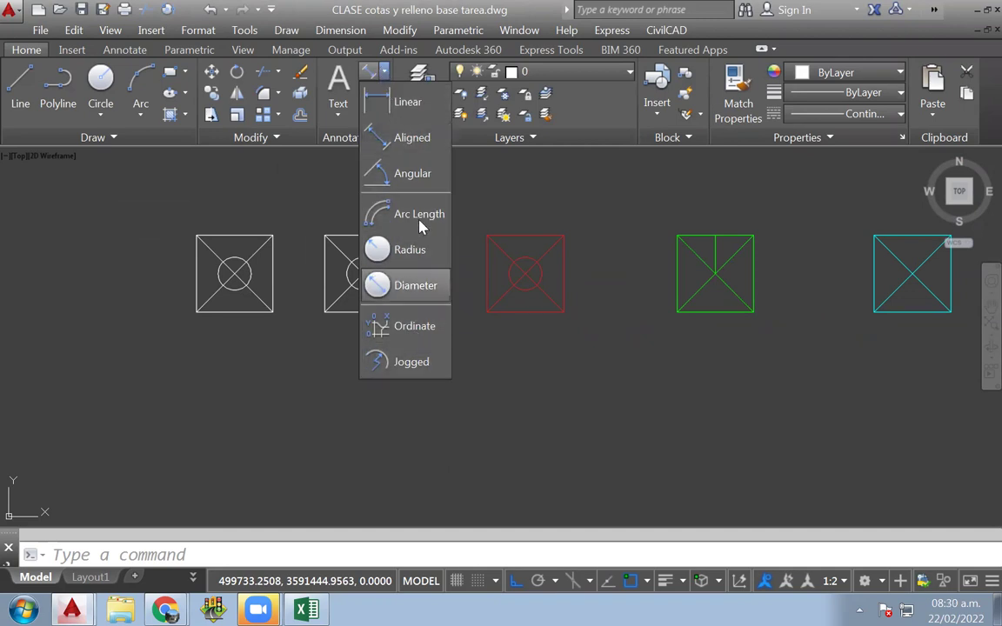
pyautogui.click(545, 190)
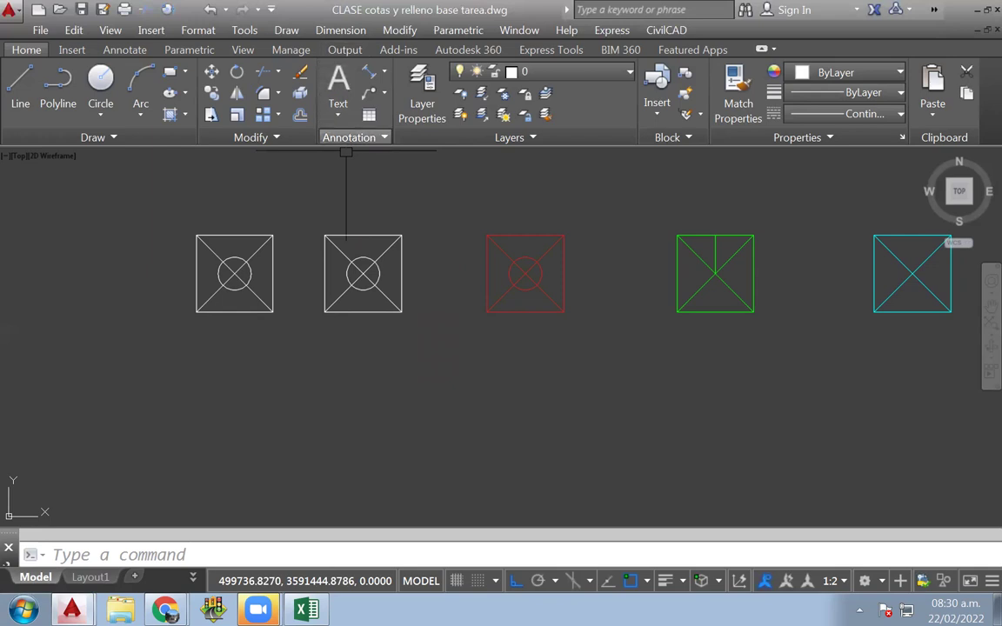
pyautogui.scroll(-3, 452, 317)
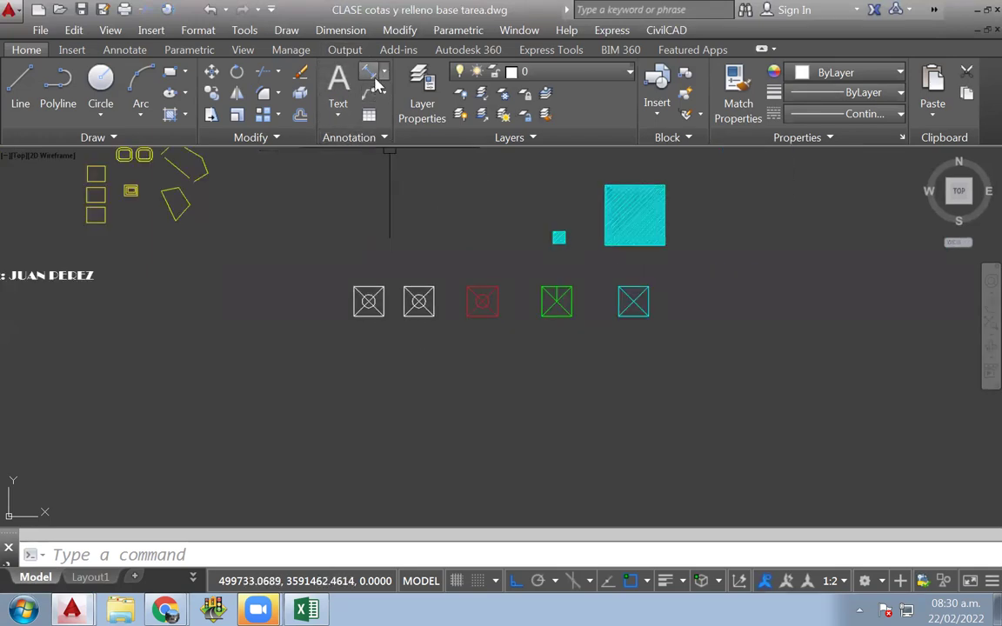
pyautogui.click(385, 75)
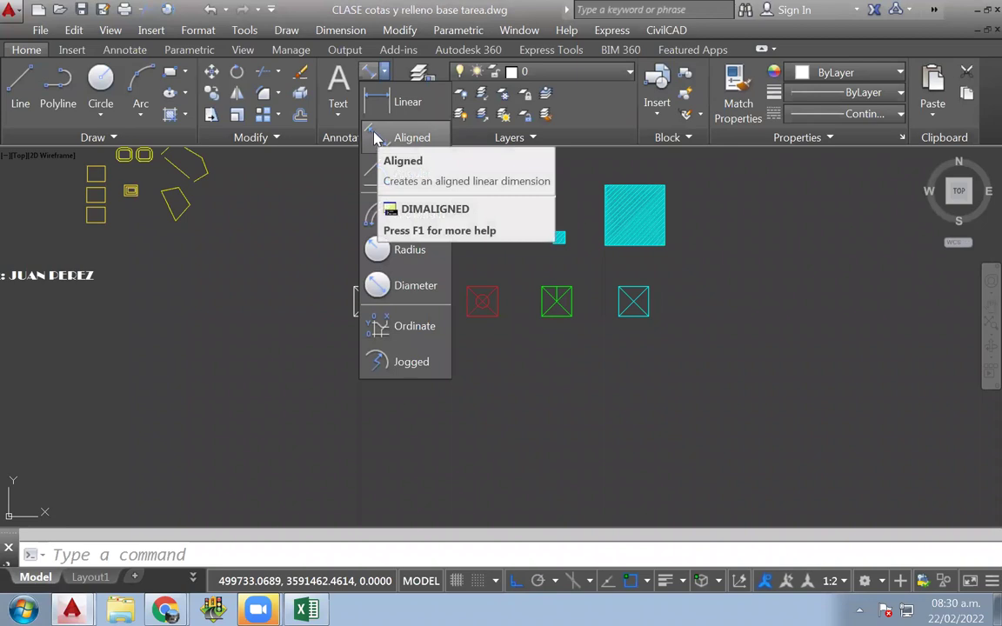
pyautogui.click(376, 137)
pyautogui.scroll(5, 417, 296)
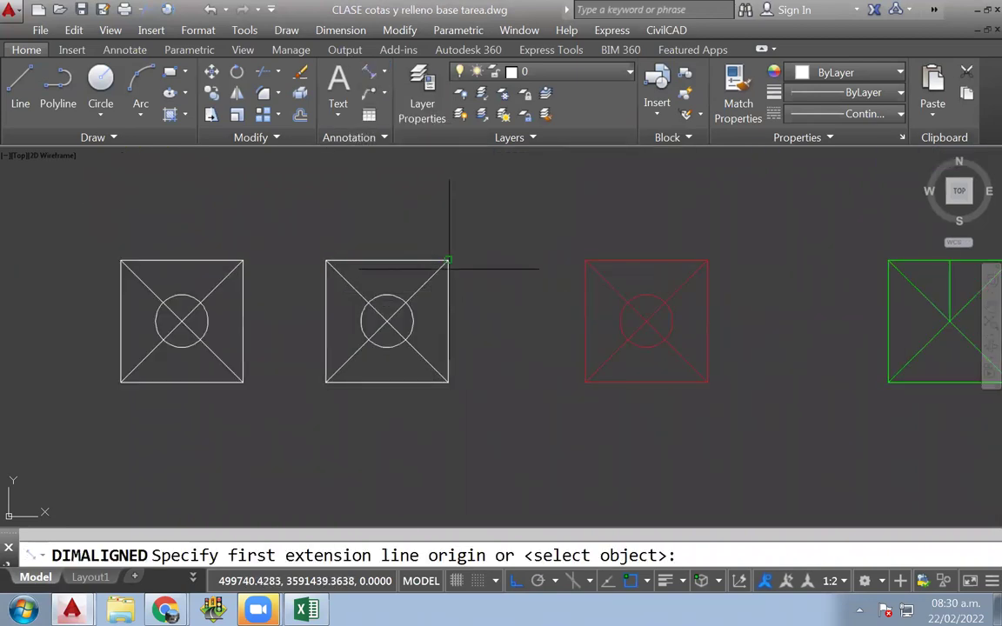
pyautogui.click(448, 260)
pyautogui.click(449, 382)
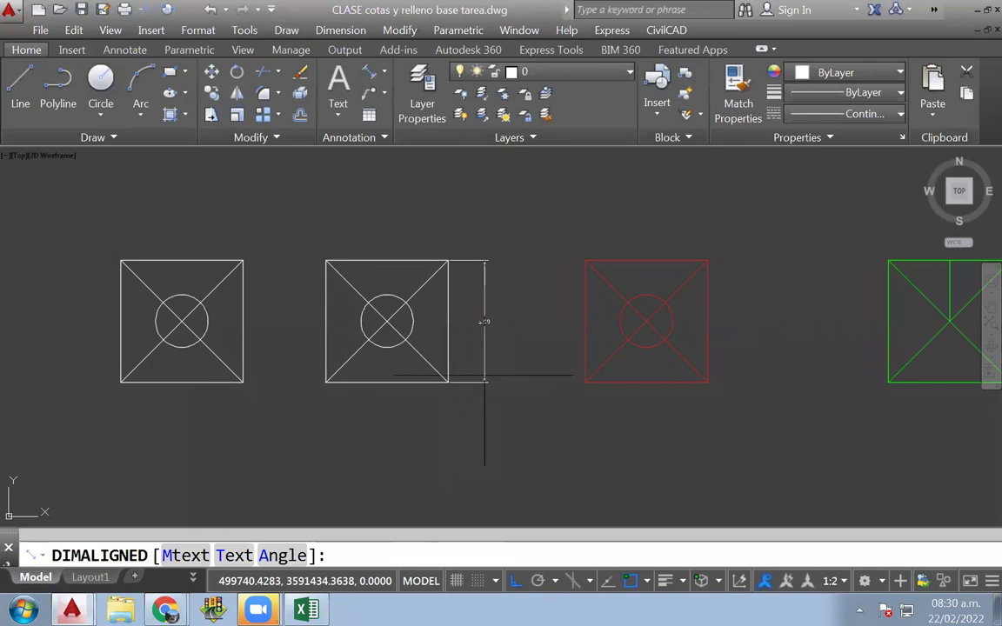
pyautogui.click(485, 376)
pyautogui.scroll(3, 492, 342)
pyautogui.scroll(-2, 492, 342)
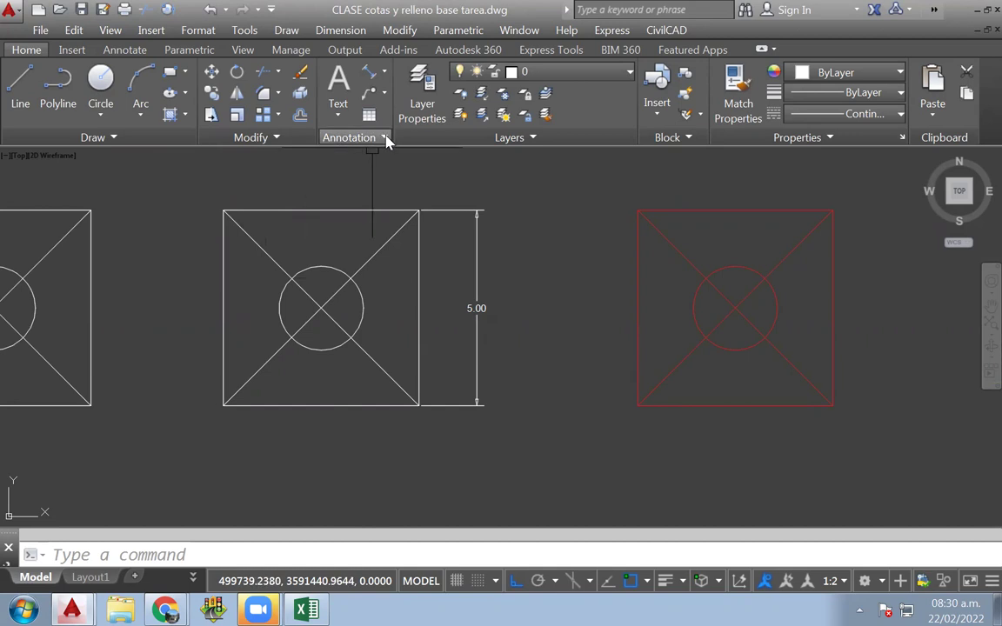
# Step: Add a vertical 5.00 aligned dimension along the red square's right side
pyautogui.click(372, 77)
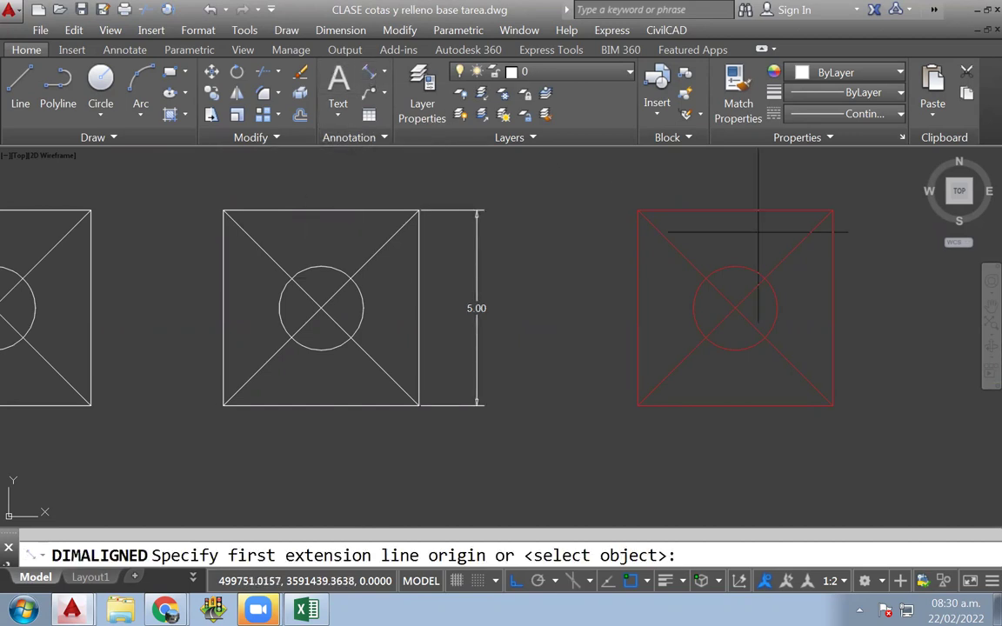
pyautogui.click(384, 73)
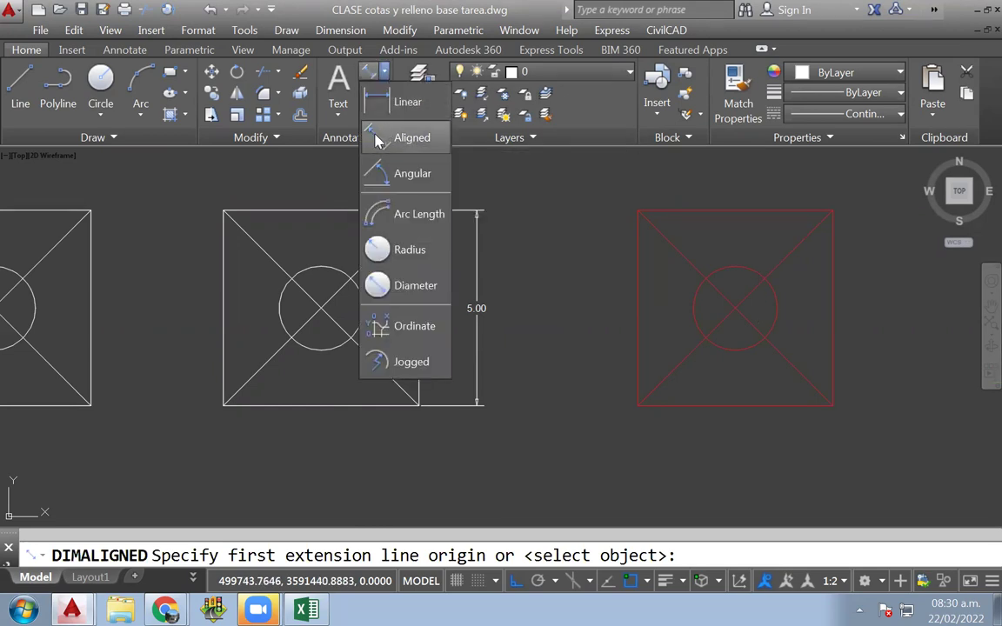
pyautogui.click(382, 139)
pyautogui.click(837, 212)
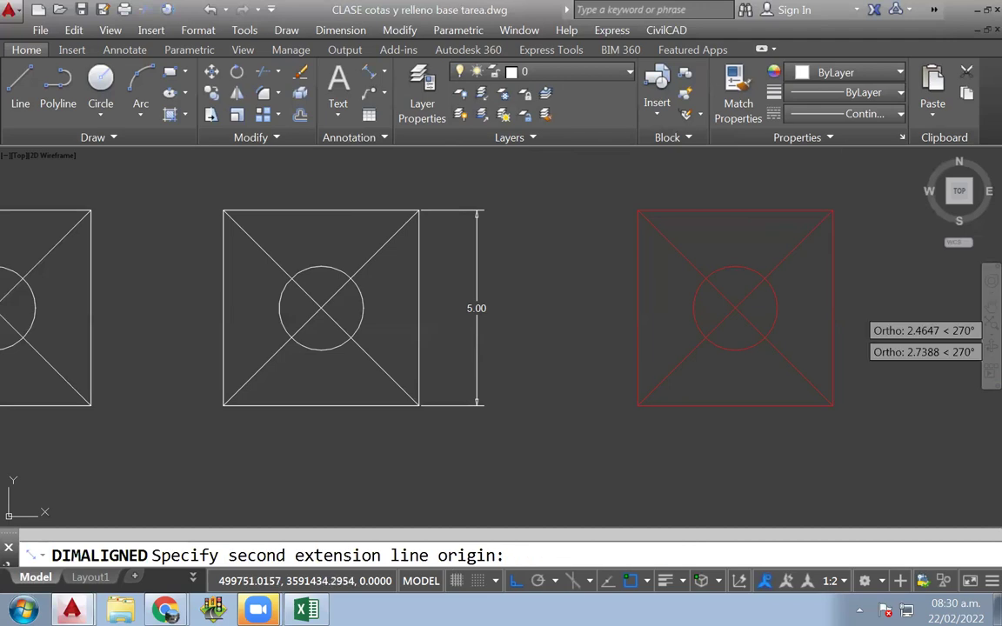
pyautogui.click(834, 405)
pyautogui.click(868, 406)
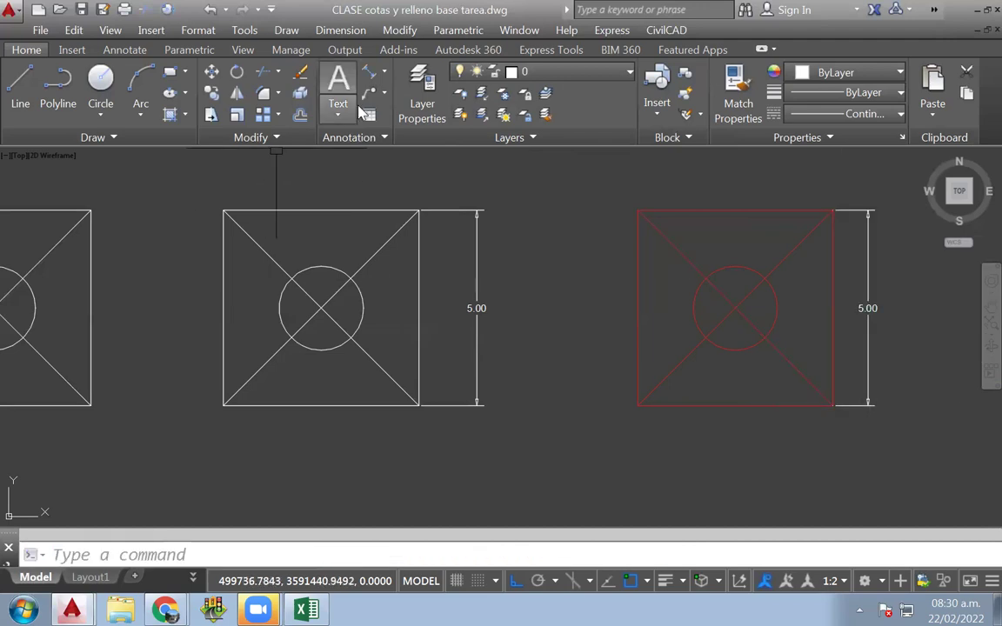
pyautogui.click(384, 139)
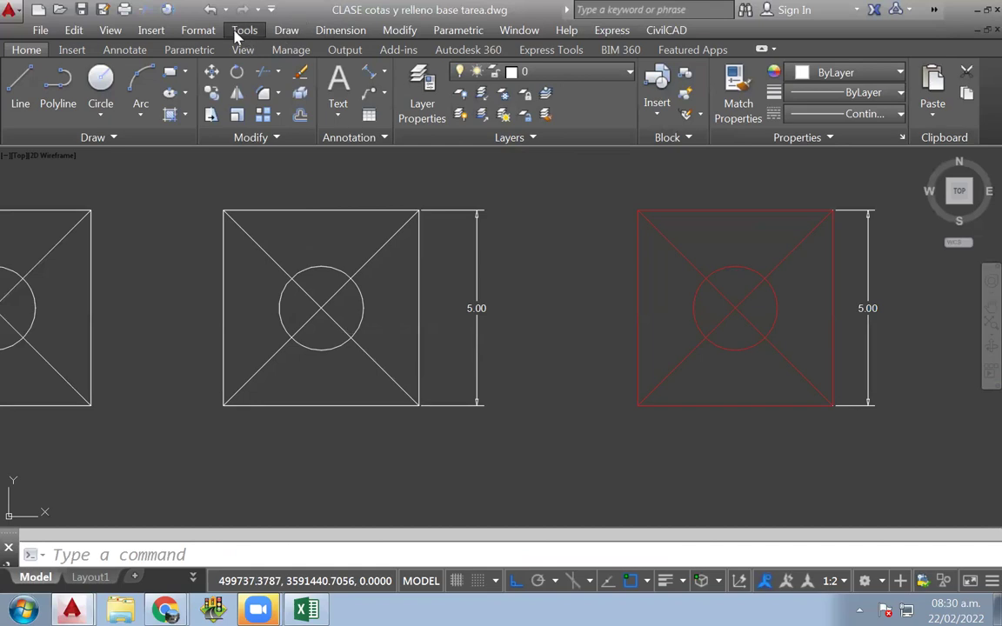
# Step: Open the Text Style dialog from the Annotate tab, showing Style 4 with Batang font
pyautogui.click(125, 51)
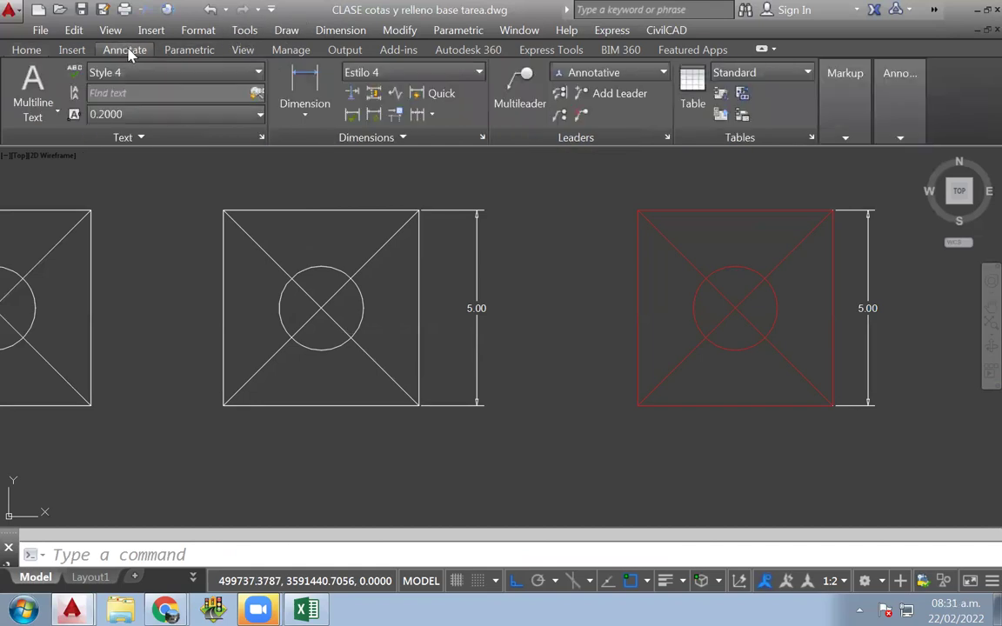
pyautogui.click(26, 52)
pyautogui.click(122, 52)
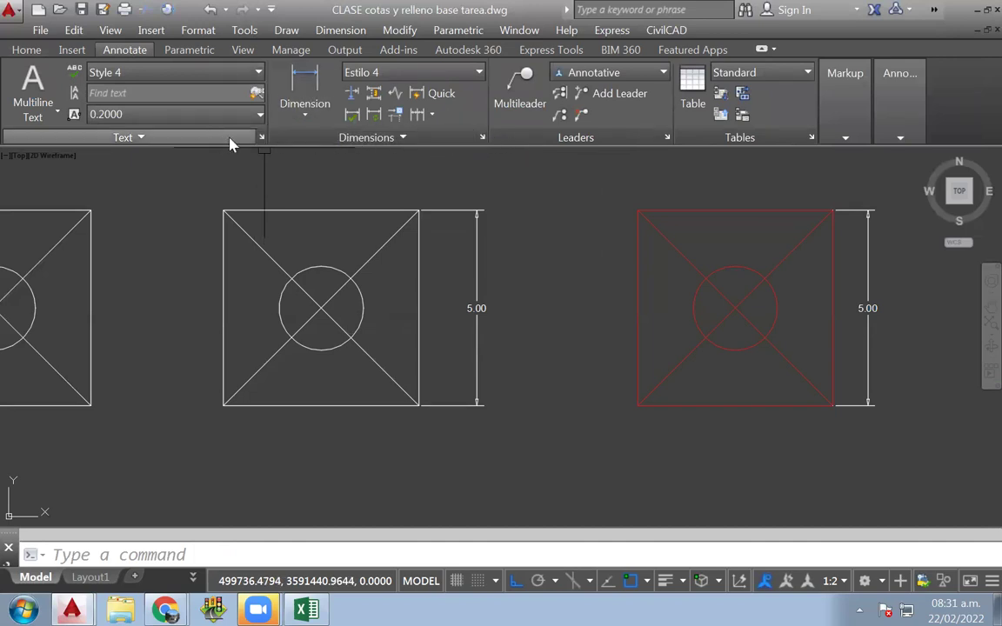
pyautogui.click(261, 138)
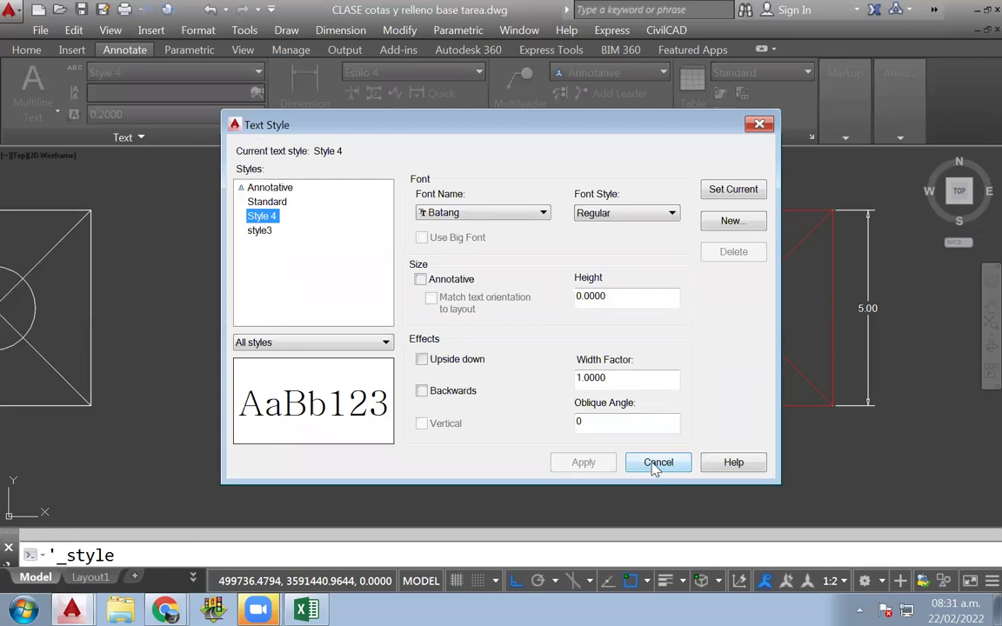
# Step: Select the Standard text style and start a new style, default name style1
pyautogui.click(658, 463)
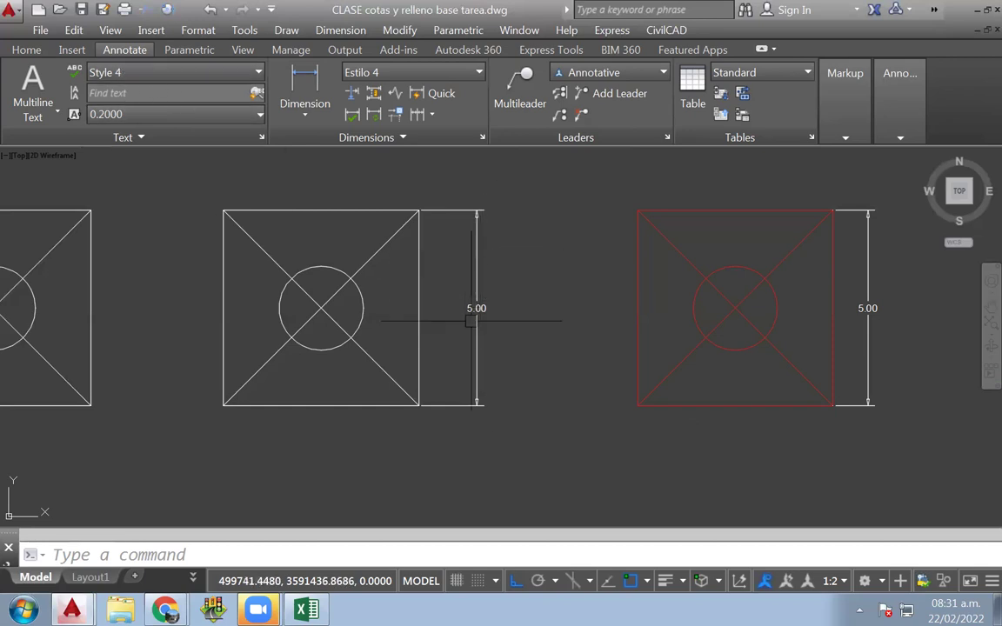
pyautogui.click(261, 139)
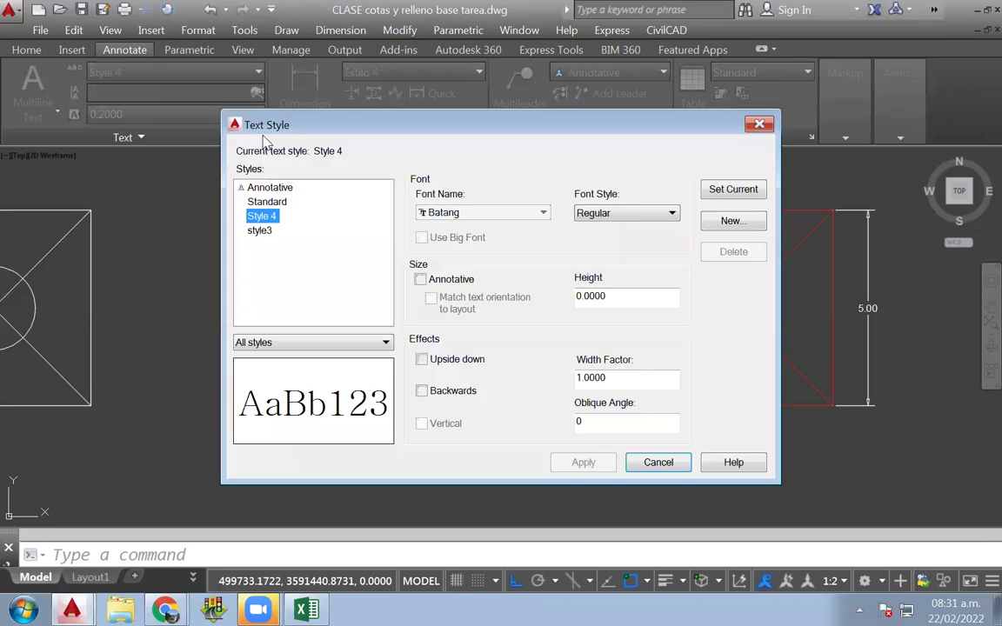
pyautogui.click(658, 462)
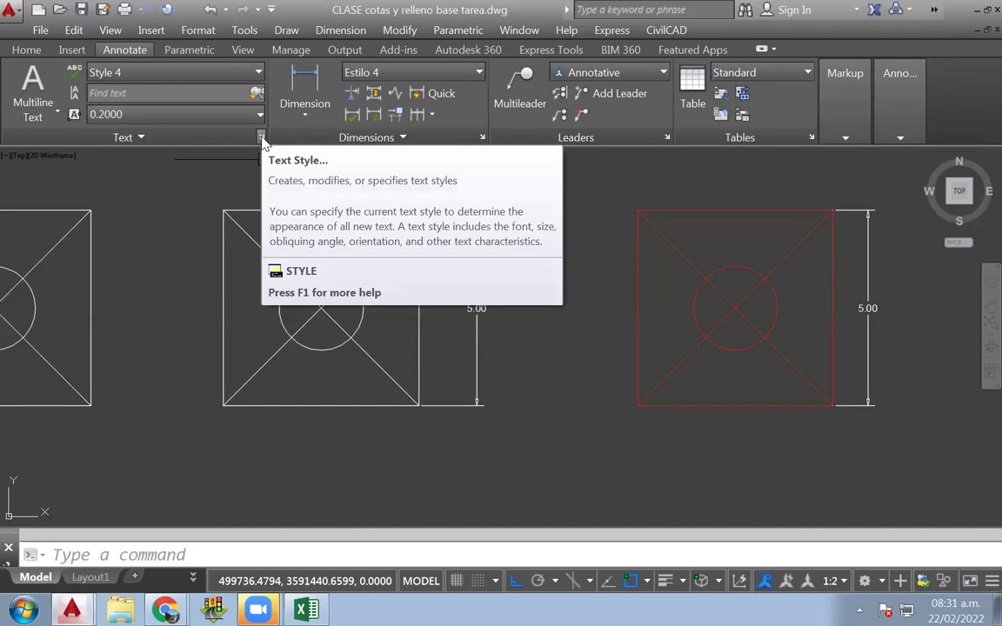
pyautogui.click(261, 138)
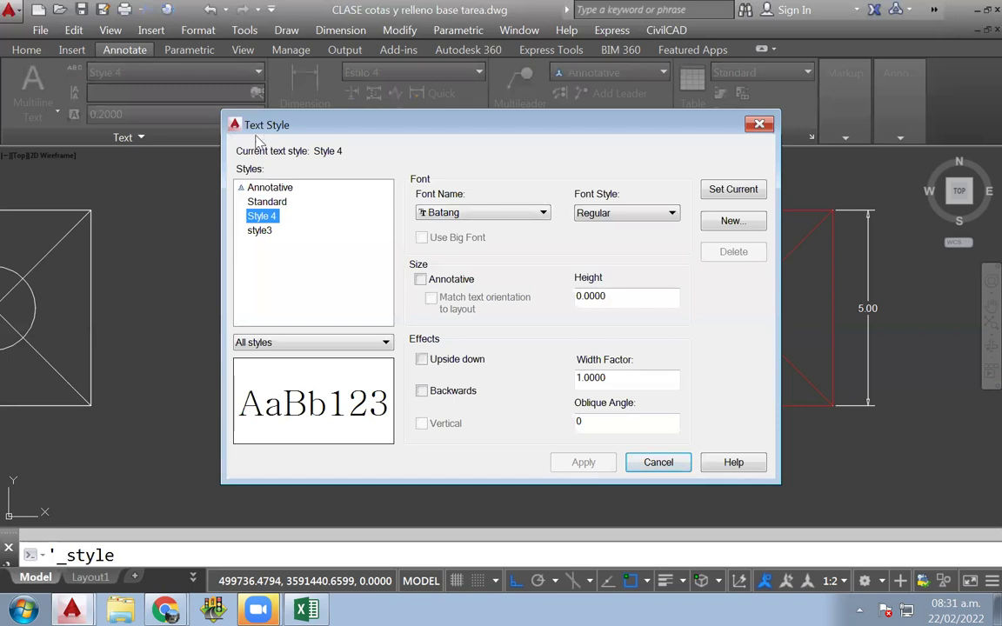
pyautogui.click(299, 258)
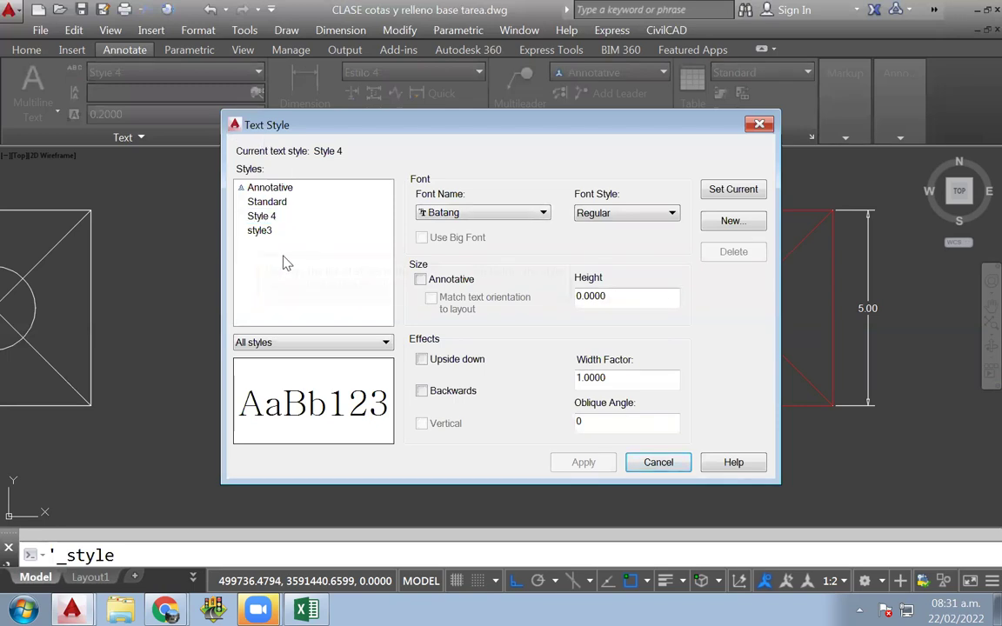
pyautogui.click(265, 205)
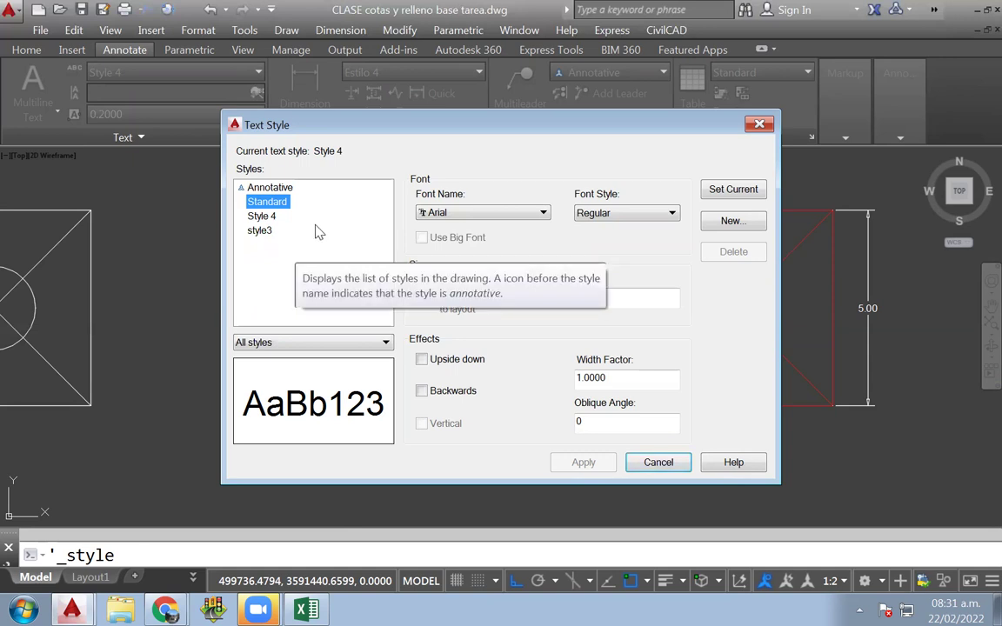
pyautogui.click(731, 223)
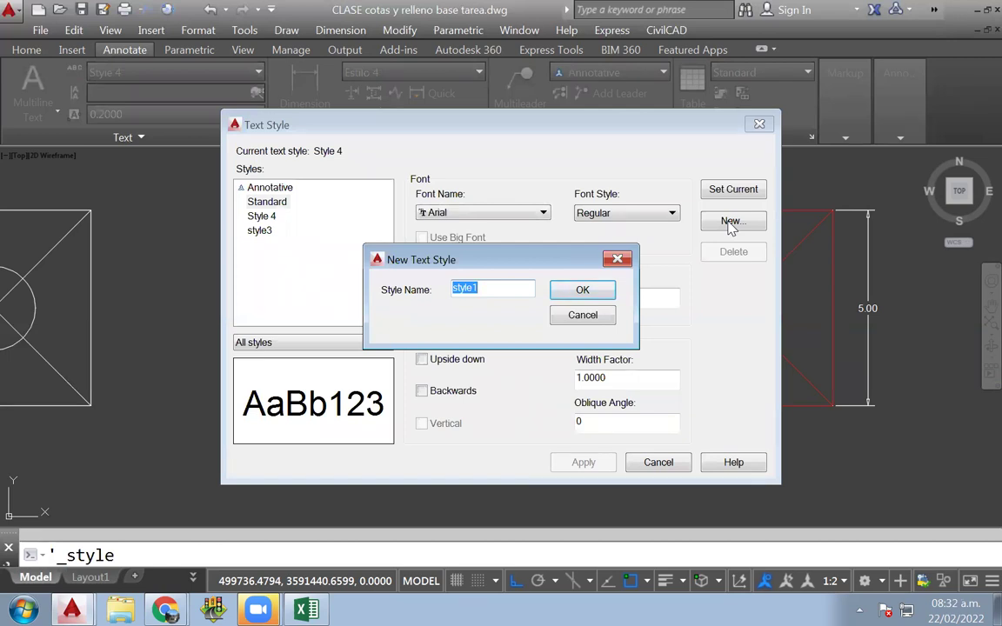
# Step: Name the new text style 'Style 1' and set its font to Brush Script MT
pyautogui.write('St')
pyautogui.click(592, 290)
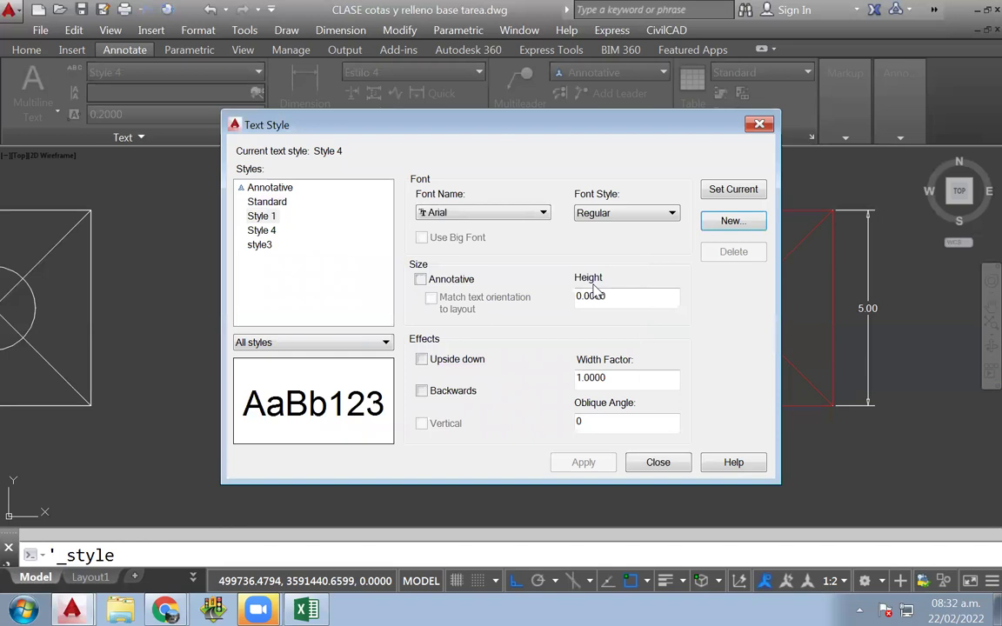
pyautogui.click(543, 213)
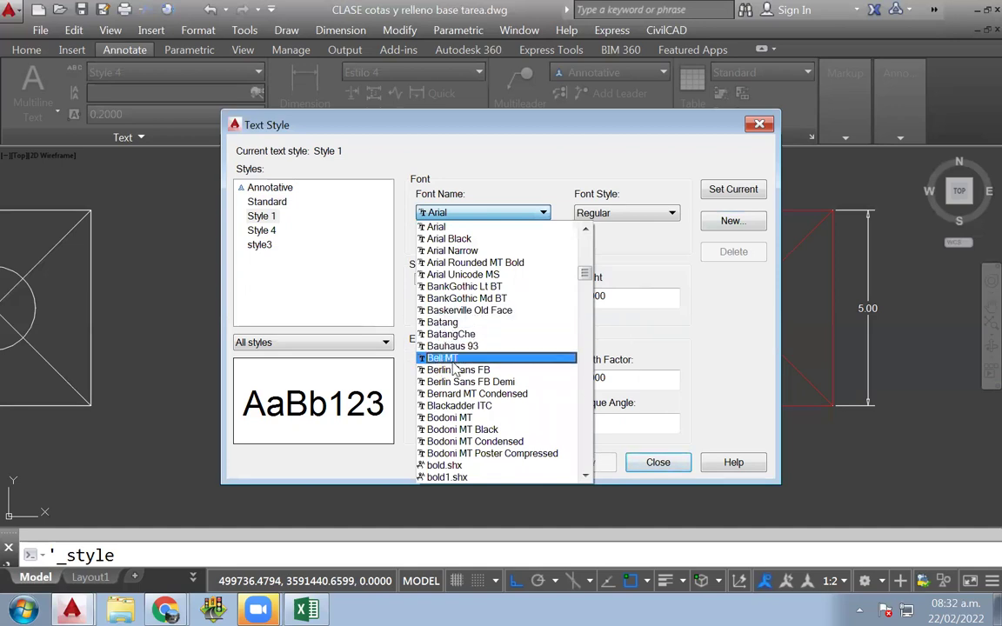
pyautogui.click(440, 358)
pyautogui.click(527, 219)
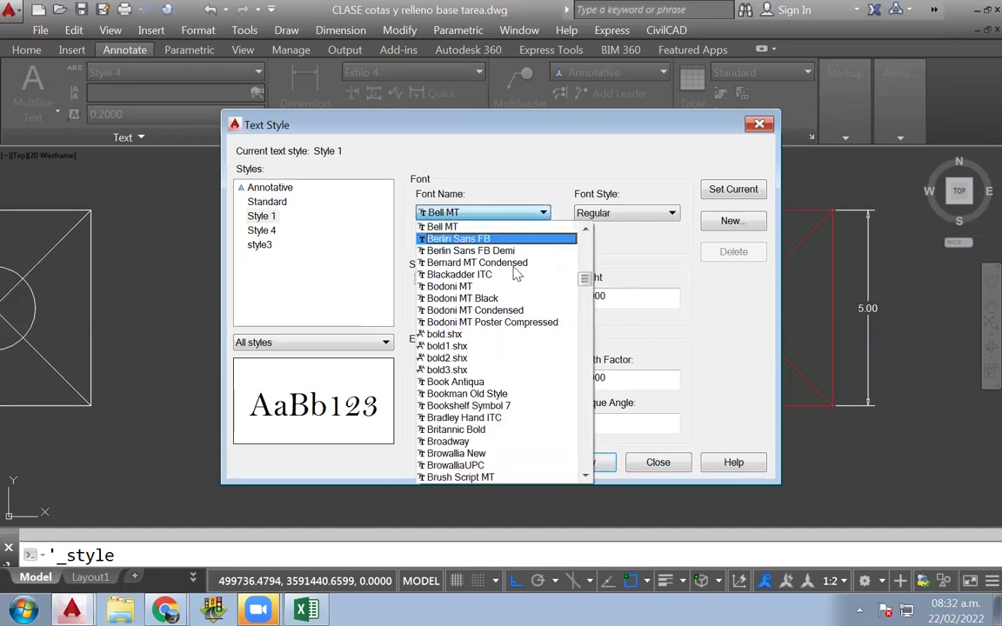
pyautogui.scroll(-1, 484, 289)
pyautogui.scroll(-1, 484, 290)
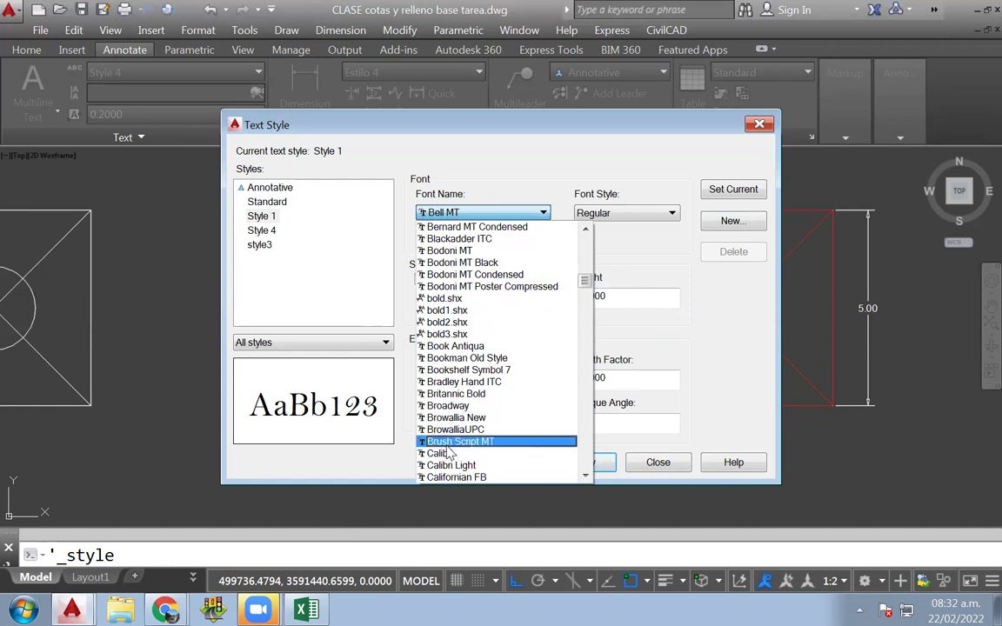
pyautogui.click(447, 443)
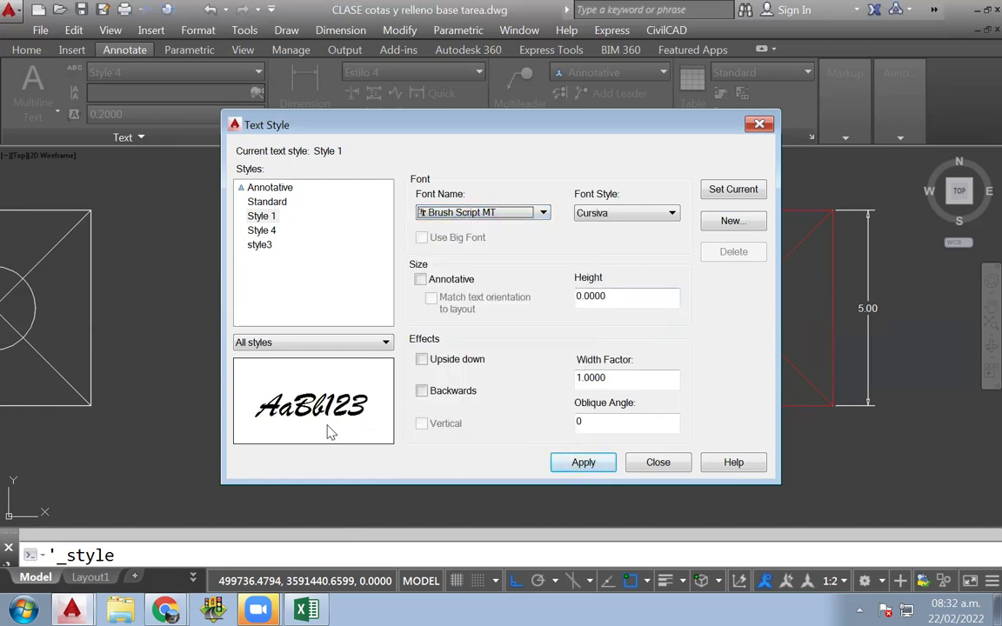
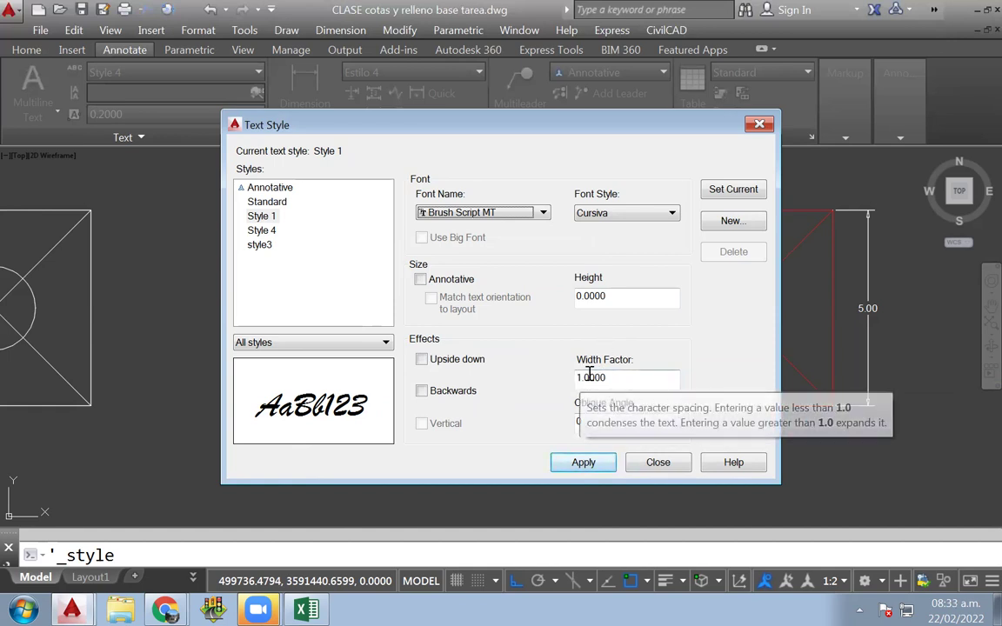
# Step: Give Style 1 width factor 1 and a 20 oblique angle, and make it current
pyautogui.click(580, 377)
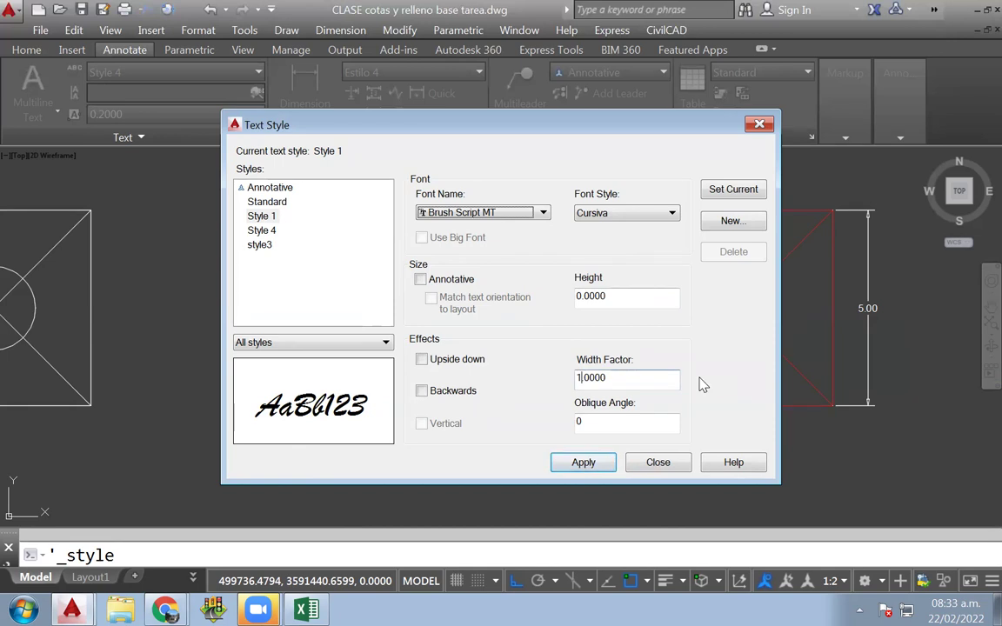
pyautogui.press('BackSpace')
pyautogui.write('3')
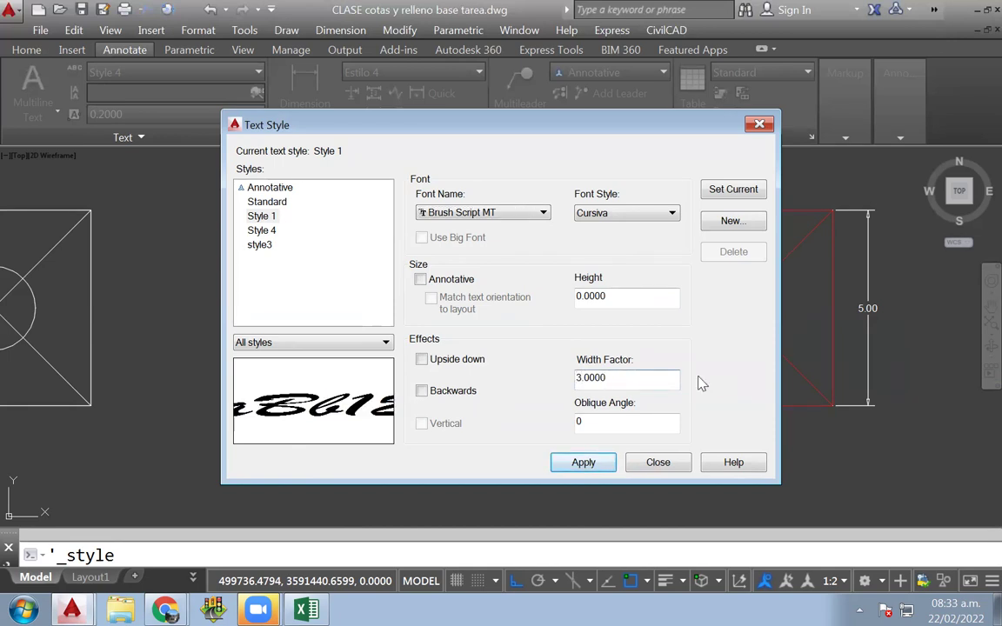
pyautogui.press('BackSpace')
pyautogui.write('1')
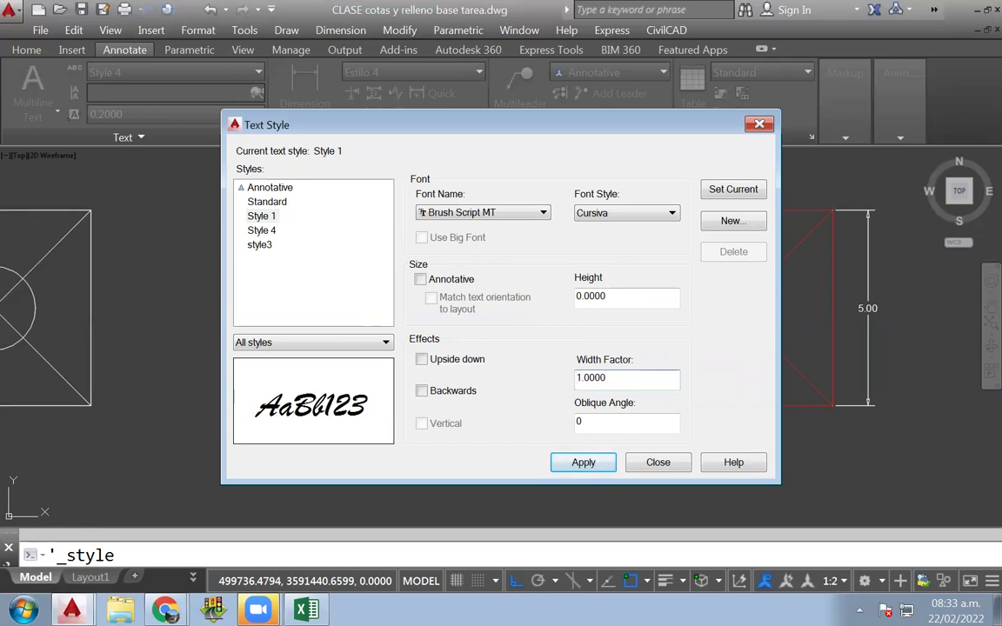
pyautogui.doubleClick(578, 422)
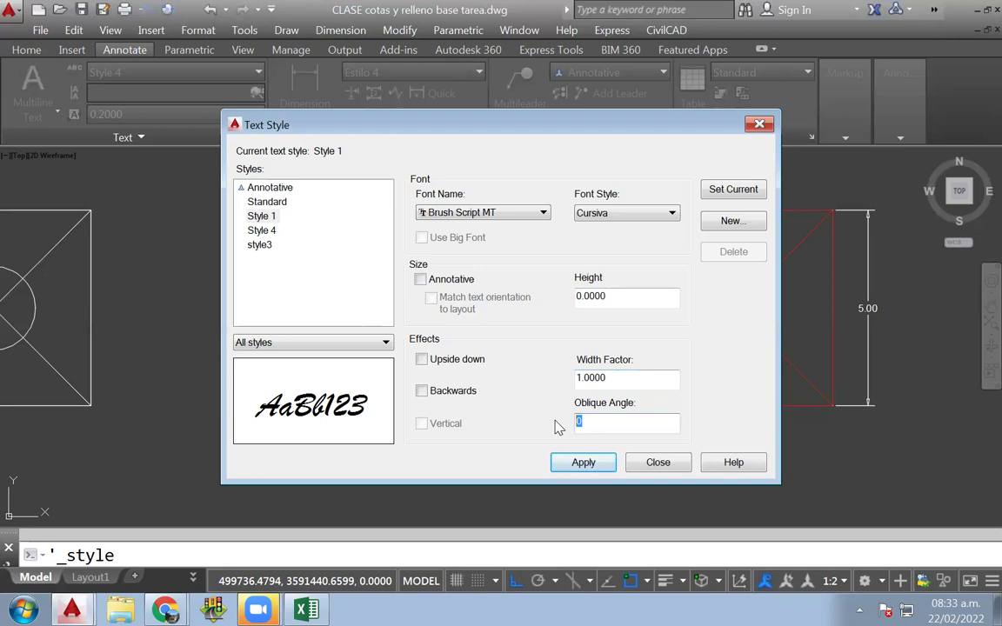
pyautogui.write('20')
pyautogui.press('Return')
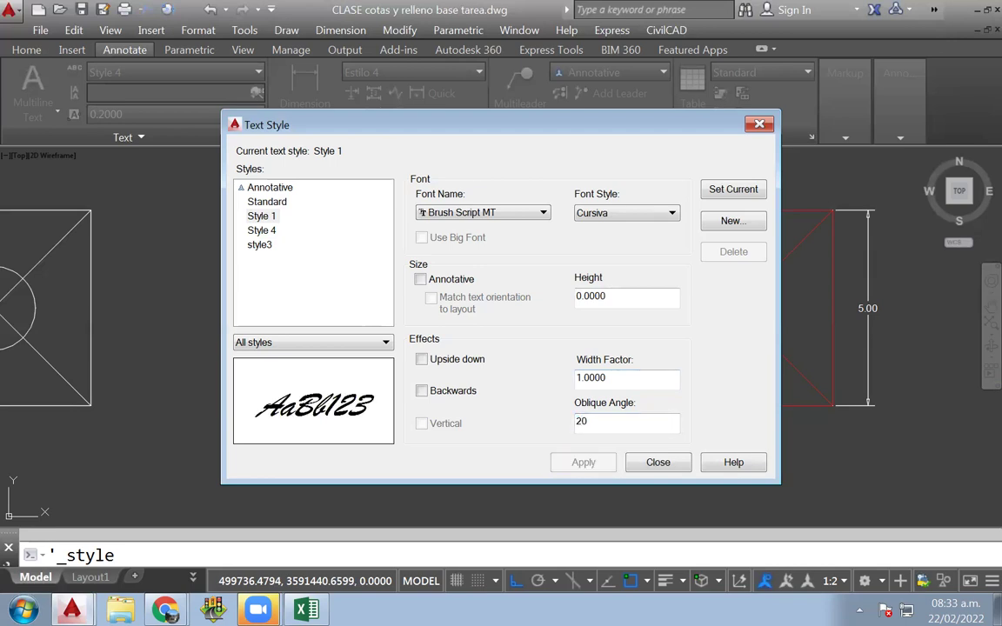
pyautogui.click(734, 189)
pyautogui.click(658, 462)
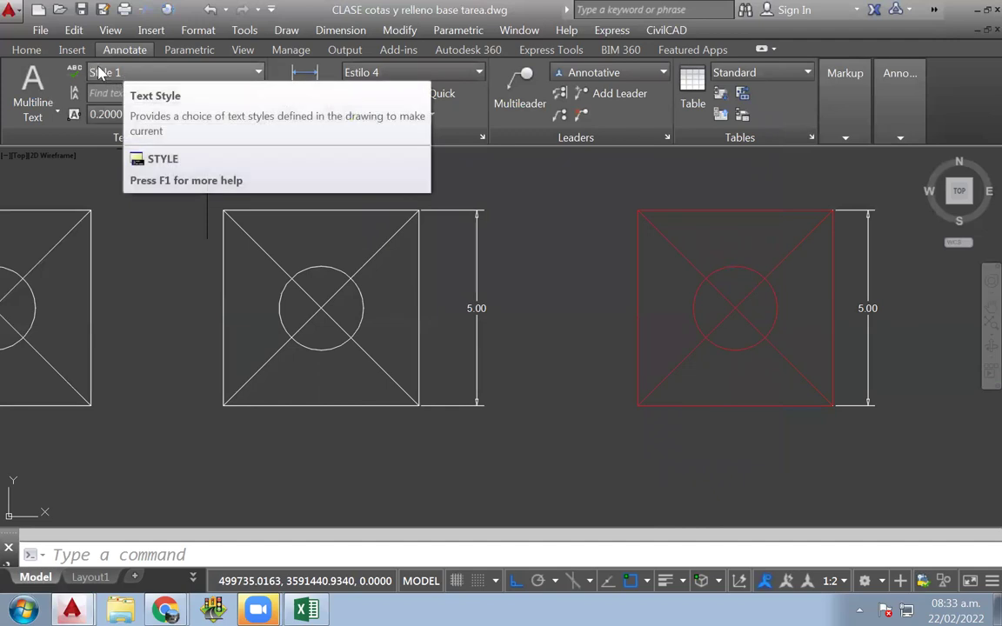
# Step: Add a 5.00 aligned dimension along the white square's left side
pyautogui.click(24, 52)
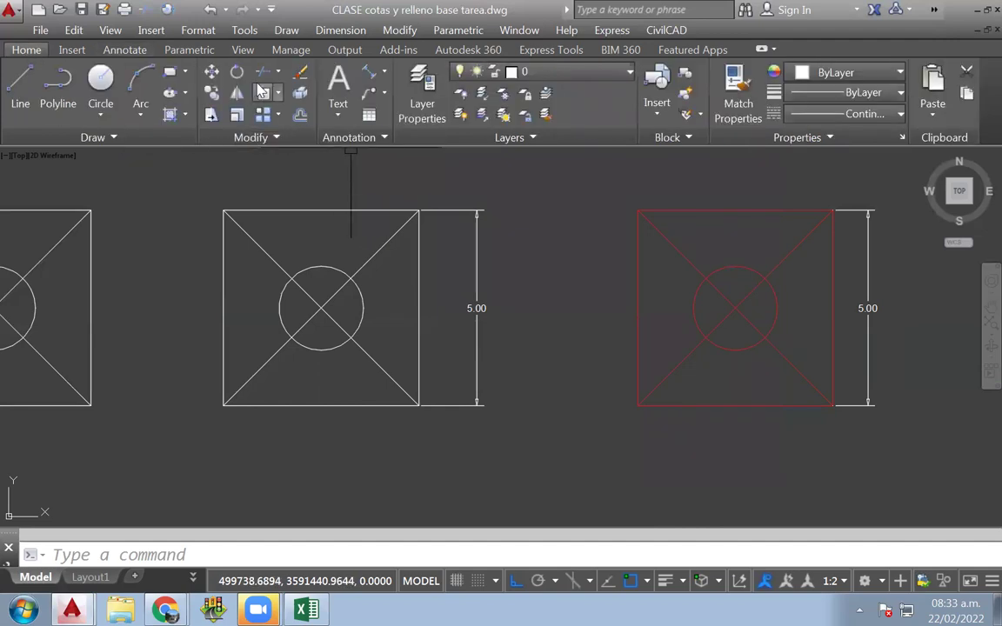
pyautogui.click(368, 71)
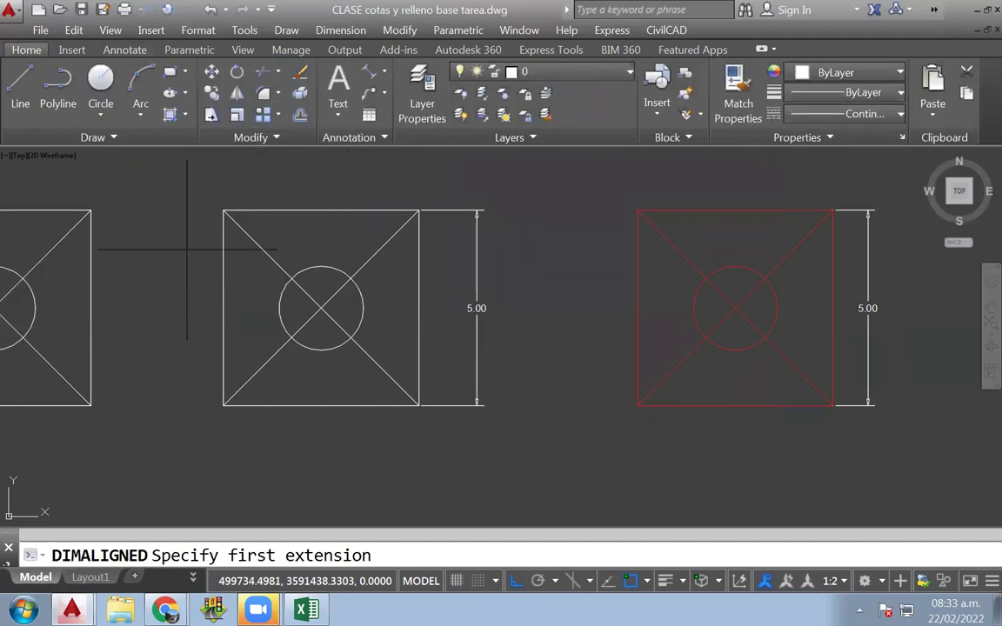
pyautogui.click(224, 211)
pyautogui.click(223, 405)
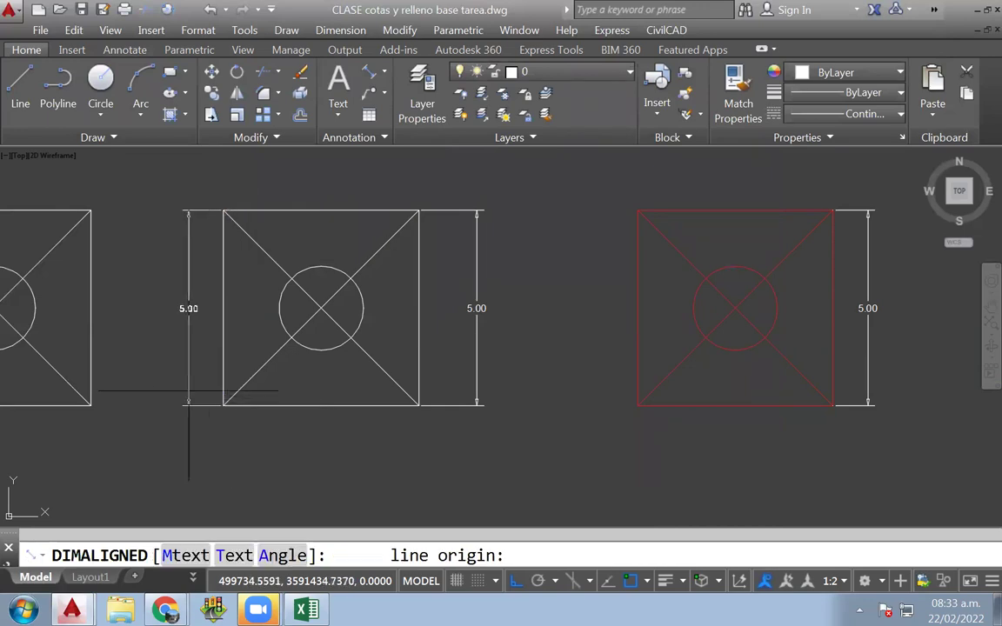
pyautogui.click(189, 348)
# Step: In the dimension's Properties, confirm its dimension style stays Estilo 4
pyautogui.click(191, 344)
pyautogui.rightClick(191, 345)
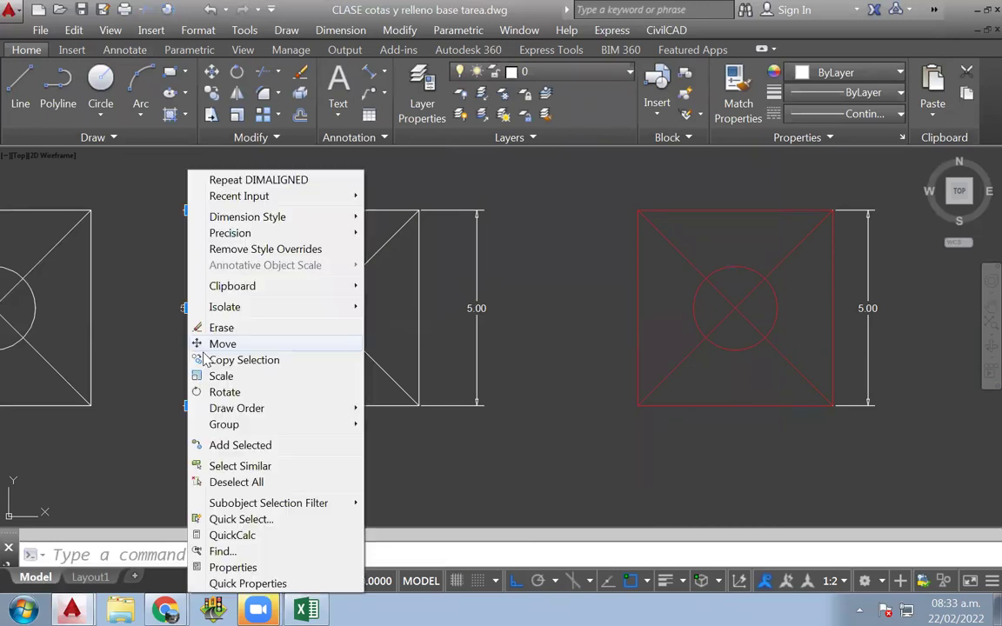
pyautogui.click(250, 567)
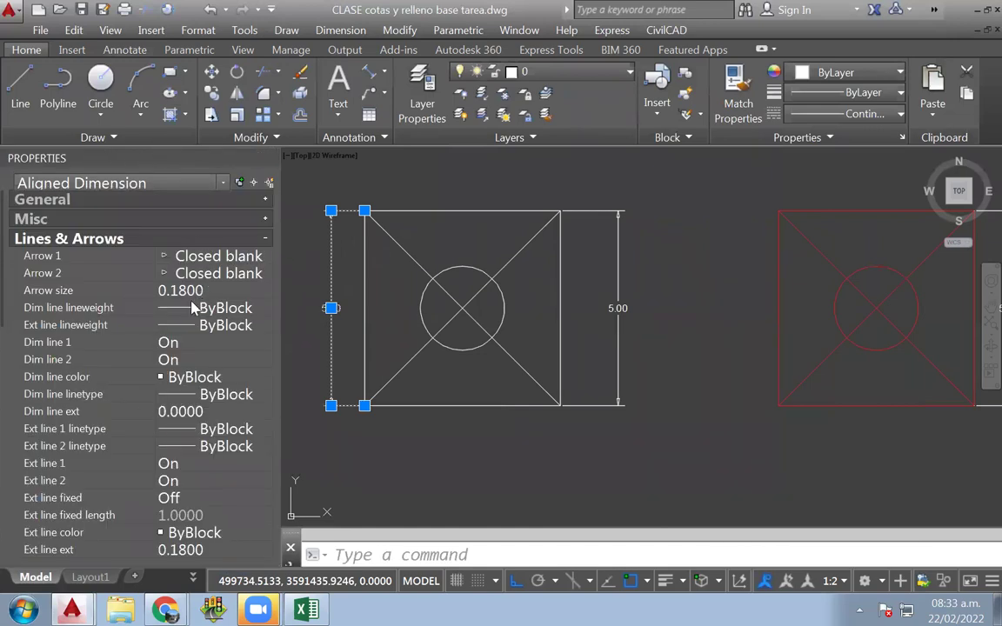
pyautogui.click(240, 236)
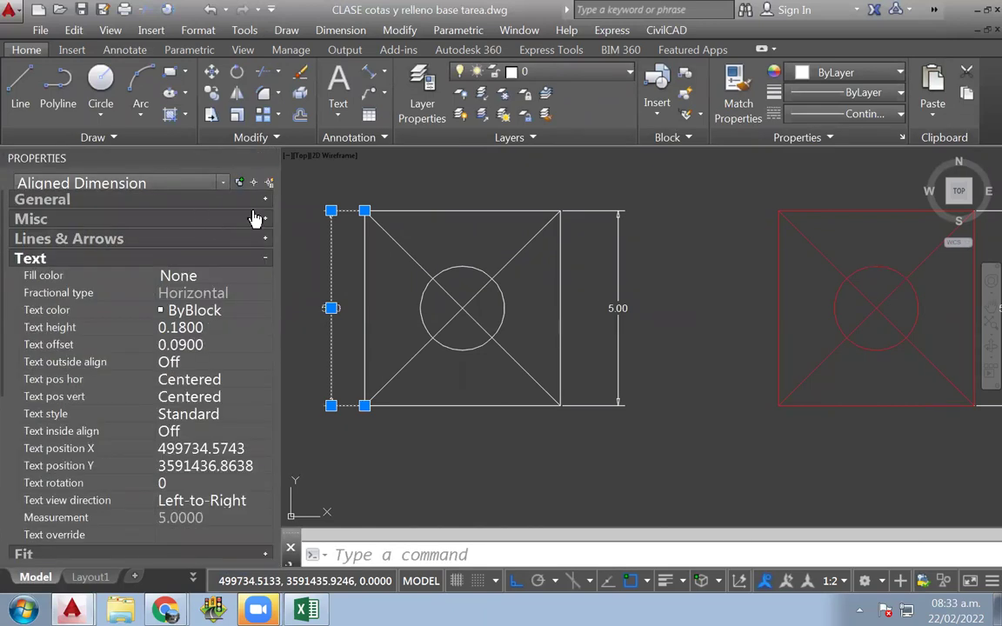
pyautogui.click(266, 199)
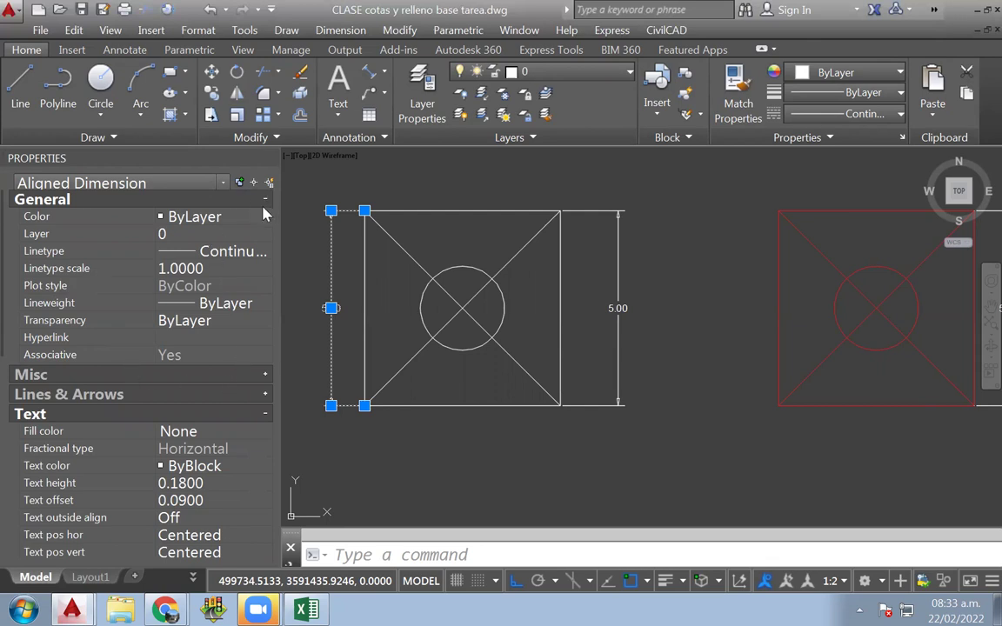
pyautogui.click(266, 395)
pyautogui.click(266, 375)
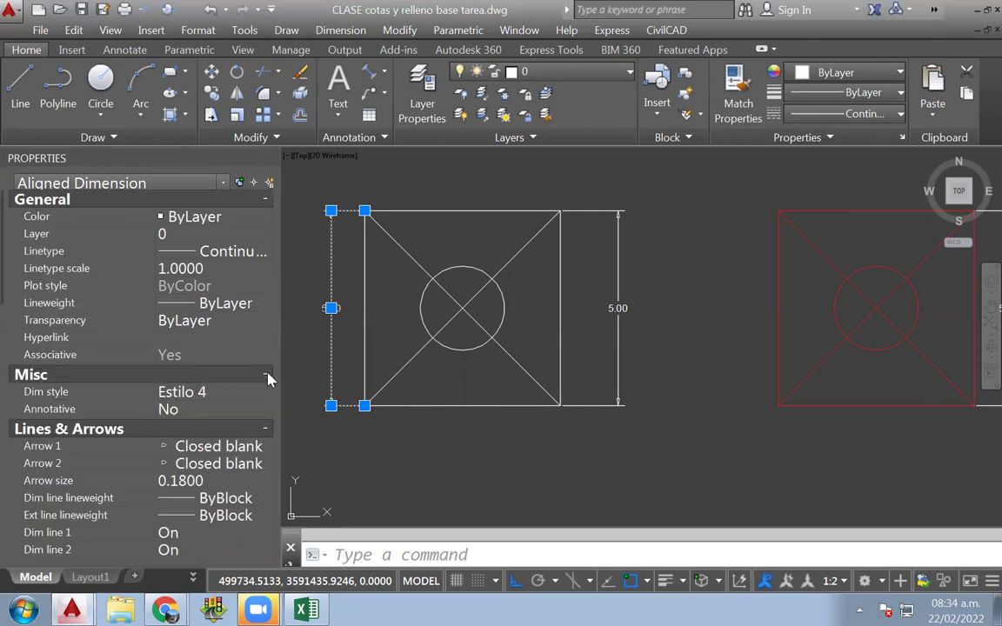
pyautogui.click(222, 396)
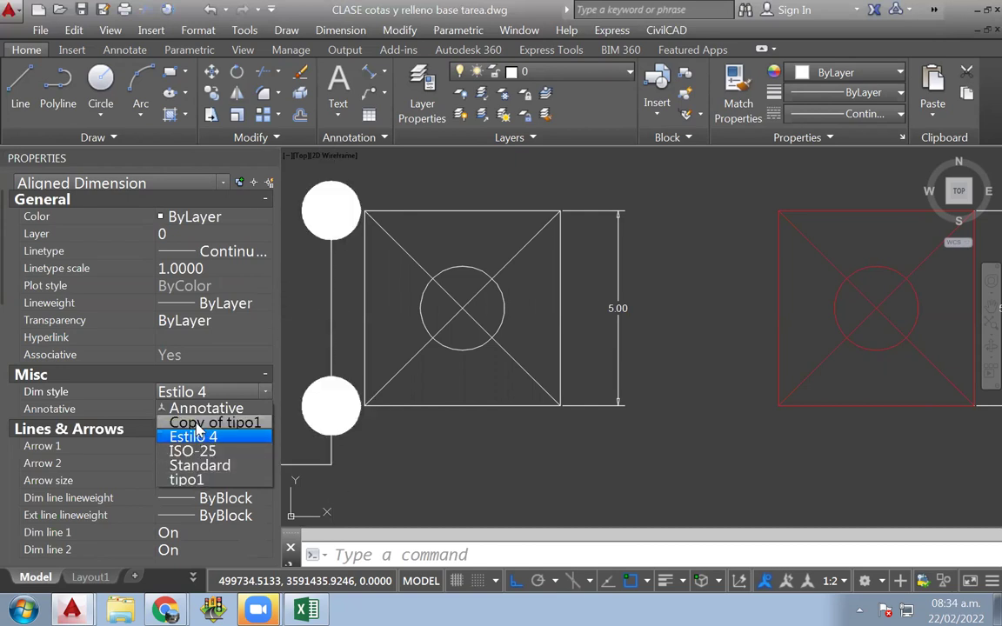
pyautogui.click(195, 437)
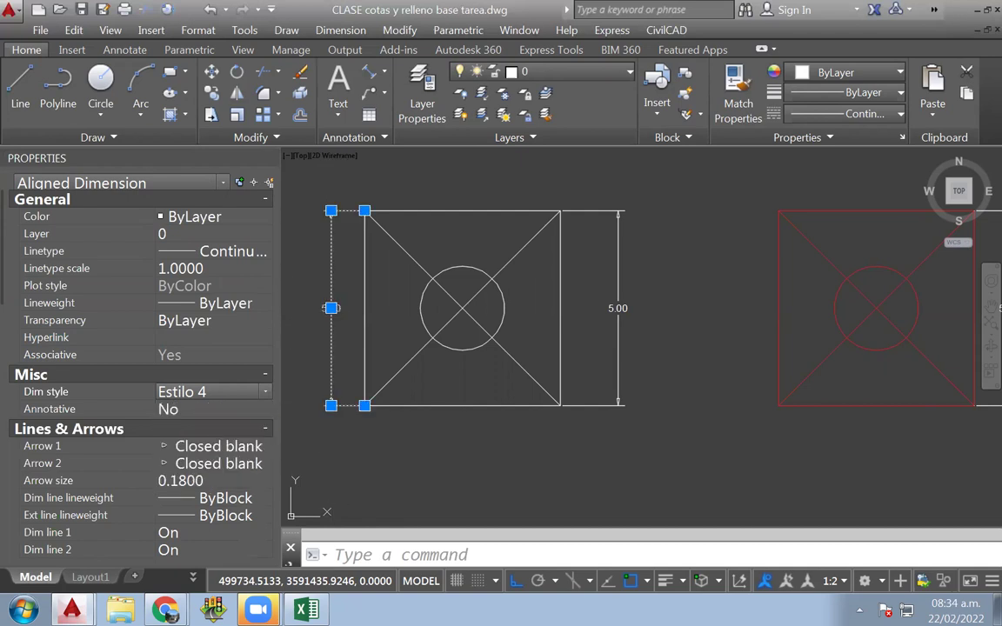
pyautogui.click(387, 397)
pyautogui.press('Escape')
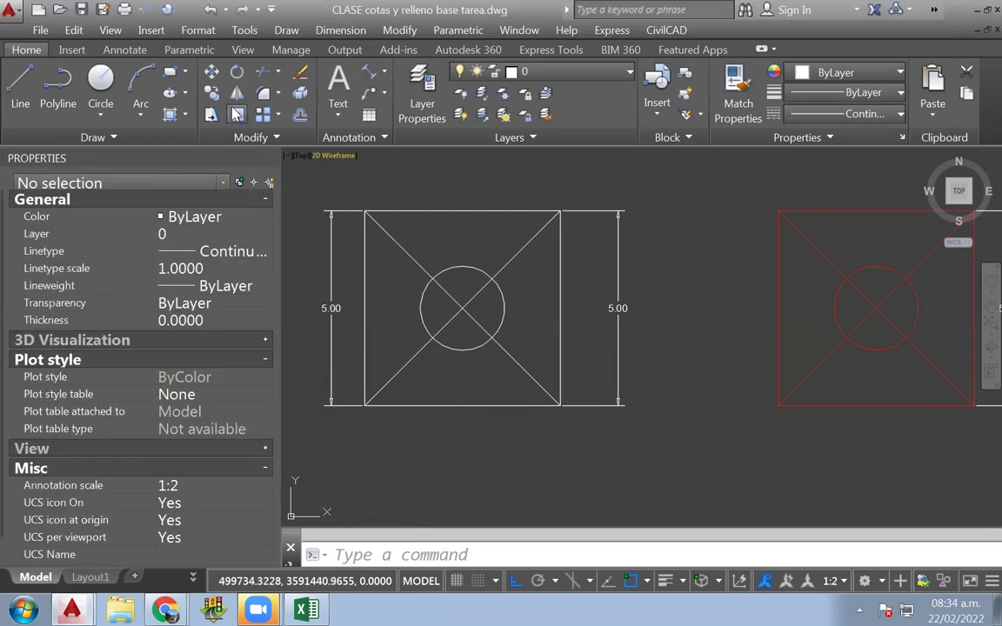
# Step: Reset Style 1's oblique angle to 0, apply it, and keep Style 1 current
pyautogui.click(122, 51)
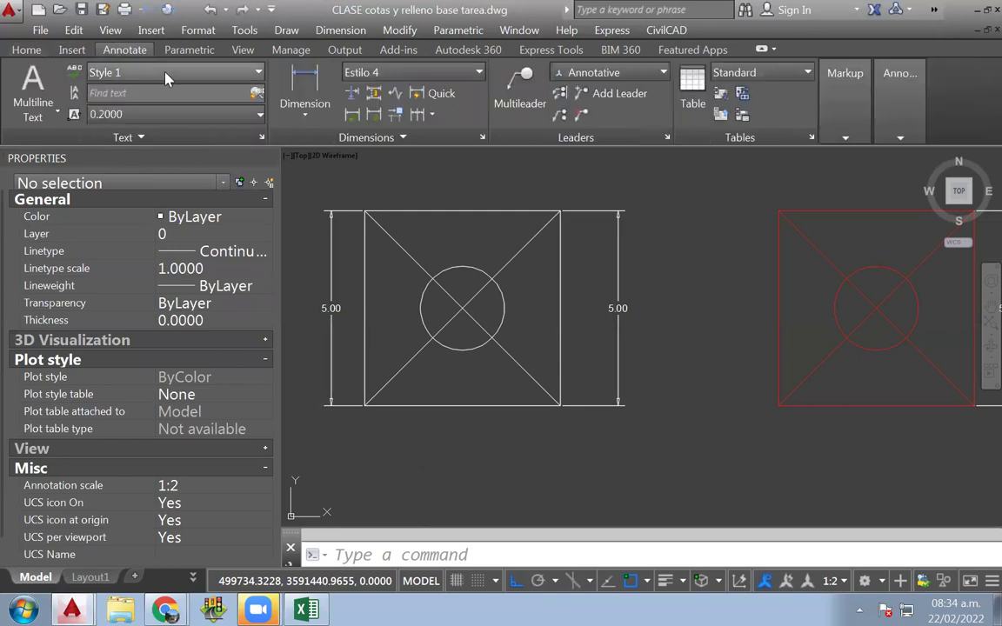
pyautogui.click(261, 136)
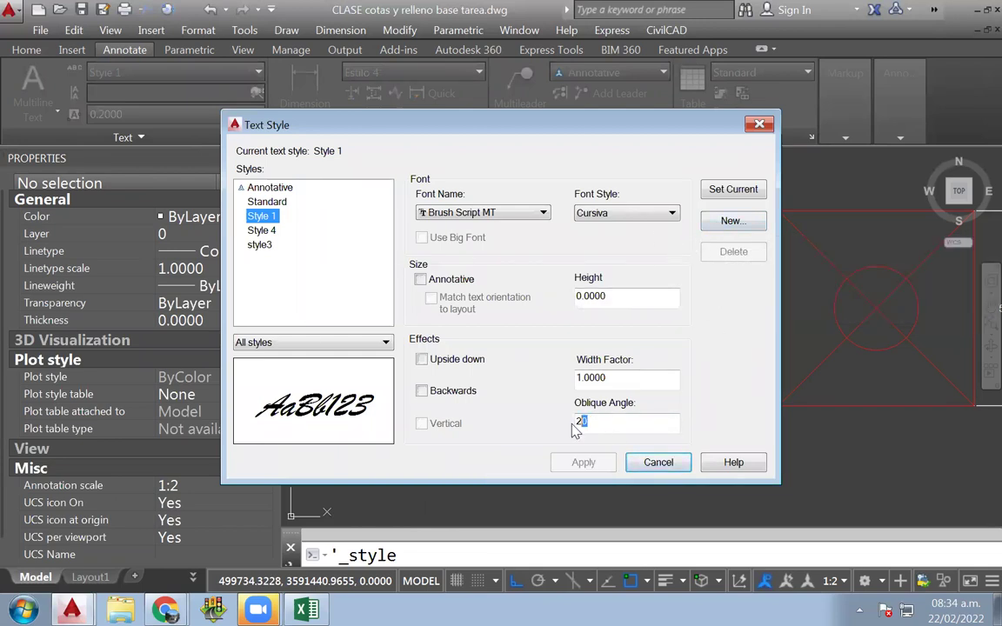
pyautogui.press('BackSpace')
pyautogui.write('0')
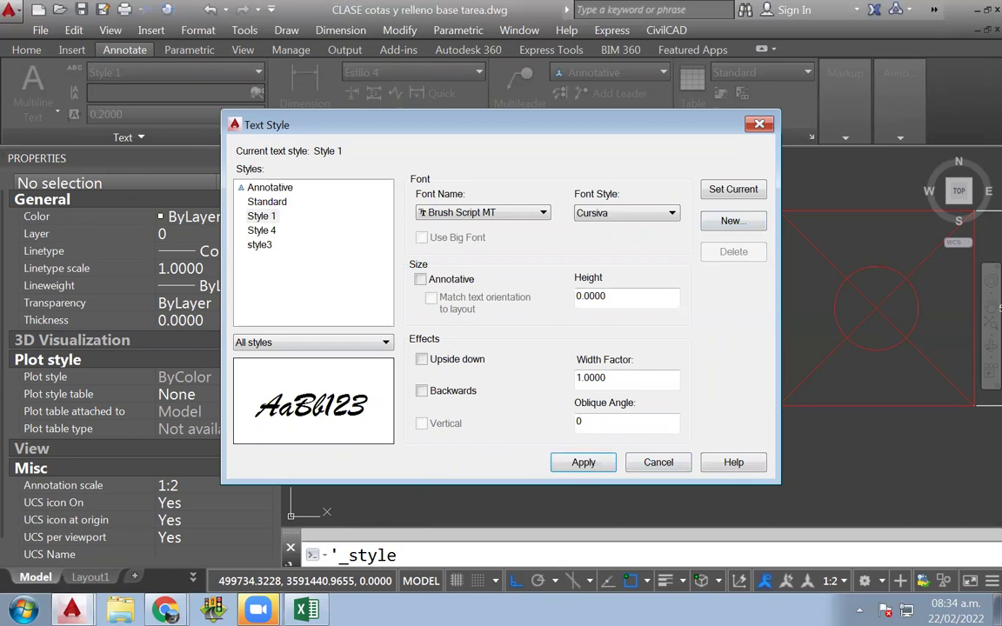
pyautogui.click(583, 462)
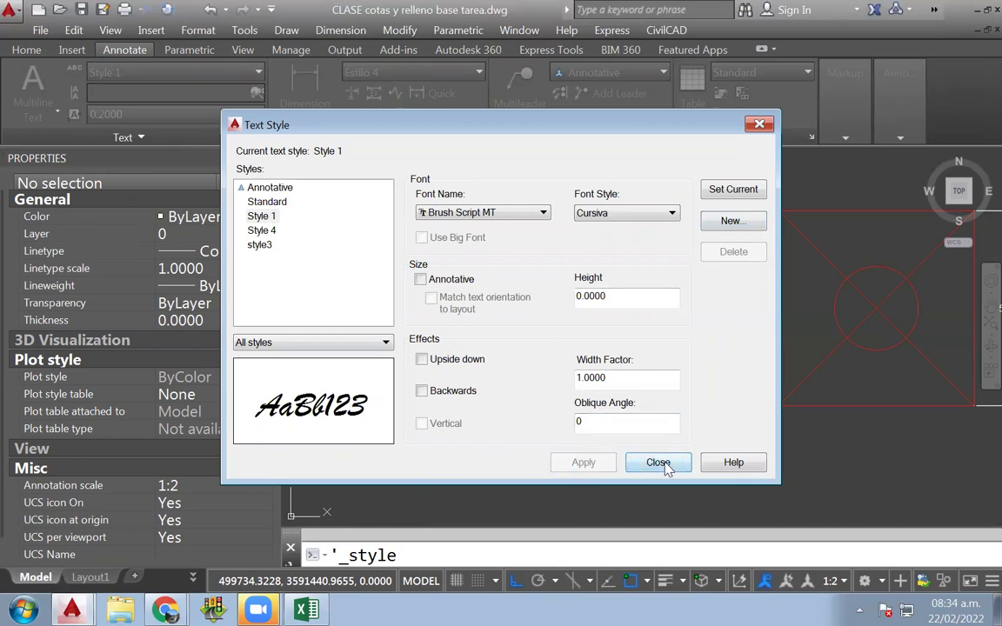
pyautogui.click(736, 190)
pyautogui.click(657, 465)
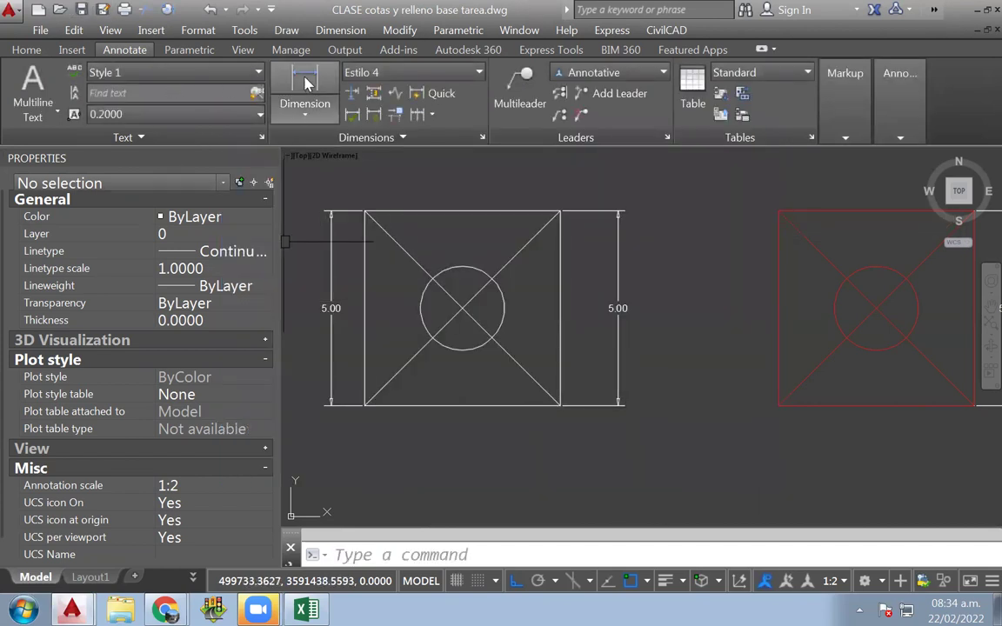
# Step: Dimension the red square's left side with an aligned dimension in Style 1 text
pyautogui.click(305, 108)
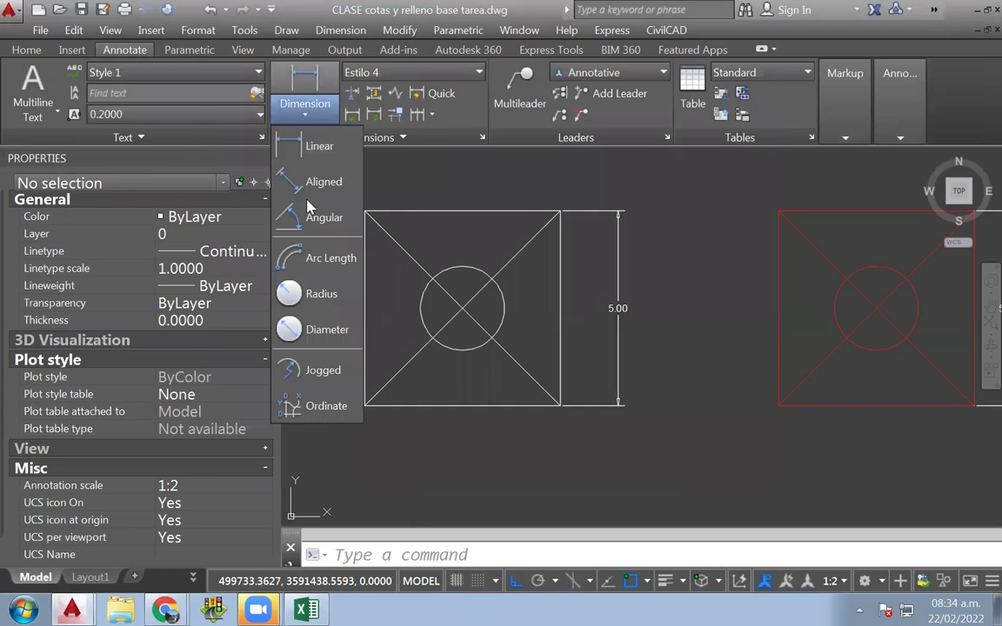
pyautogui.click(318, 181)
pyautogui.click(778, 211)
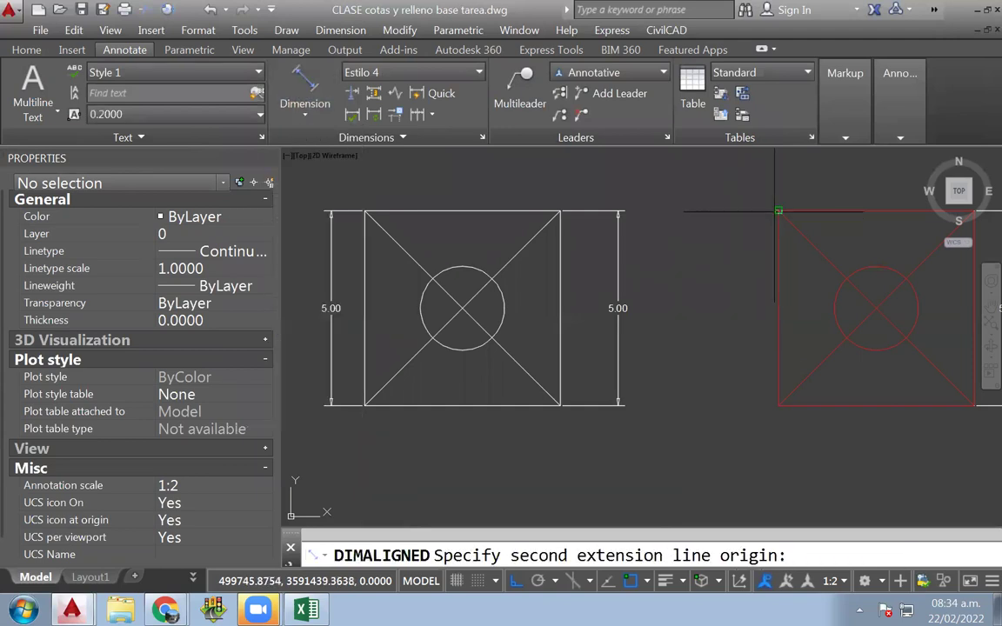
pyautogui.click(779, 405)
pyautogui.click(736, 403)
pyautogui.click(694, 419)
pyautogui.click(756, 196)
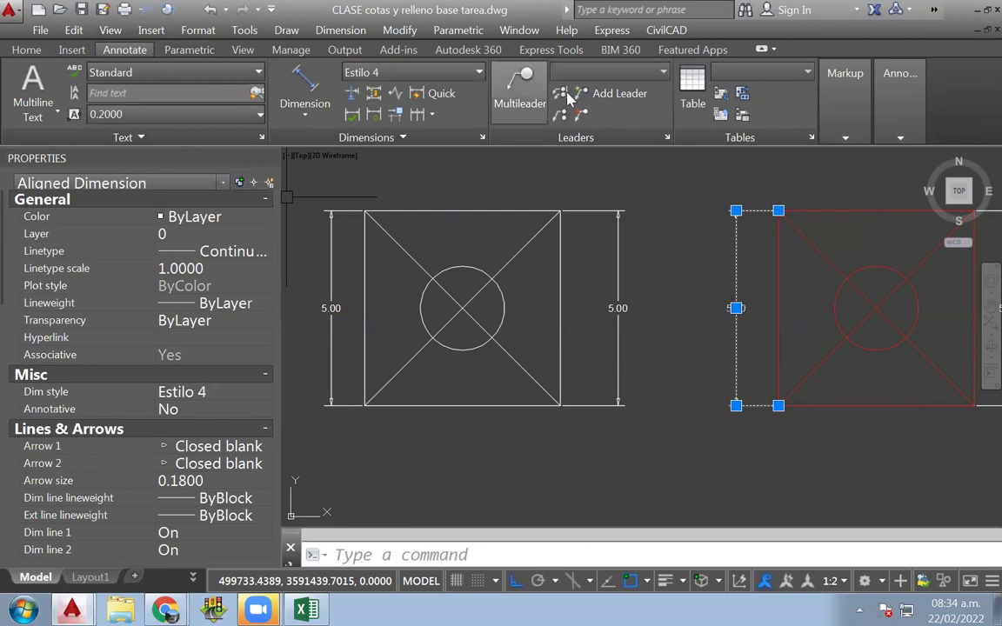
pyautogui.click(157, 74)
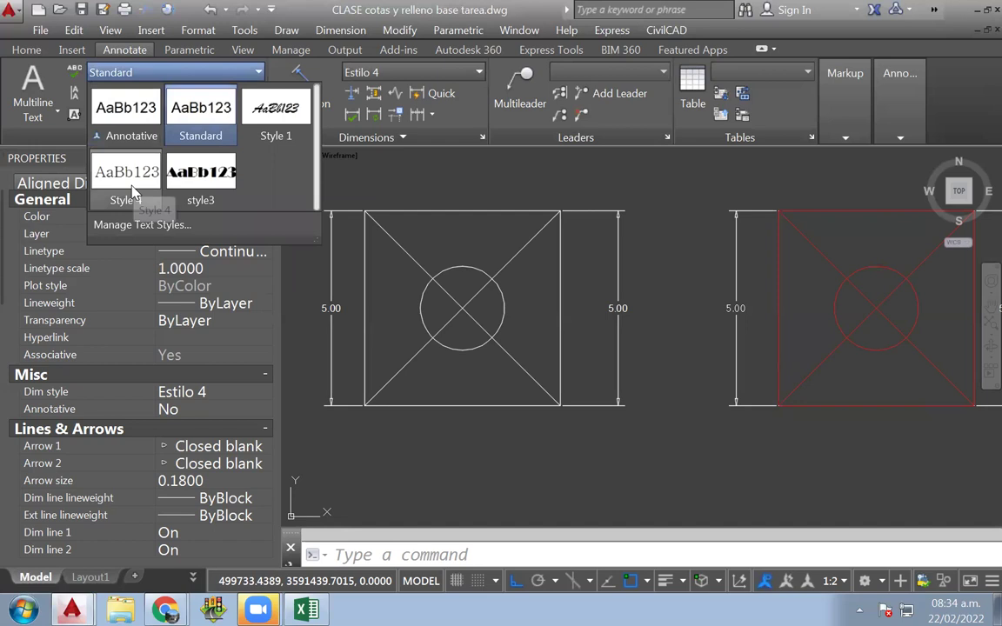
pyautogui.click(276, 120)
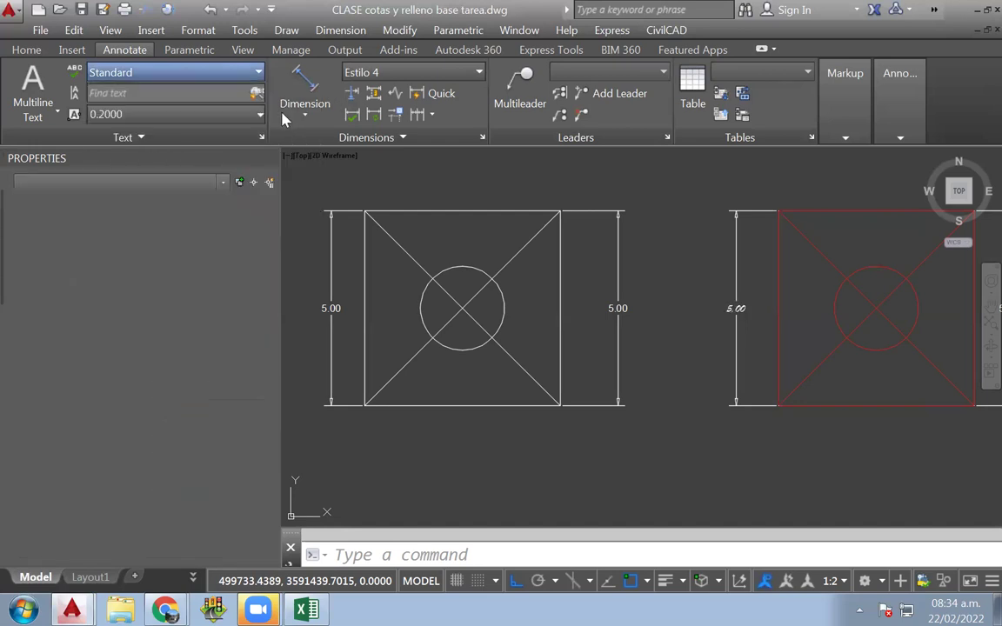
pyautogui.scroll(5, 739, 370)
pyautogui.scroll(-3, 742, 341)
pyautogui.press('Escape')
# Step: Delete the red square's slanted left 5.00 dimension and reopen the Text Style settings
pyautogui.scroll(1, 645, 270)
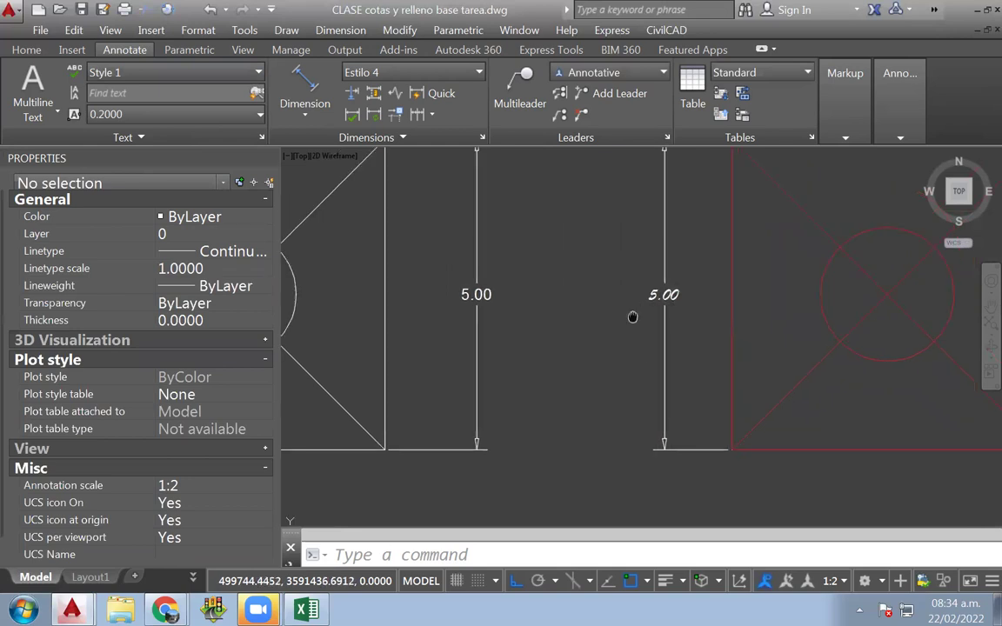
pyautogui.scroll(2, 673, 346)
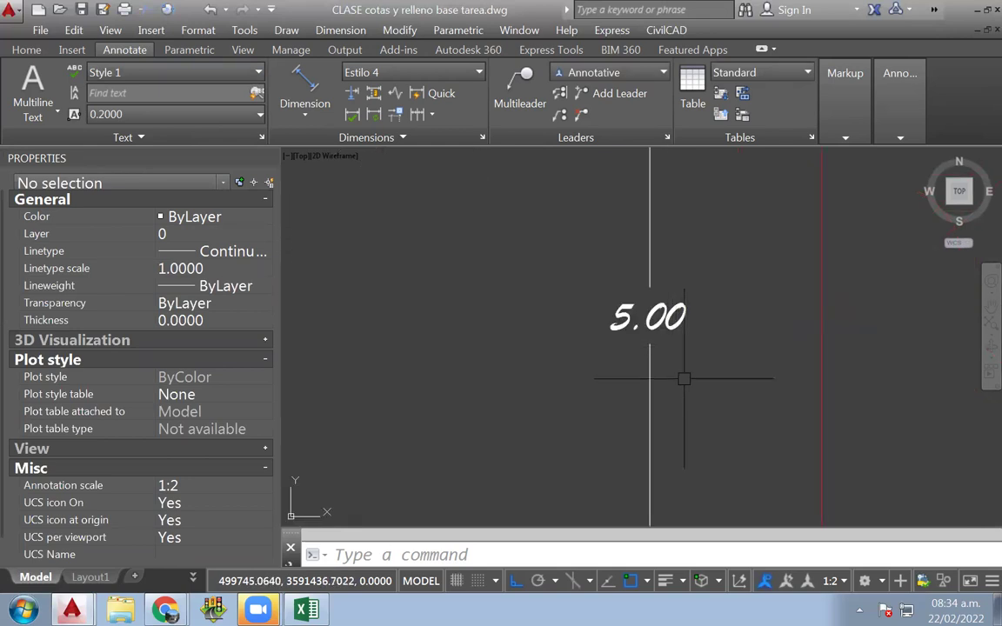
pyautogui.scroll(-1, 679, 370)
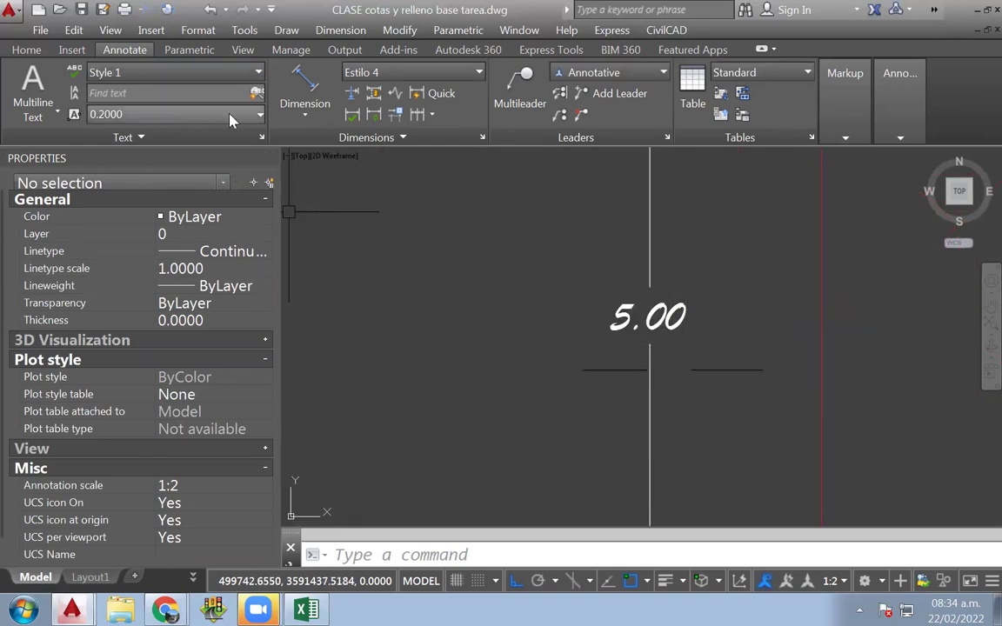
pyautogui.scroll(-2, 648, 313)
pyautogui.click(648, 305)
pyautogui.click(653, 364)
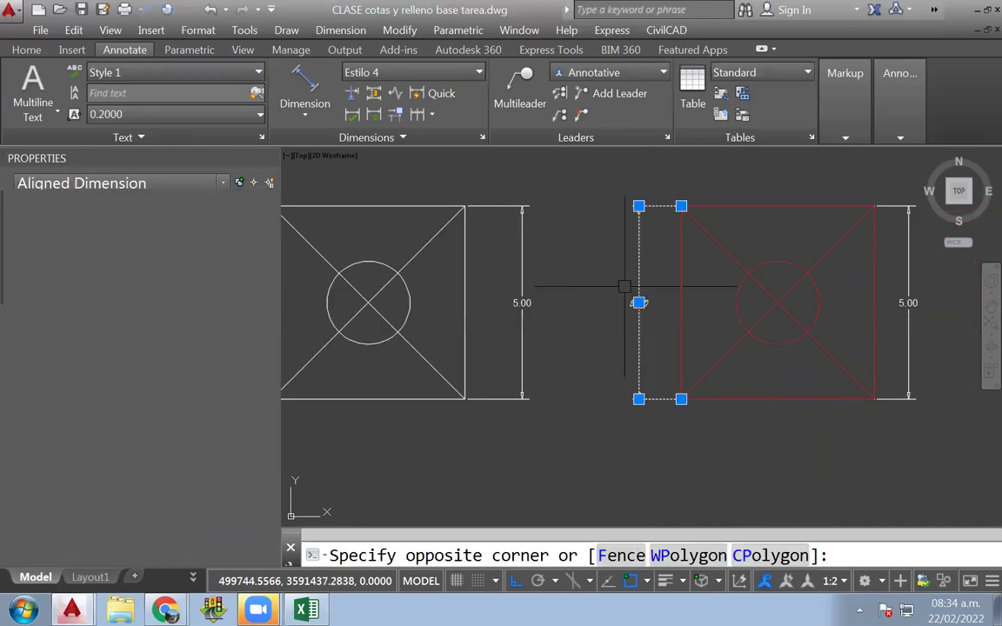
pyautogui.press('Delete')
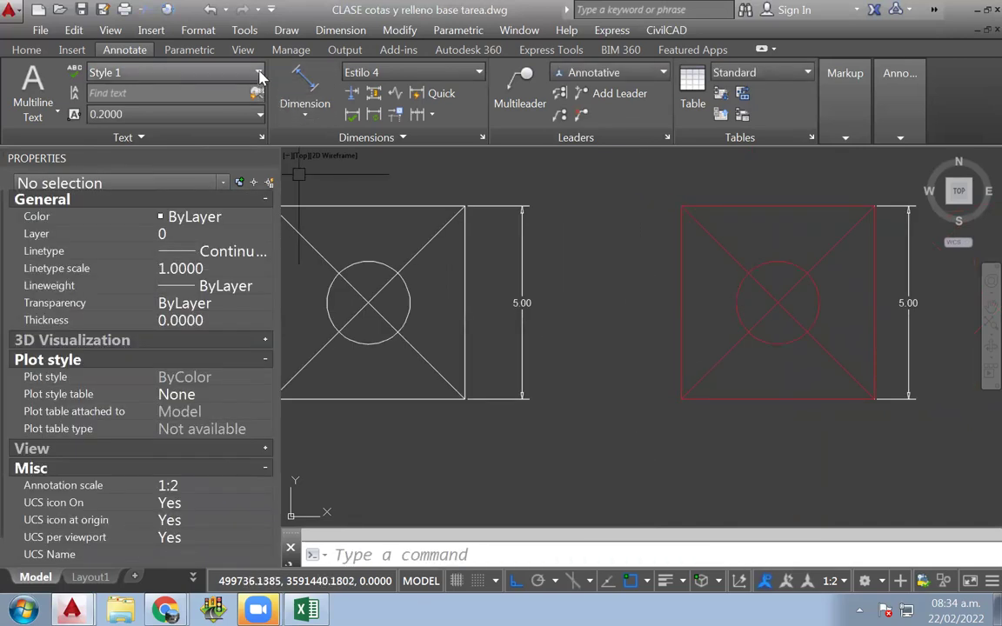
pyautogui.click(262, 138)
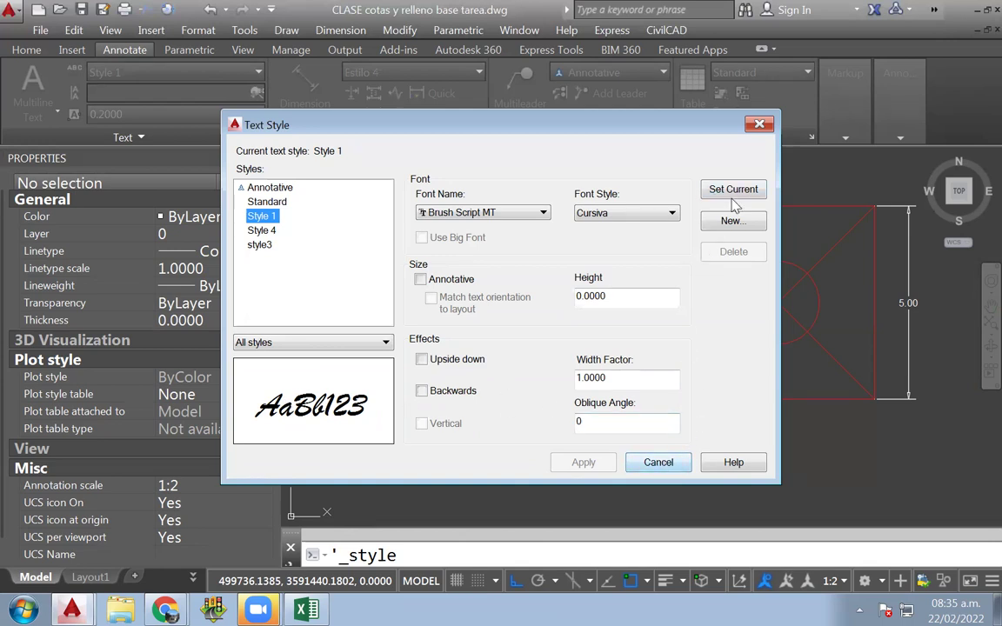
# Step: Close the Text Style dialog with Style 1 as the current text style
pyautogui.click(659, 465)
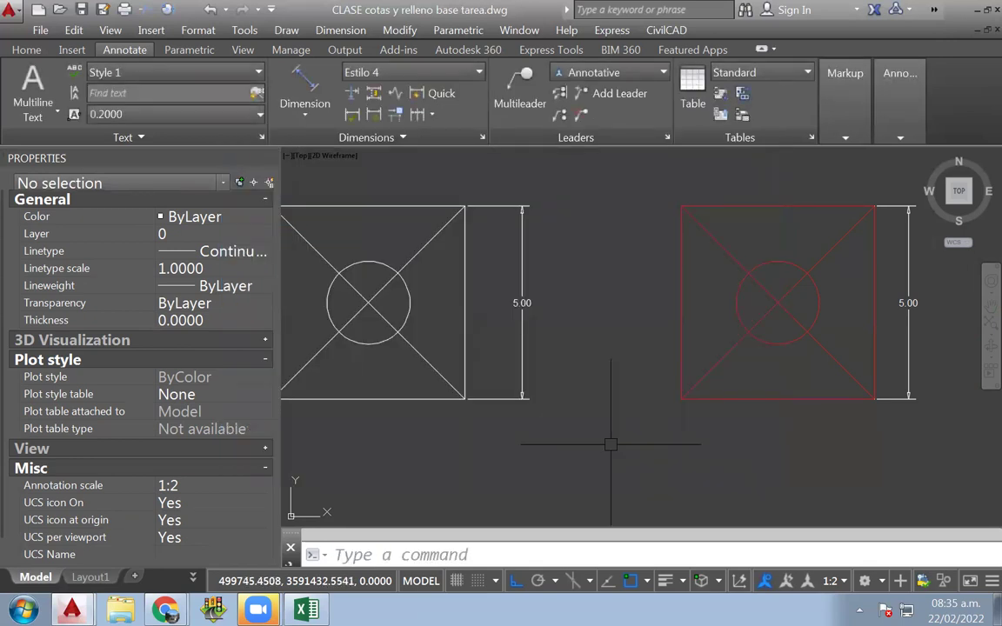
pyautogui.click(135, 75)
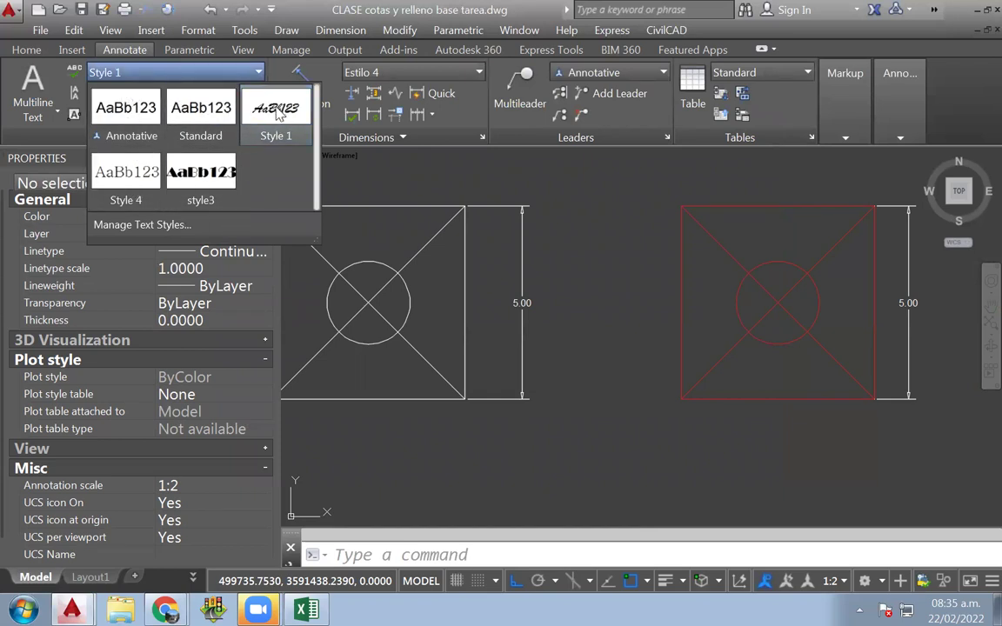
pyautogui.click(276, 111)
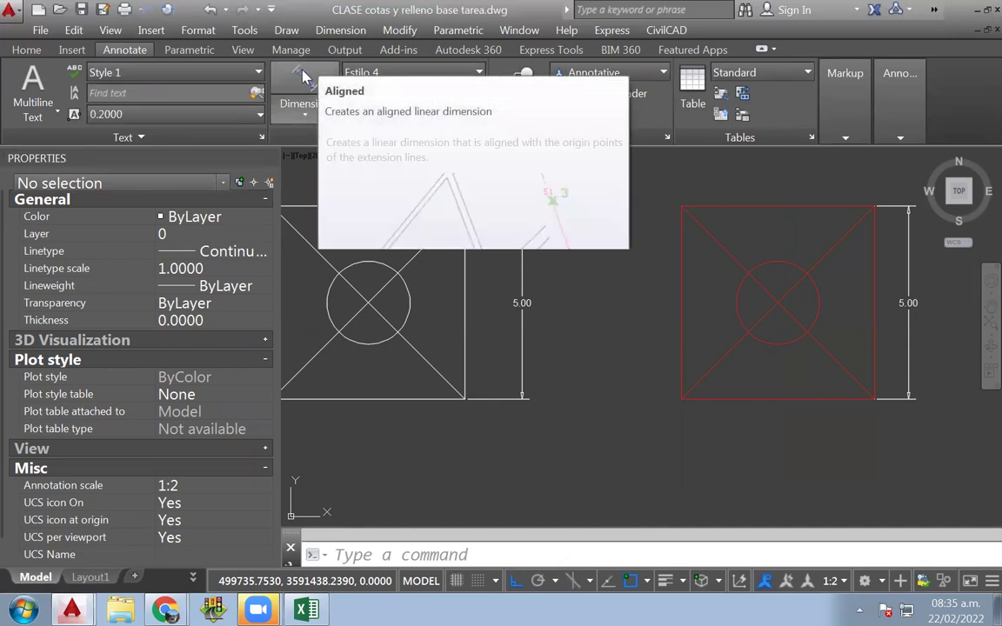
# Step: Add a 5.00 aligned dimension along the red square's left side and select it
pyautogui.click(302, 81)
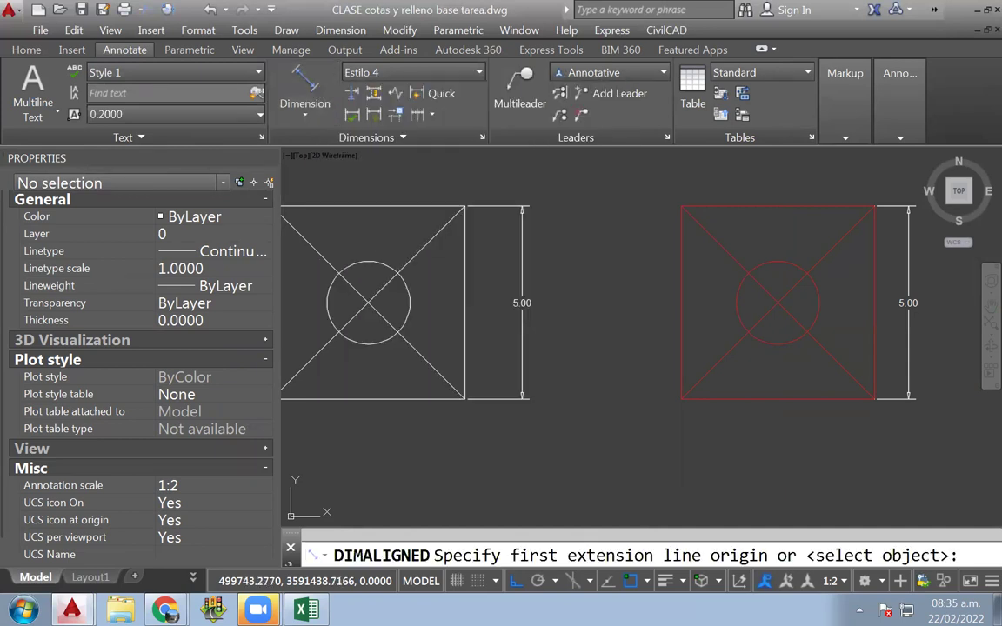
pyautogui.click(683, 206)
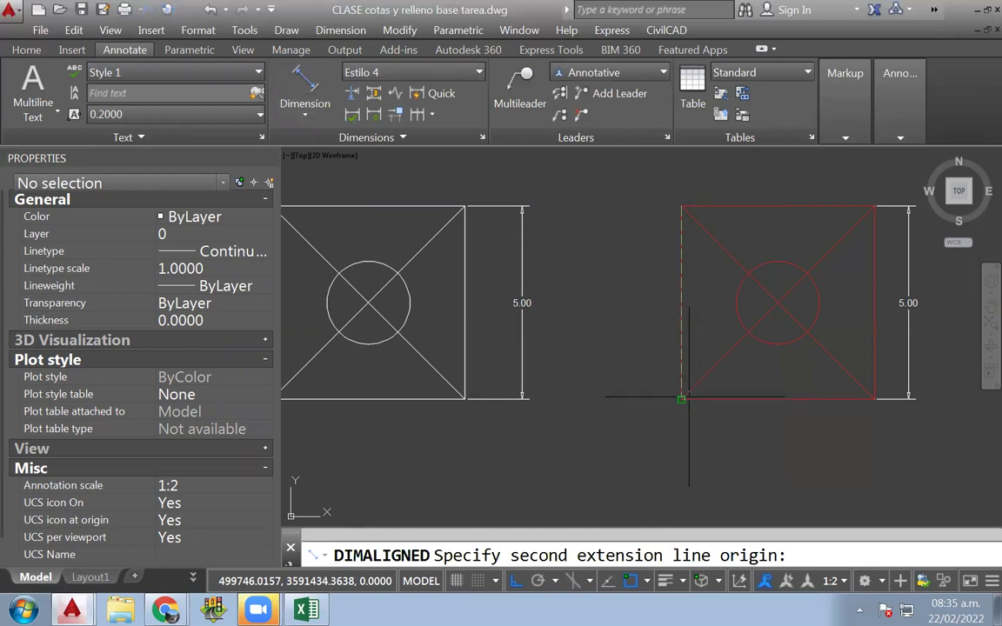
pyautogui.click(682, 400)
pyautogui.click(644, 391)
pyautogui.click(643, 302)
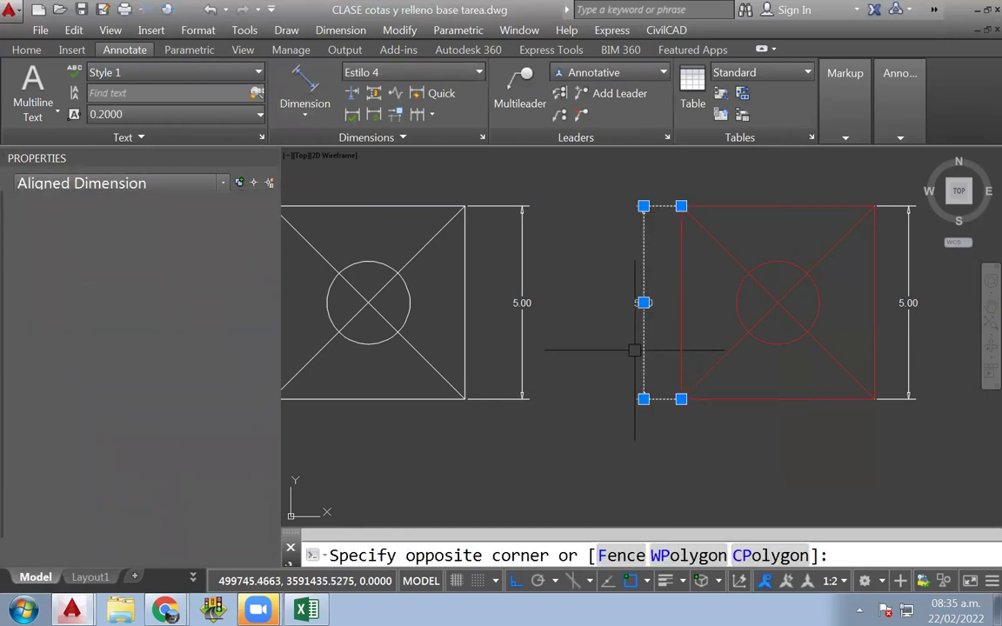
# Step: Browse the dimension style list, leaving the new dimension on Estilo 4
pyautogui.click(453, 74)
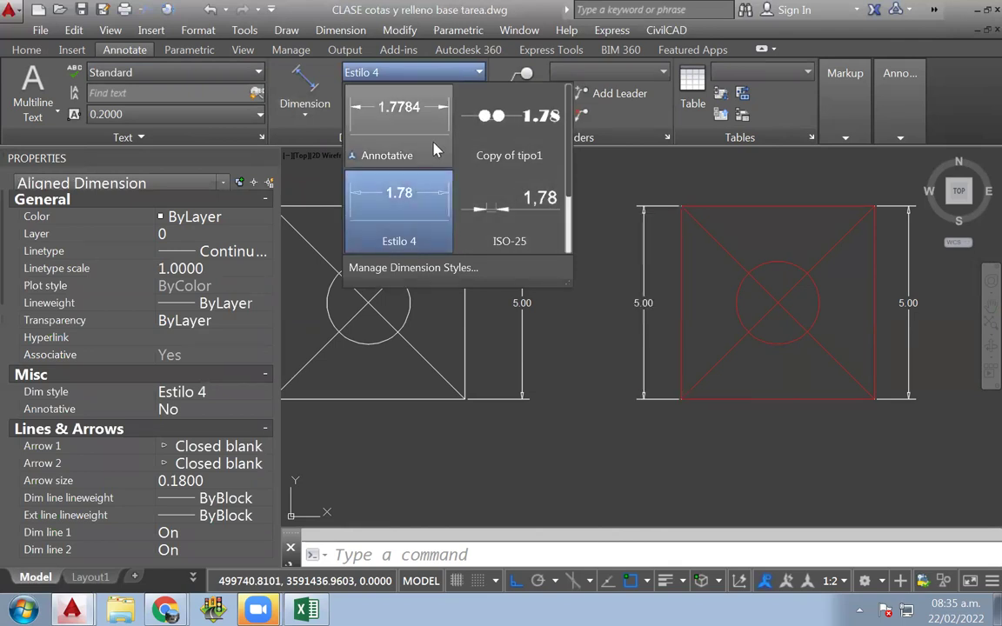
pyautogui.scroll(-1, 437, 200)
pyautogui.scroll(-1, 437, 150)
pyautogui.scroll(1, 442, 151)
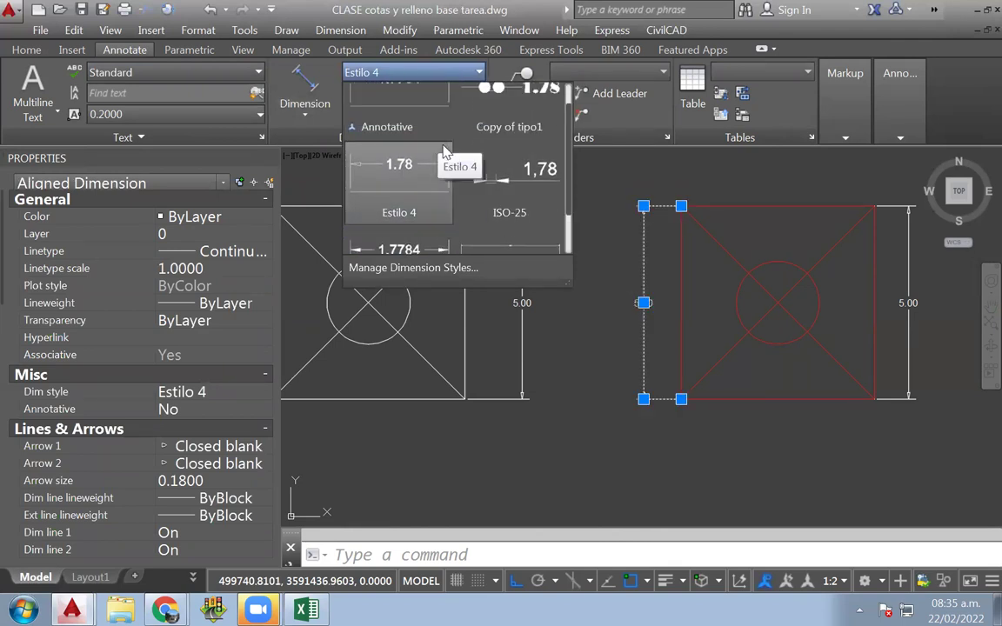
pyautogui.scroll(-1, 445, 153)
pyautogui.scroll(-1, 444, 153)
pyautogui.scroll(2, 445, 153)
pyautogui.scroll(-1, 472, 143)
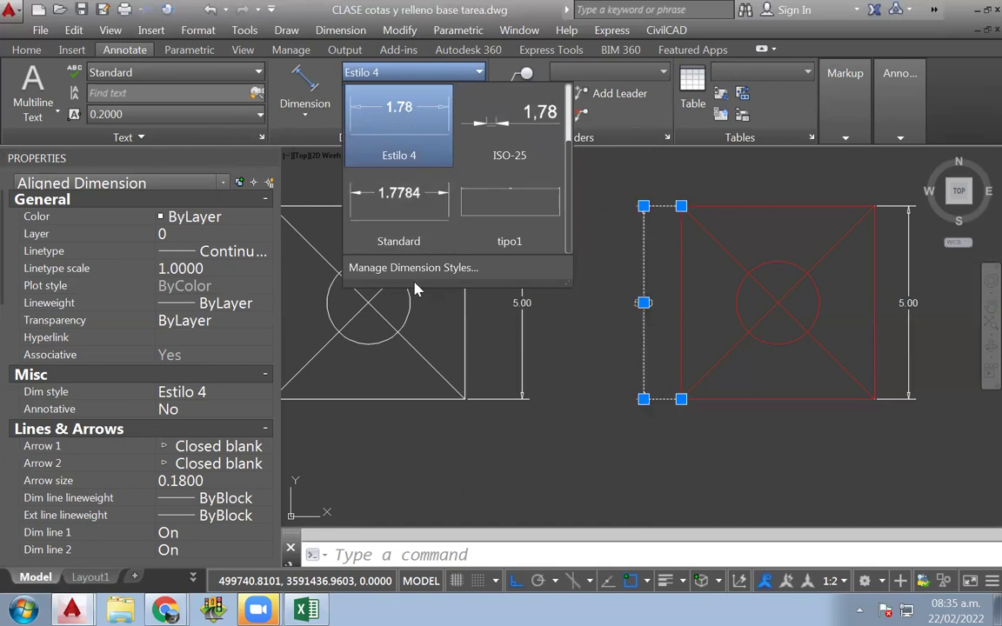
pyautogui.click(522, 393)
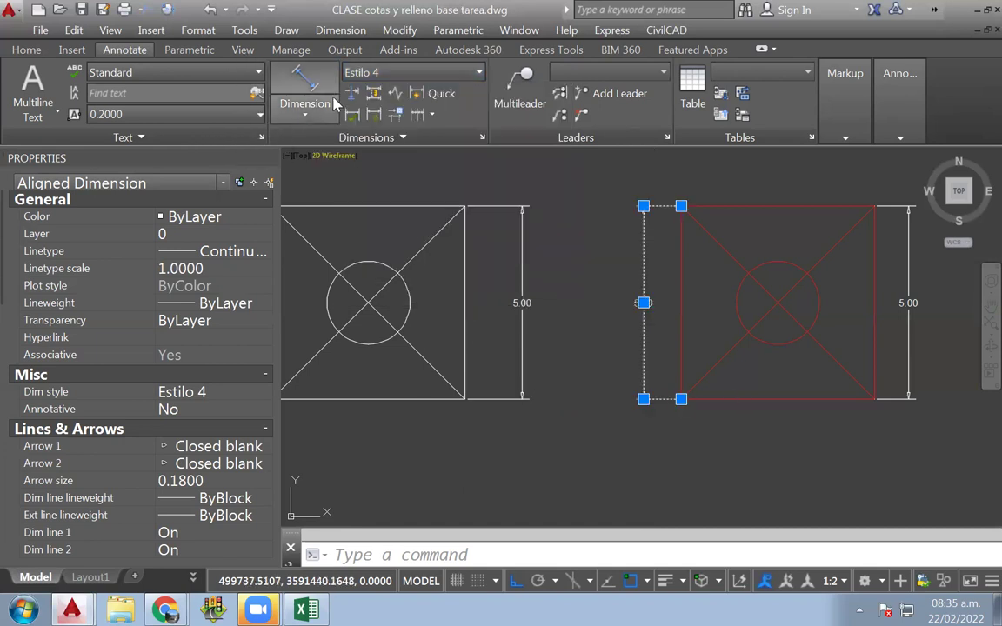
pyautogui.click(391, 76)
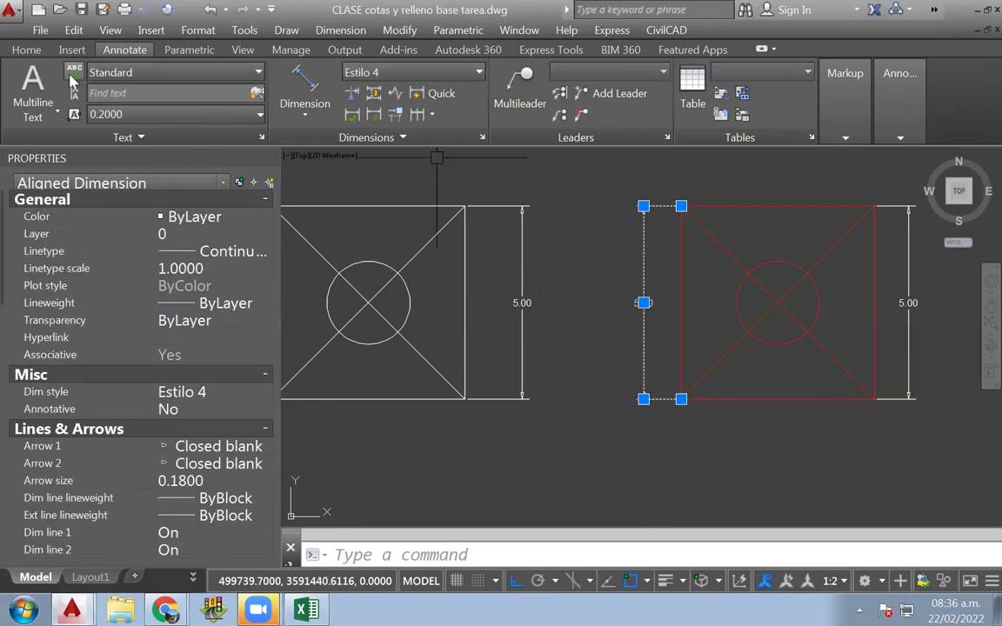
# Step: Switch the red square's new left dimension text to Style 1
pyautogui.click(137, 76)
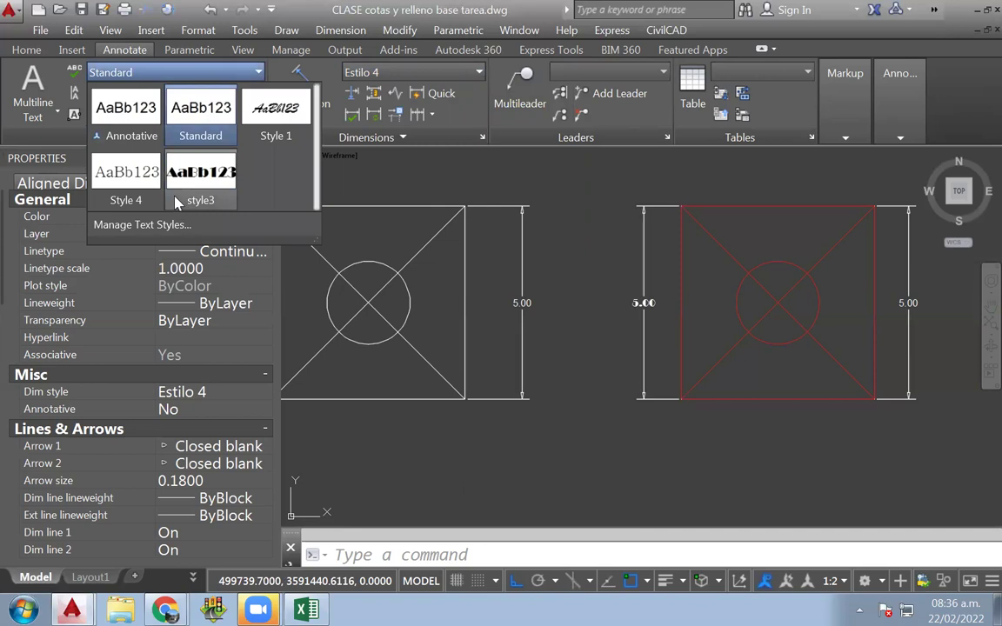
pyautogui.click(270, 126)
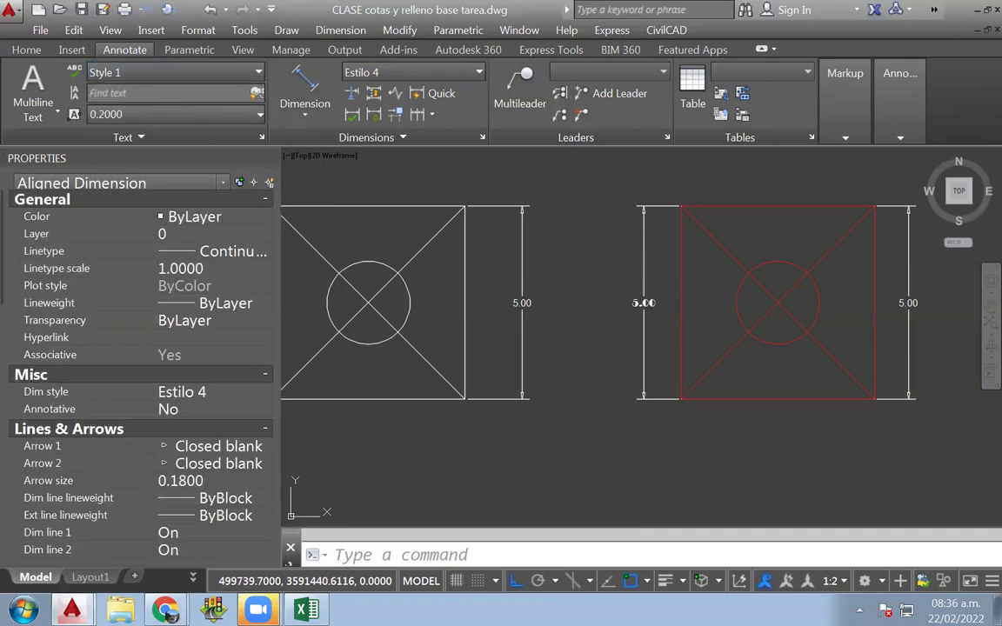
pyautogui.press('Escape')
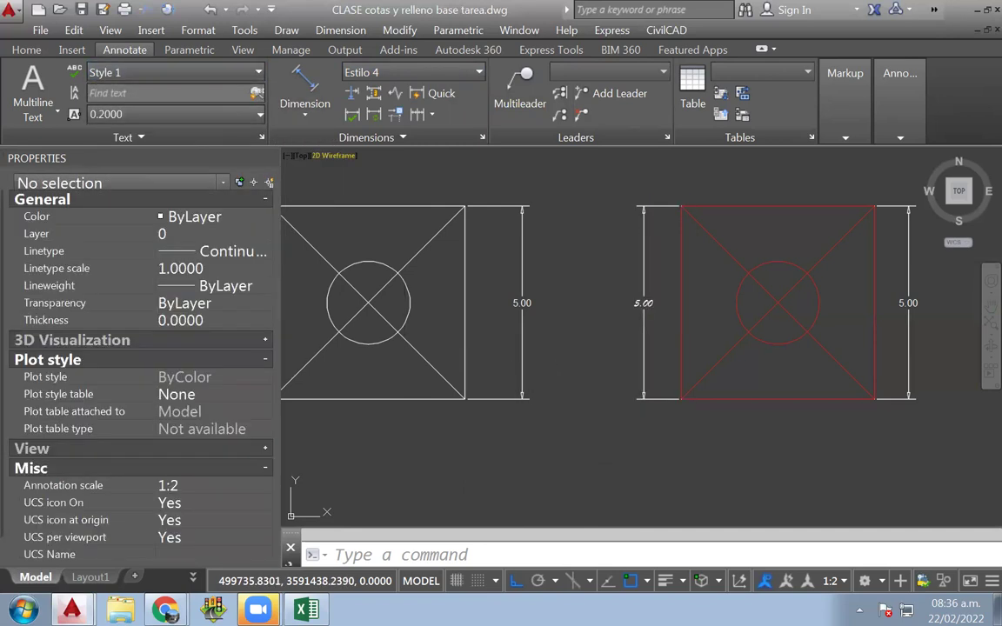
pyautogui.click(647, 279)
pyautogui.click(622, 278)
# Step: Zoom around the drawing, briefly selecting a dimension, then clear the selection
pyautogui.press('Escape')
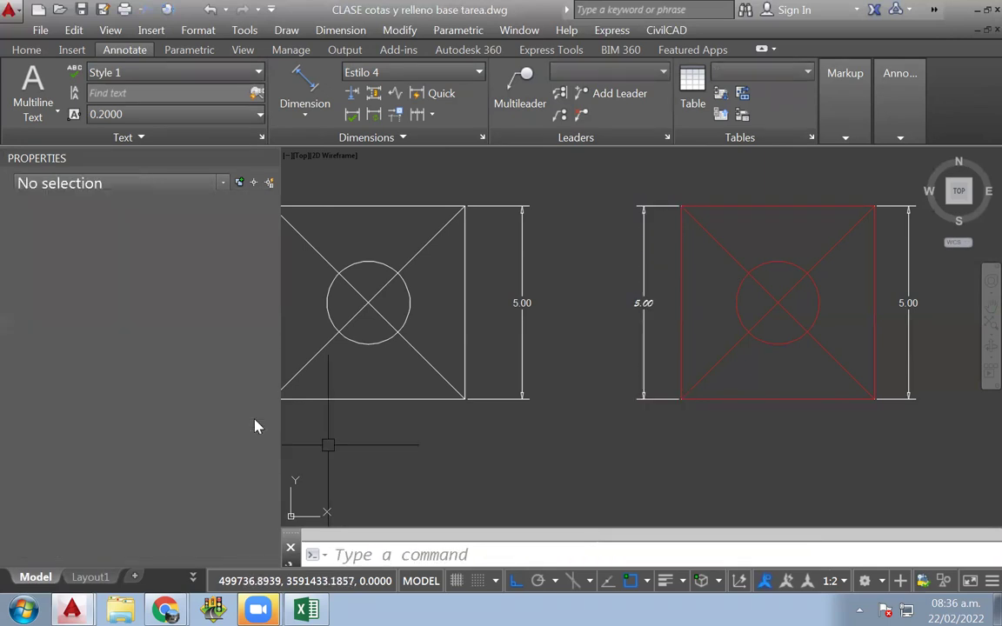
pyautogui.scroll(-5, 479, 435)
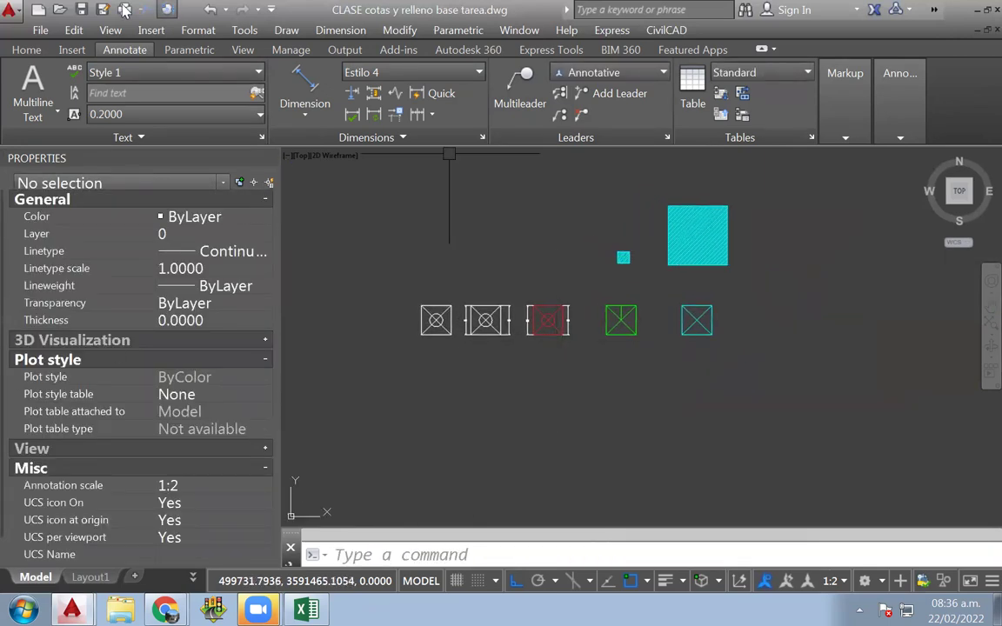
pyautogui.scroll(4, 528, 320)
pyautogui.scroll(3, 528, 320)
pyautogui.scroll(3, 515, 290)
pyautogui.click(515, 290)
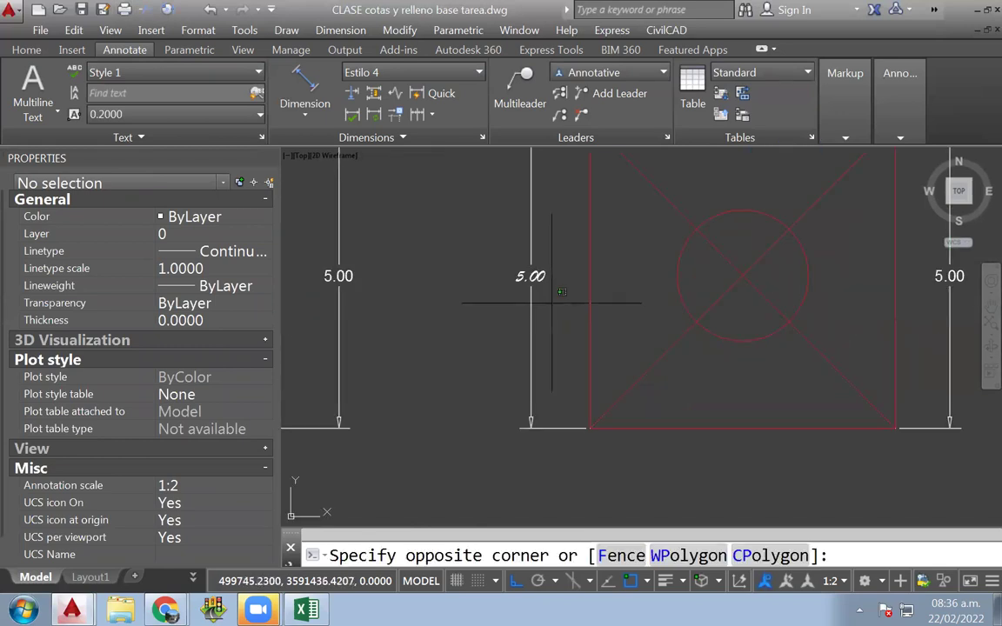
pyautogui.click(528, 275)
pyautogui.scroll(-6, 519, 339)
pyautogui.press('Escape')
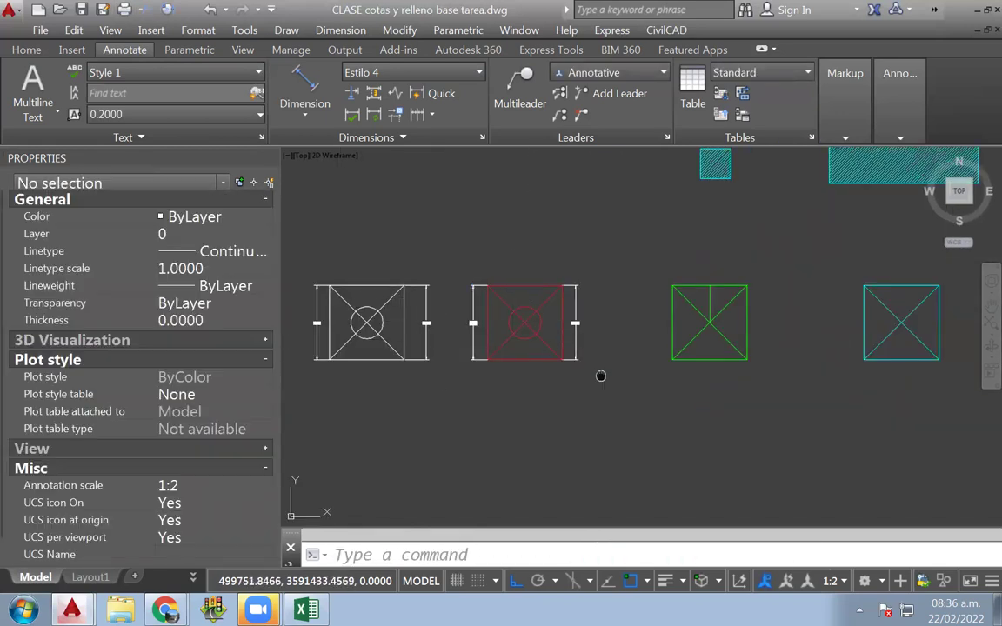
pyautogui.scroll(2, 577, 340)
# Step: Add a 5.00 aligned dimension along the green square's left side and select it
pyautogui.click(27, 50)
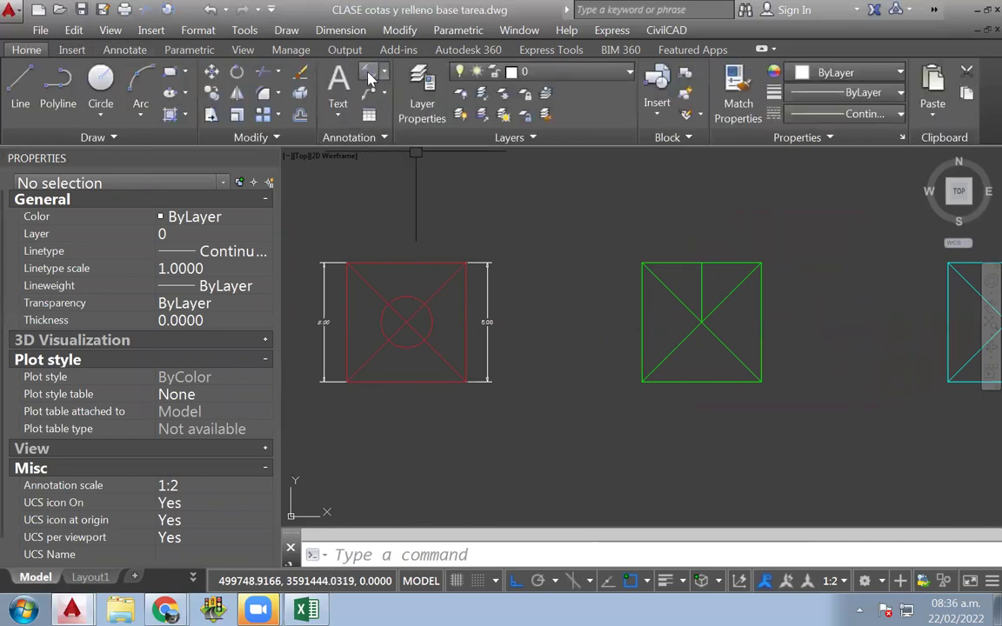
pyautogui.click(367, 72)
pyautogui.click(641, 261)
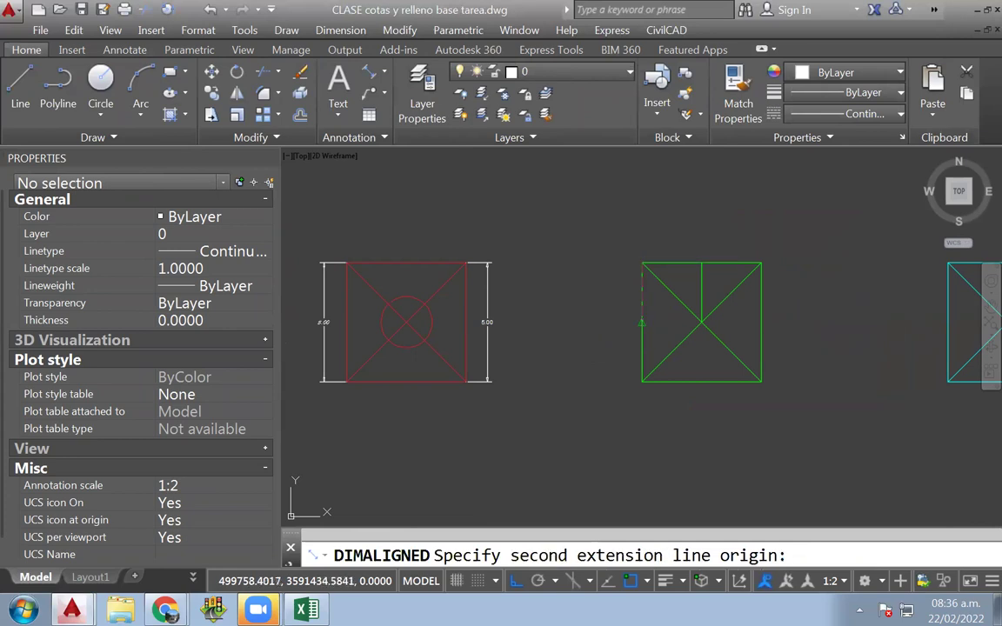
pyautogui.click(641, 381)
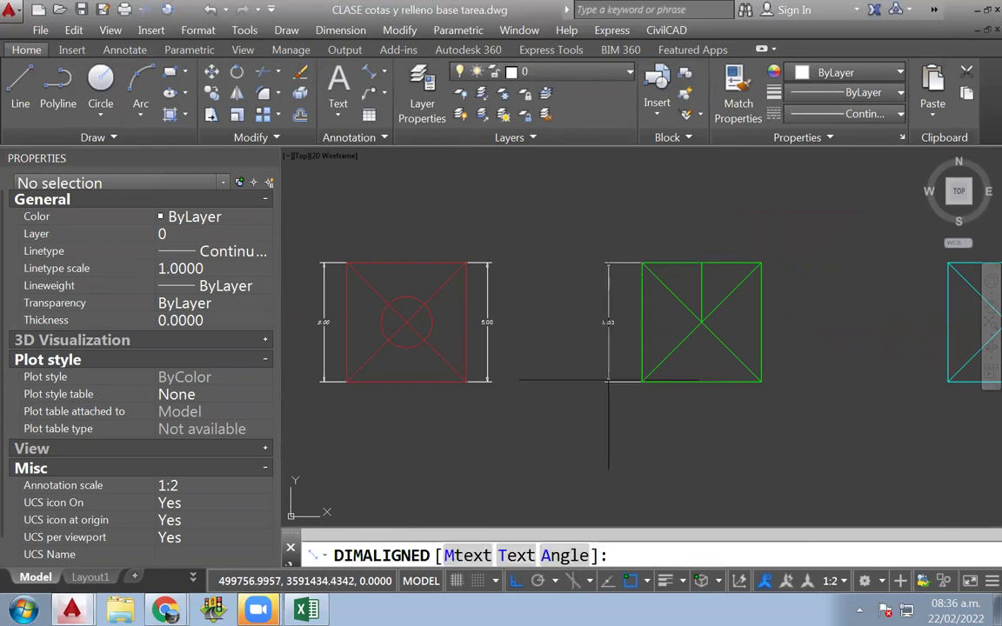
pyautogui.click(607, 322)
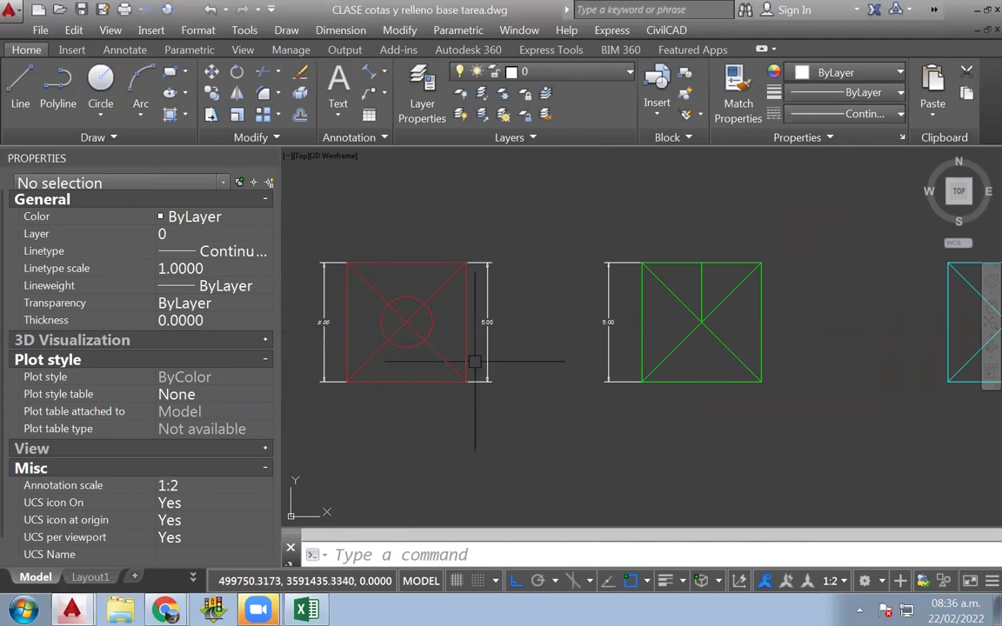
pyautogui.scroll(4, 611, 321)
pyautogui.click(643, 336)
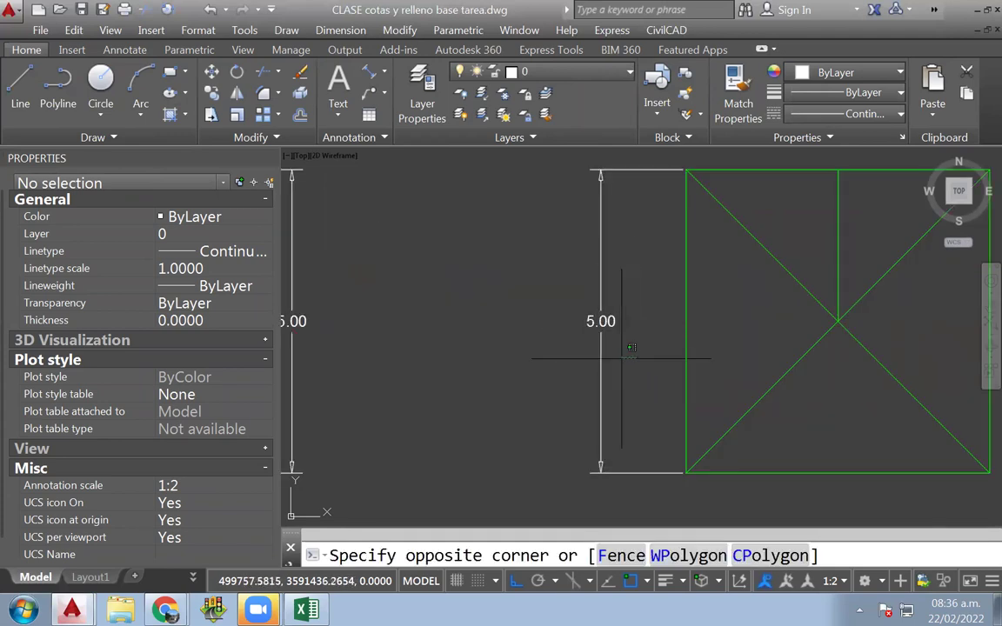
pyautogui.press('Escape')
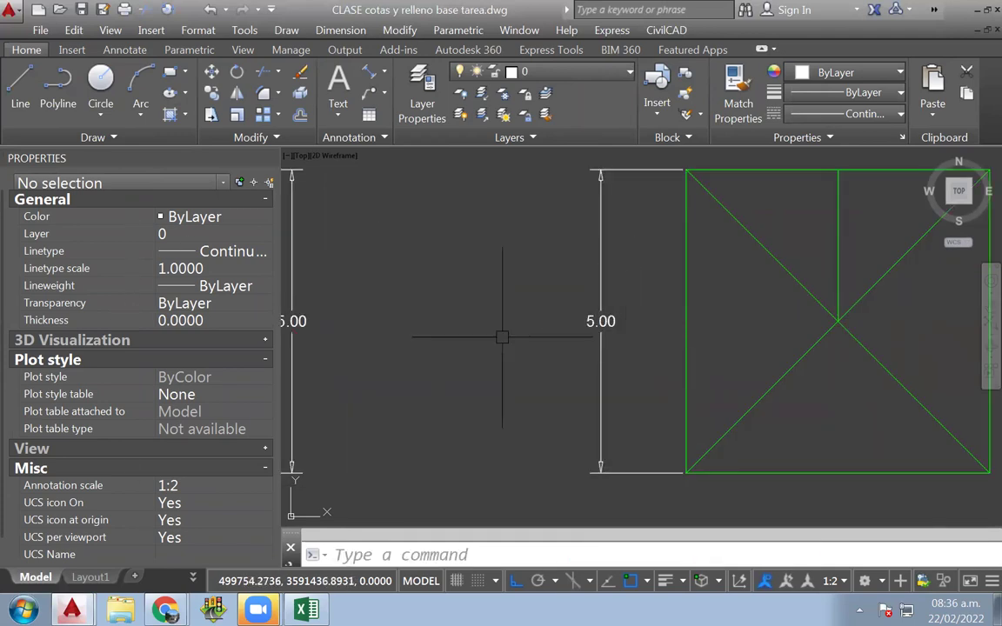
pyautogui.click(609, 335)
pyautogui.click(581, 351)
pyautogui.click(330, 323)
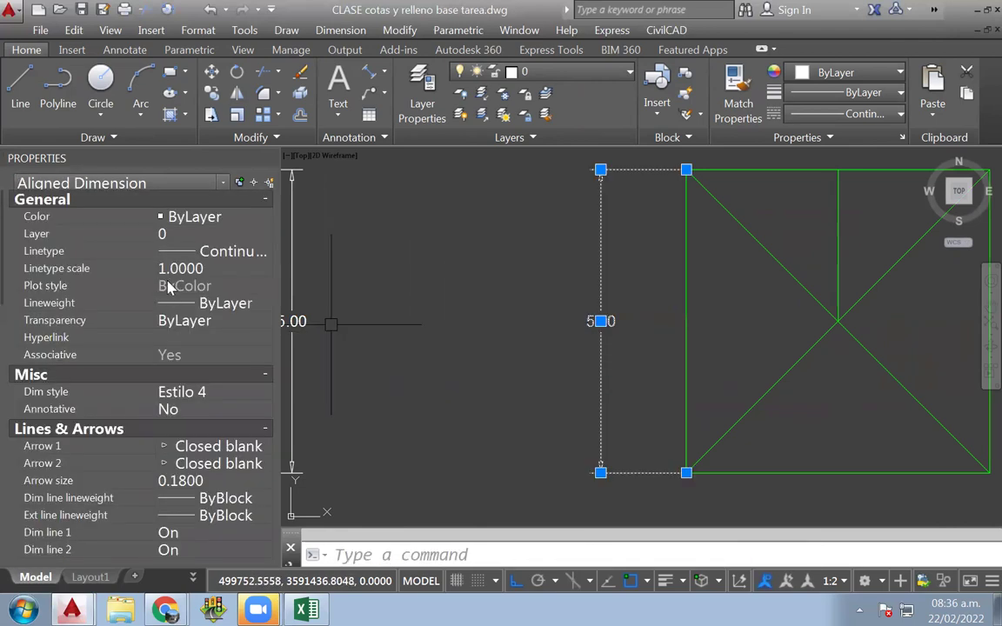
pyautogui.moveTo(212, 392)
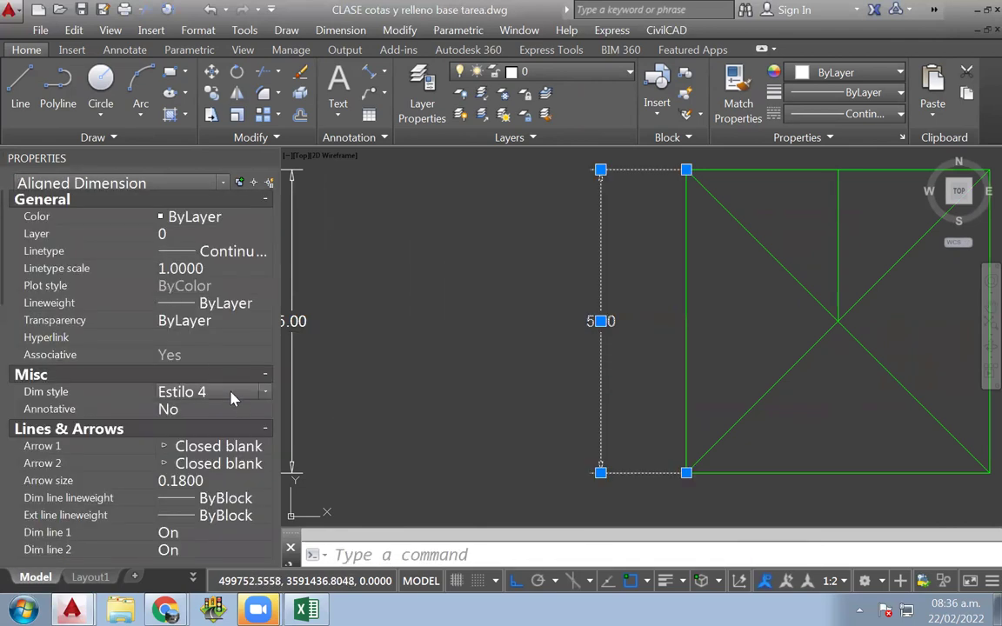
# Step: Set the green square's new left dimension to the tipo1 dimension style
pyautogui.click(232, 397)
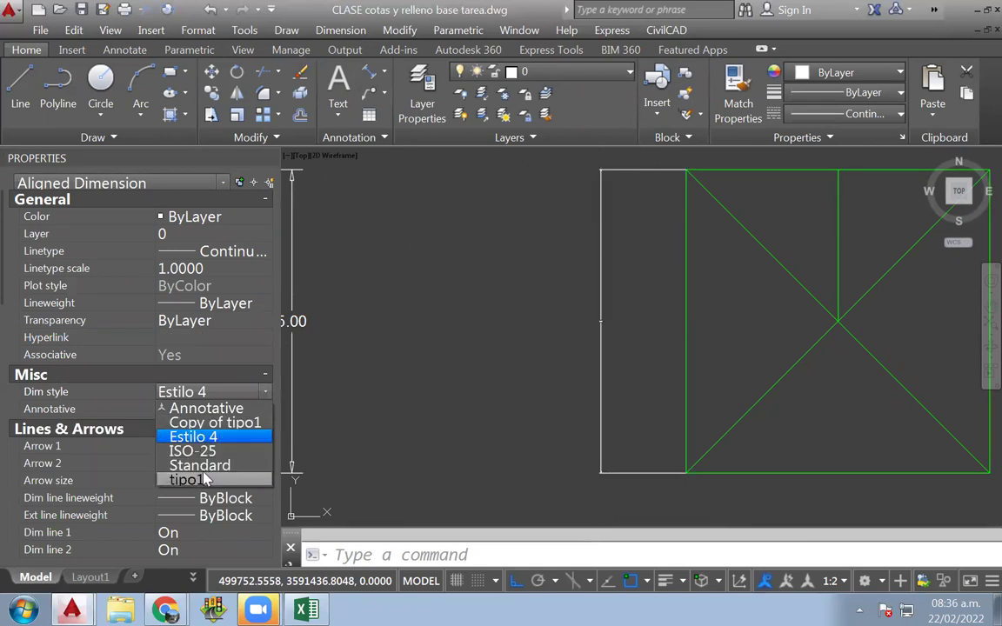
pyautogui.click(201, 480)
pyautogui.scroll(5, 599, 304)
pyautogui.scroll(-2, 686, 281)
pyautogui.press('Escape')
# Step: Zoom in and out to inspect the restyled green-square dimension
pyautogui.scroll(-3, 536, 370)
pyautogui.scroll(-2, 537, 362)
pyautogui.scroll(2, 530, 393)
pyautogui.scroll(2, 549, 319)
pyautogui.scroll(2, 549, 319)
pyautogui.scroll(2, 512, 219)
pyautogui.scroll(1, 528, 340)
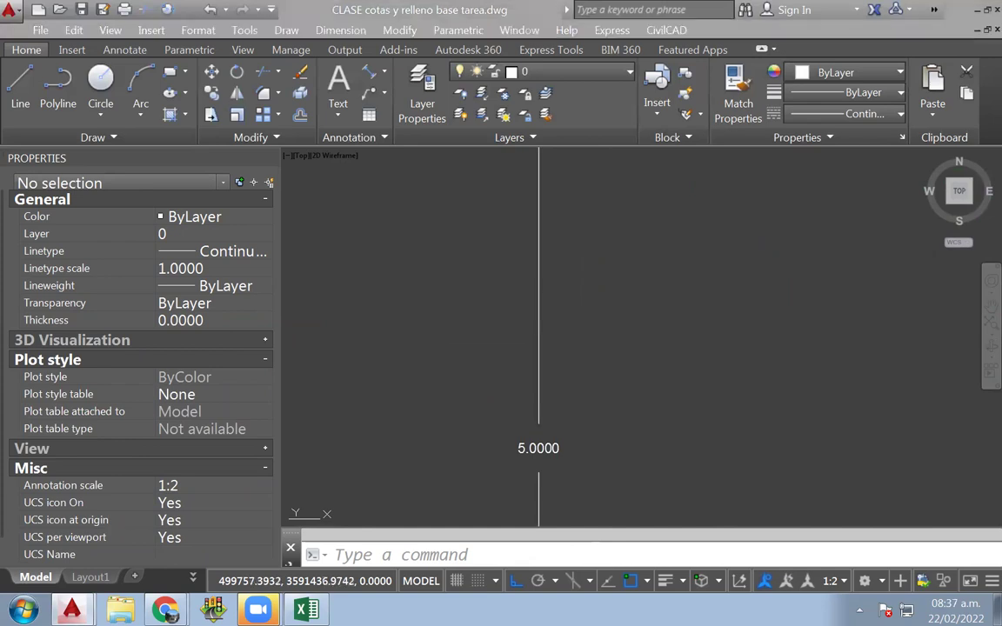
pyautogui.scroll(-1, 604, 374)
pyautogui.scroll(-2, 604, 365)
pyautogui.scroll(4, 643, 369)
pyautogui.scroll(4, 513, 337)
pyautogui.scroll(-4, 487, 343)
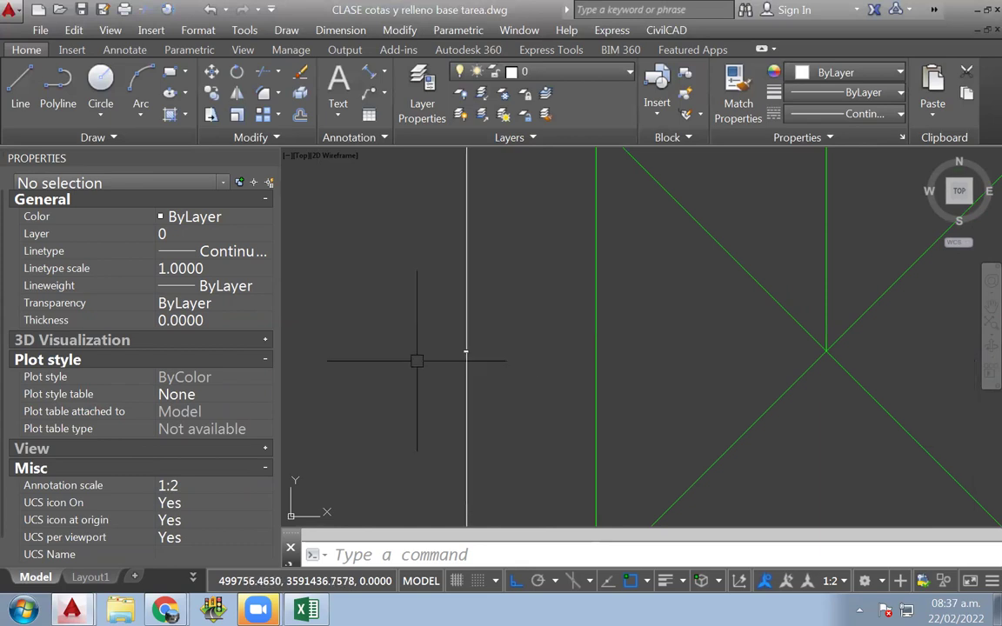
# Step: Select the white square's left dimension and close the Properties palette
pyautogui.scroll(-5, 578, 339)
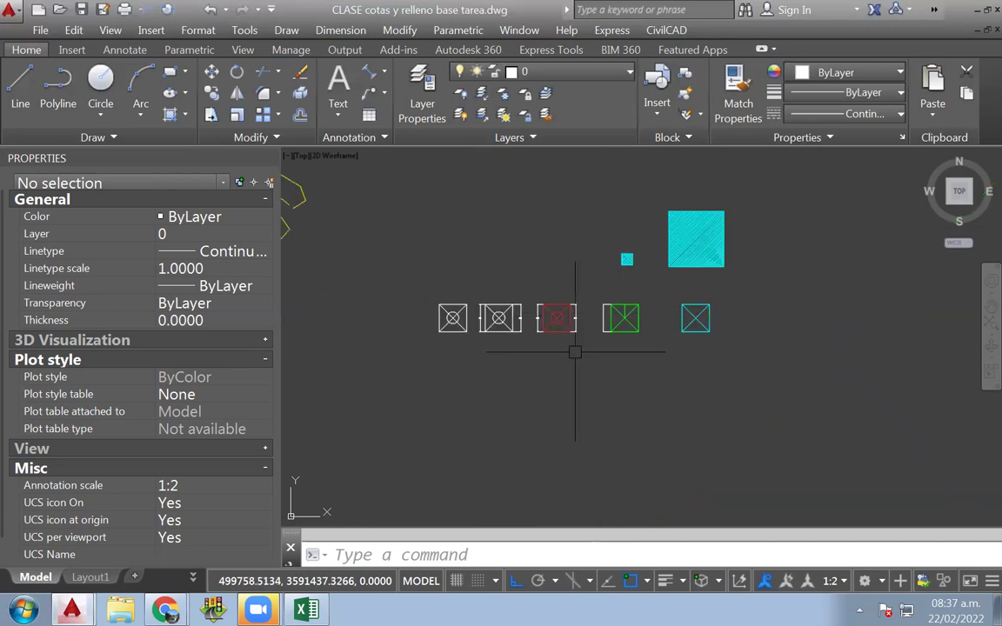
pyautogui.scroll(4, 458, 297)
pyautogui.scroll(2, 458, 297)
pyautogui.scroll(5, 461, 296)
pyautogui.scroll(-4, 522, 308)
pyautogui.scroll(3, 527, 313)
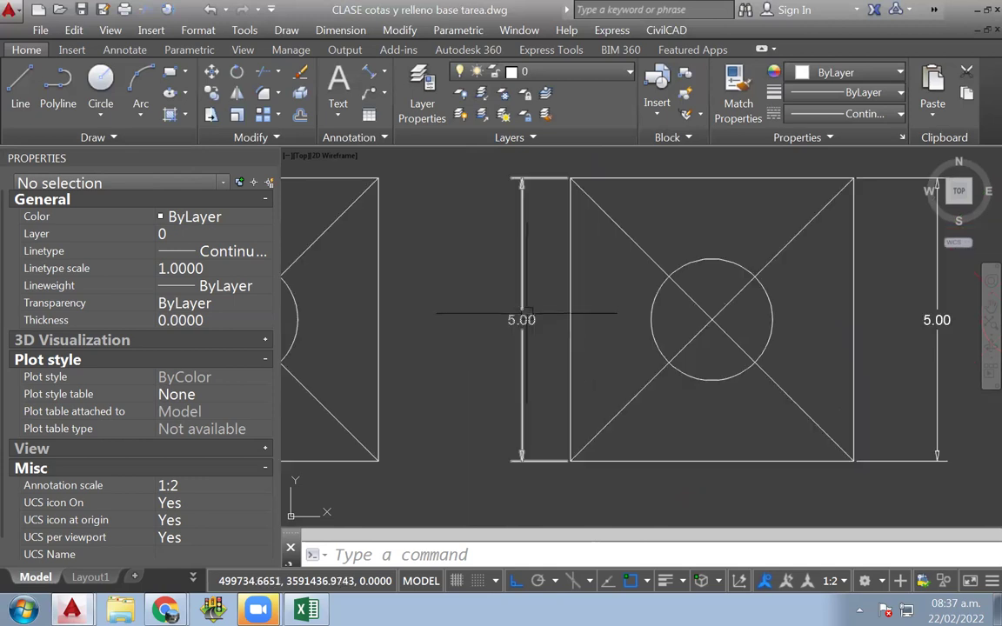
pyautogui.click(526, 313)
pyautogui.click(510, 304)
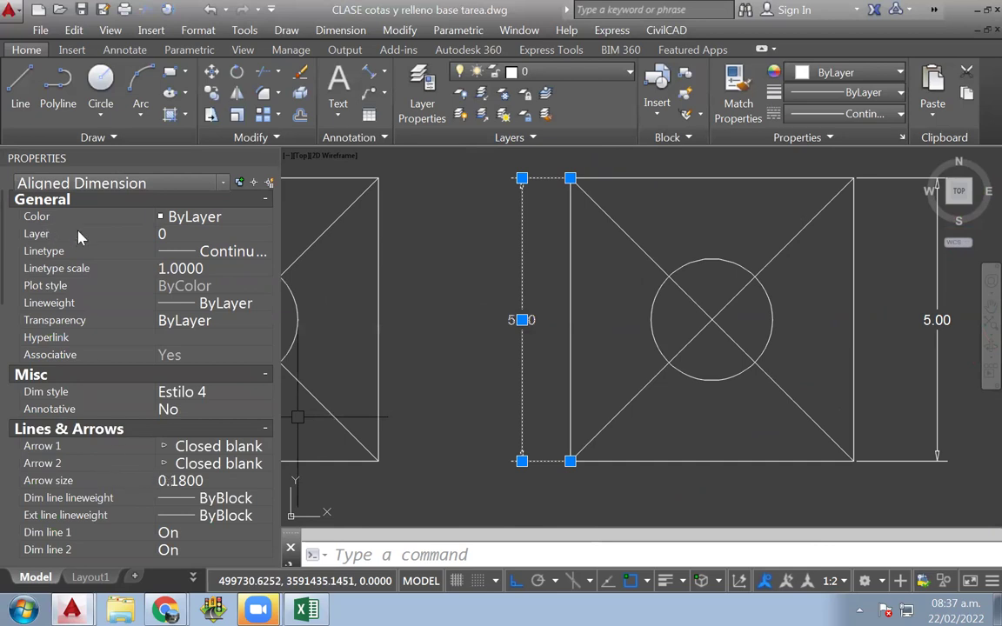
pyautogui.click(271, 157)
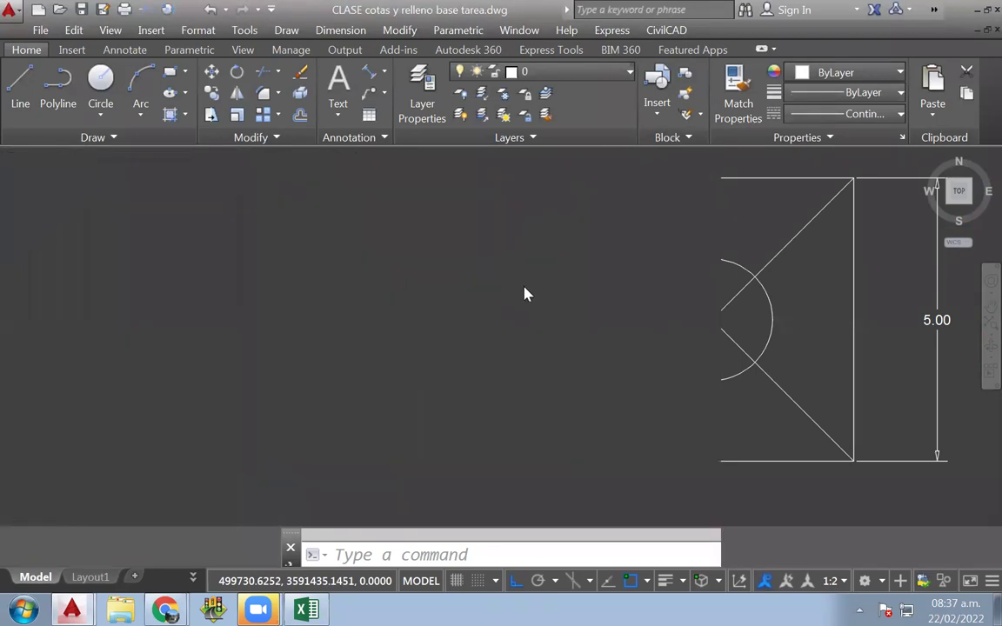
# Step: Reopen Properties for the white square's left aligned dimension
pyautogui.rightClick(384, 284)
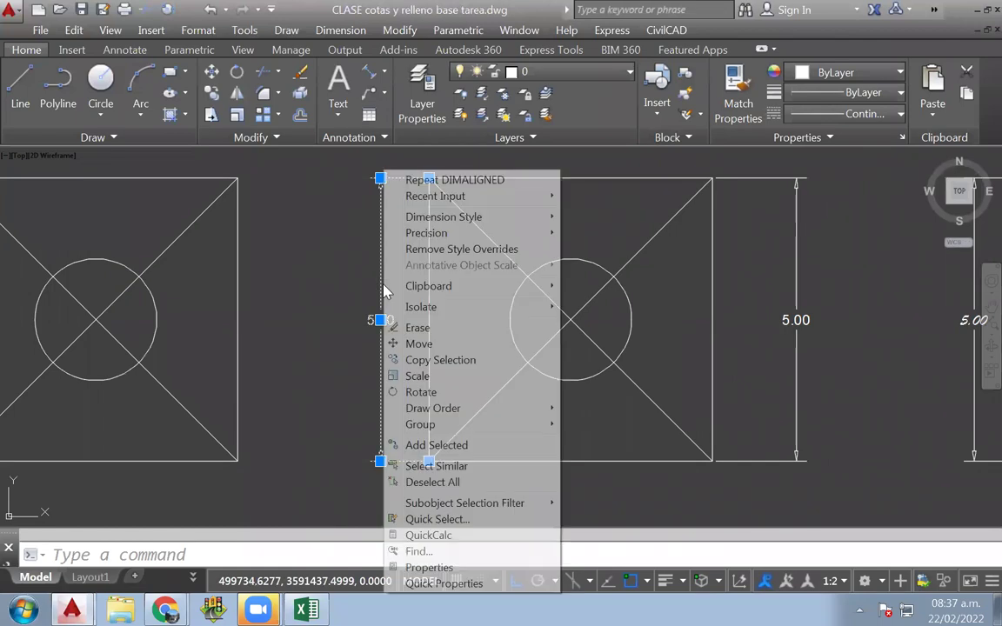
pyautogui.click(429, 568)
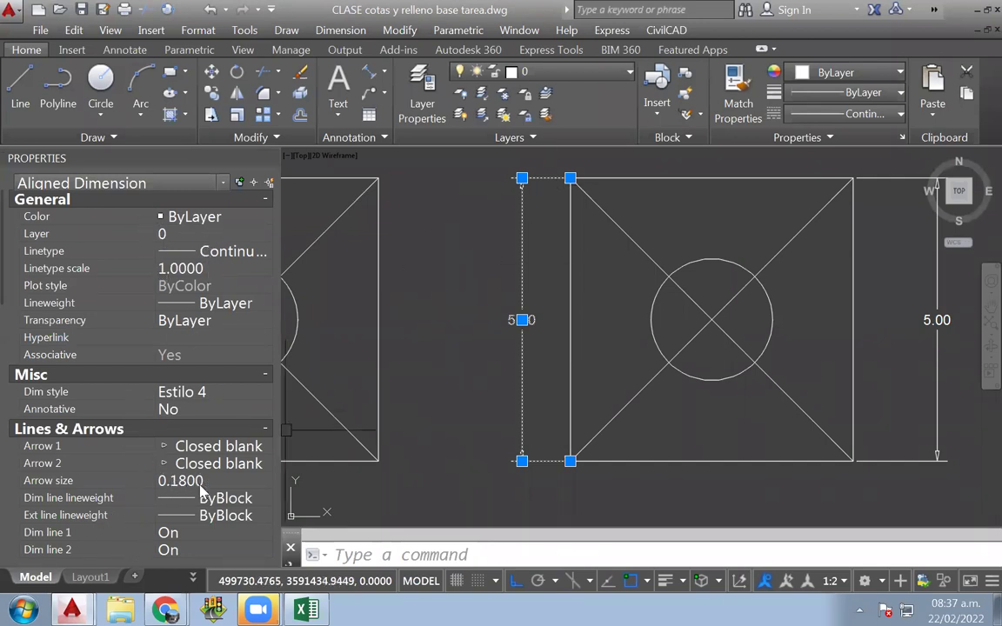
# Step: Try arrow sizes of 2 and then 1 on the left dimension
pyautogui.click(265, 202)
pyautogui.click(198, 324)
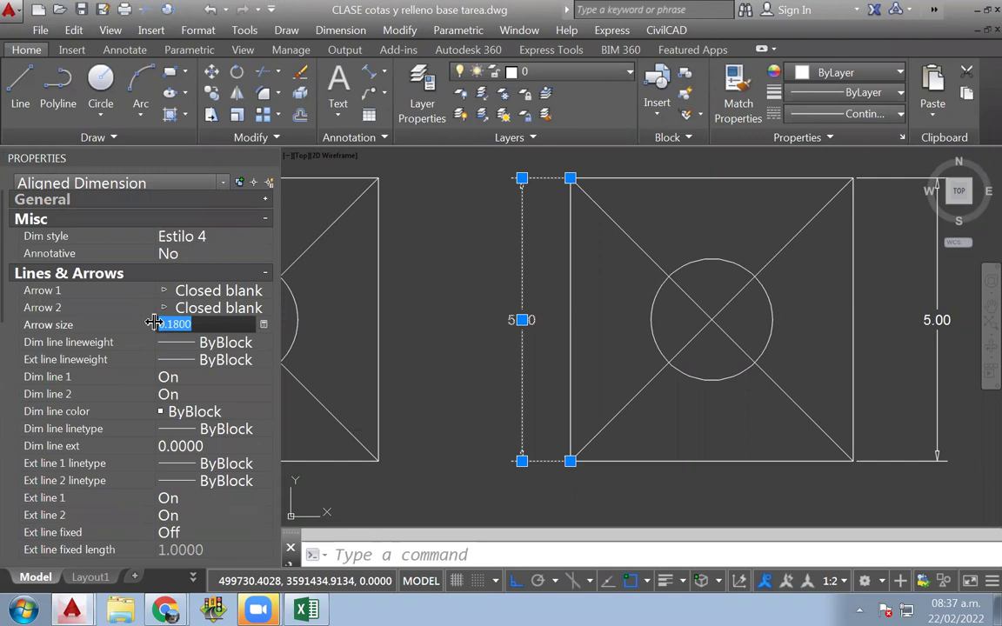
pyautogui.write('2')
pyautogui.press('Return')
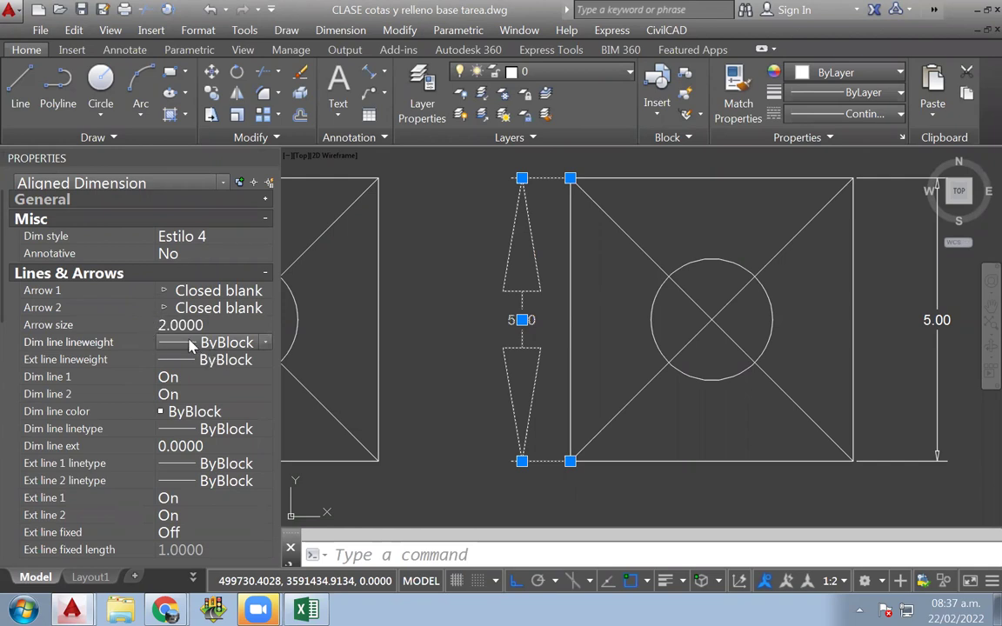
pyautogui.click(198, 323)
pyautogui.write('1')
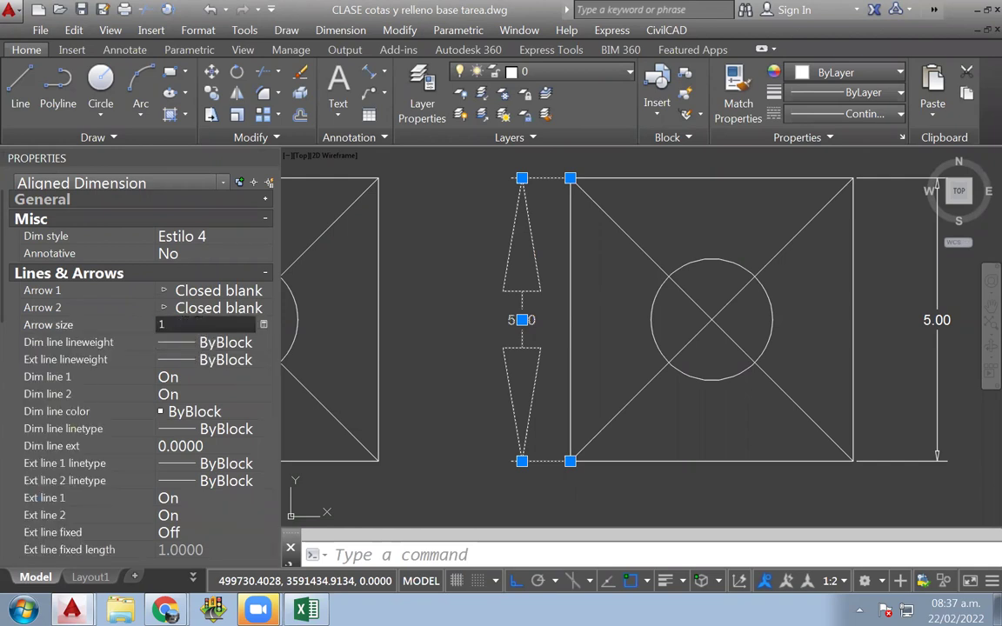
pyautogui.press('Return')
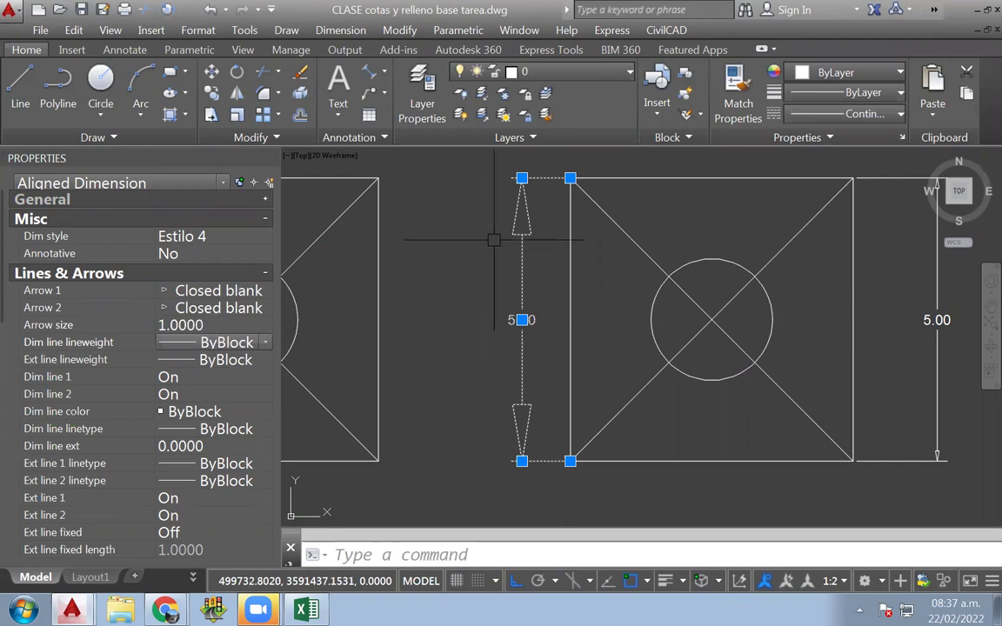
# Step: Set both arrowheads to Architectural tick with an arrow size of 0.5
pyautogui.click(220, 294)
pyautogui.click(221, 293)
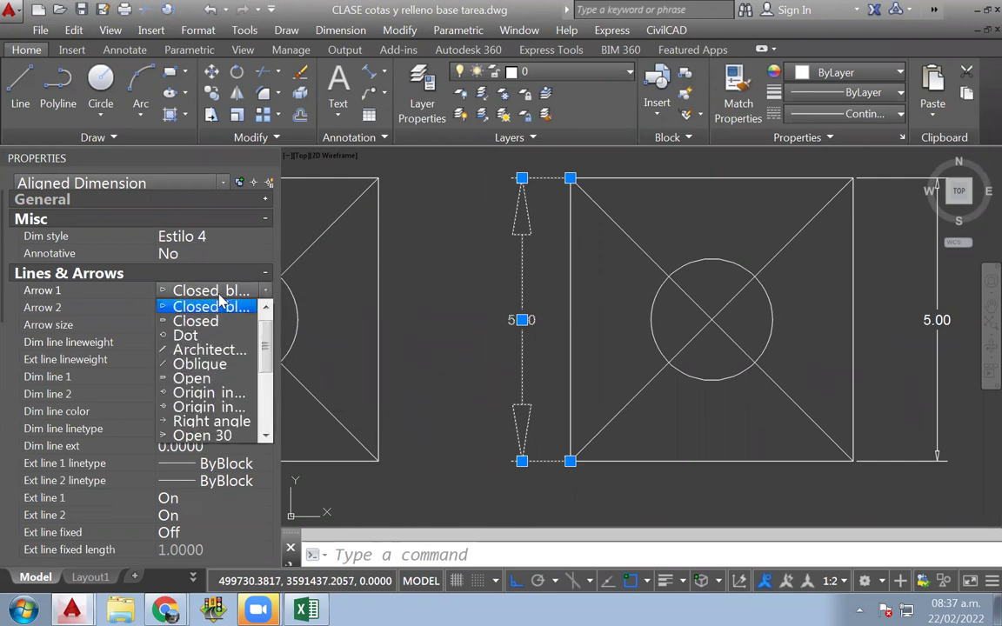
pyautogui.click(206, 352)
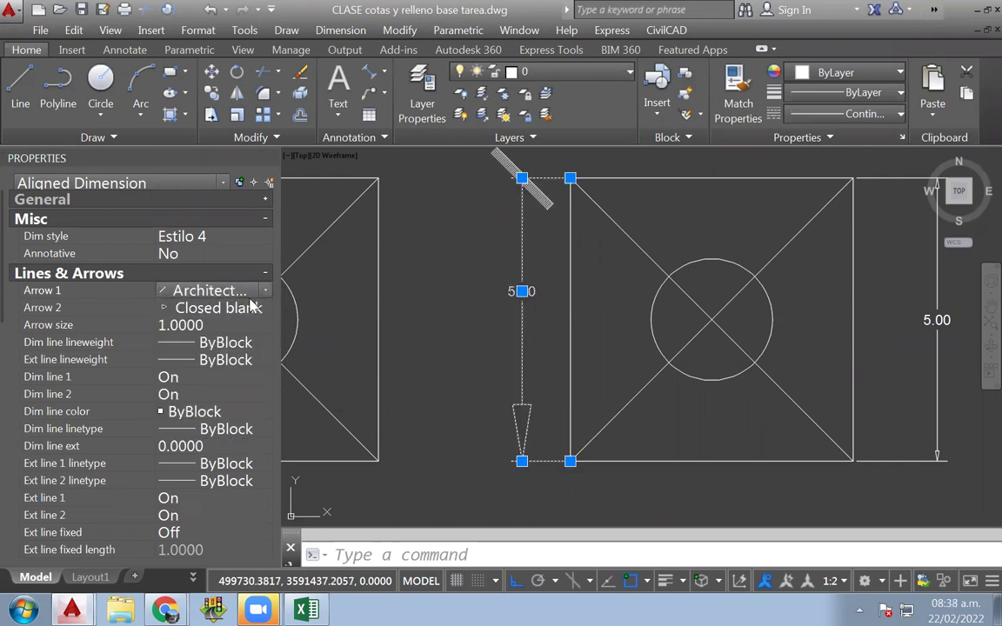
pyautogui.click(241, 310)
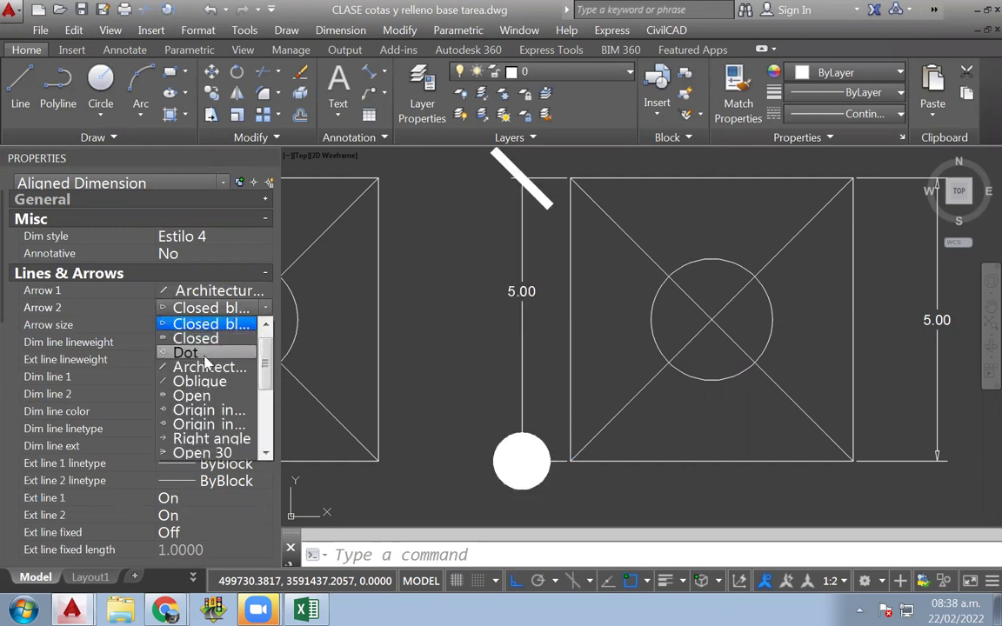
pyautogui.click(190, 369)
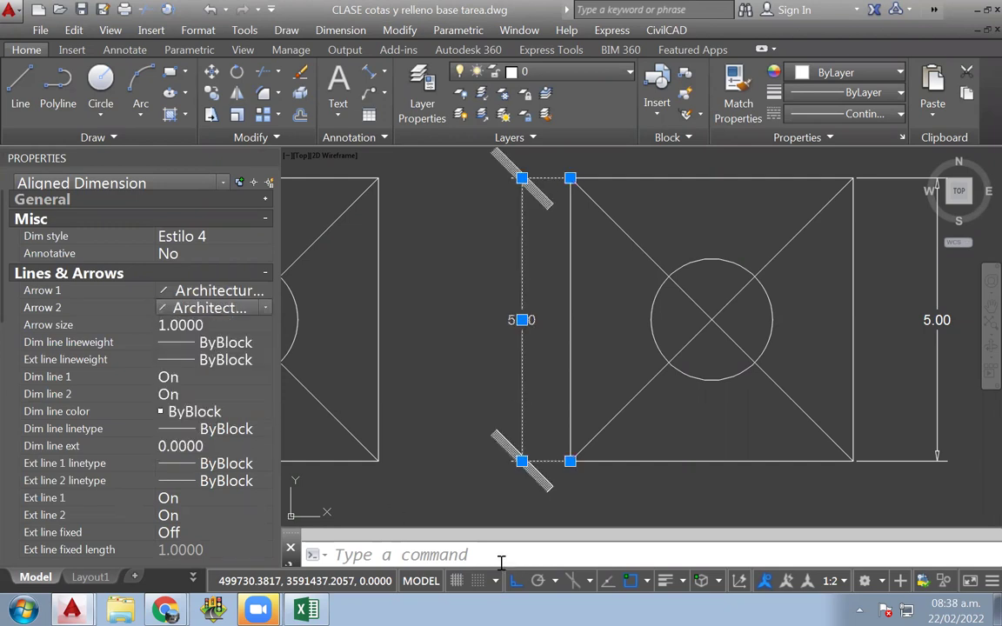
pyautogui.click(178, 325)
pyautogui.write('.5')
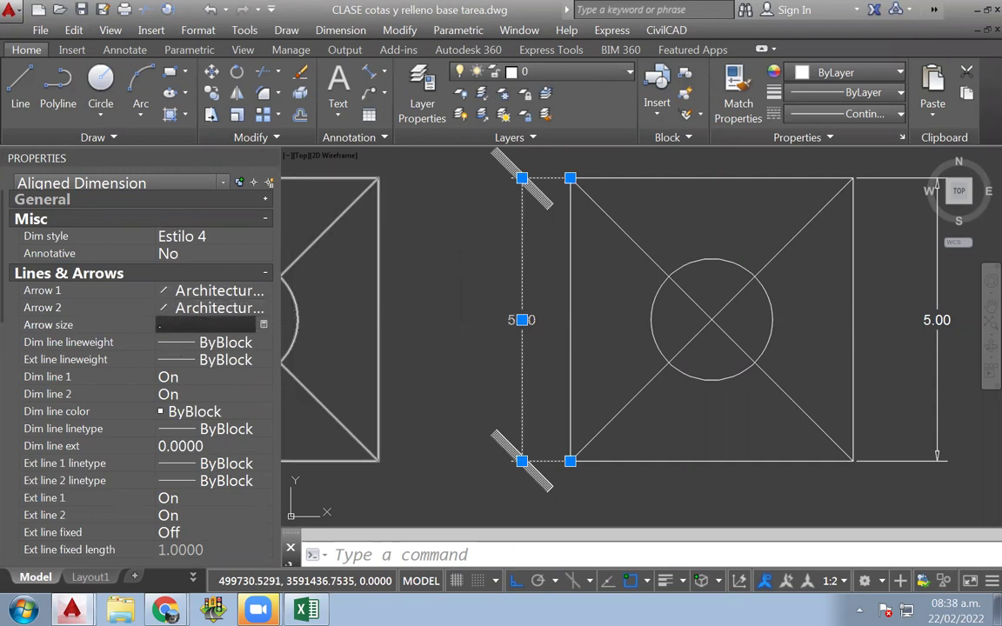
pyautogui.press('Return')
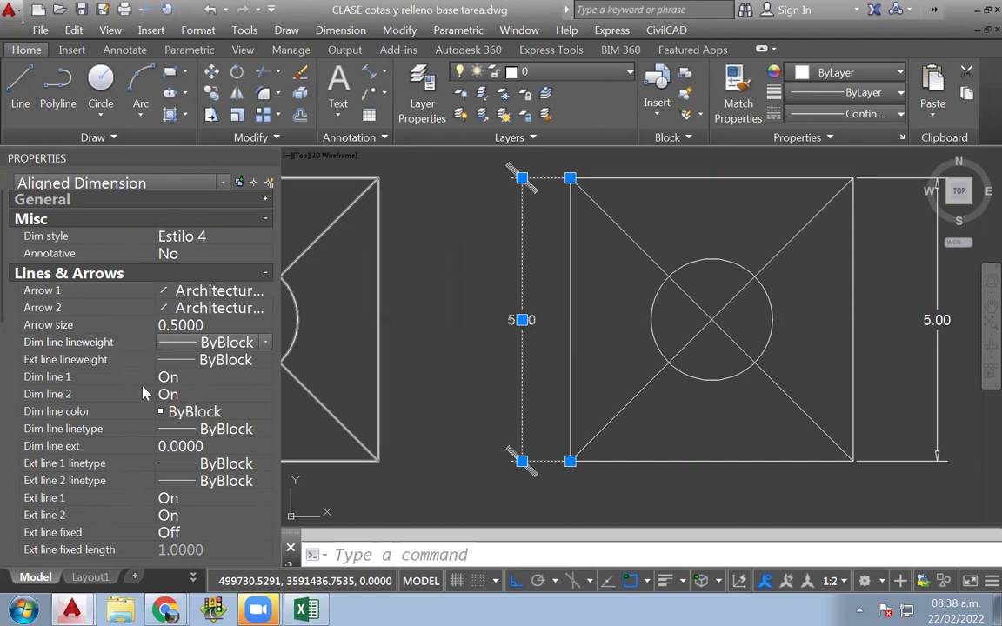
# Step: Give the left dimension text a height of 1.0 and the Style 1 text style
pyautogui.click(266, 275)
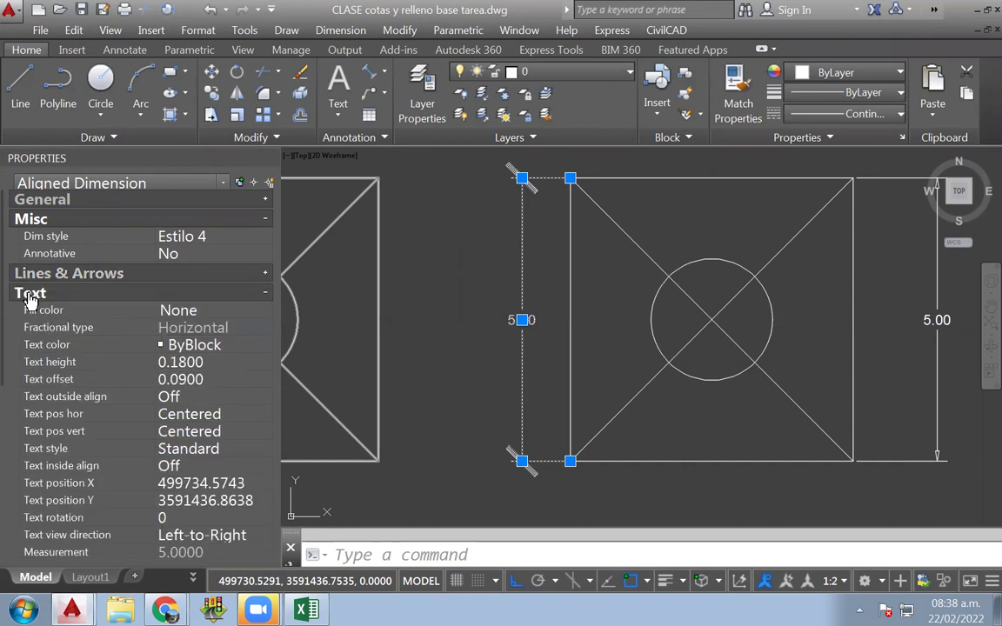
pyautogui.click(209, 364)
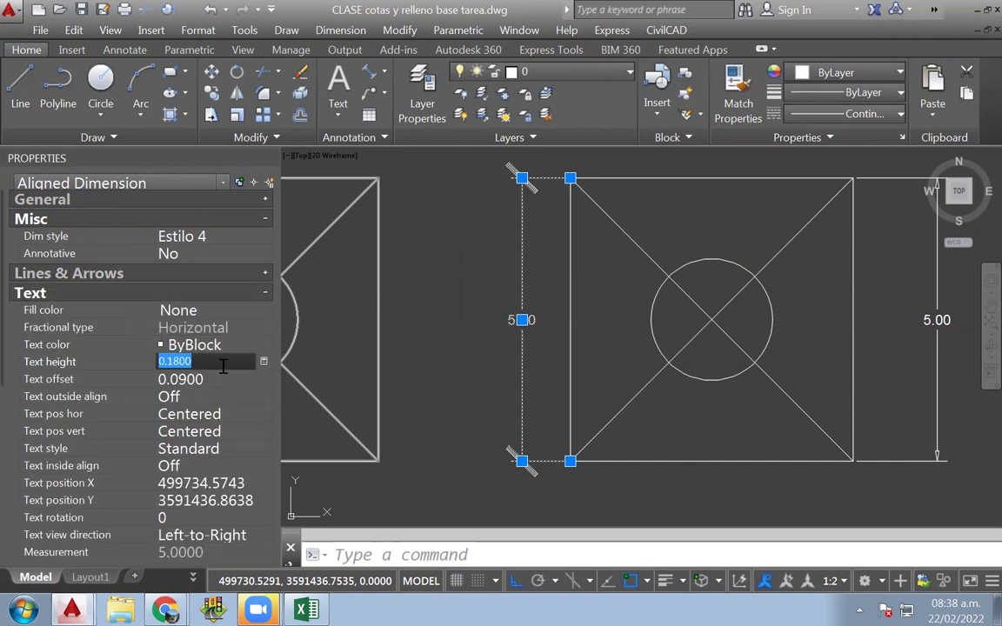
pyautogui.press('BackSpace')
pyautogui.press('Return')
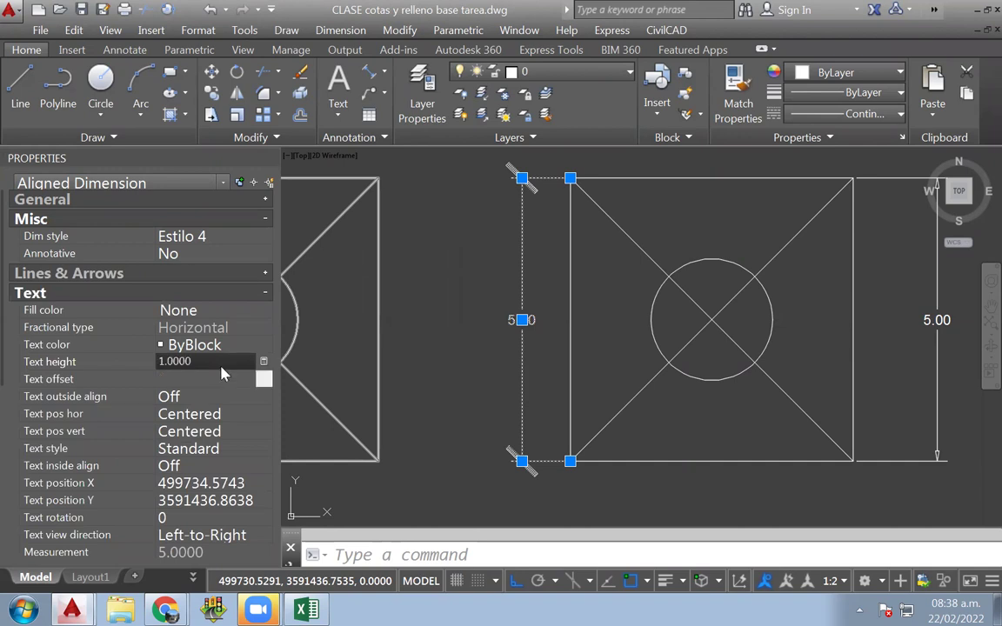
pyautogui.click(222, 377)
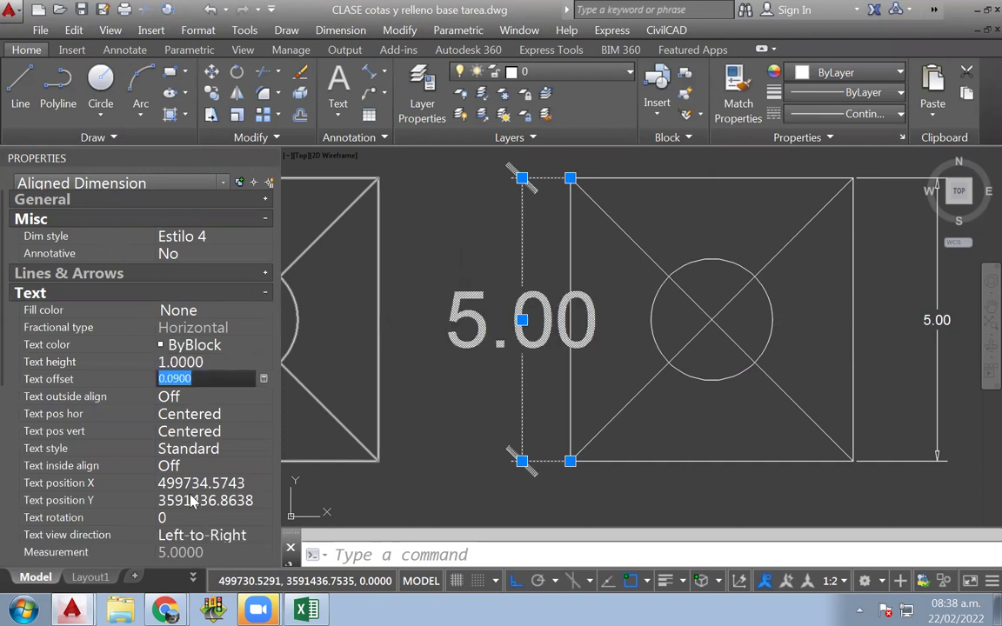
pyautogui.click(169, 449)
pyautogui.click(207, 415)
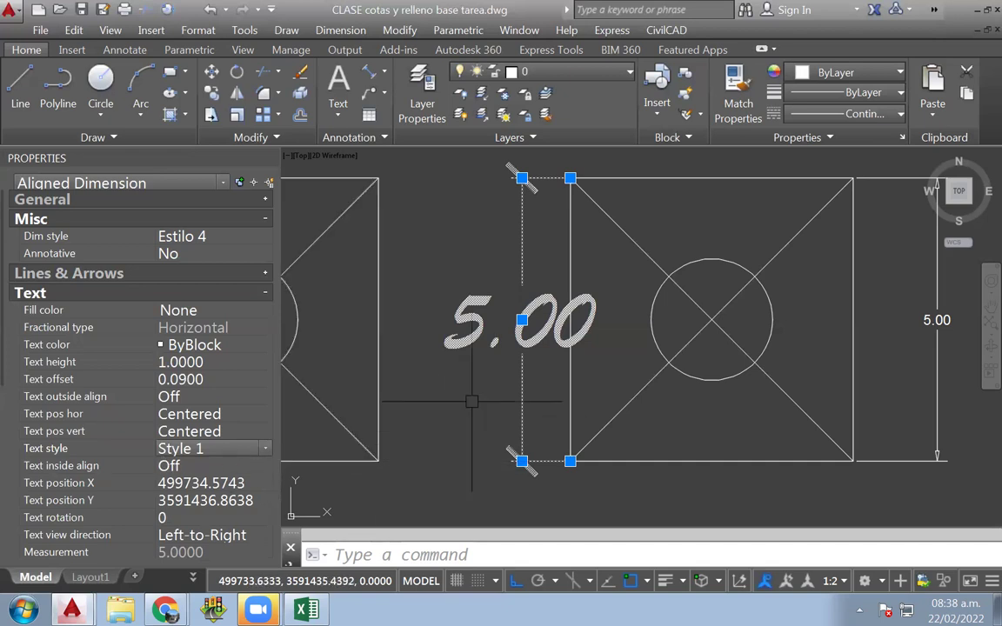
# Step: Rotate the dimension text 50 degrees and deselect the dimension
pyautogui.moveTo(450, 404); pyautogui.dragTo(456, 340, button='middle')
pyautogui.click(218, 515)
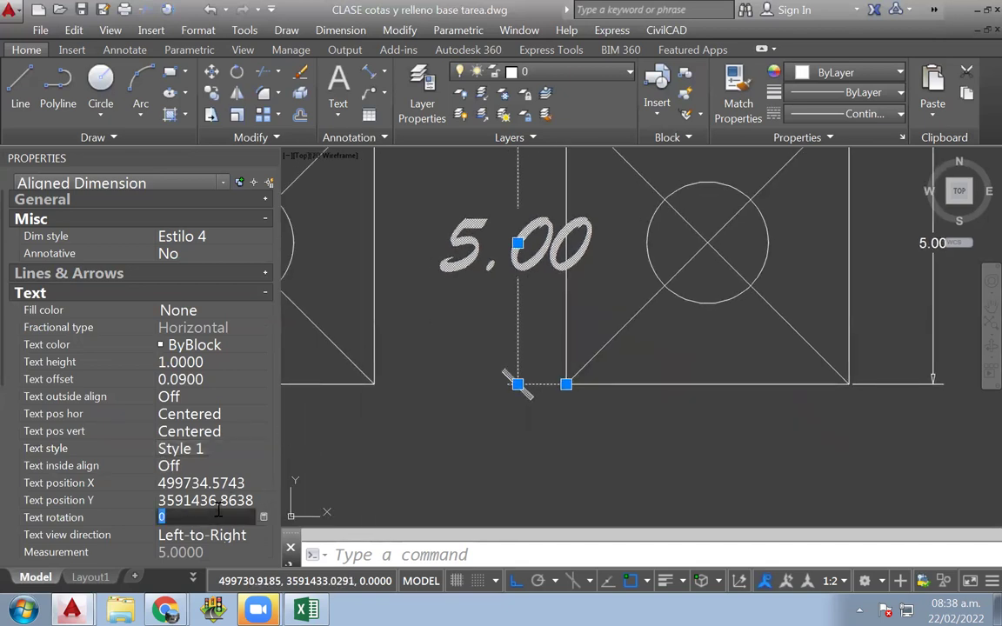
pyautogui.scroll(-2, 228, 440)
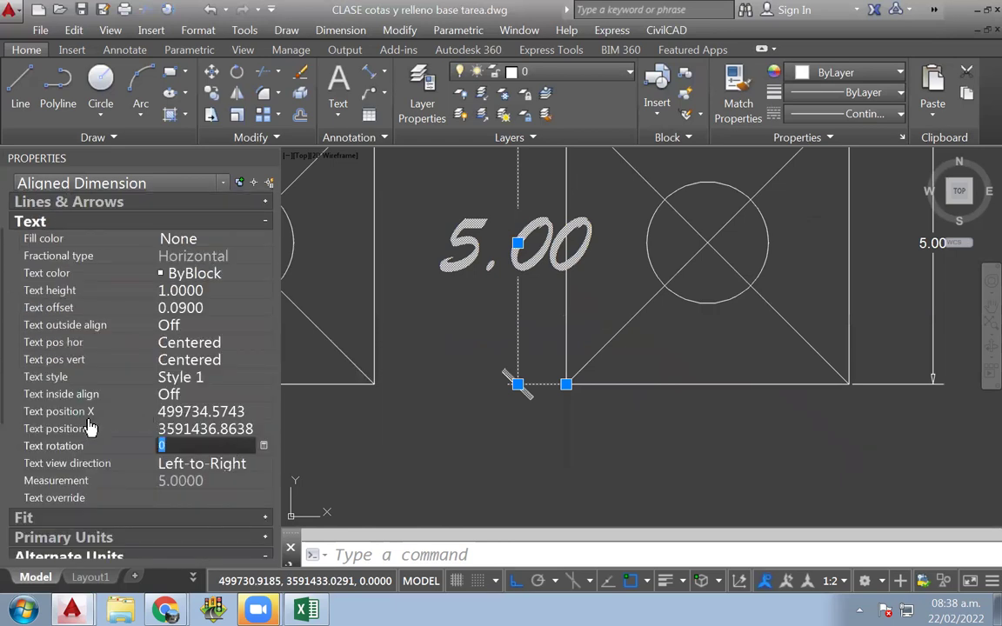
pyautogui.write('50')
pyautogui.press('Return')
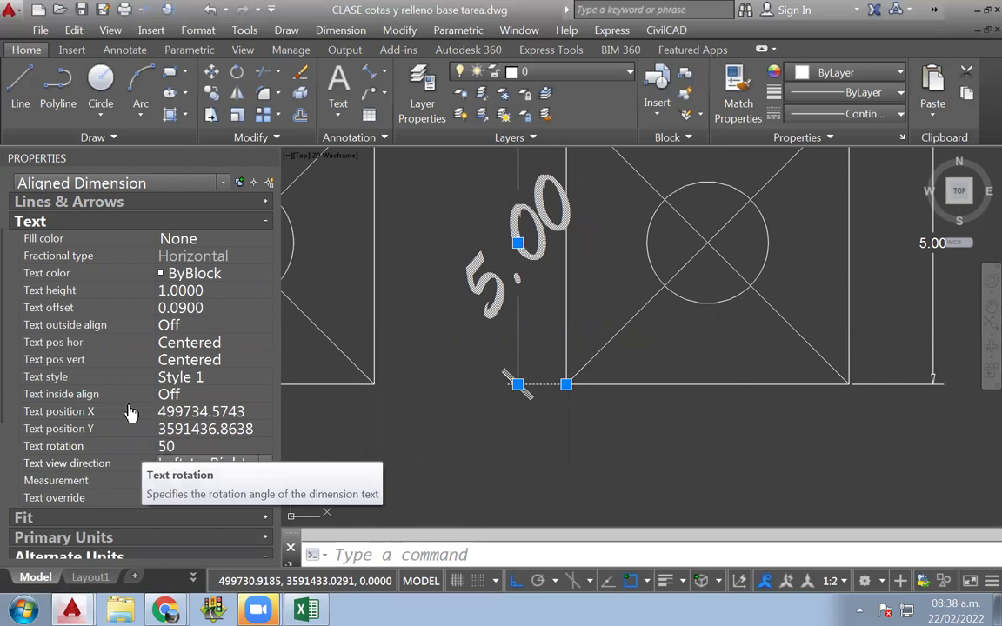
pyautogui.scroll(-2, 402, 424)
pyautogui.press('Escape')
pyautogui.scroll(-3, 502, 373)
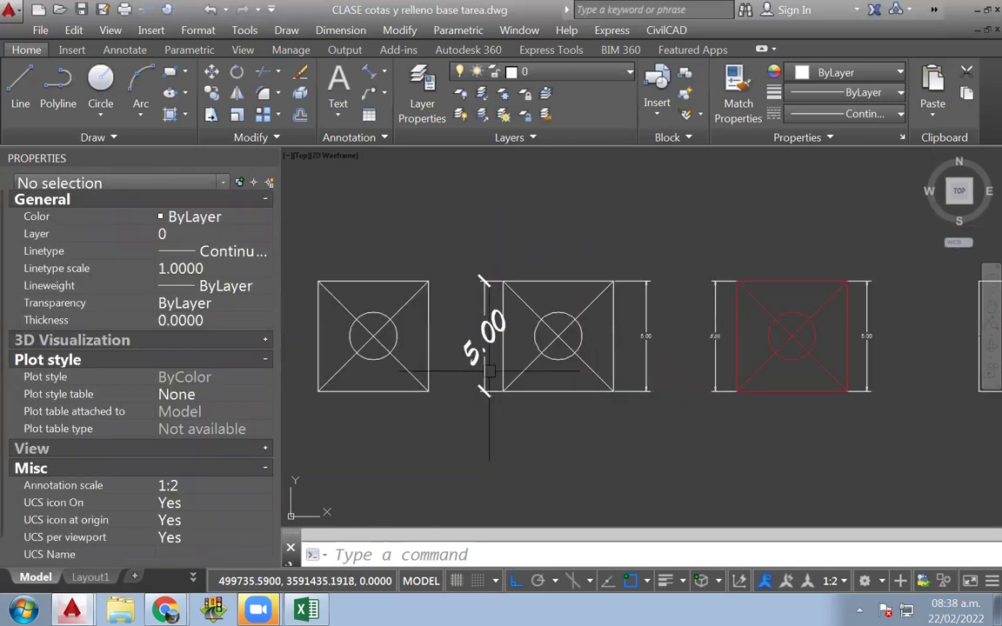
pyautogui.moveTo(477, 374); pyautogui.dragTo(586, 374, button='middle')
pyautogui.scroll(1, 587, 374)
pyautogui.scroll(4, 587, 374)
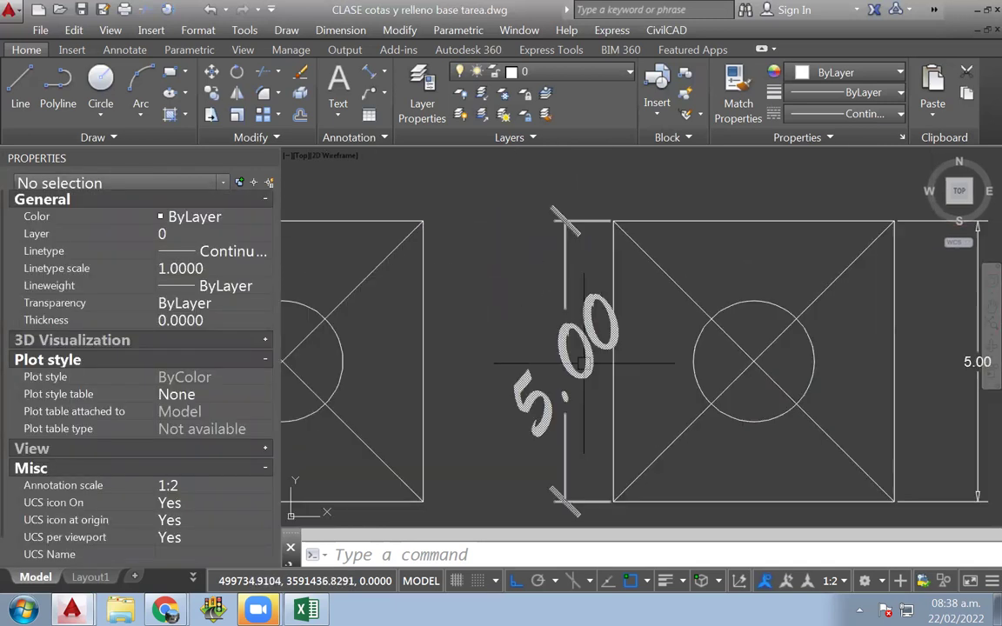
pyautogui.scroll(-5, 520, 340)
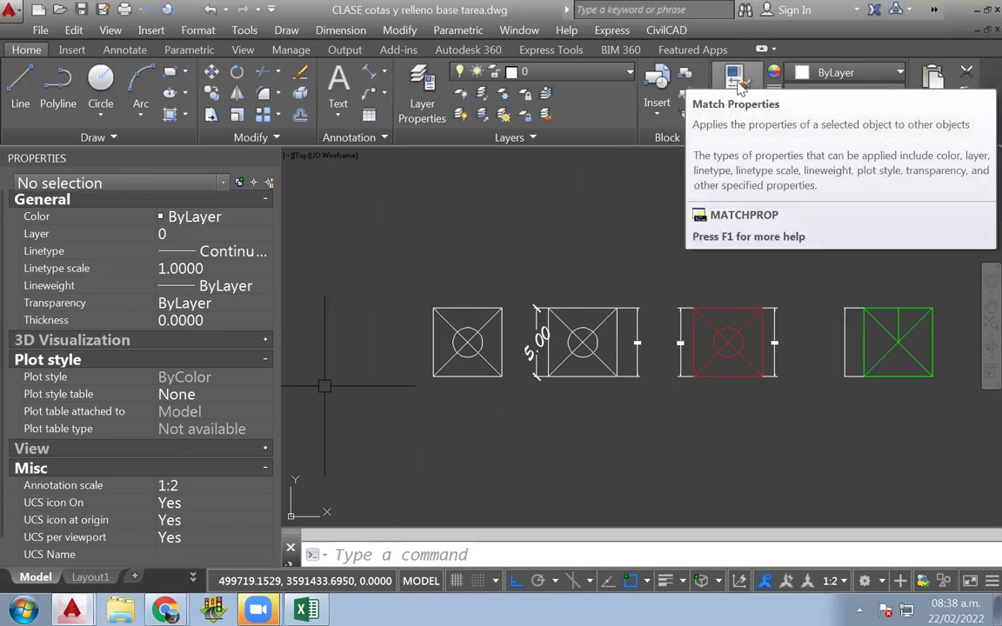
# Step: Match the restyled dimension's properties onto the white square's right dimension and the next dimension
pyautogui.click(739, 87)
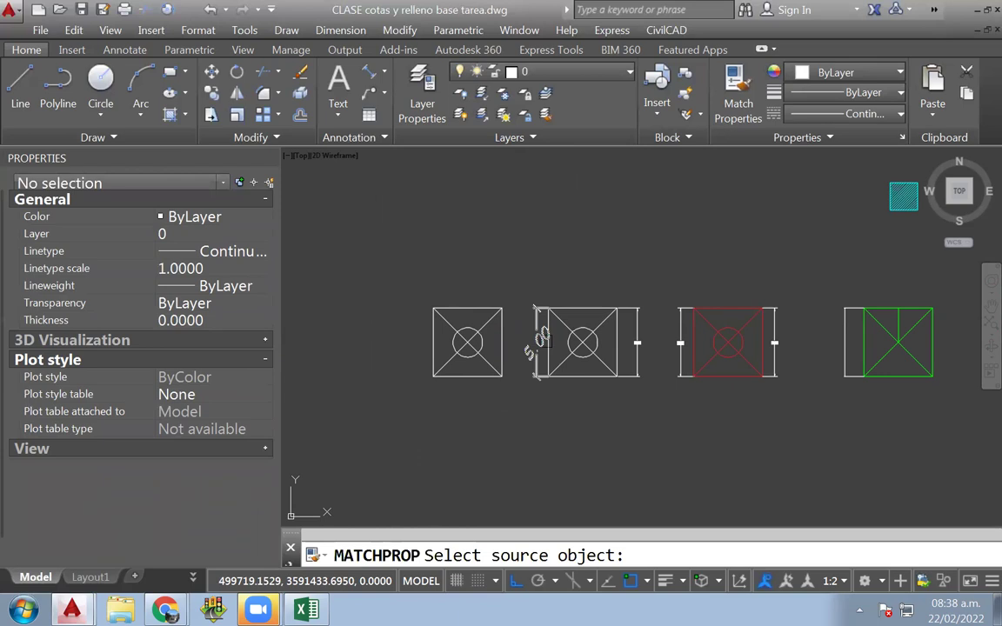
pyautogui.scroll(4, 541, 339)
pyautogui.click(534, 341)
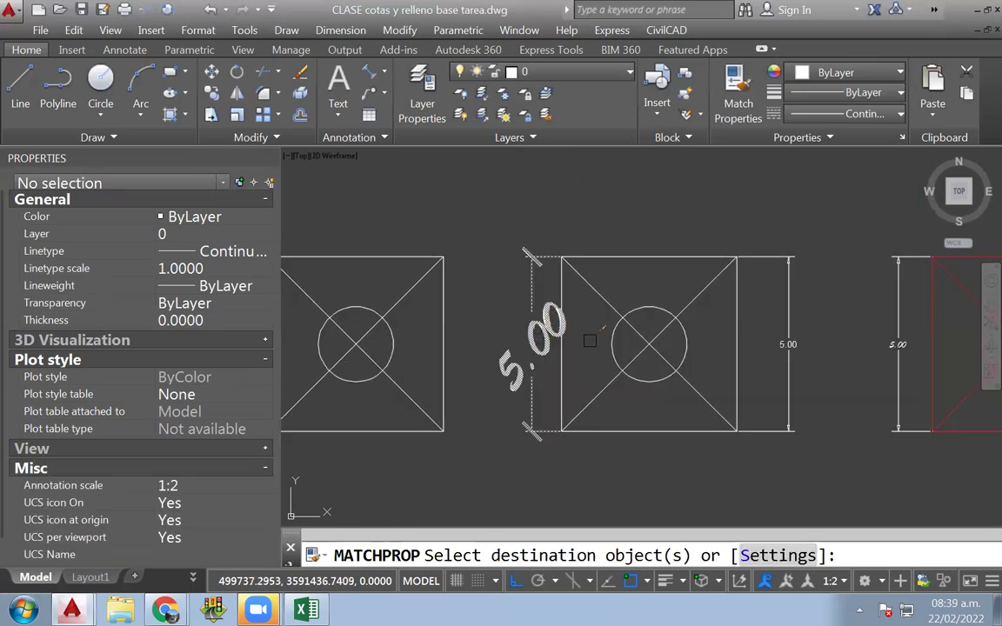
pyautogui.click(809, 373)
pyautogui.click(778, 365)
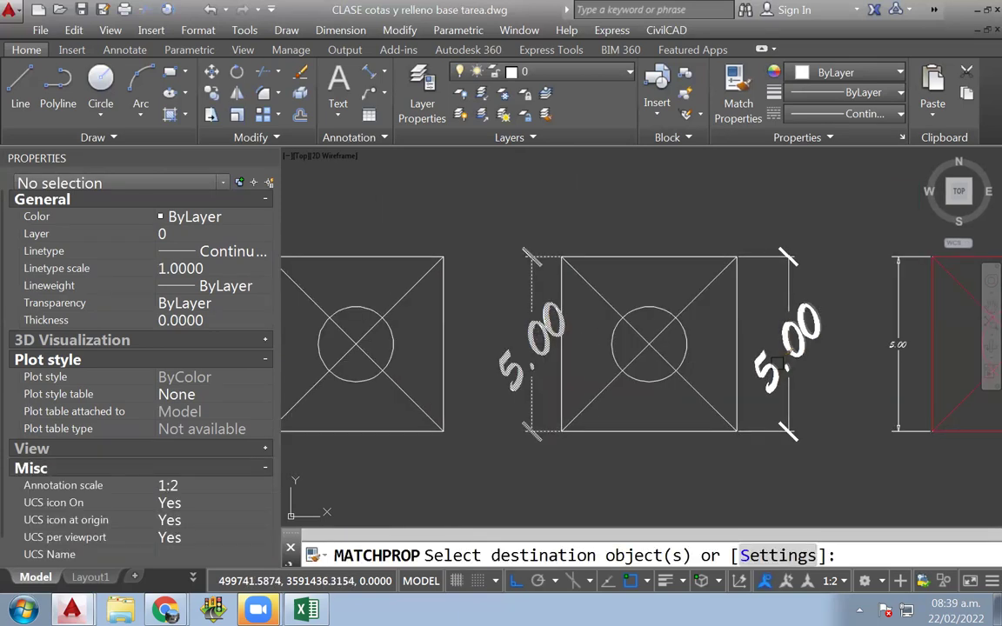
pyautogui.click(900, 365)
# Step: Bring the red square into view and finish the property matching
pyautogui.scroll(-2, 901, 368)
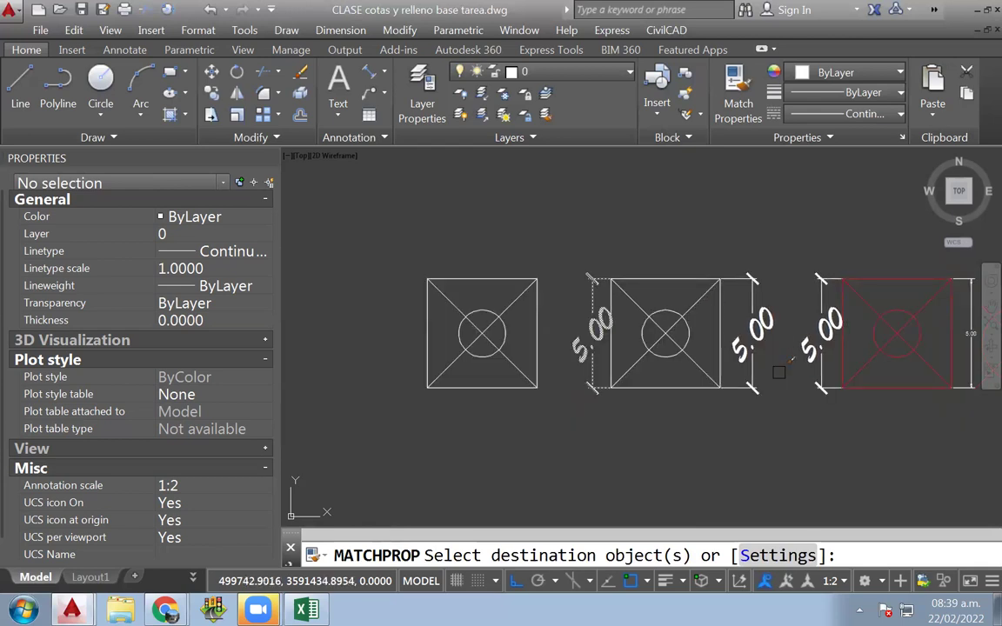
pyautogui.moveTo(991, 331); pyautogui.dragTo(743, 335, button='middle')
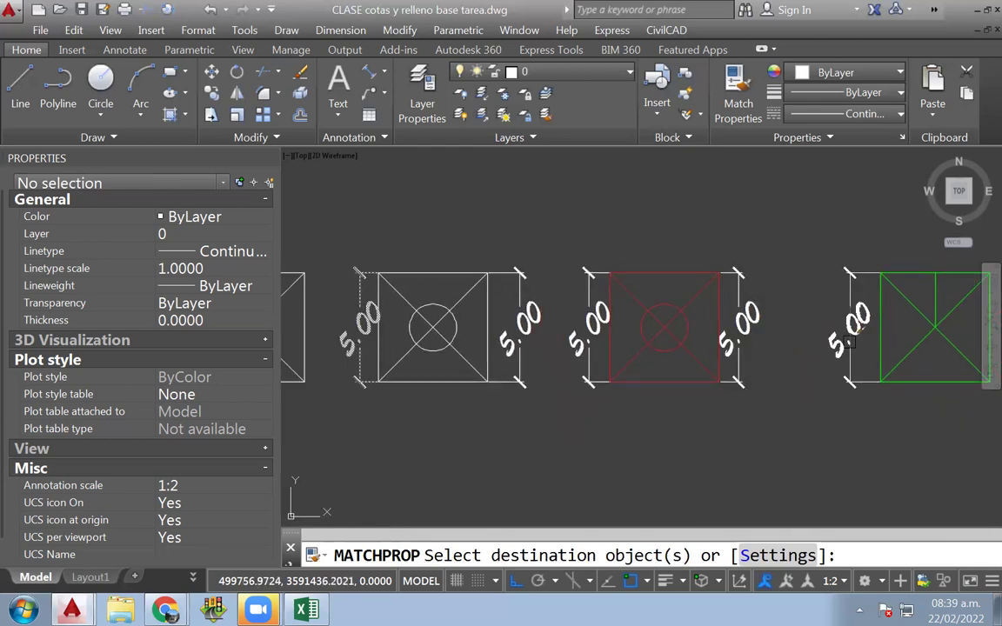
pyautogui.scroll(-2, 793, 382)
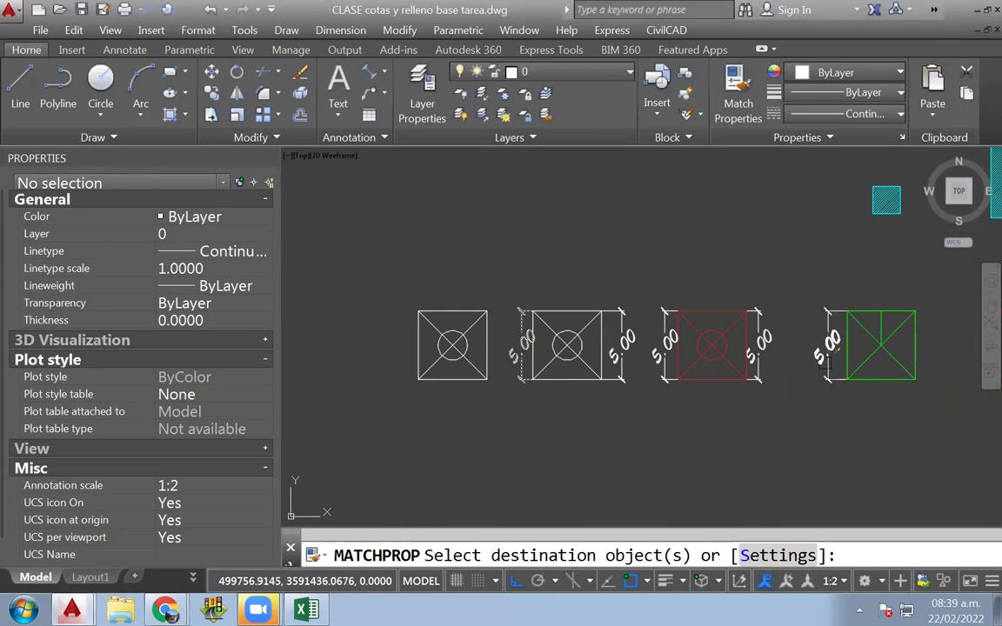
pyautogui.scroll(4, 838, 342)
pyautogui.scroll(4, 839, 342)
pyautogui.scroll(-2, 667, 362)
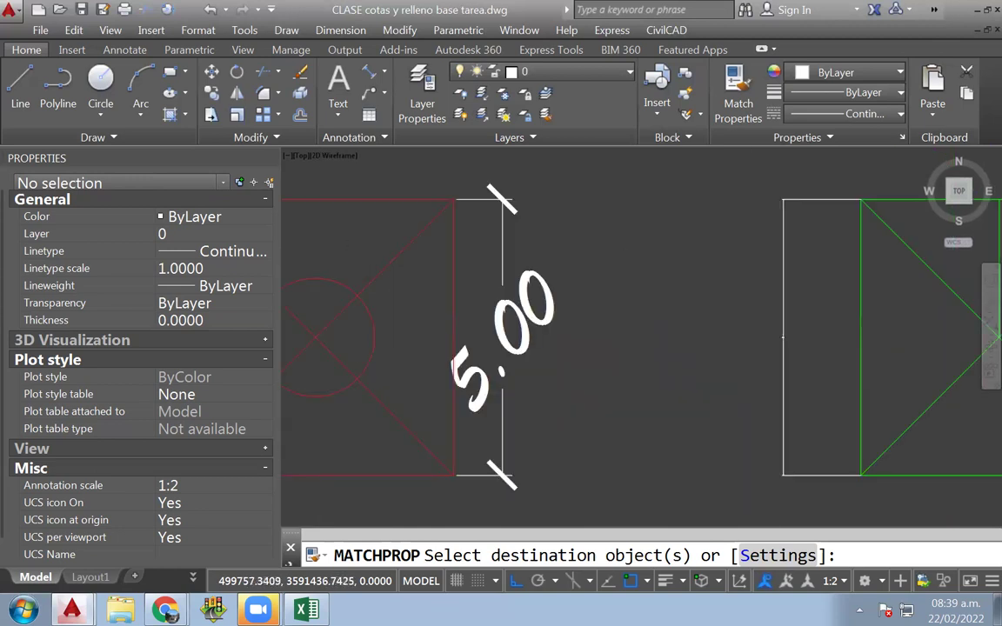
pyautogui.scroll(-2, 667, 361)
pyautogui.scroll(-2, 667, 362)
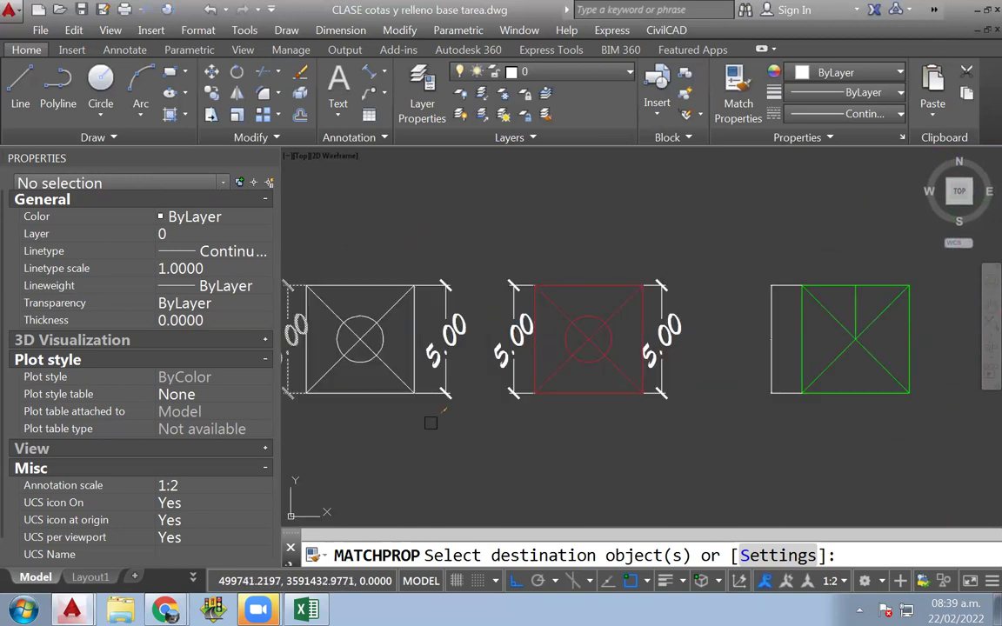
pyautogui.rightClick(648, 438)
pyautogui.click(677, 448)
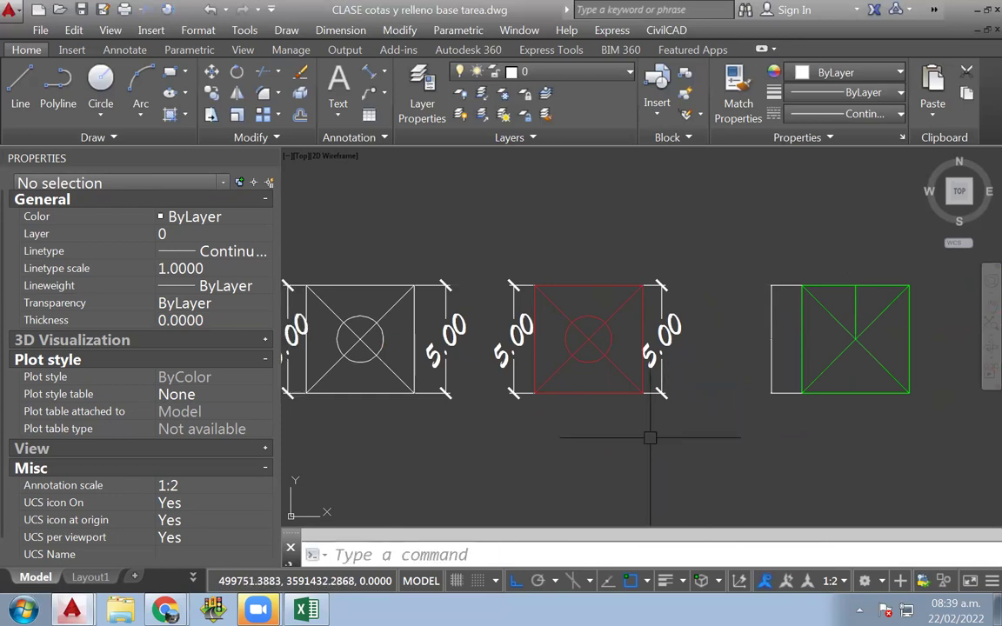